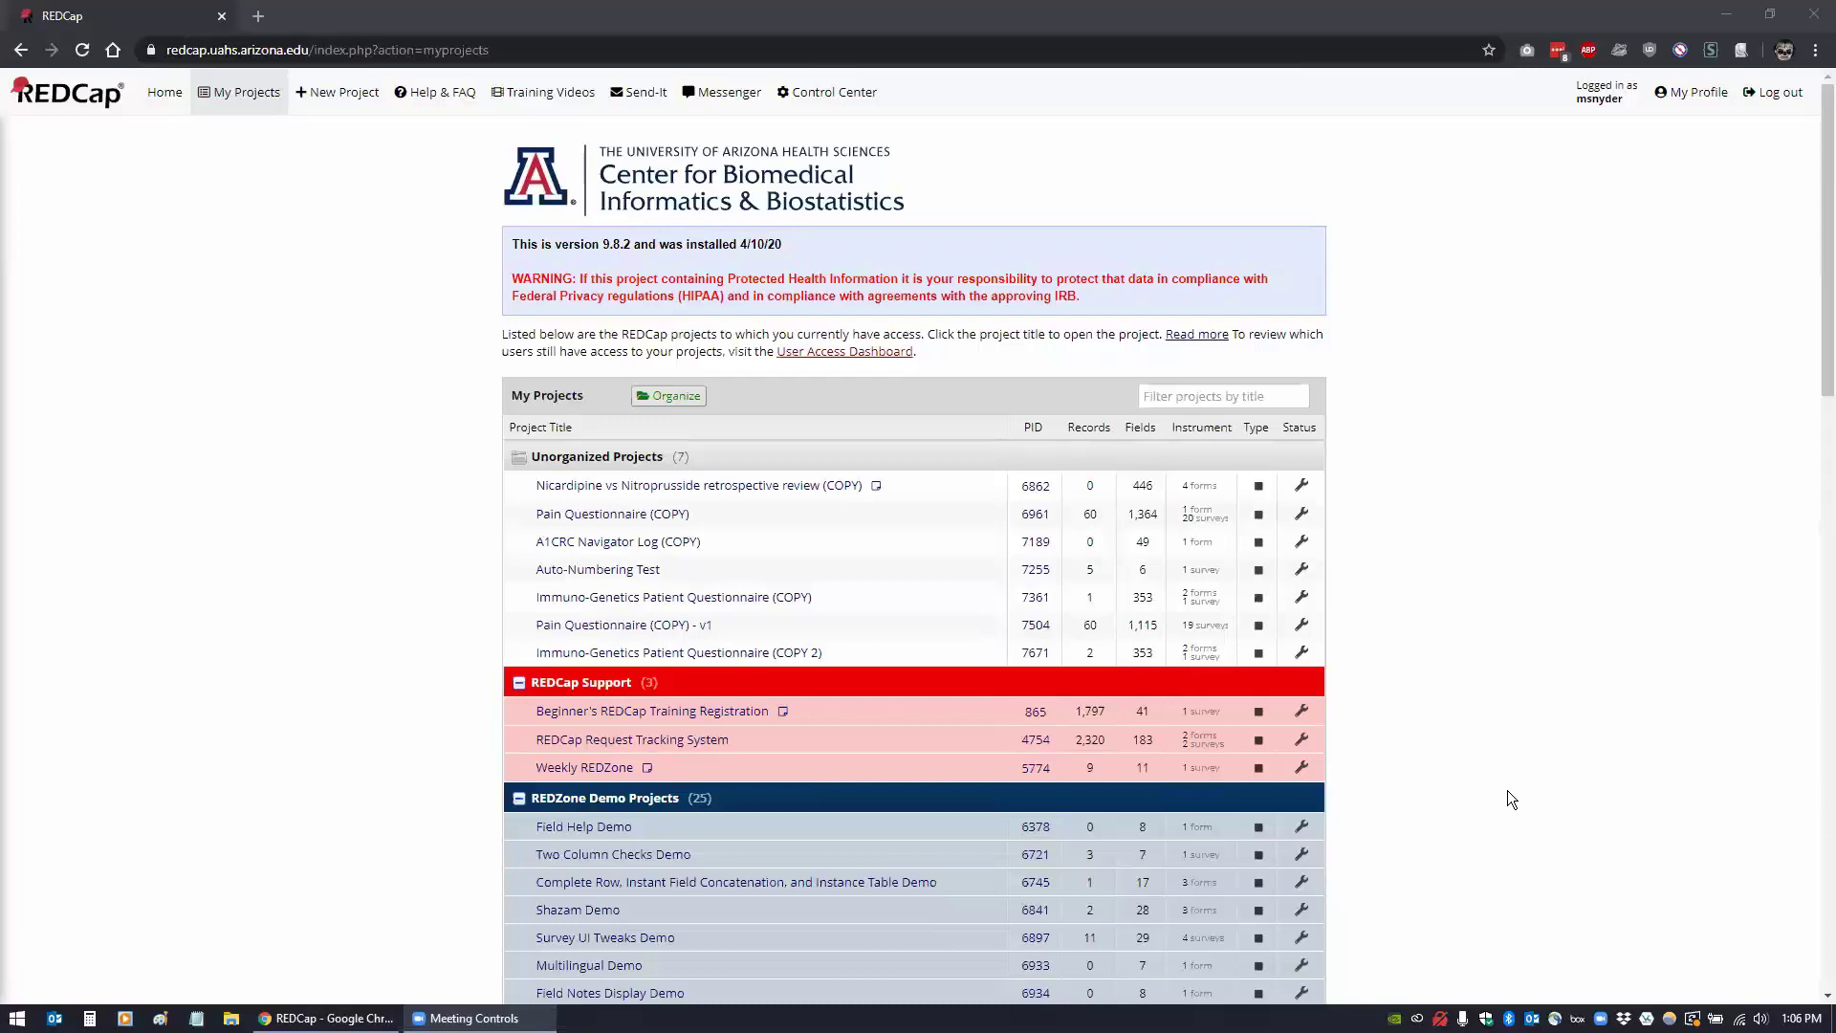
- Open the File Upload Embed Demo project from the My Projects list
scroll(365, 656, "down", 3)
scroll(366, 656, "down", 7)
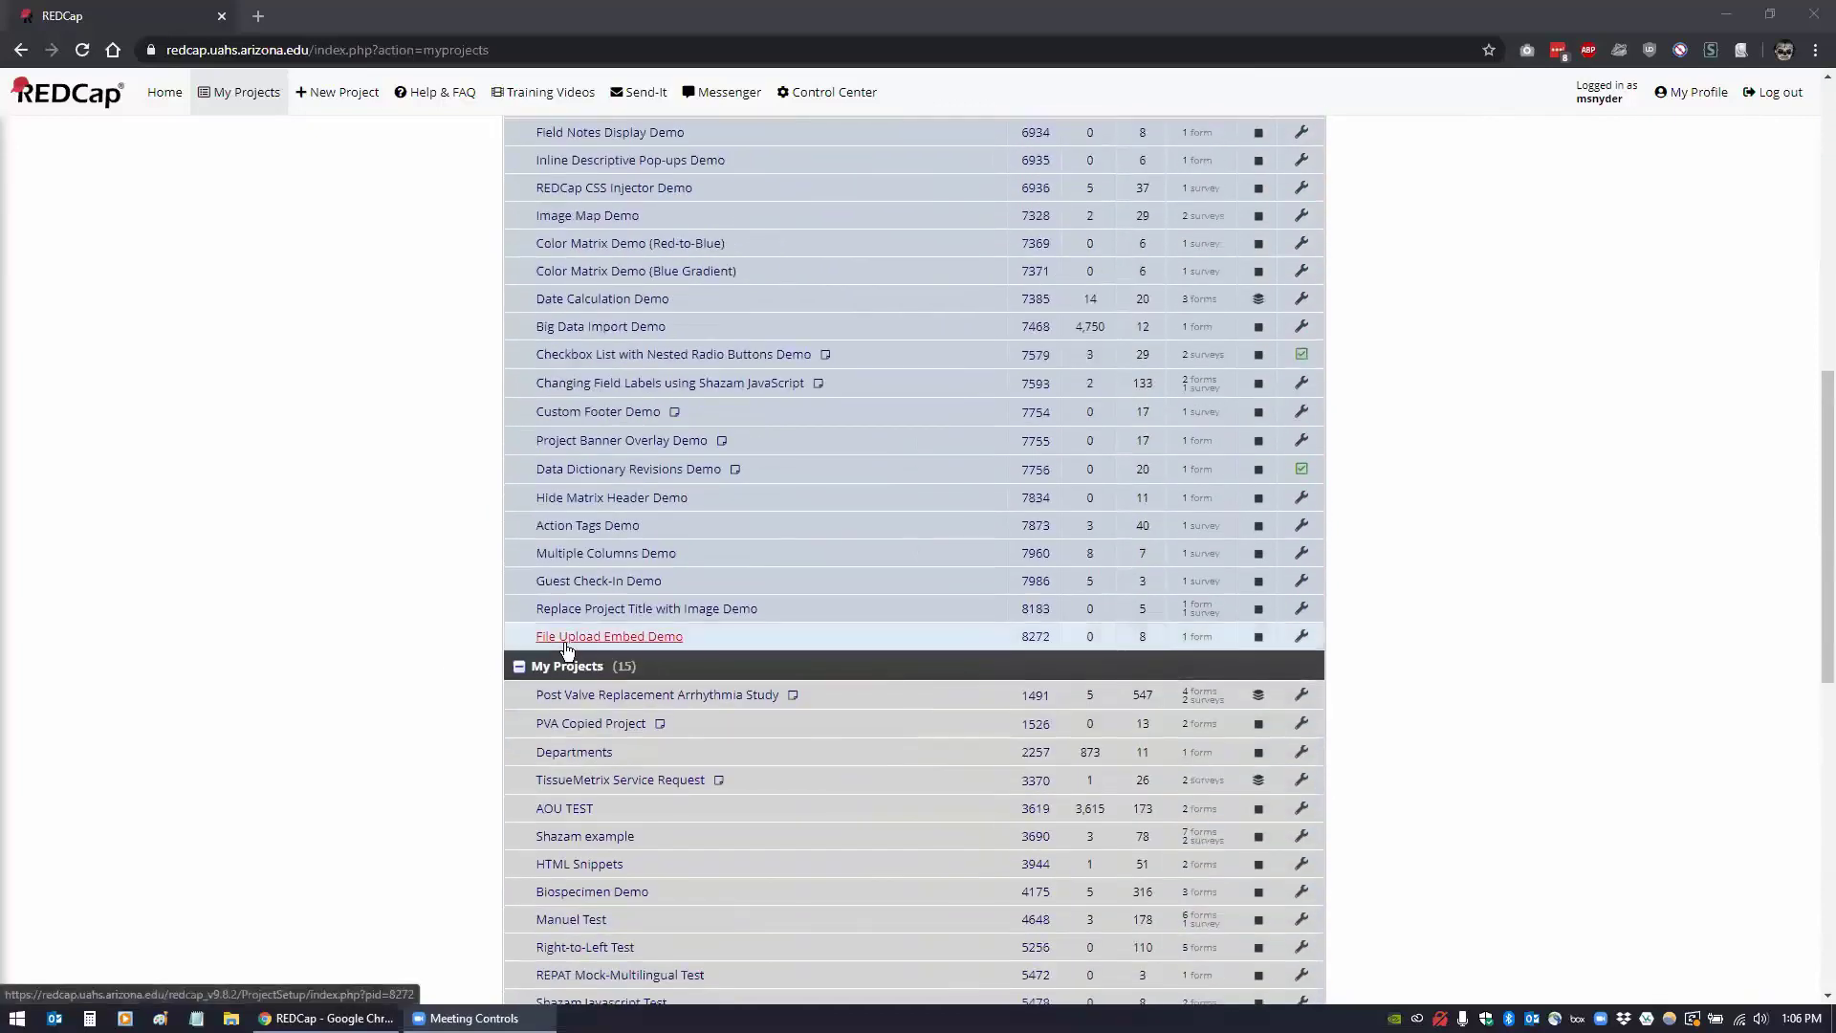
left_click(566, 646)
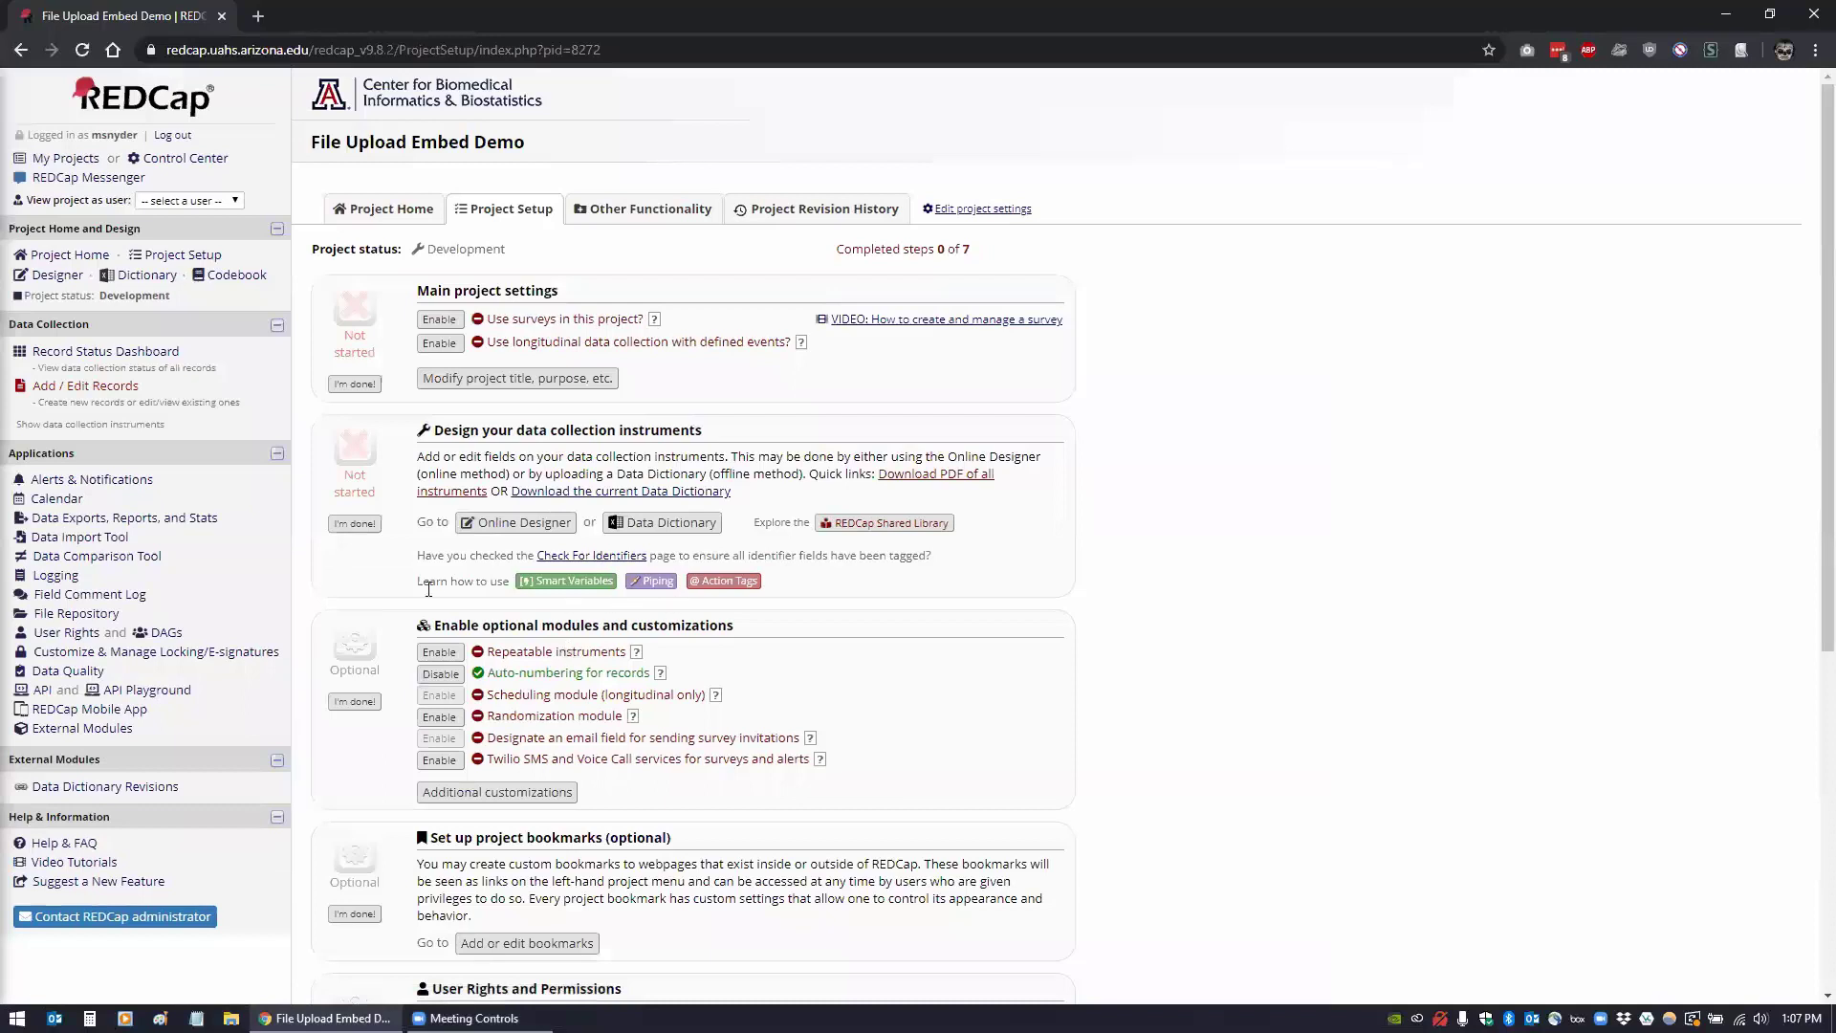
- Go to the project's External Modules page
left_click(112, 730)
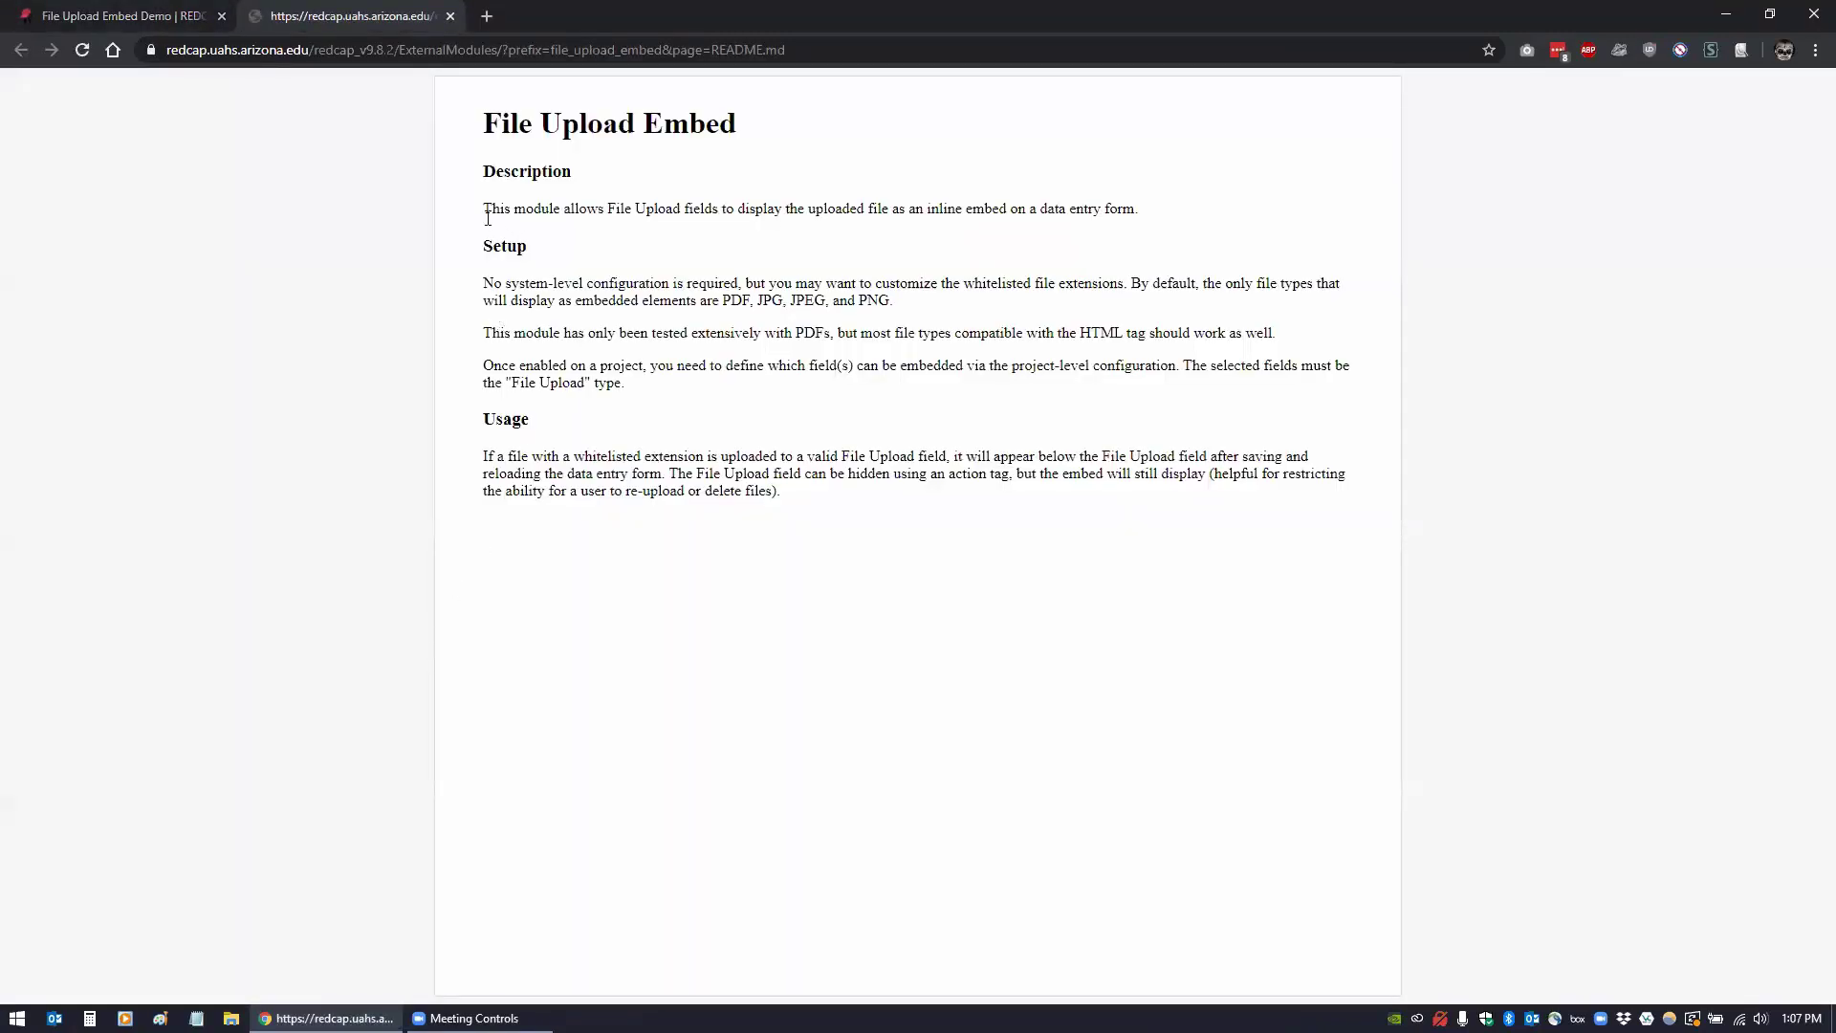
- Highlight the README's description and supported-file-type notes, then close the documentation tab
left_click_drag(488, 204, 1137, 208)
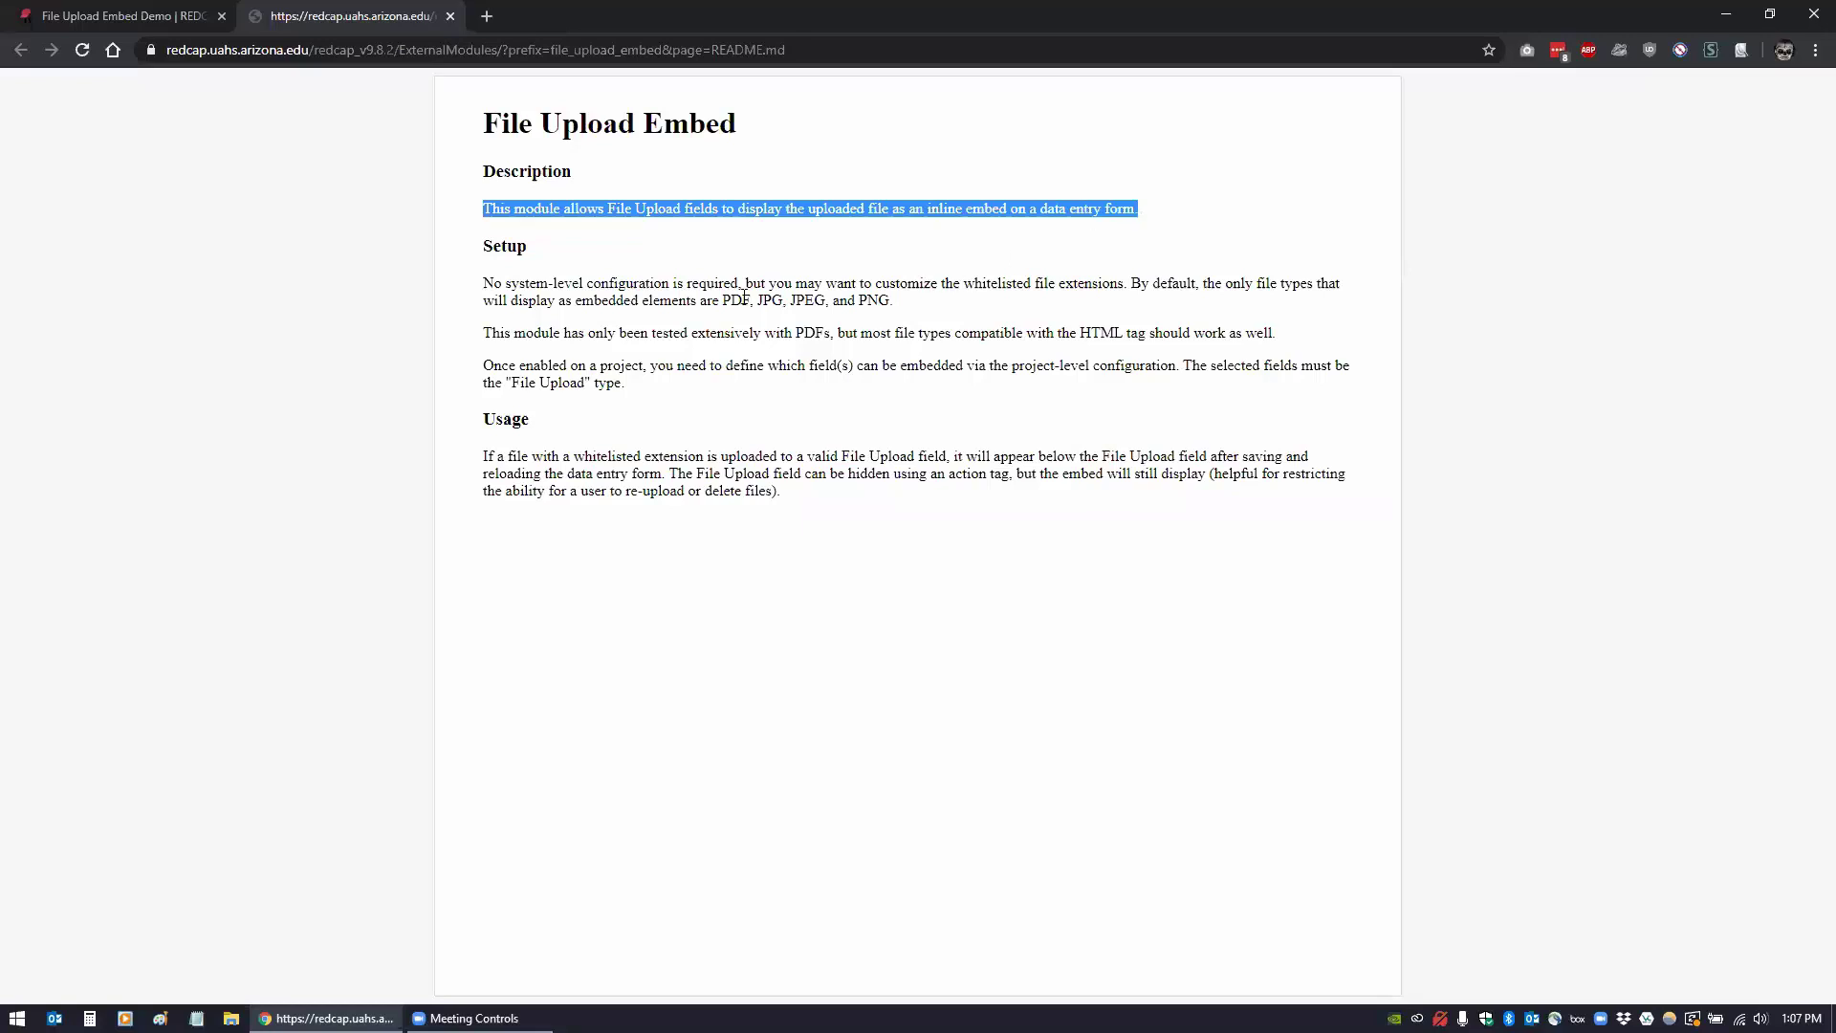
left_click_drag(723, 300, 880, 300)
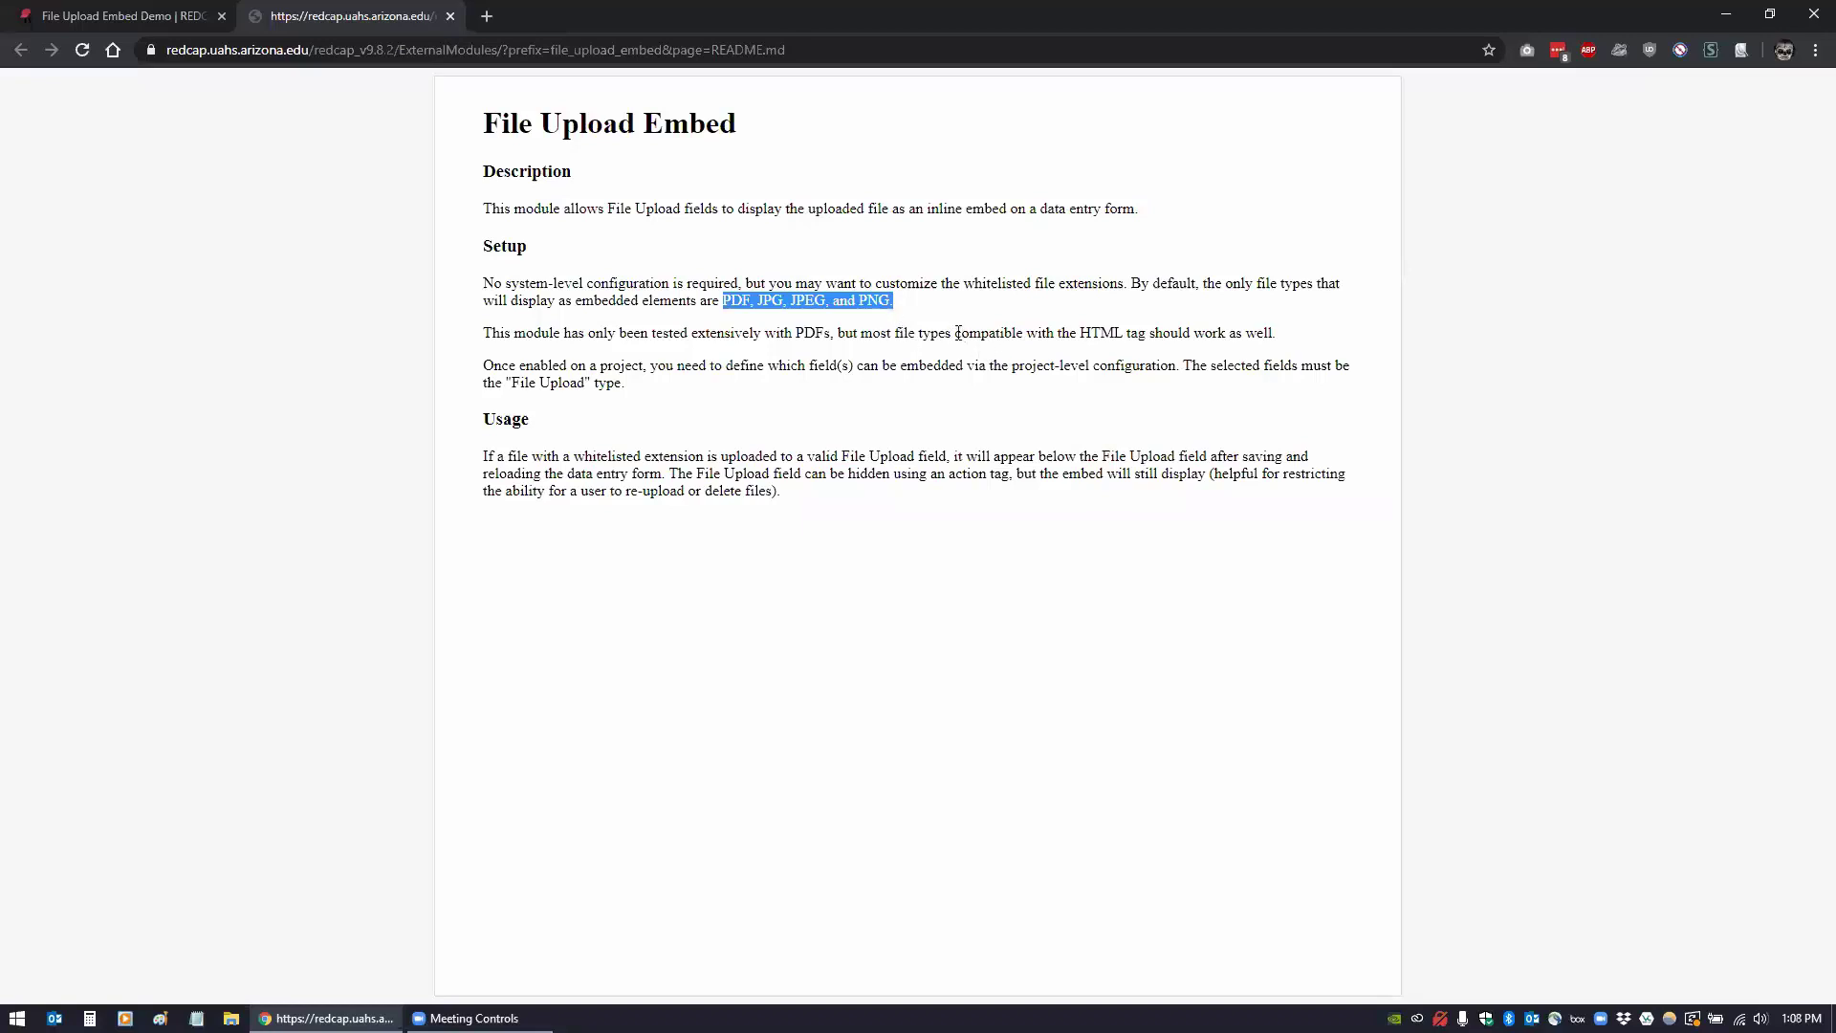
left_click_drag(958, 333, 1148, 334)
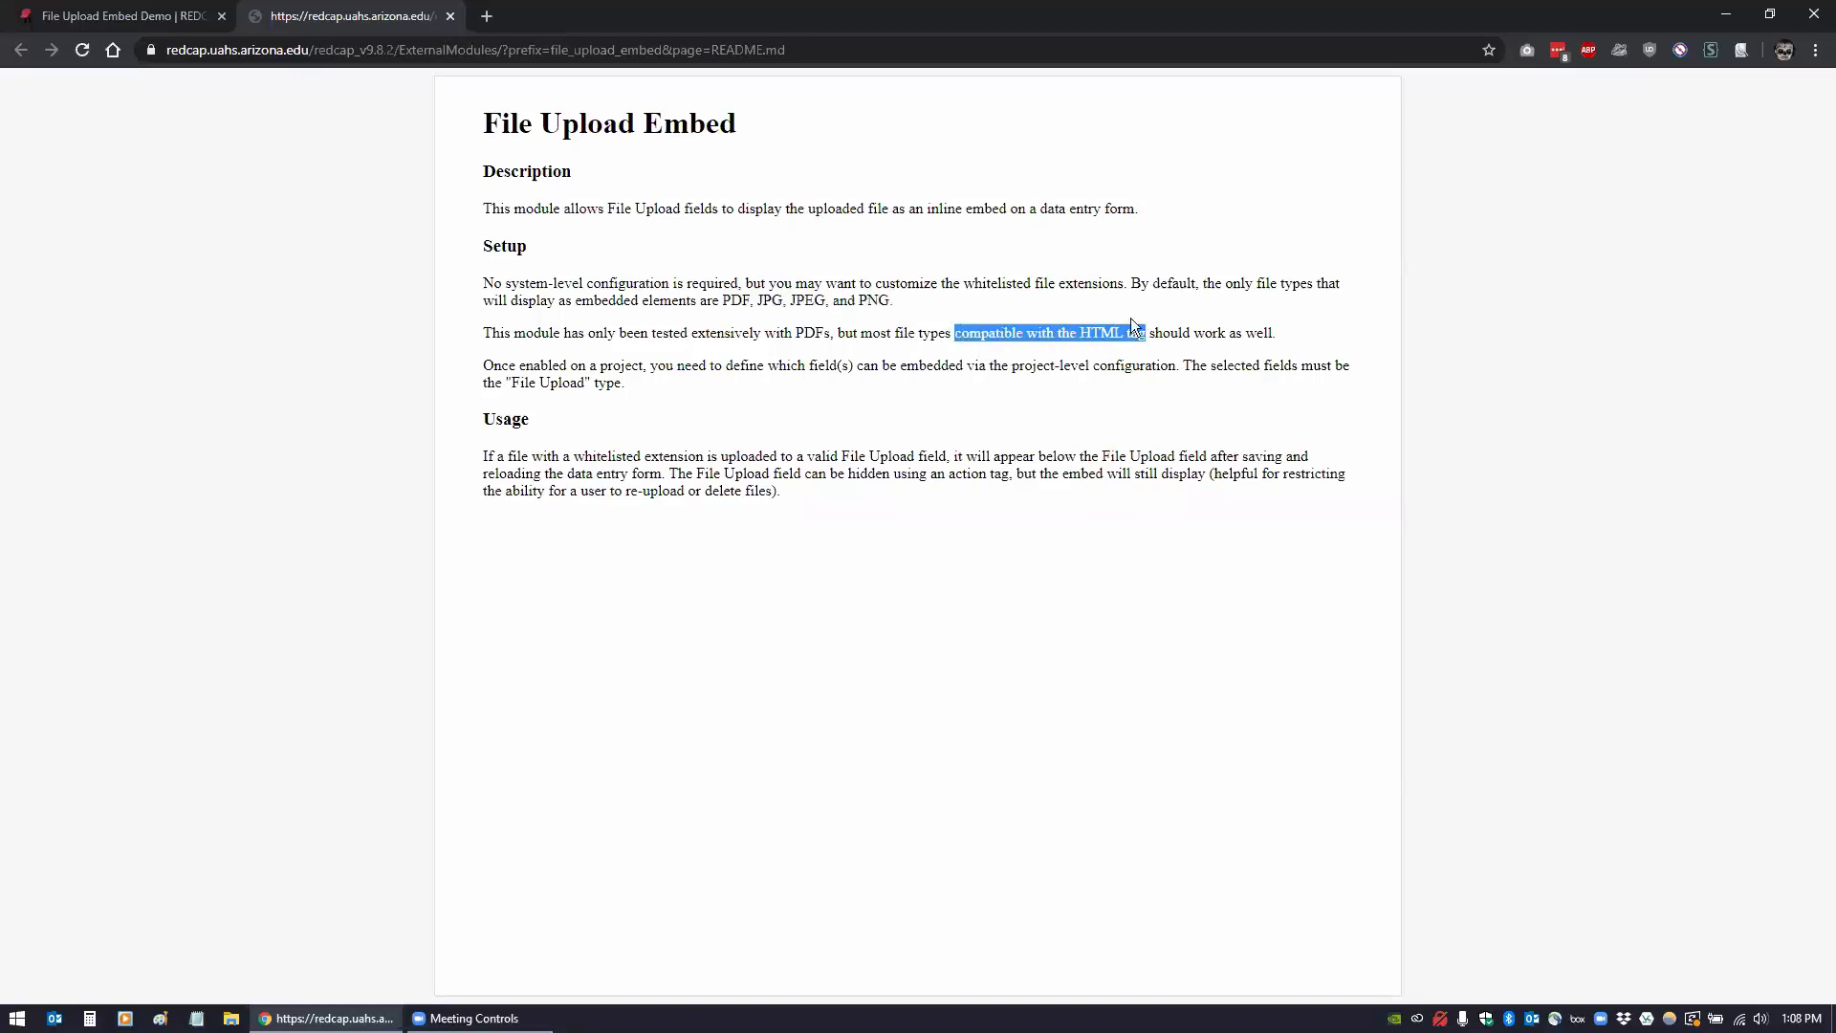
left_click(1131, 317)
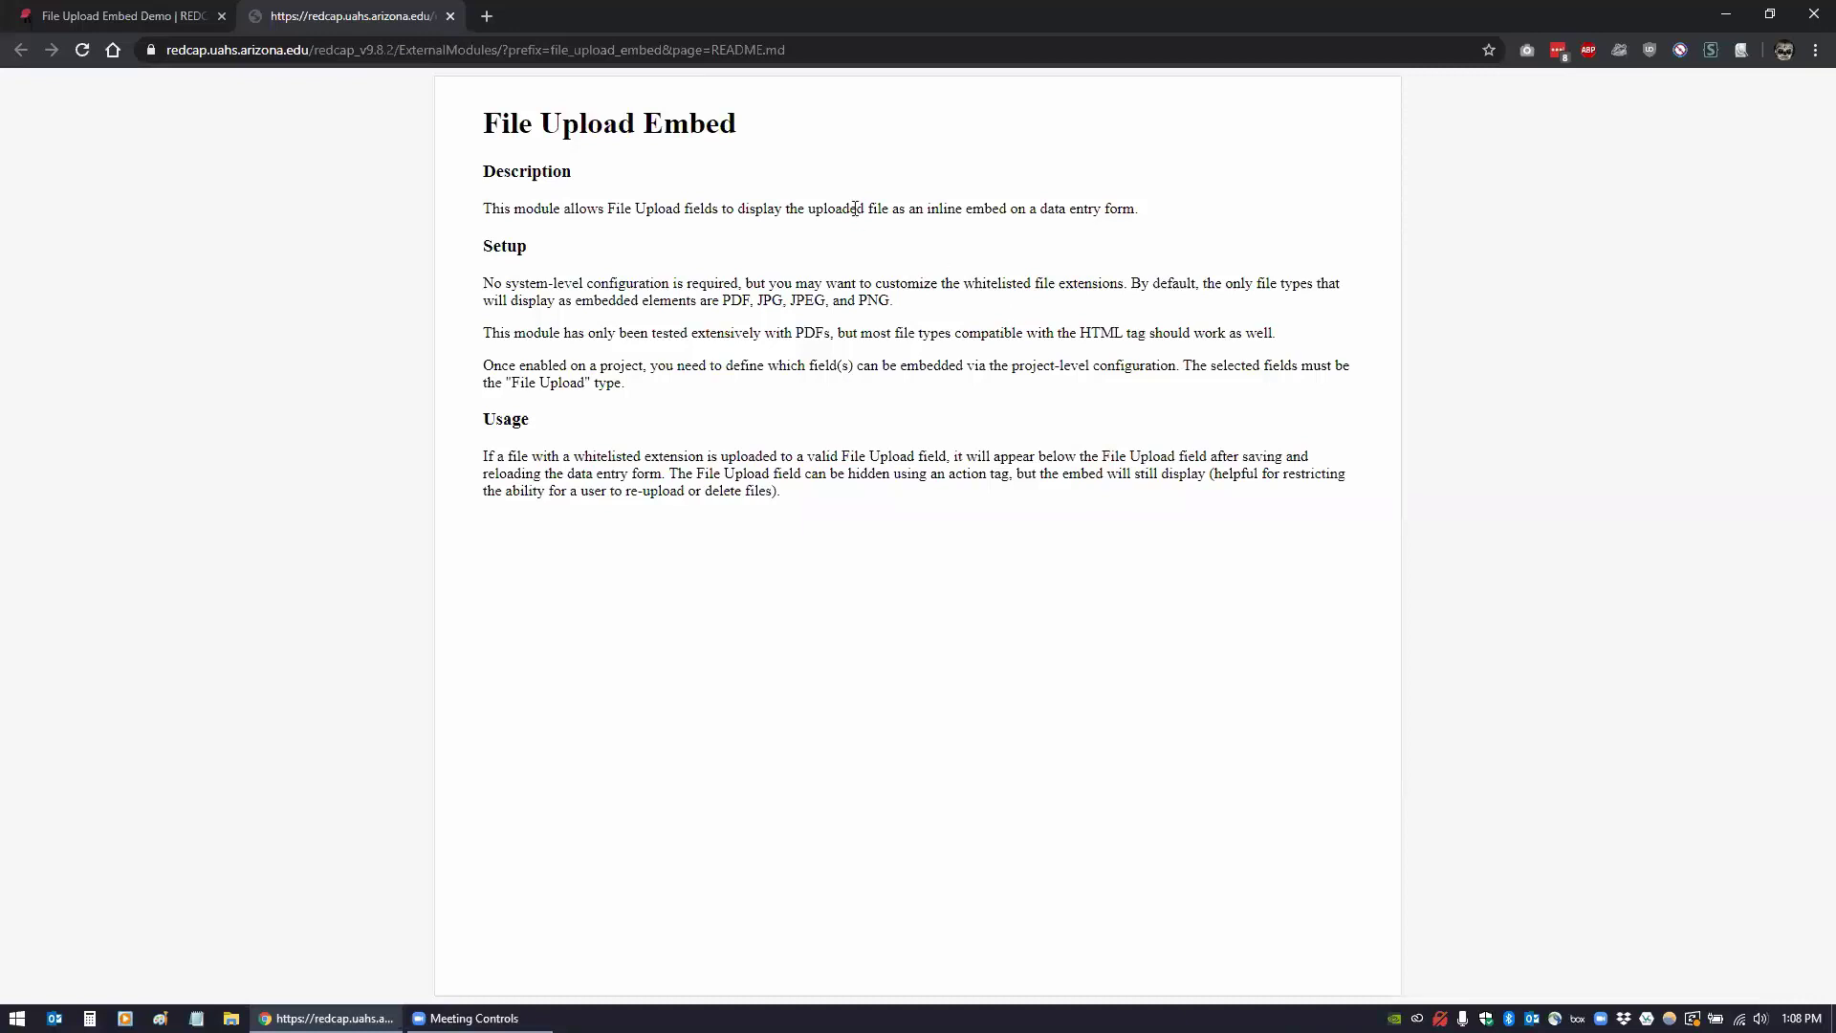
left_click(451, 16)
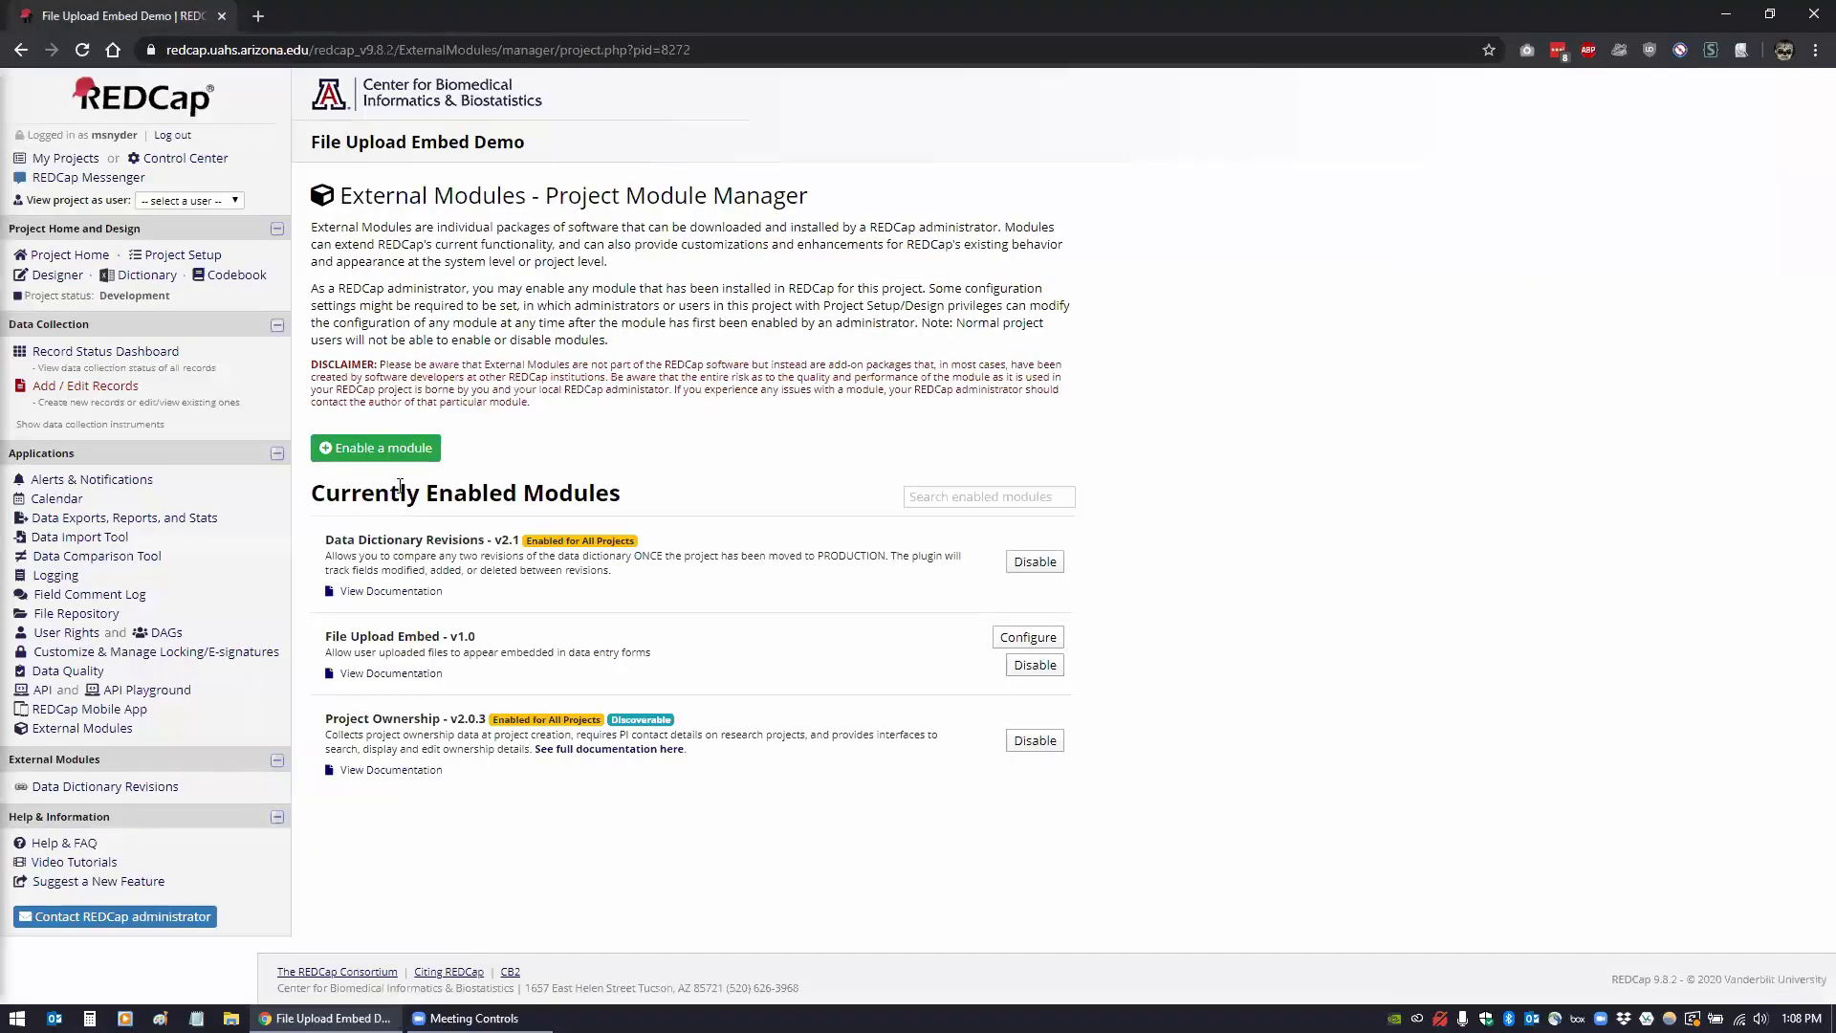
left_click(388, 453)
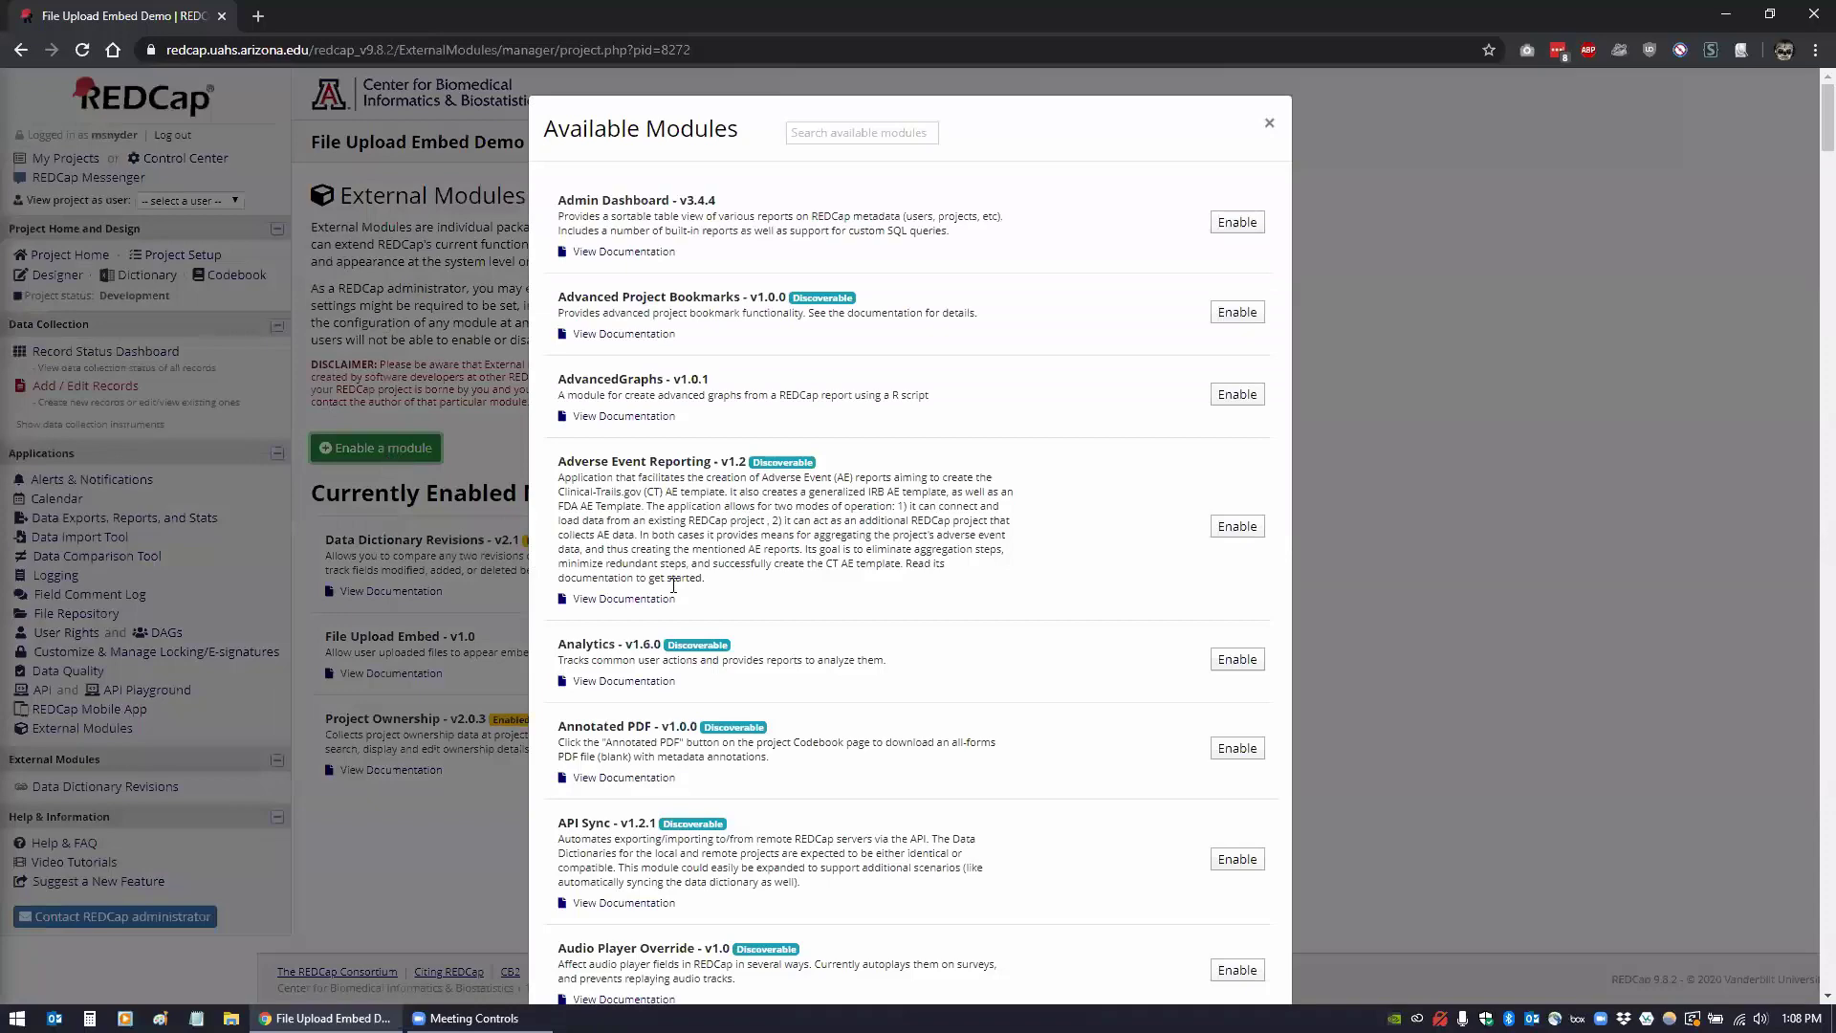
scroll(660, 598, "down", 8)
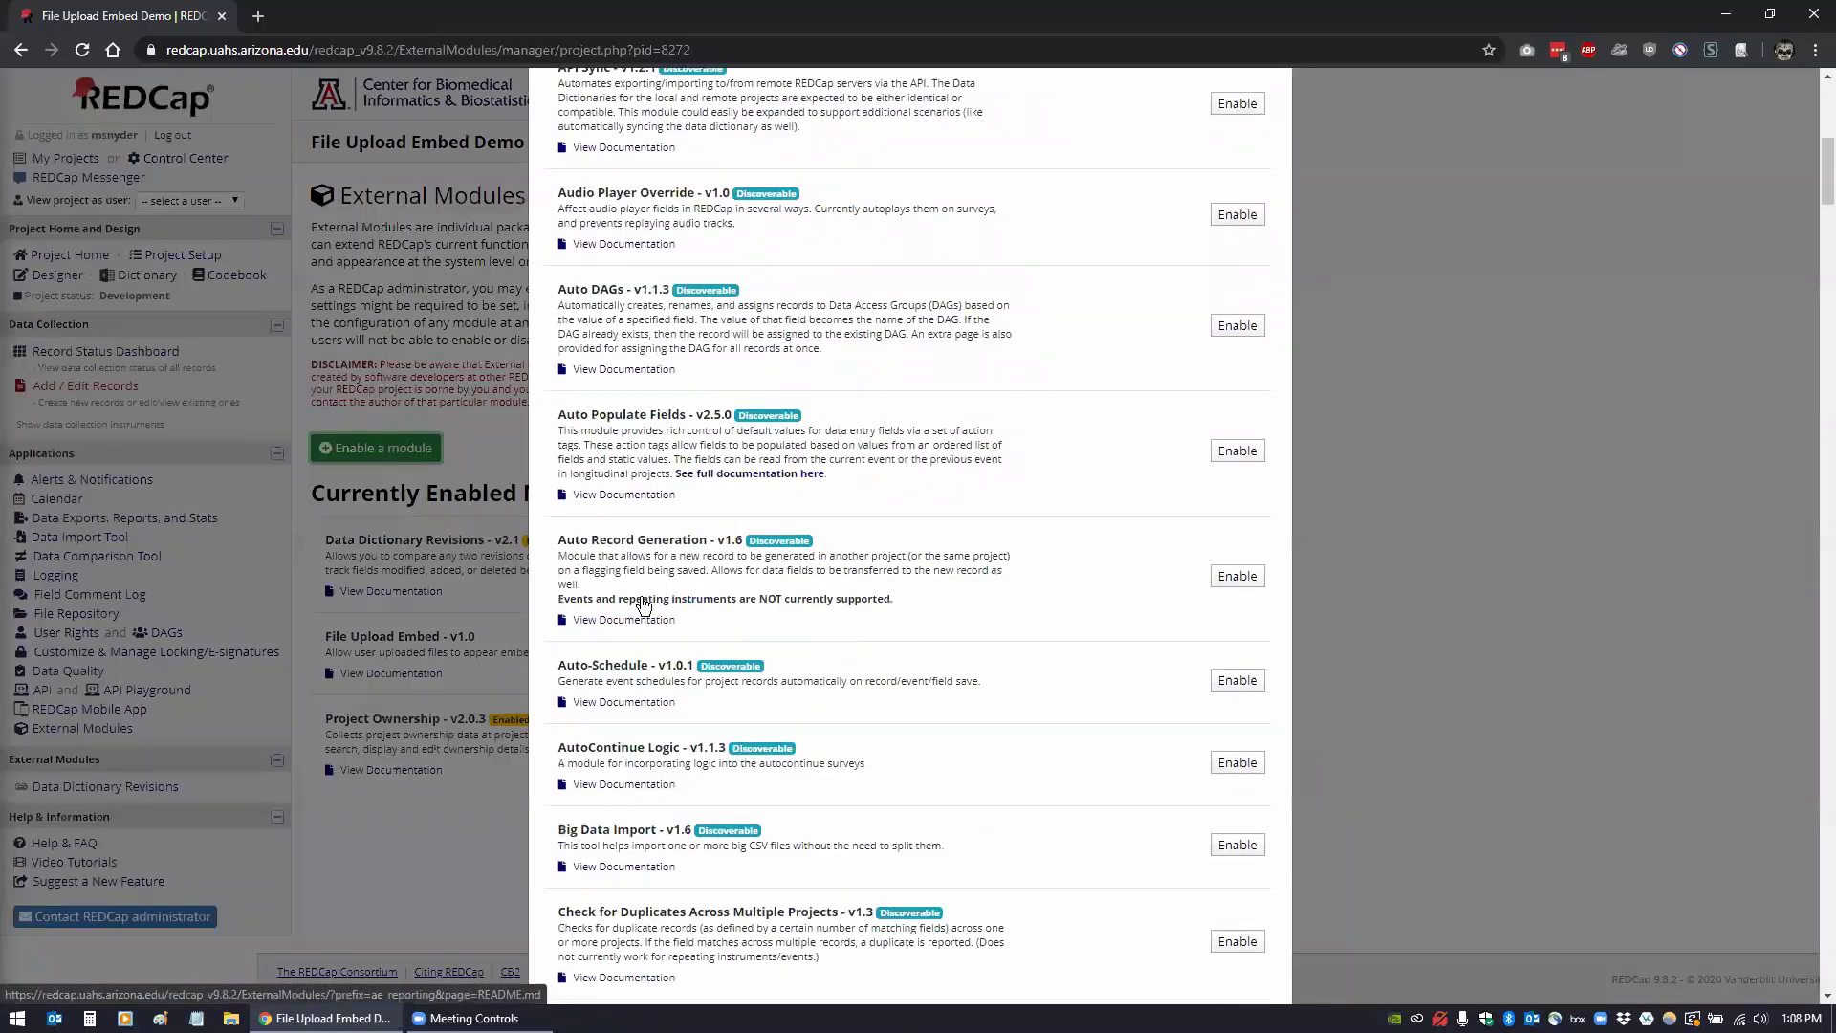
scroll(643, 605, "down", 14)
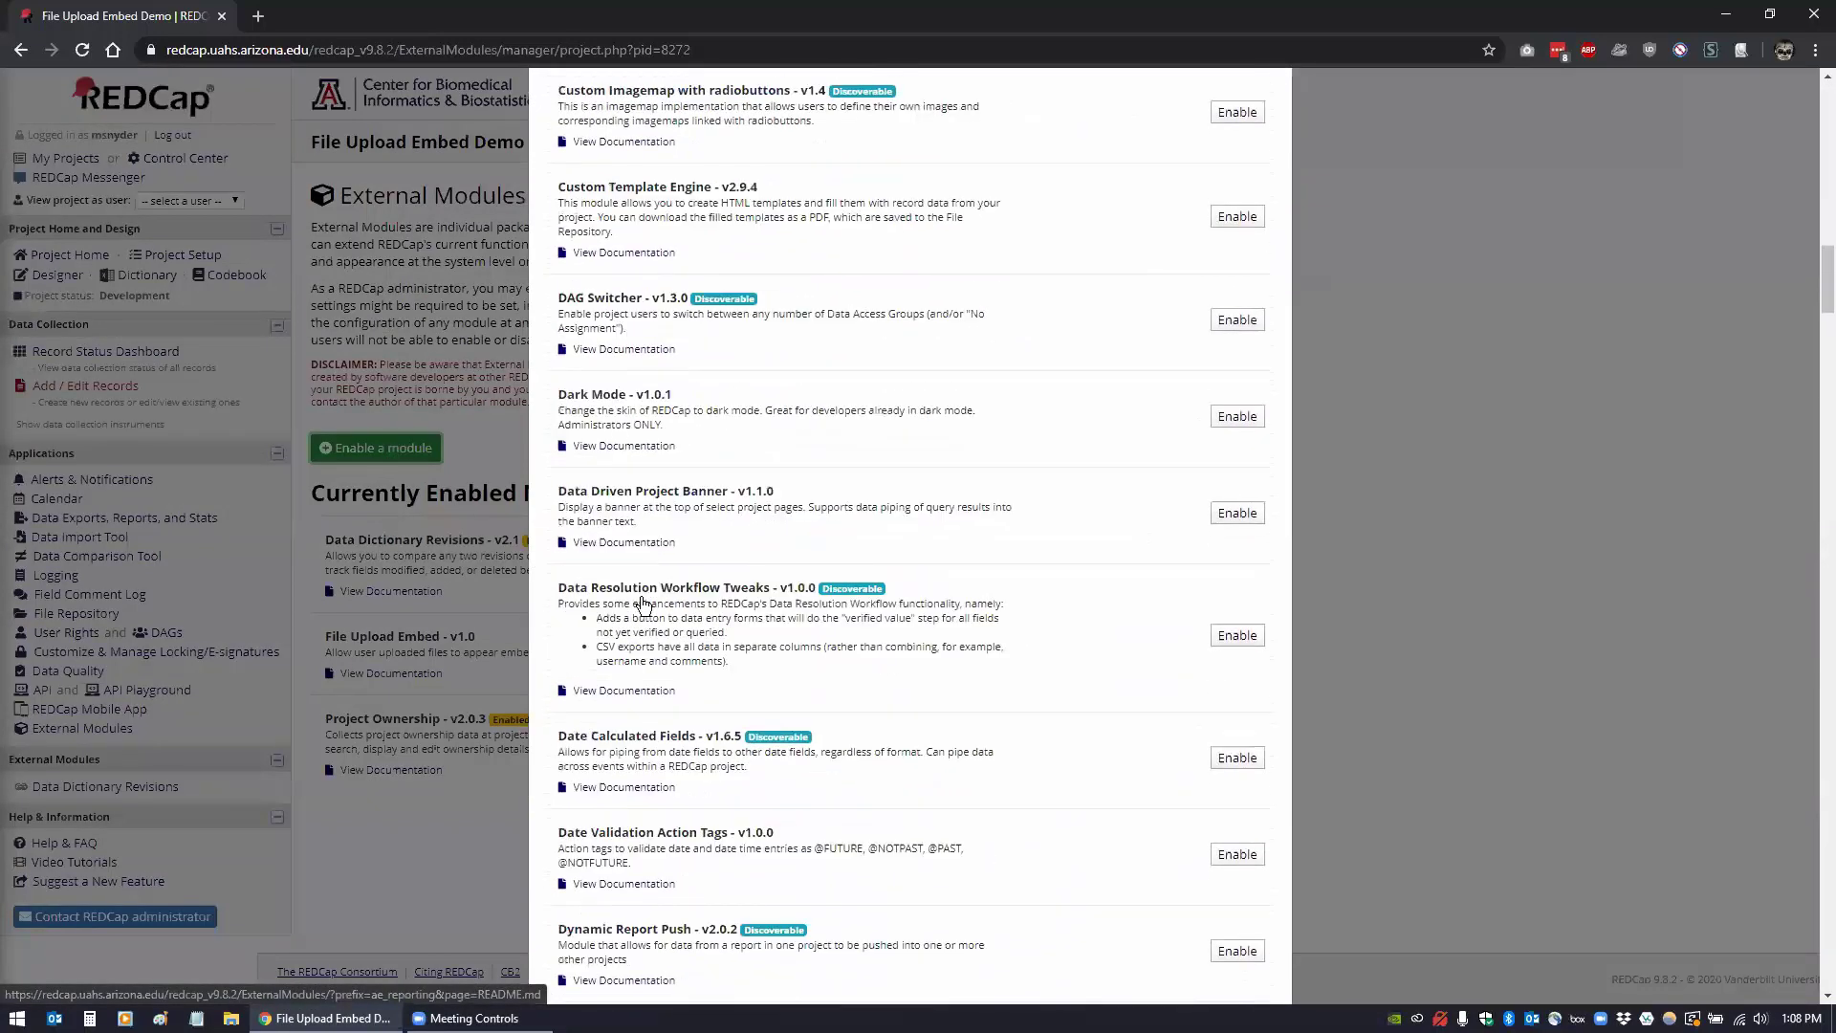
scroll(643, 604, "down", 14)
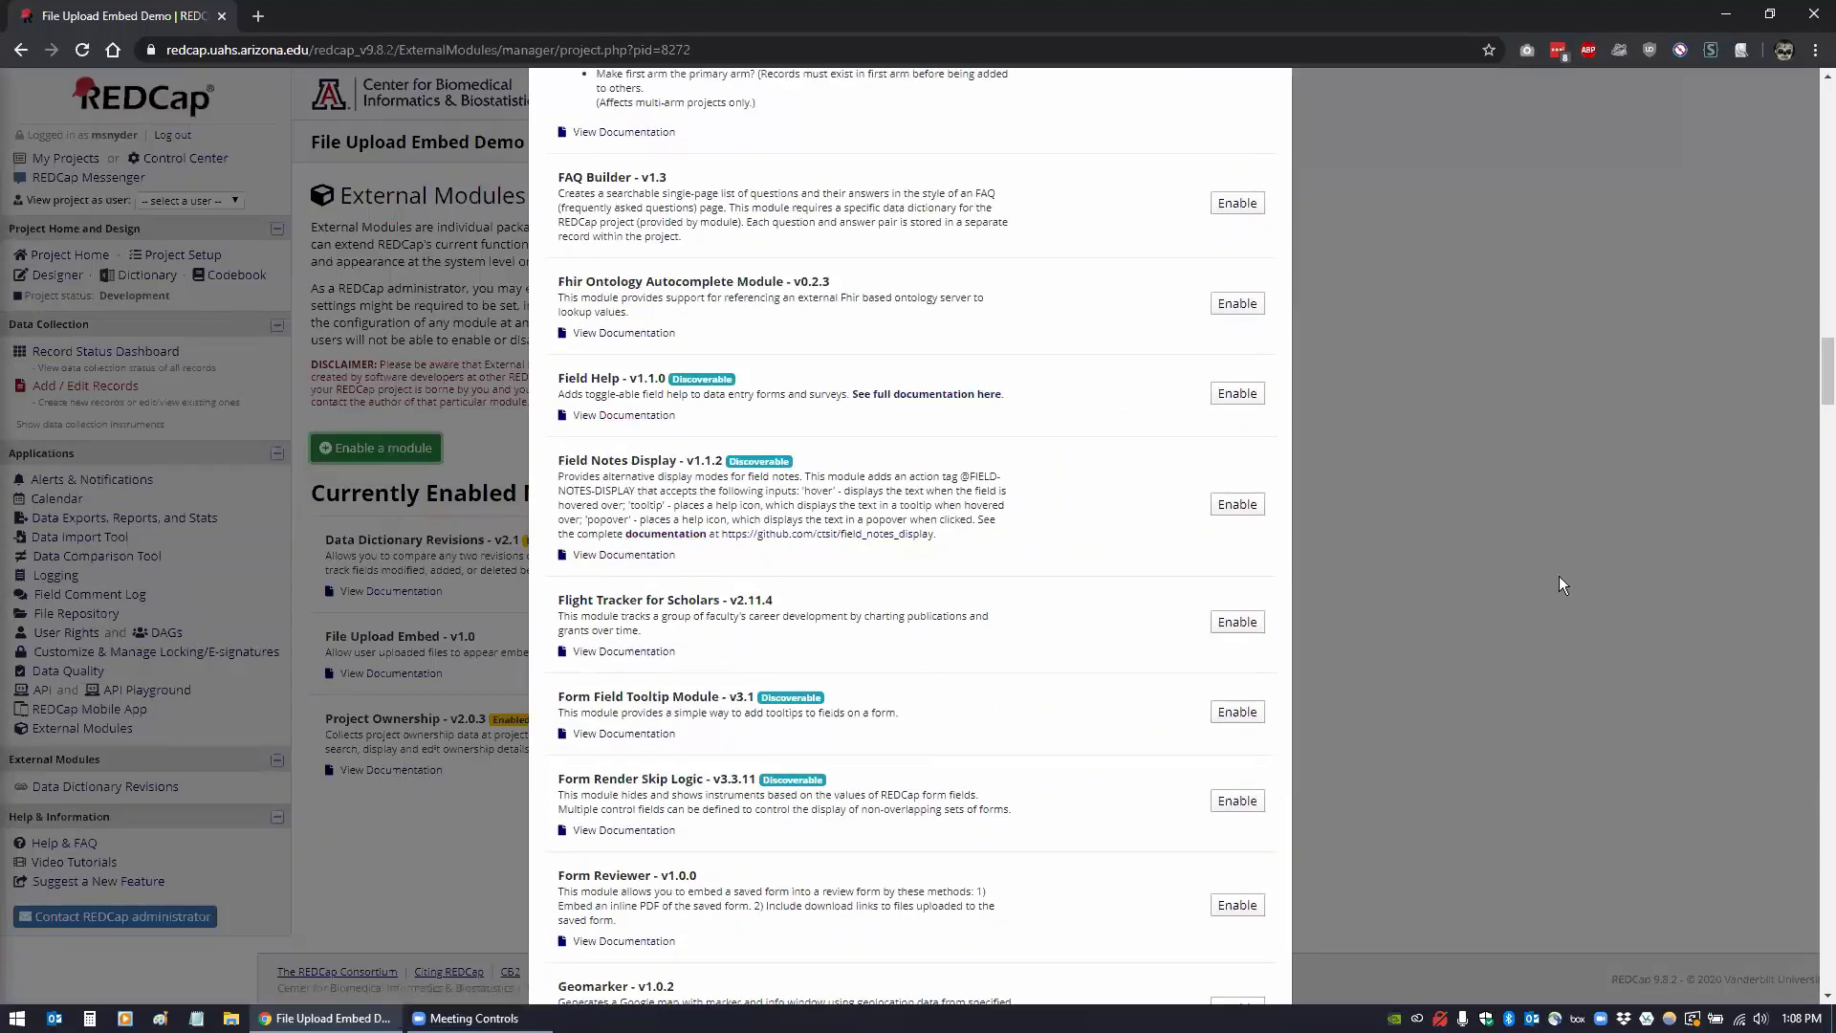
scroll(1002, 612, "down", 3)
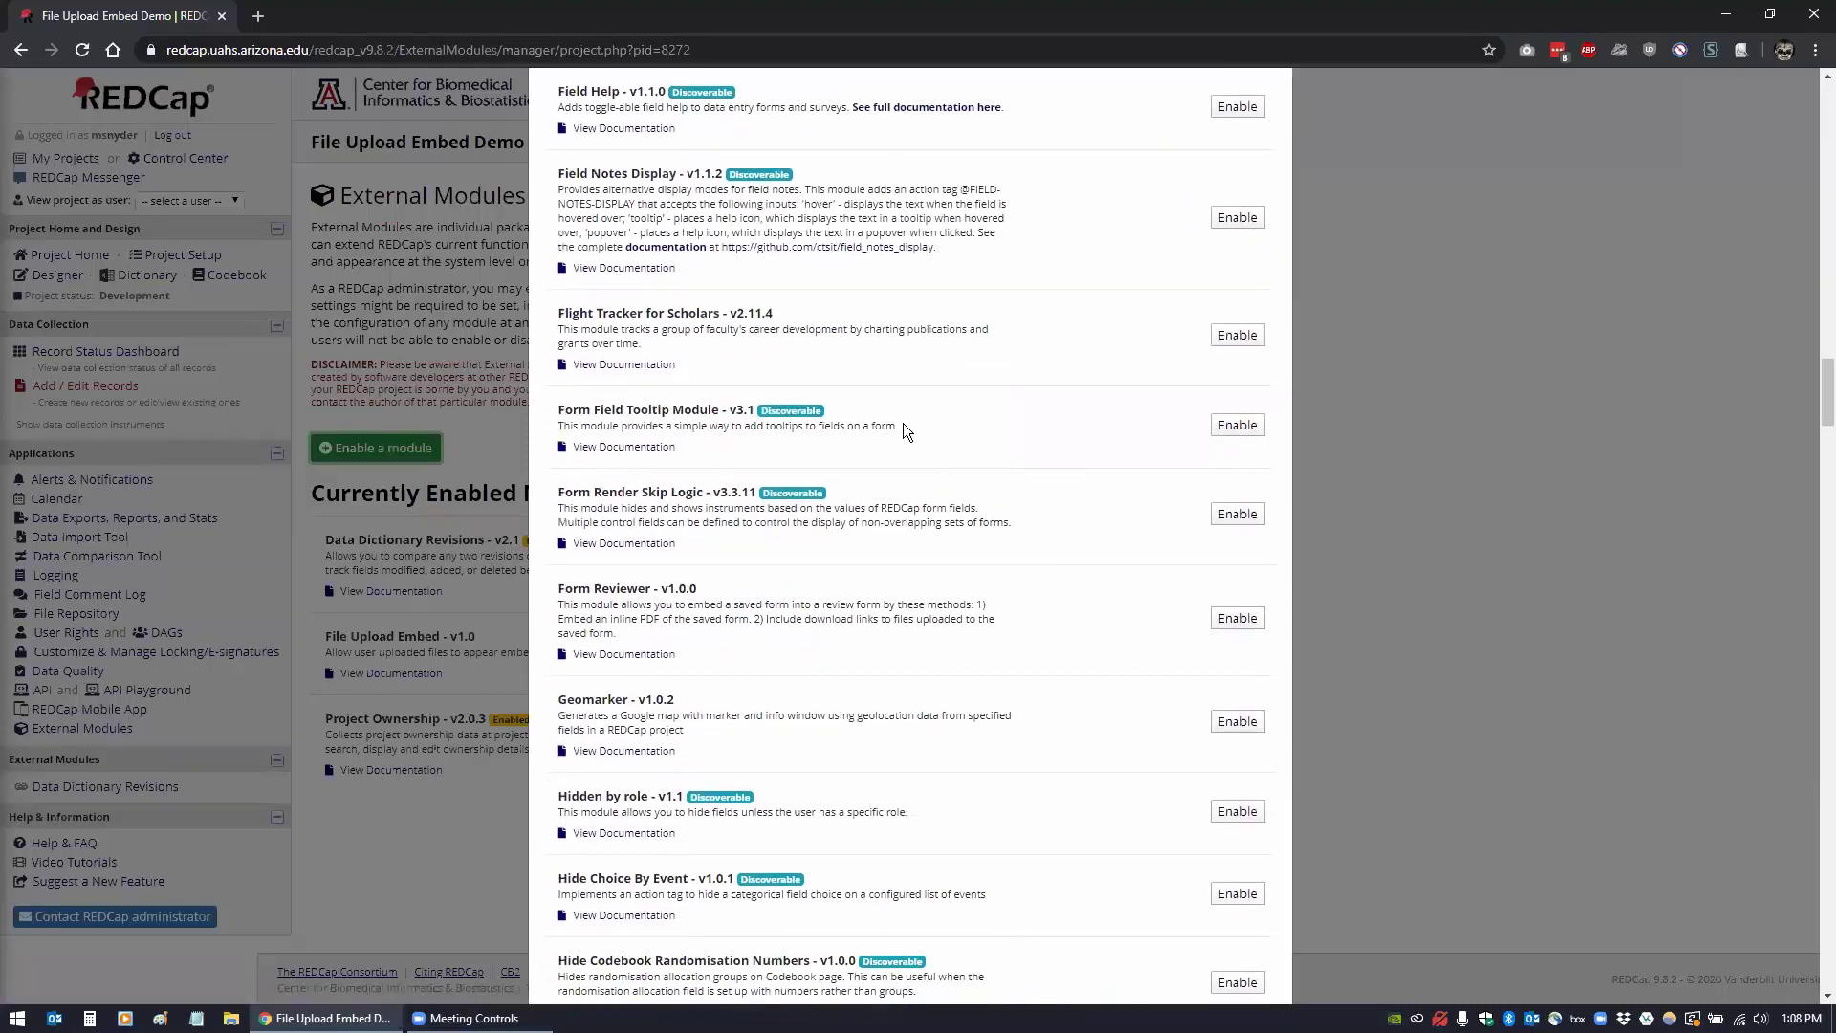
left_click(1393, 570)
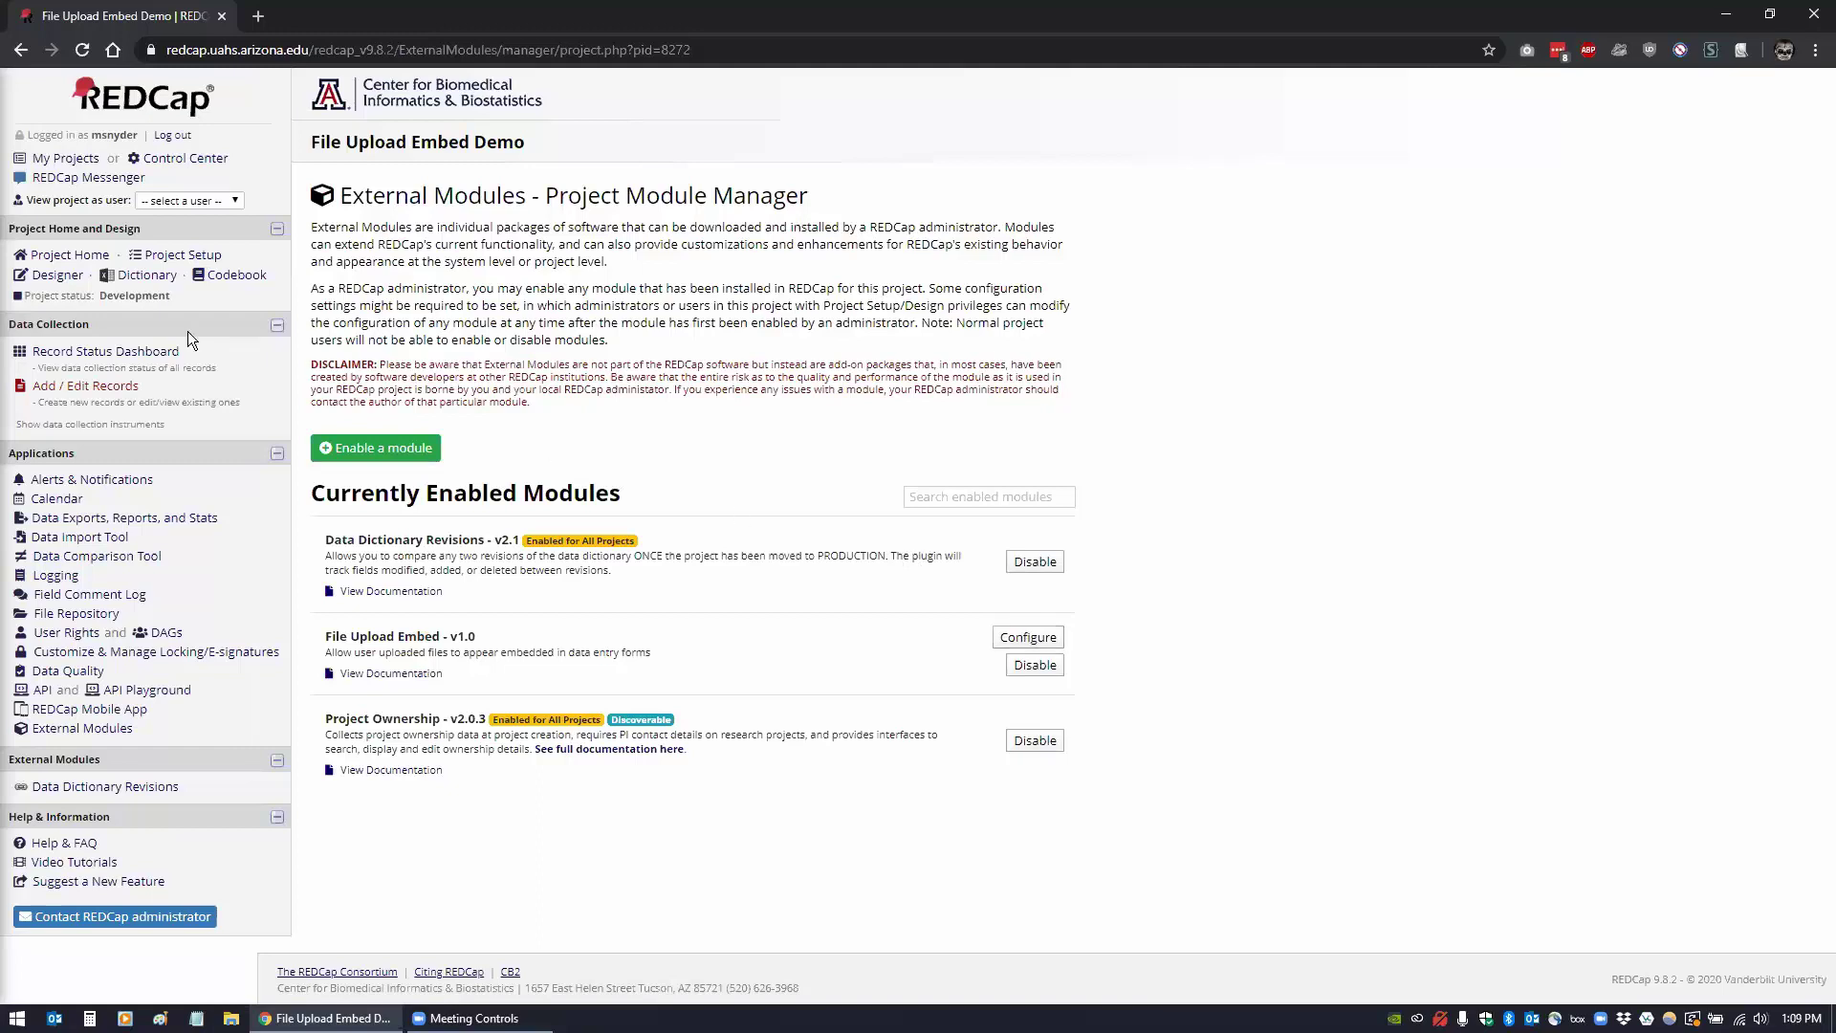
left_click(58, 275)
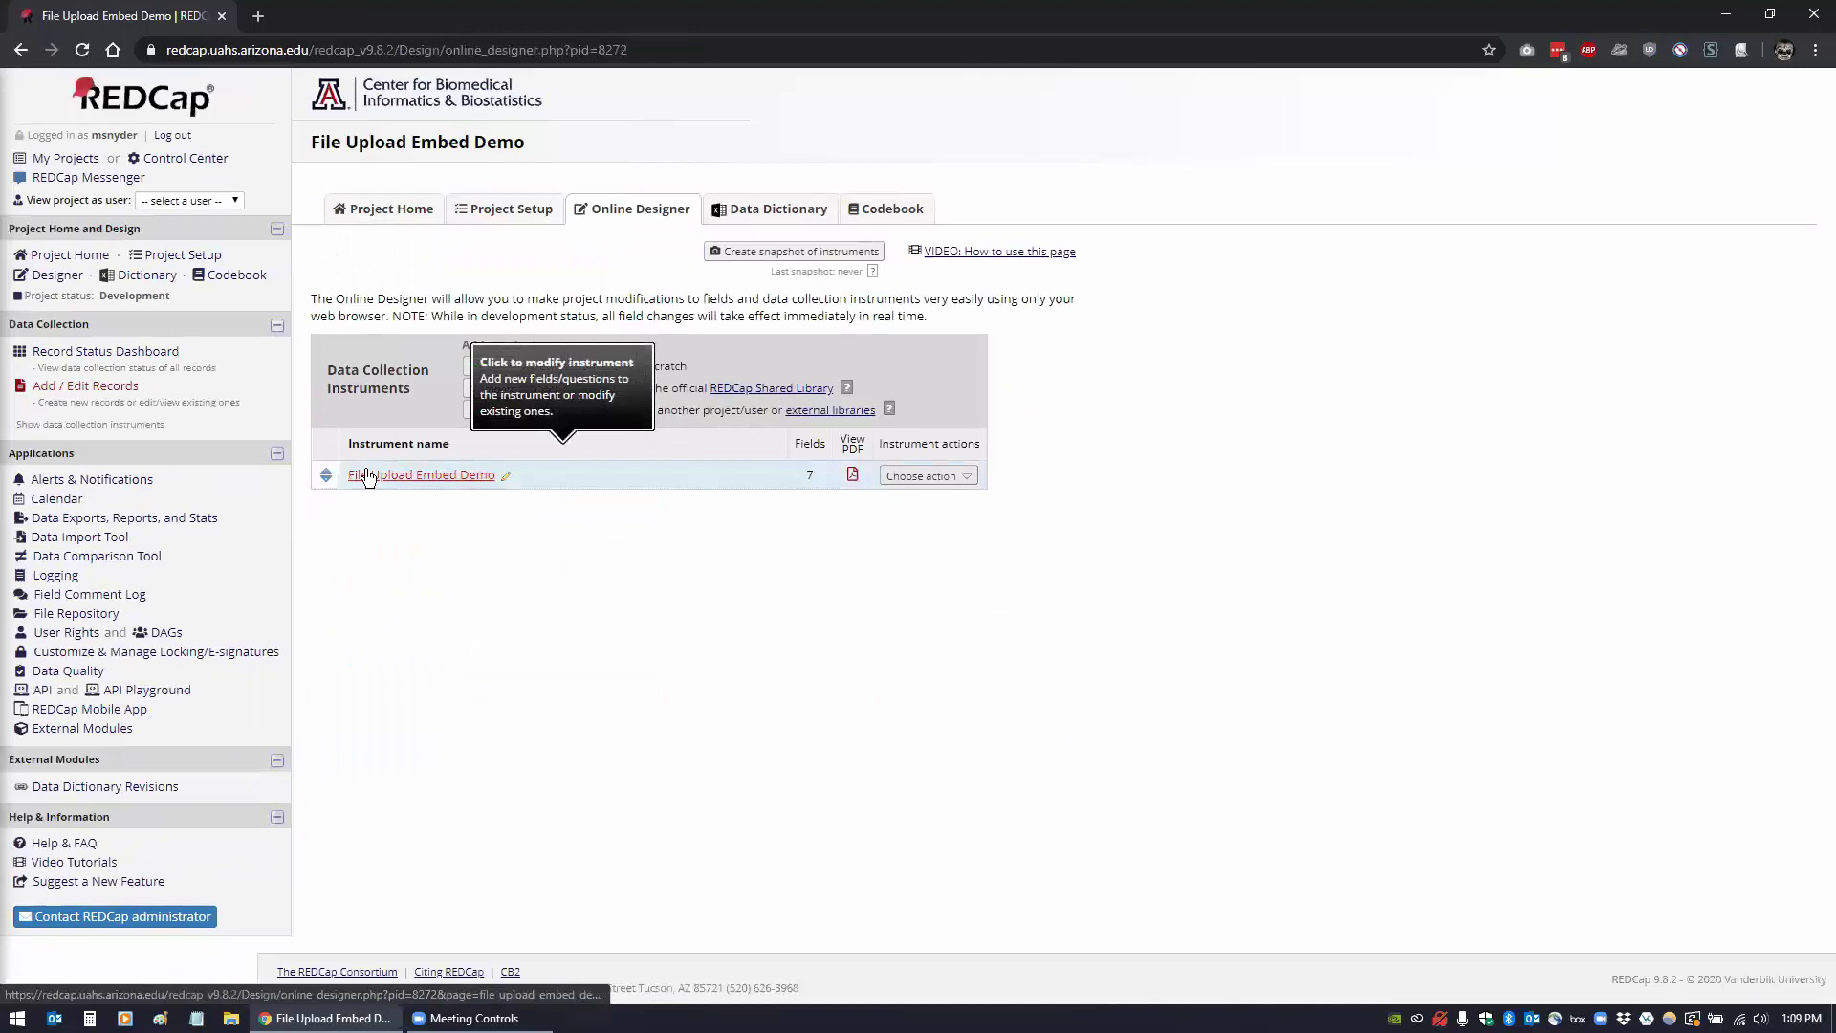
left_click(368, 475)
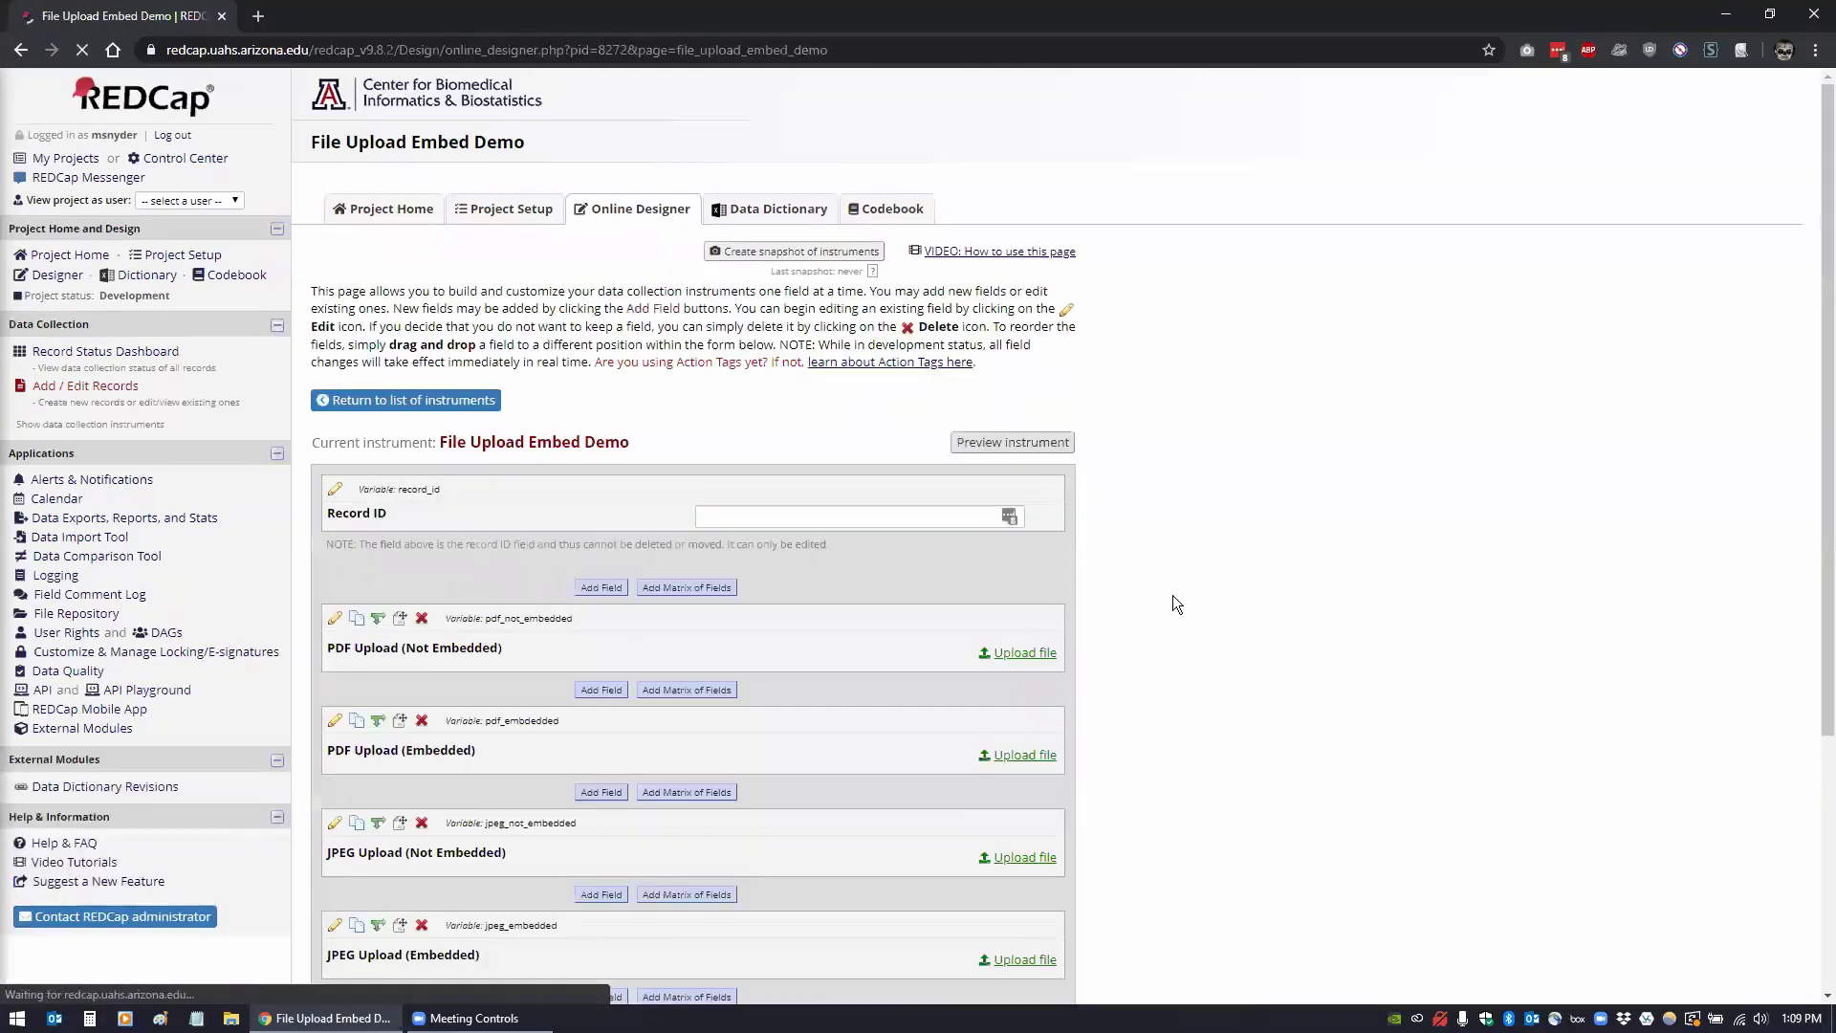
scroll(1172, 595, "down", 4)
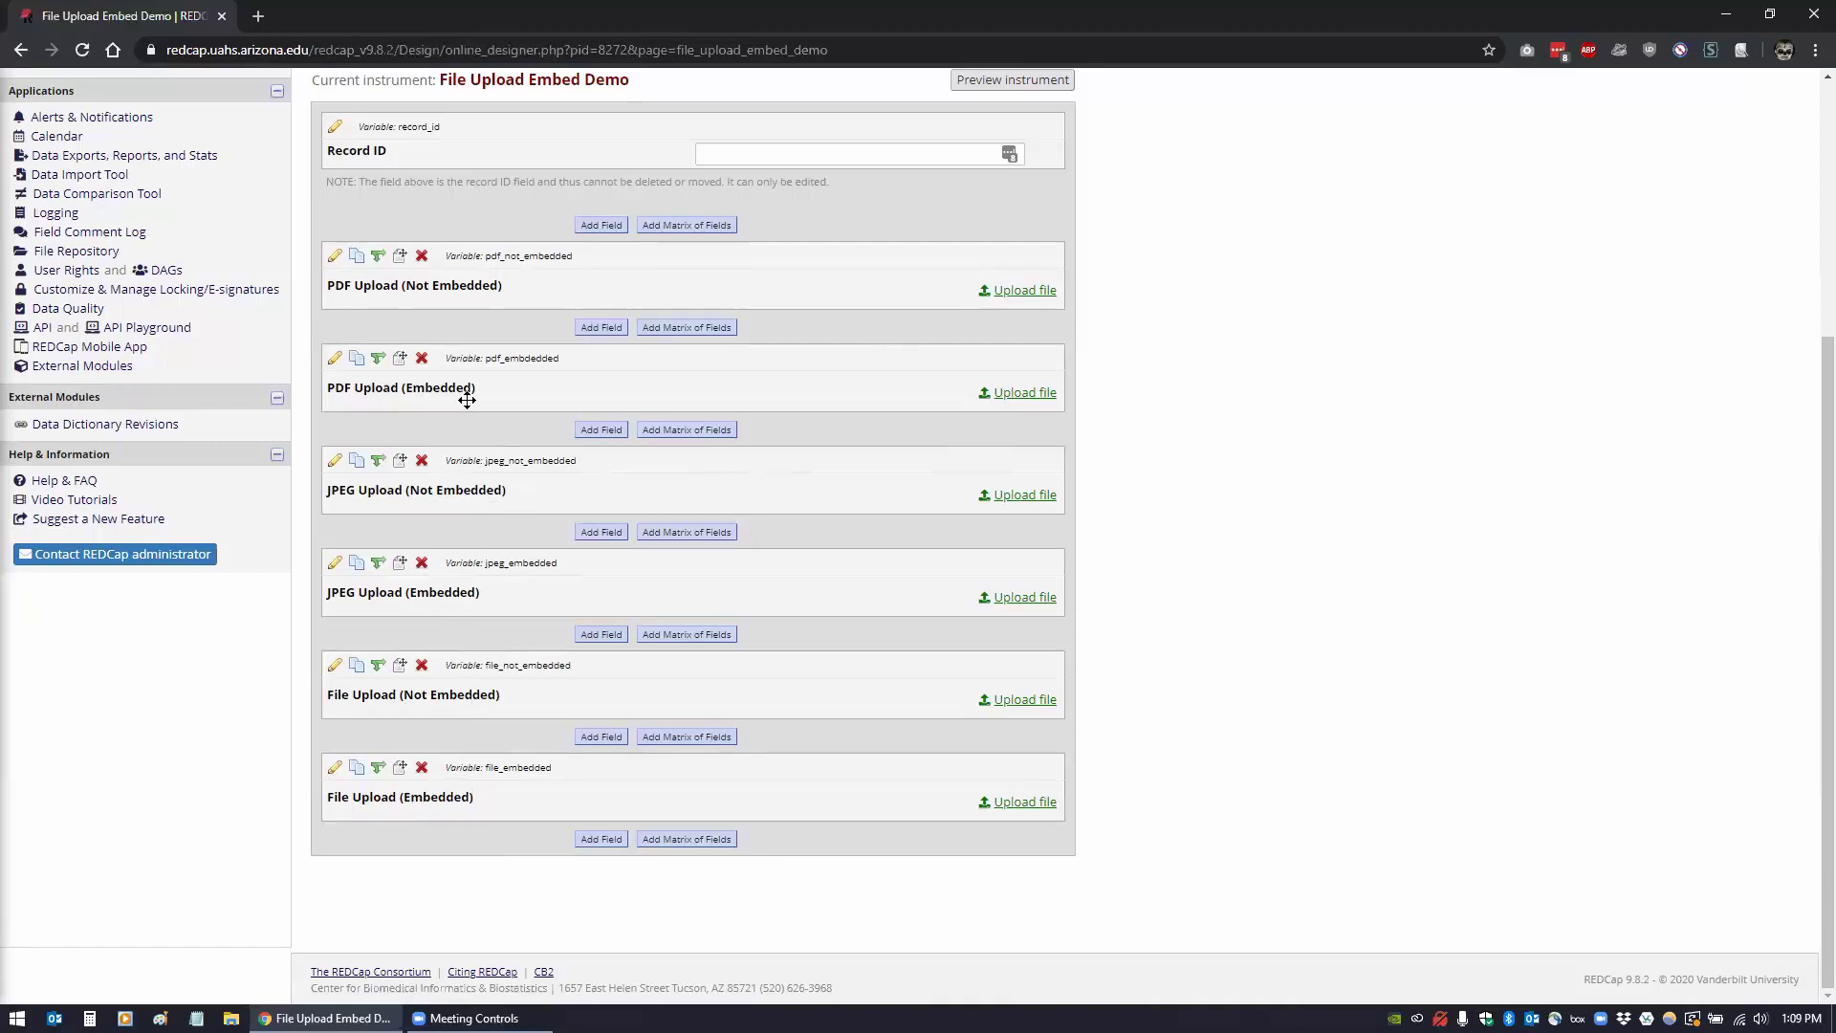
left_click(332, 359)
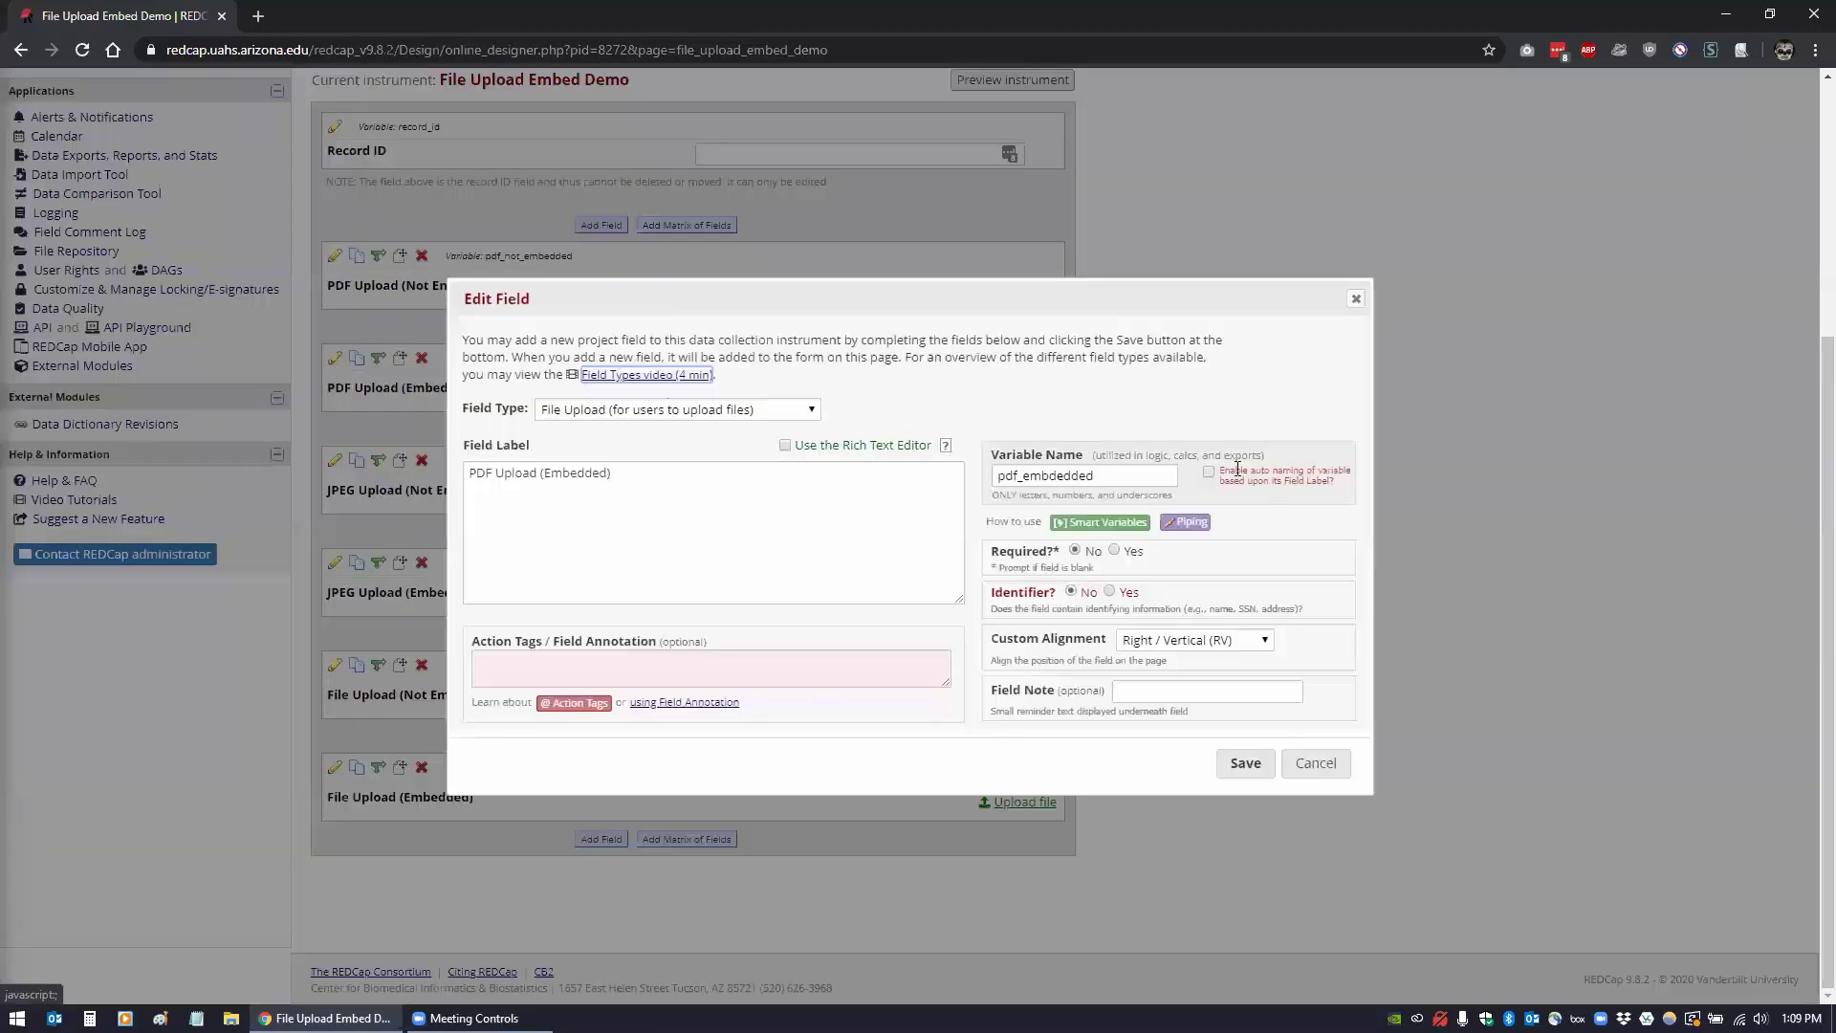
left_click_drag(1134, 474, 999, 477)
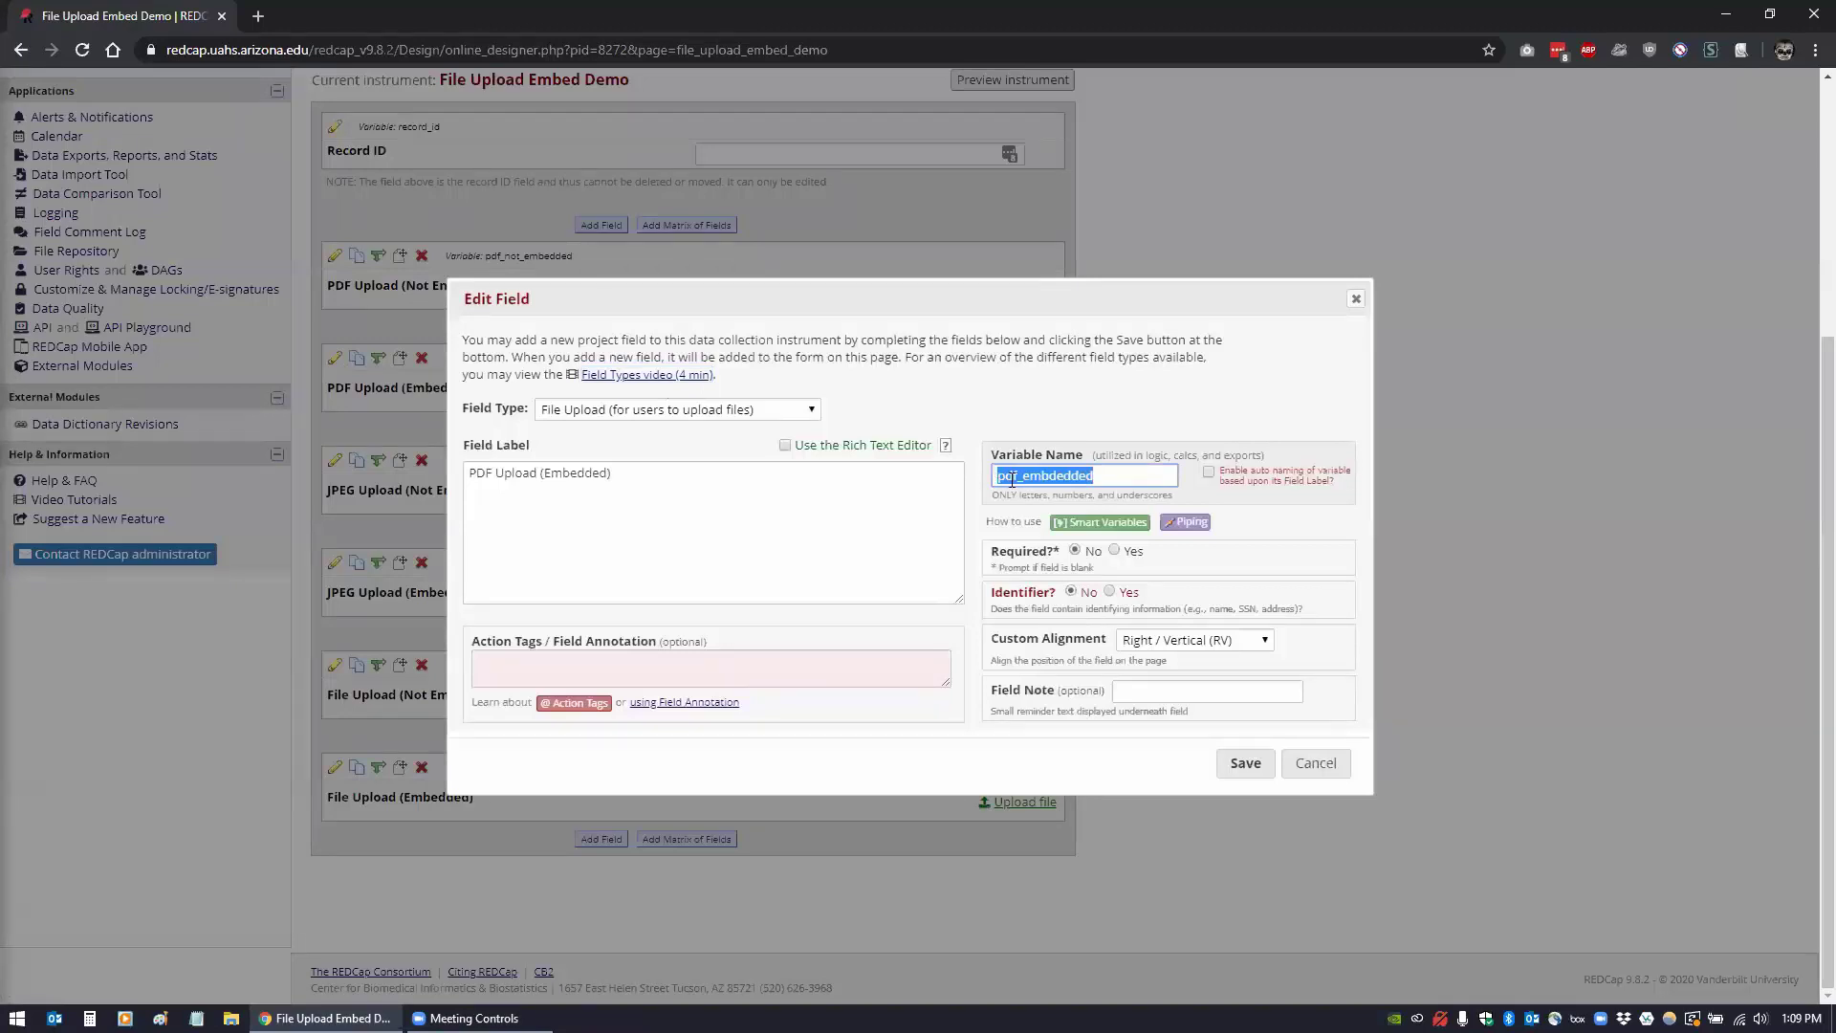
left_click(1291, 763)
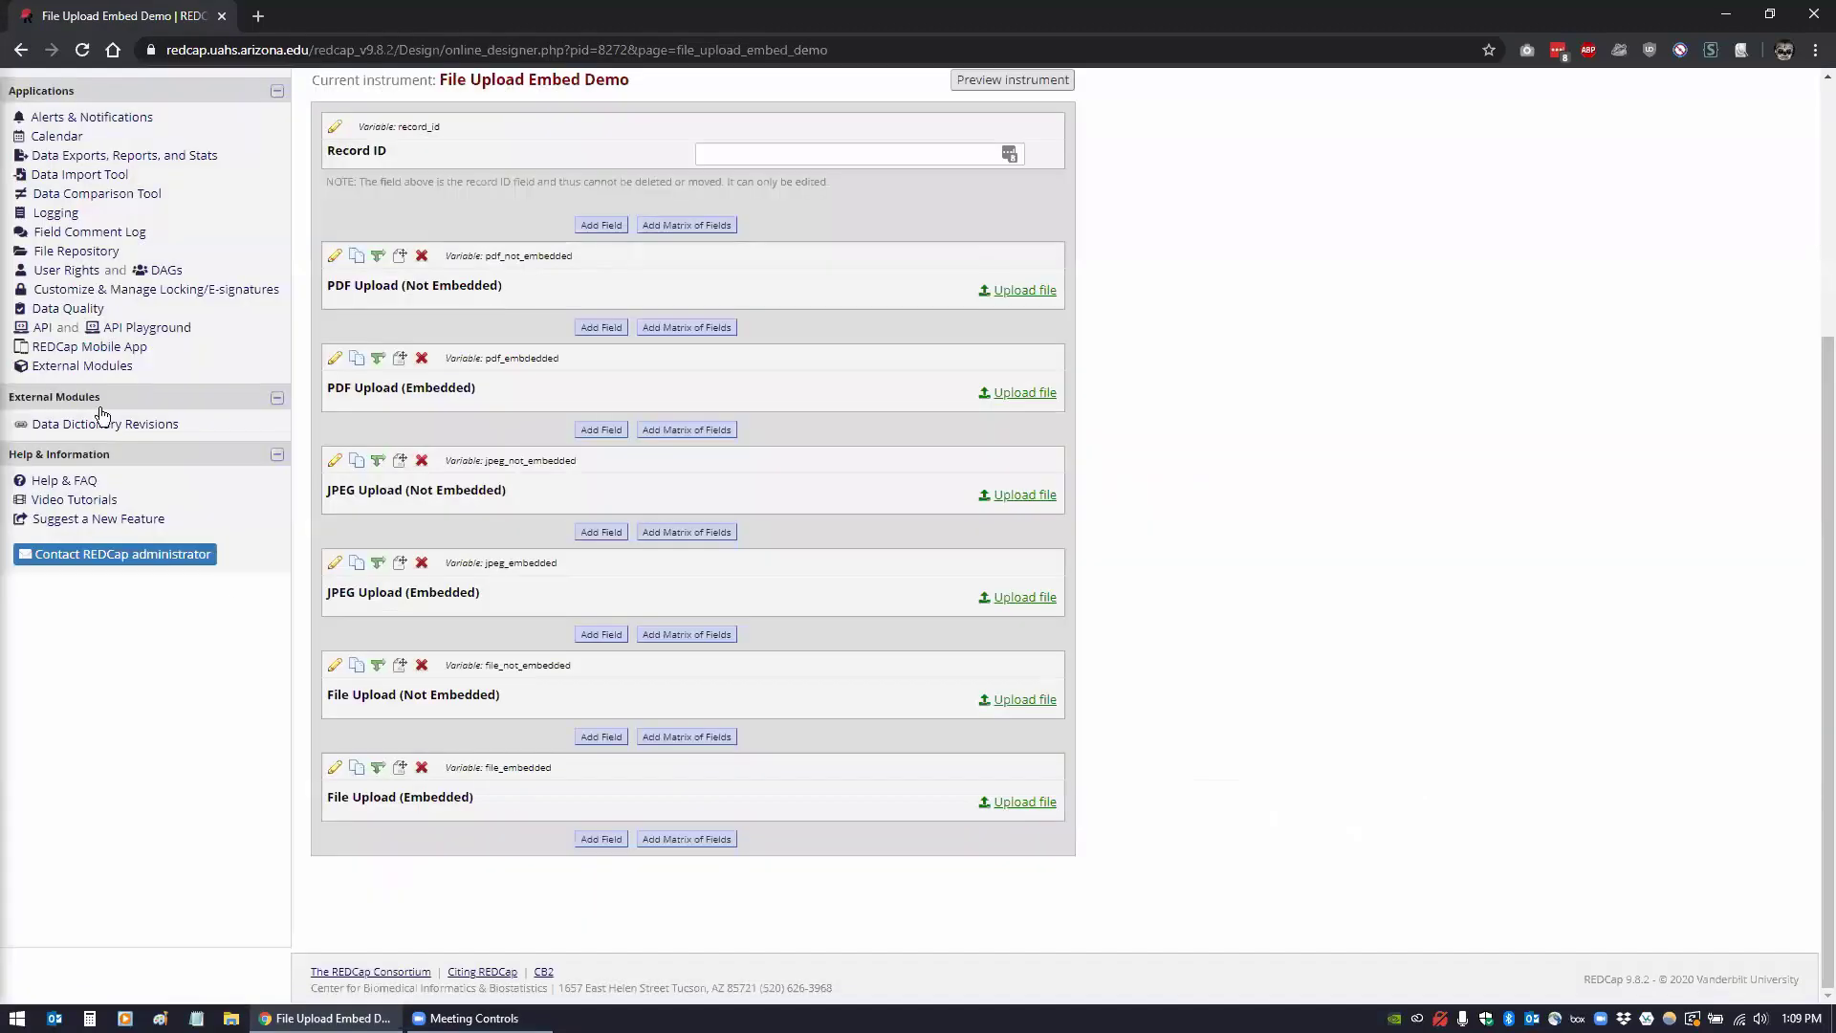
left_click(335, 767)
left_click(1090, 475)
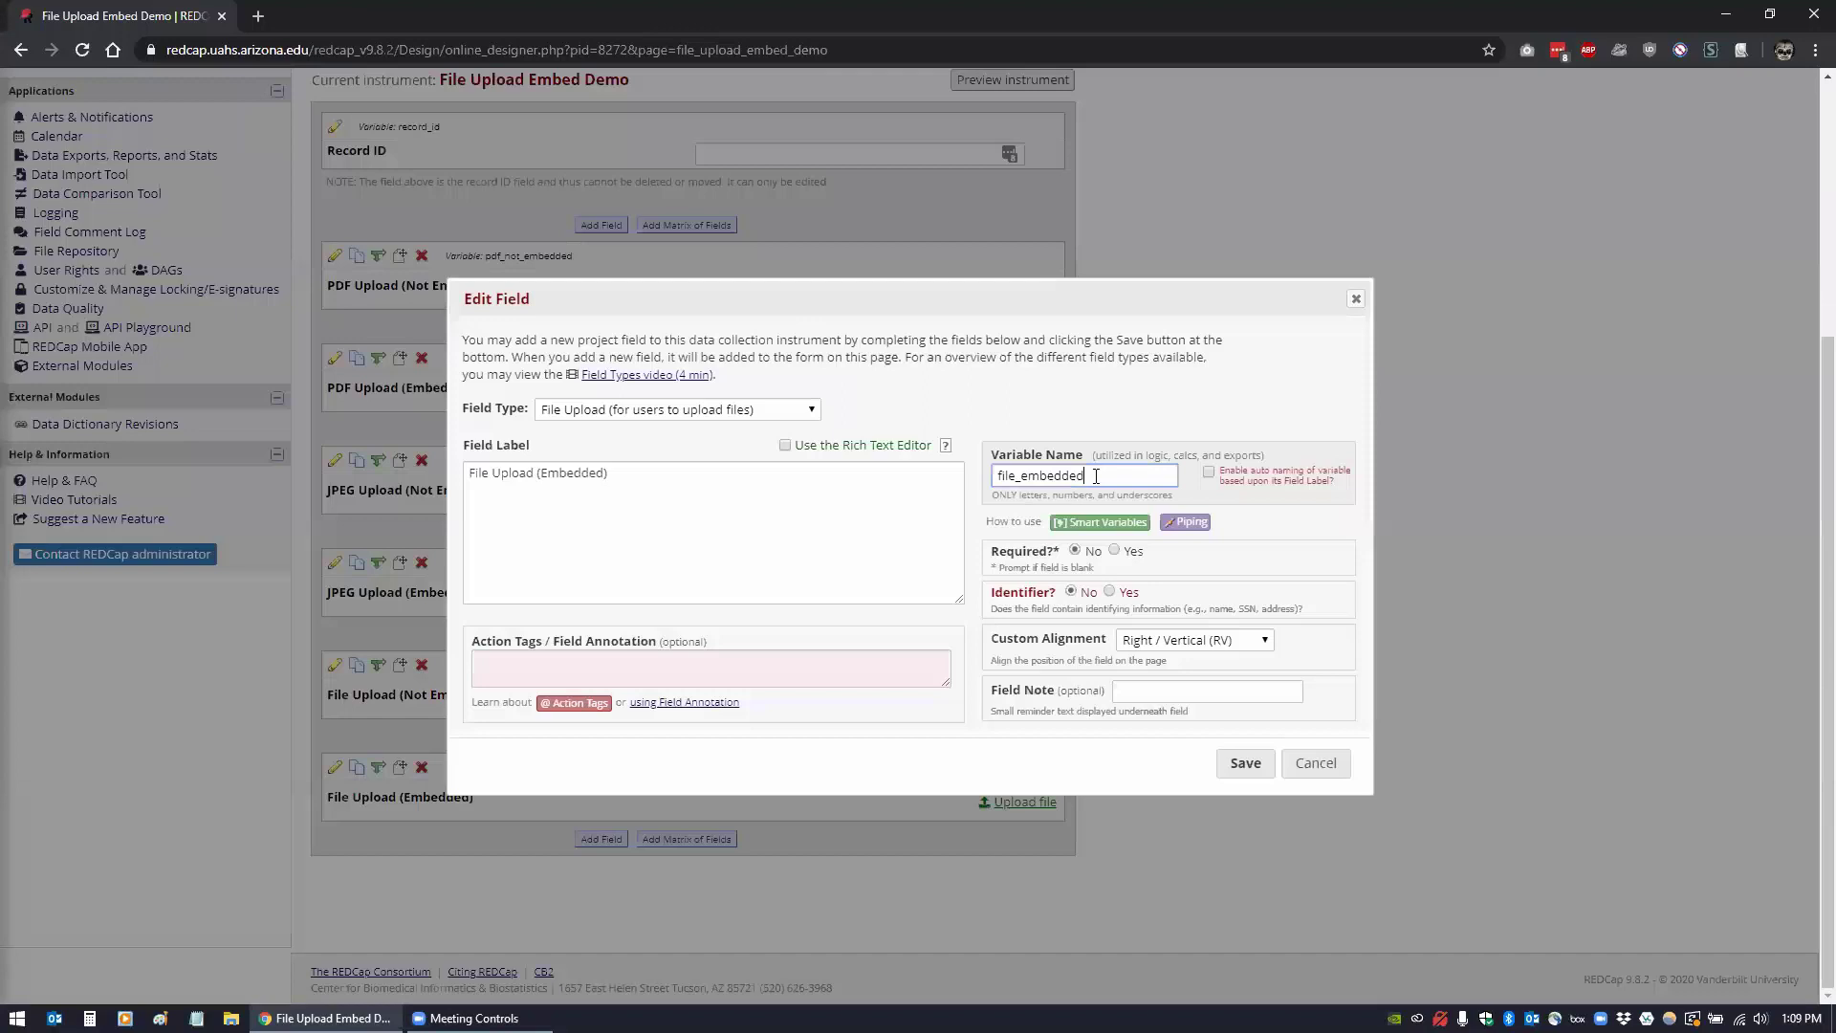
left_click(1318, 763)
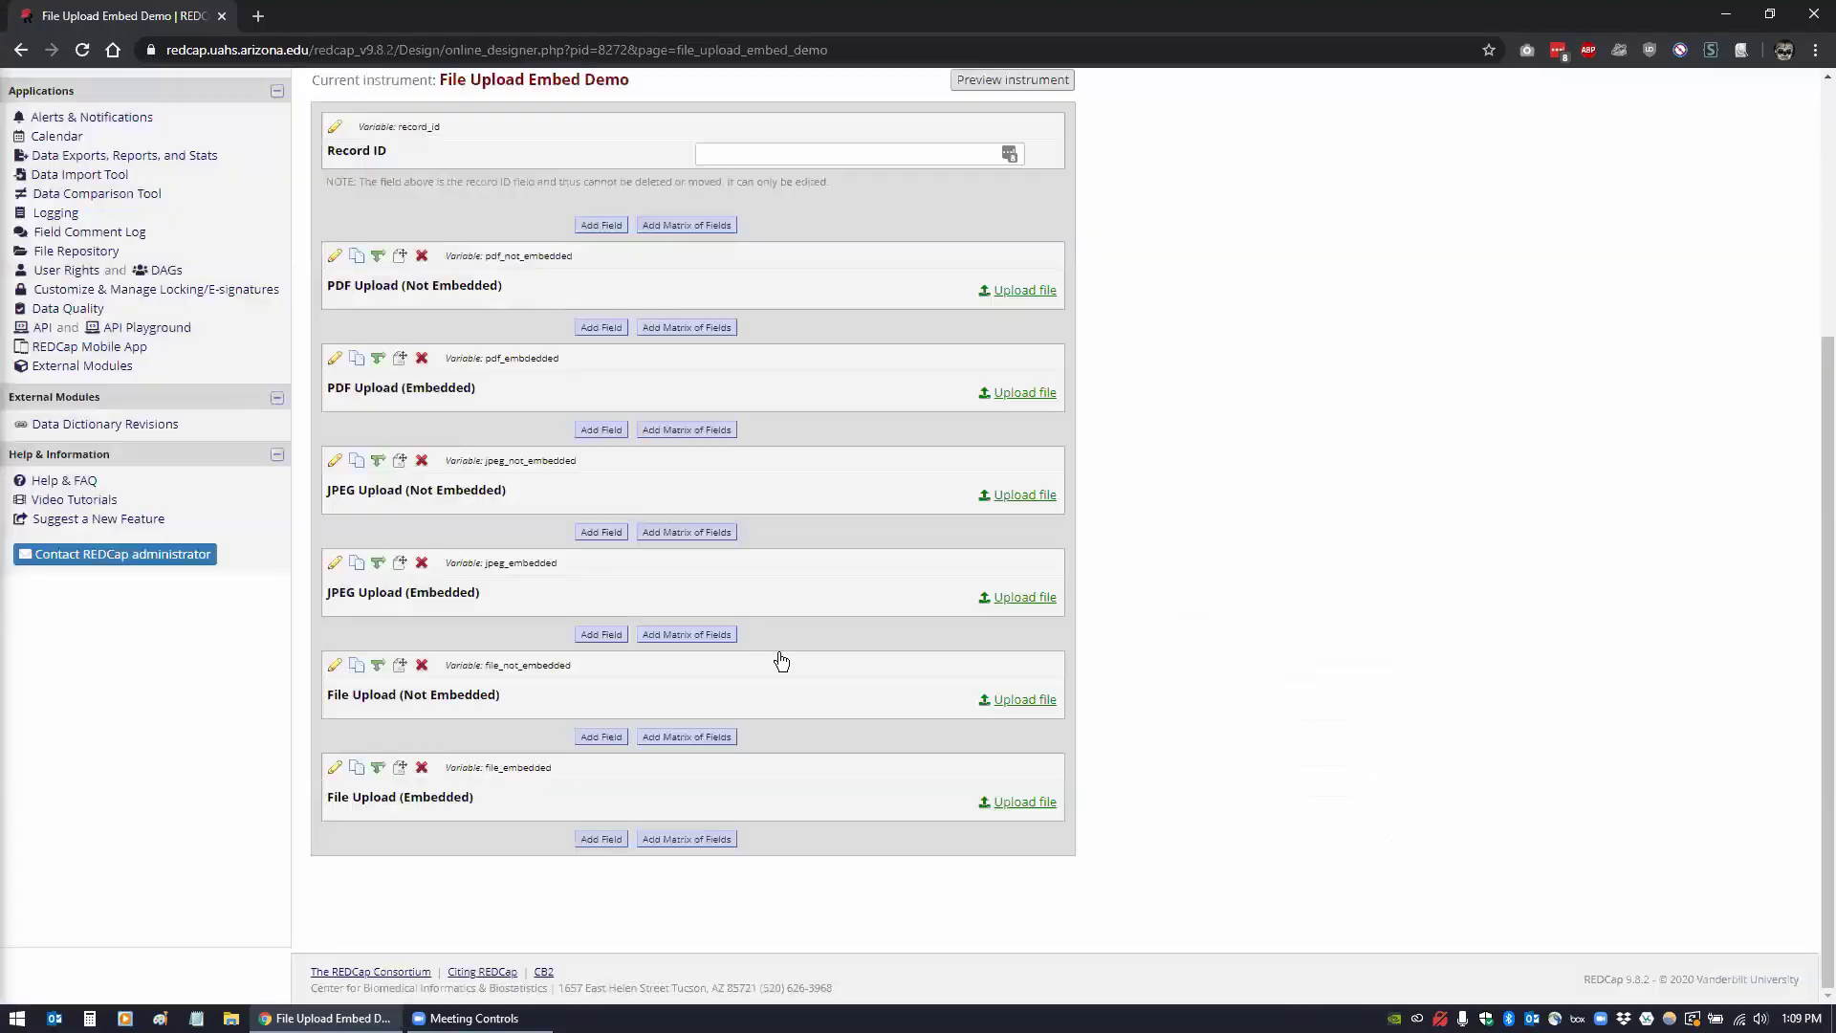
left_click(81, 371)
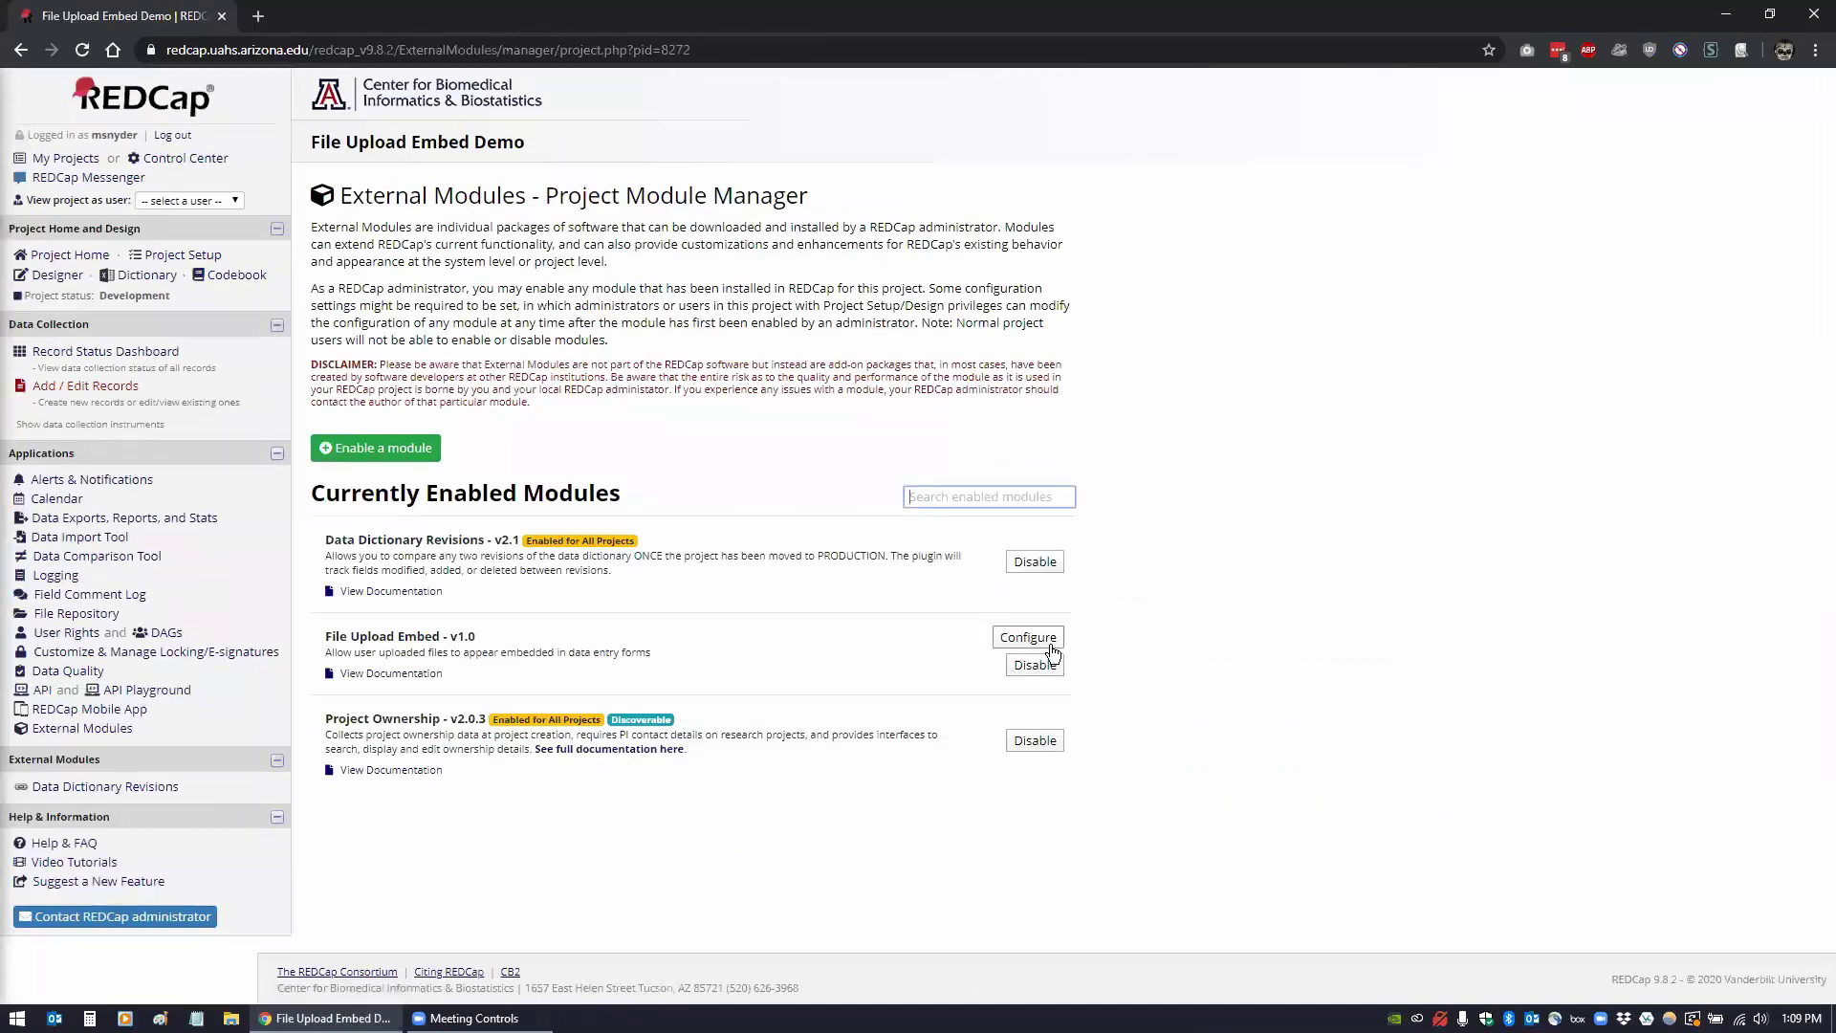
- Configure File Upload Embed with pdf_embedded, jpeg_embedded and file_embedded as embed fields, and save
left_click(1049, 645)
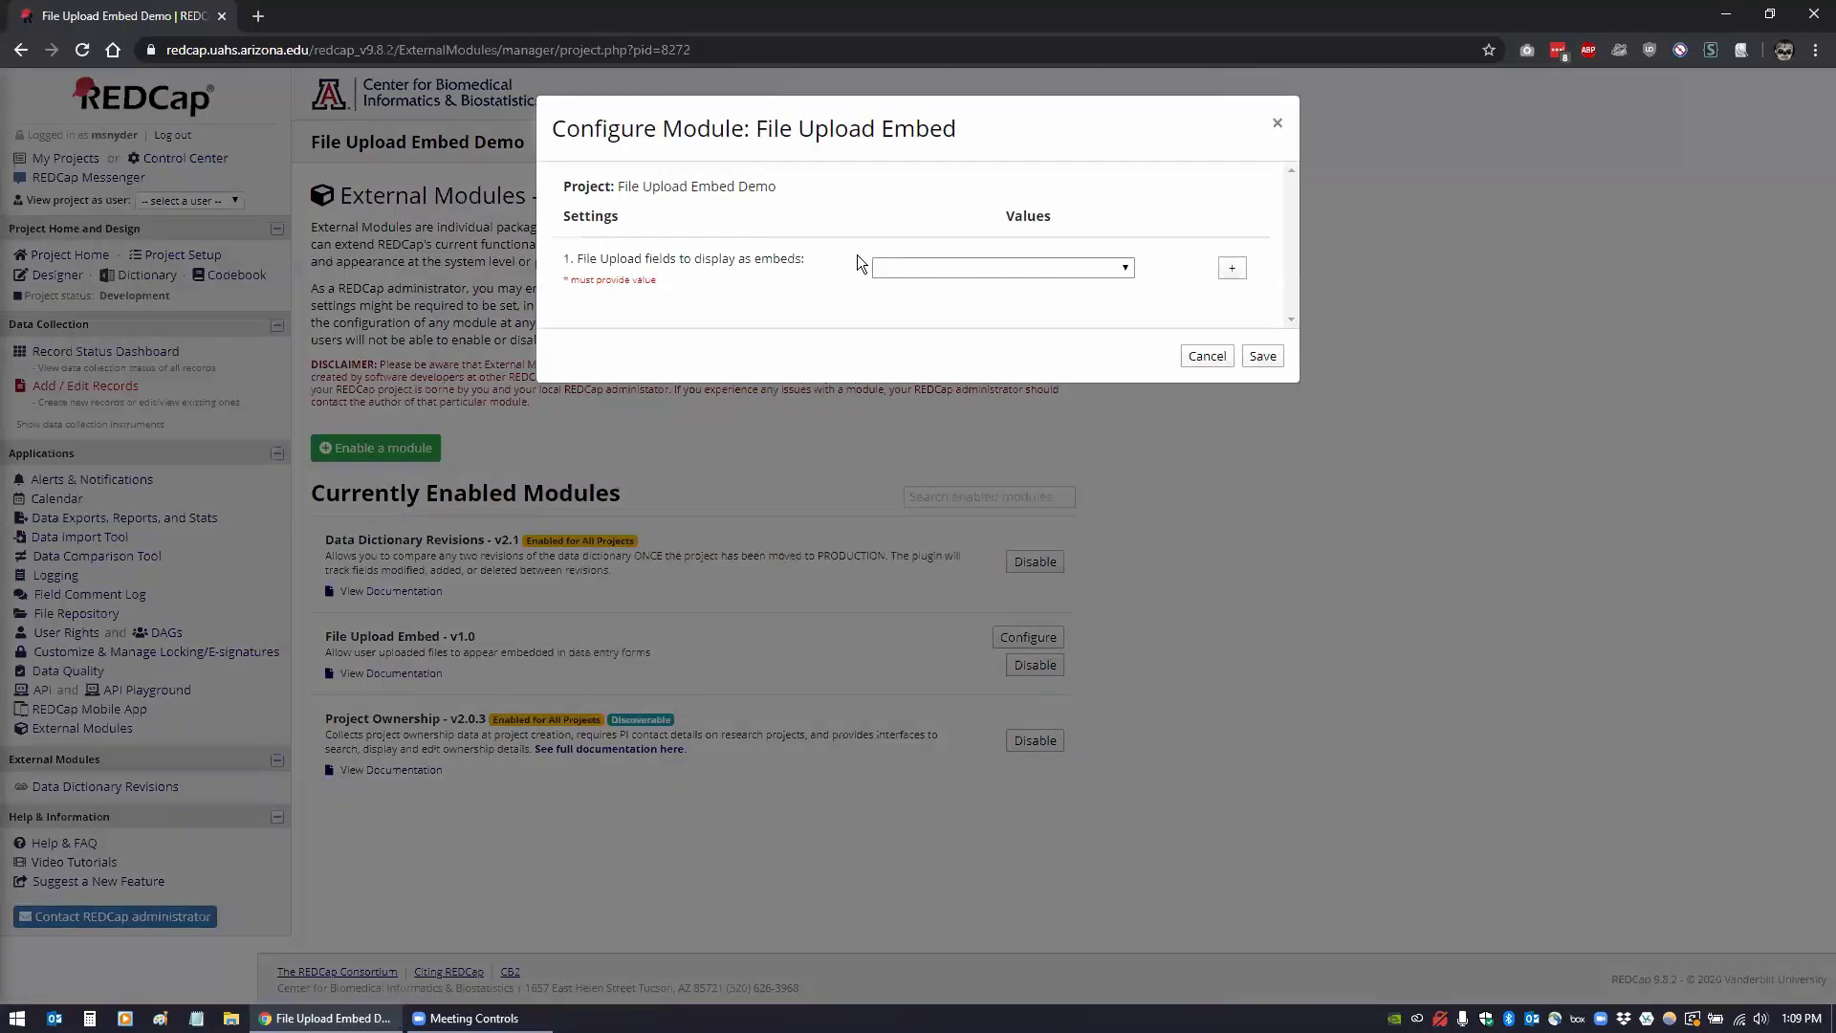
left_click(932, 270)
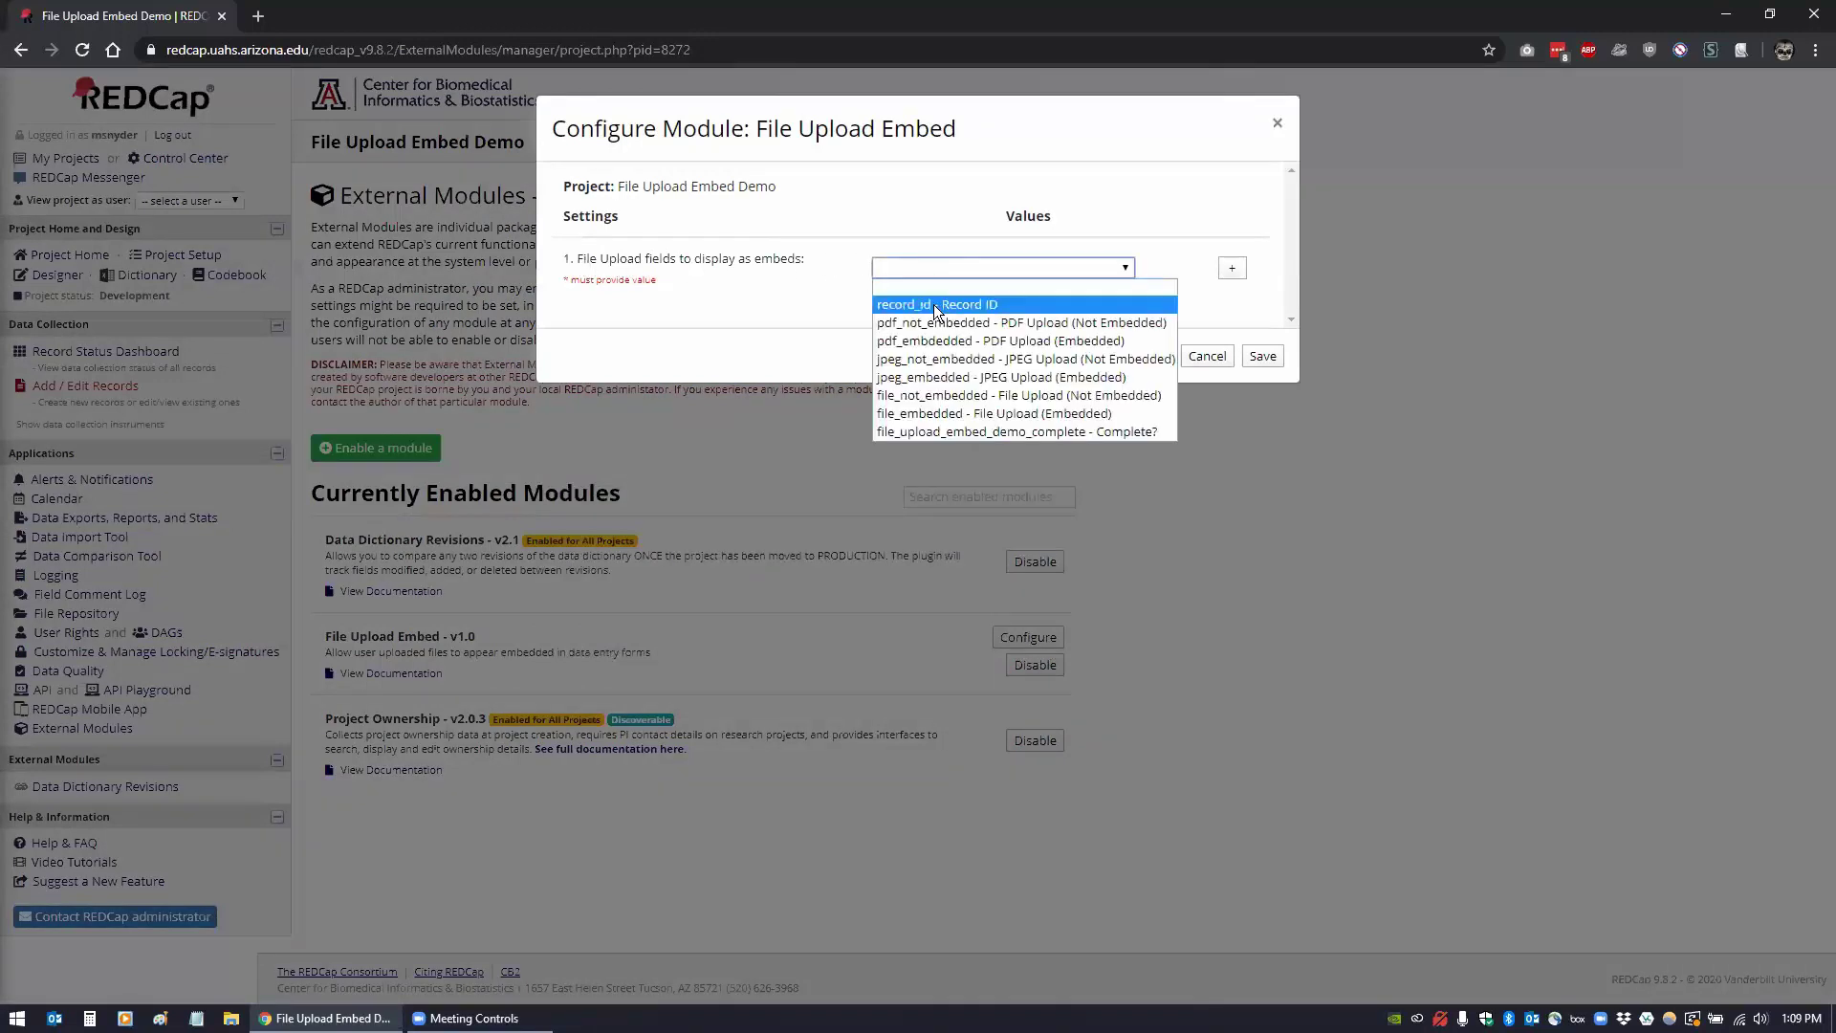
left_click(924, 341)
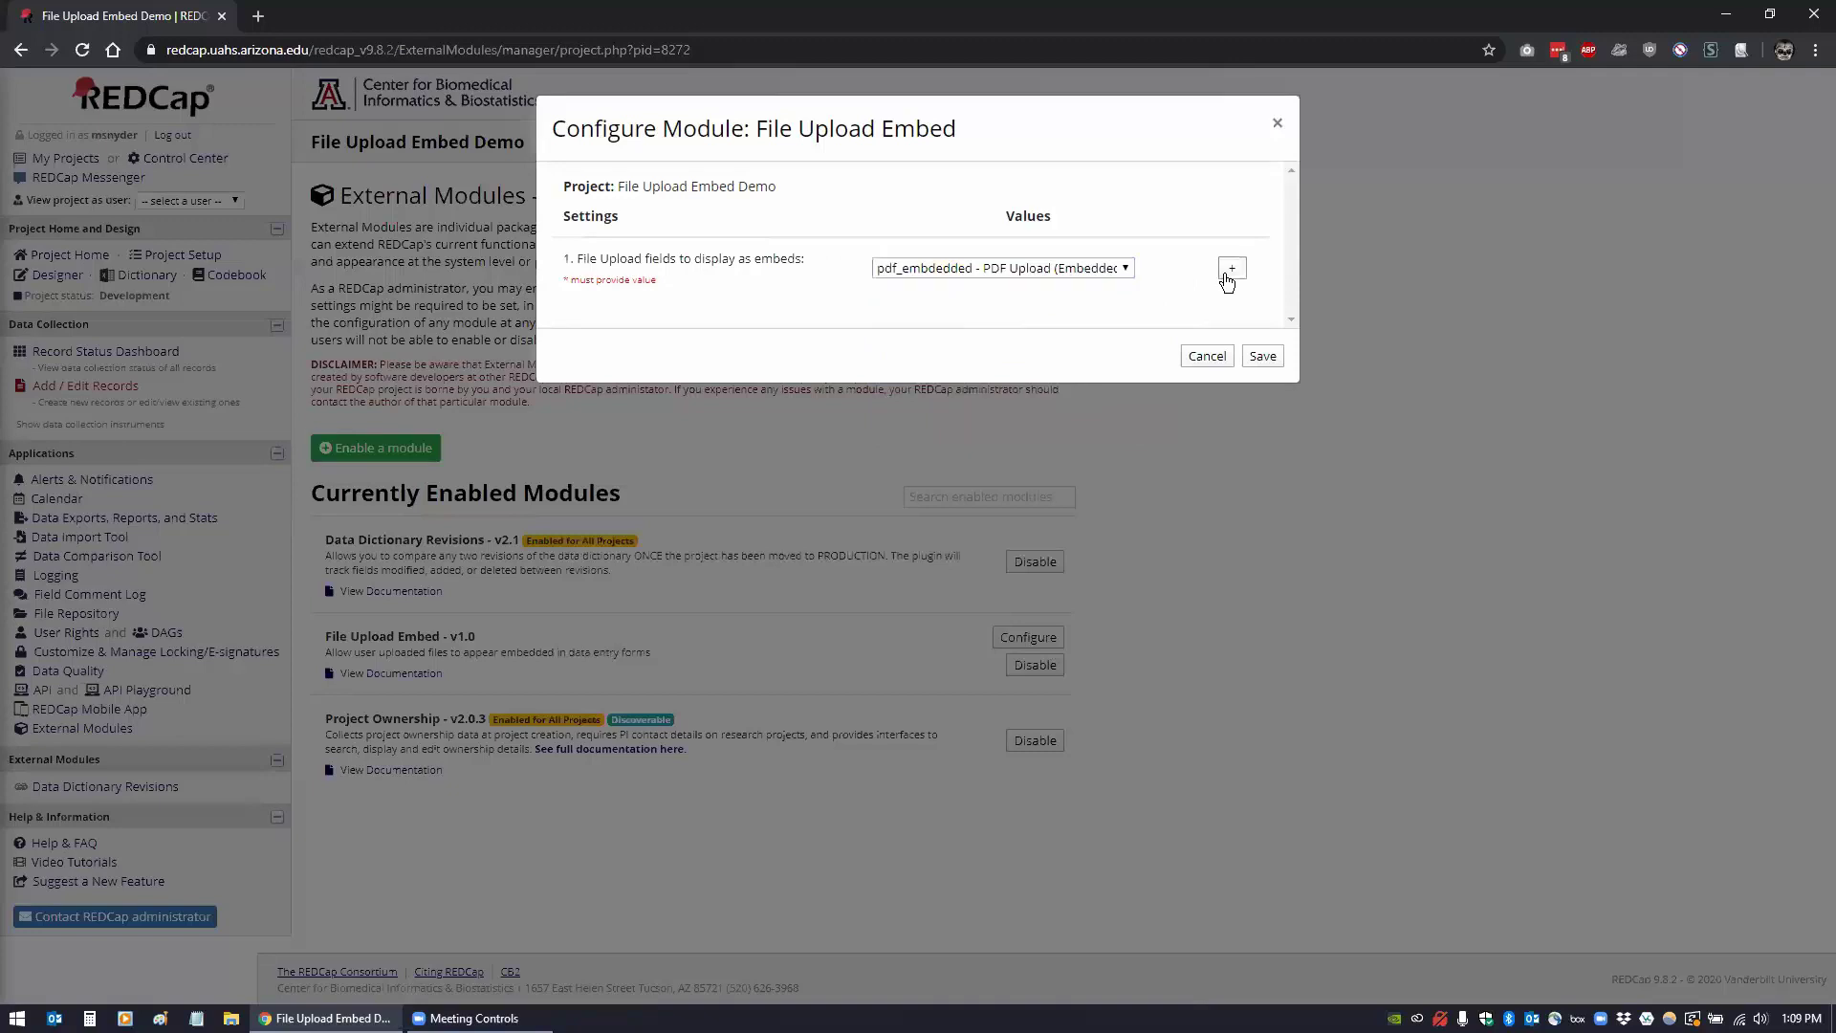
left_click(1226, 275)
left_click(950, 335)
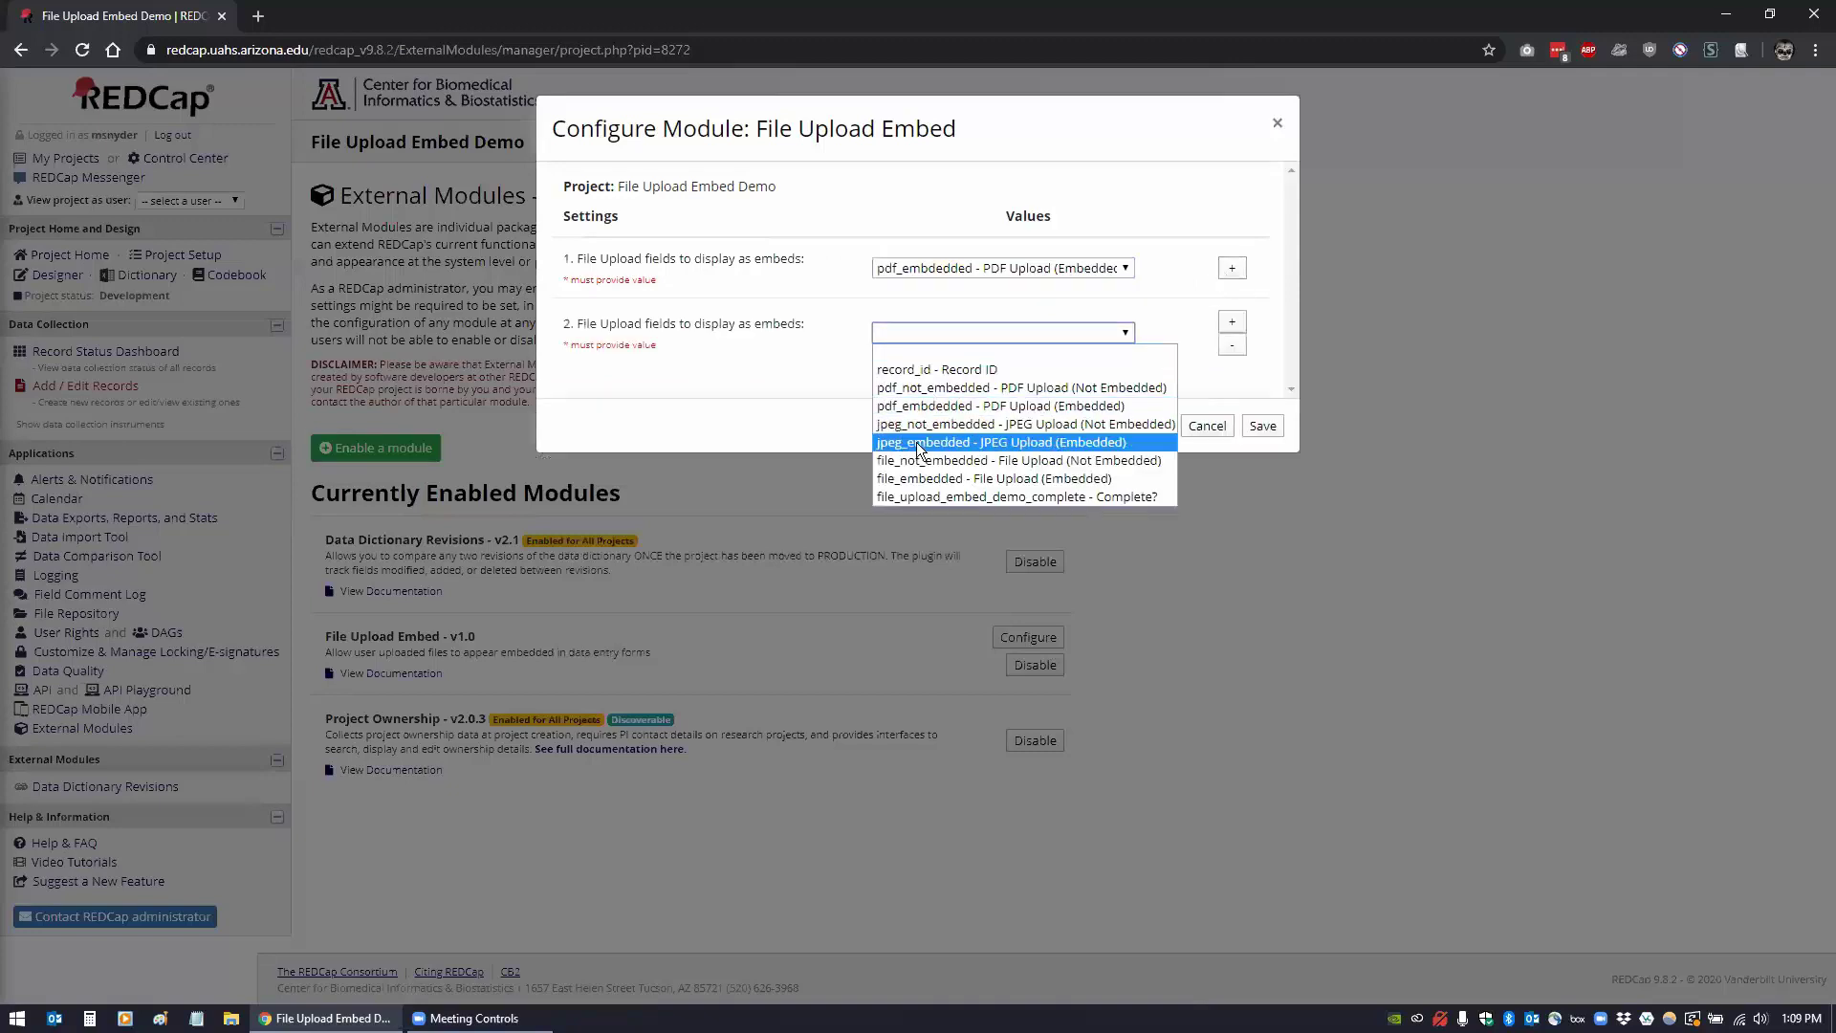
left_click(920, 442)
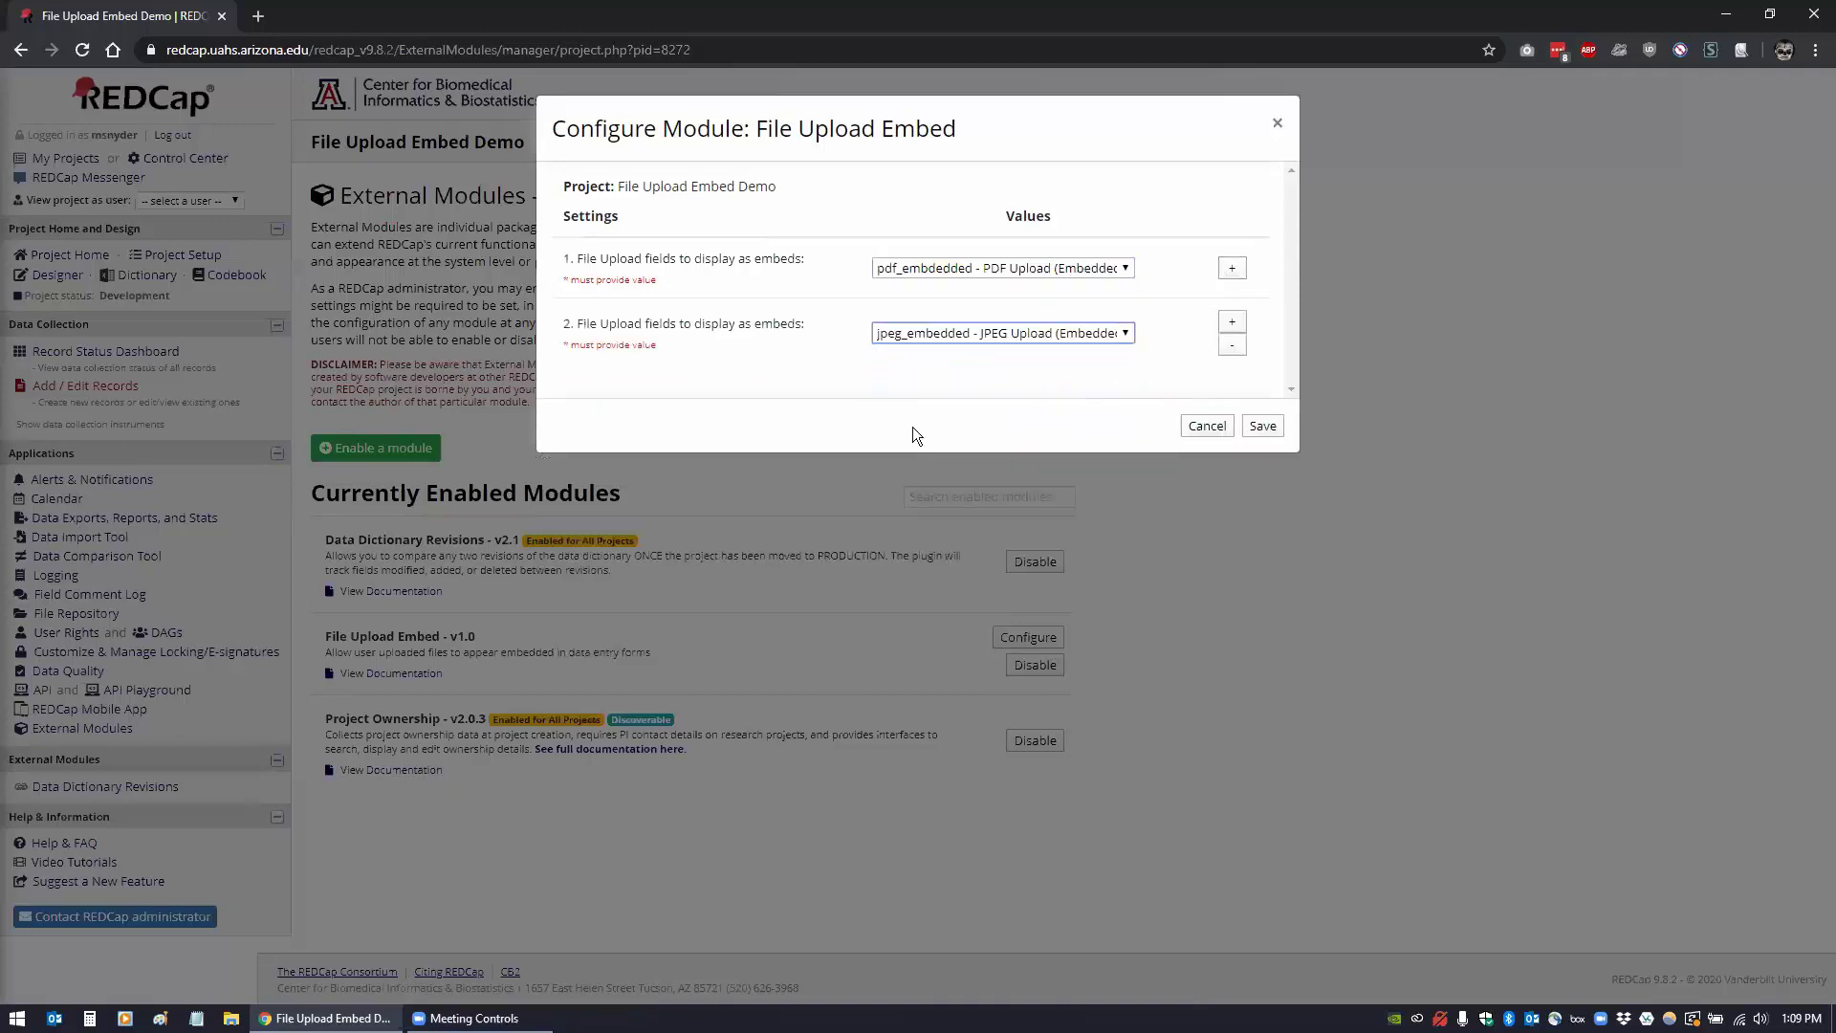
left_click(1233, 325)
left_click(1073, 400)
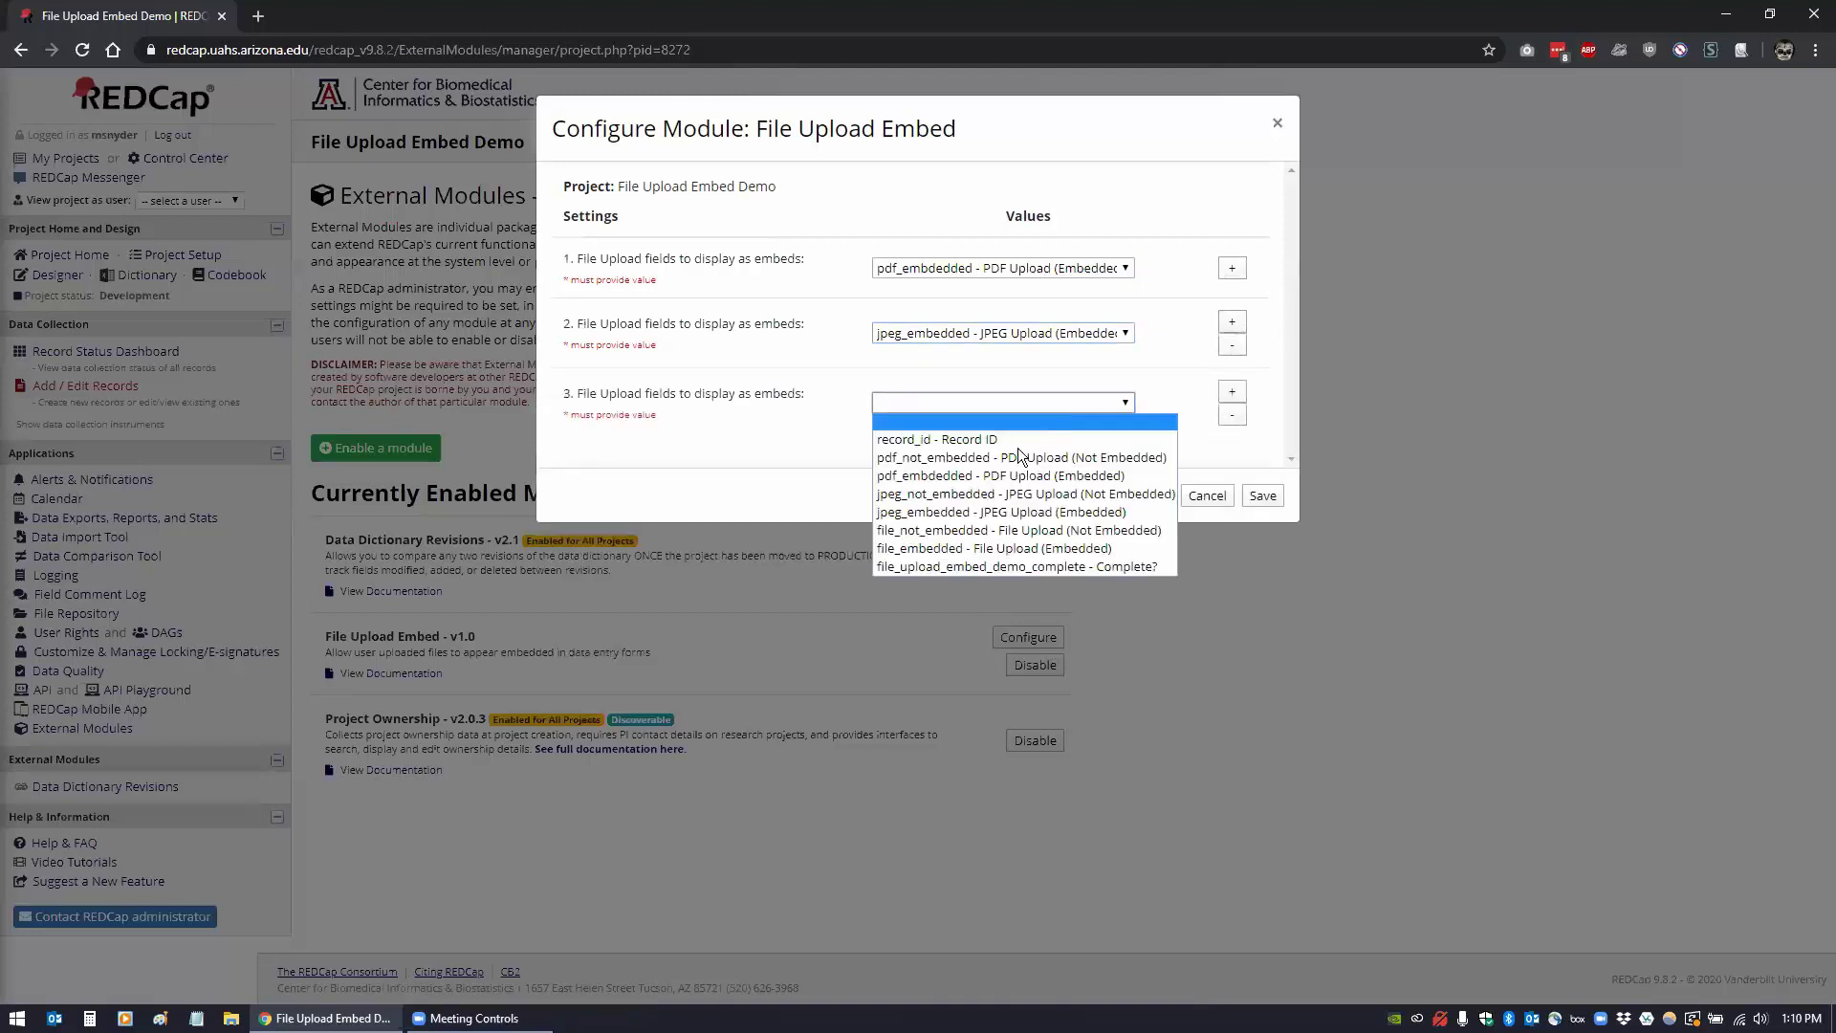
left_click(959, 549)
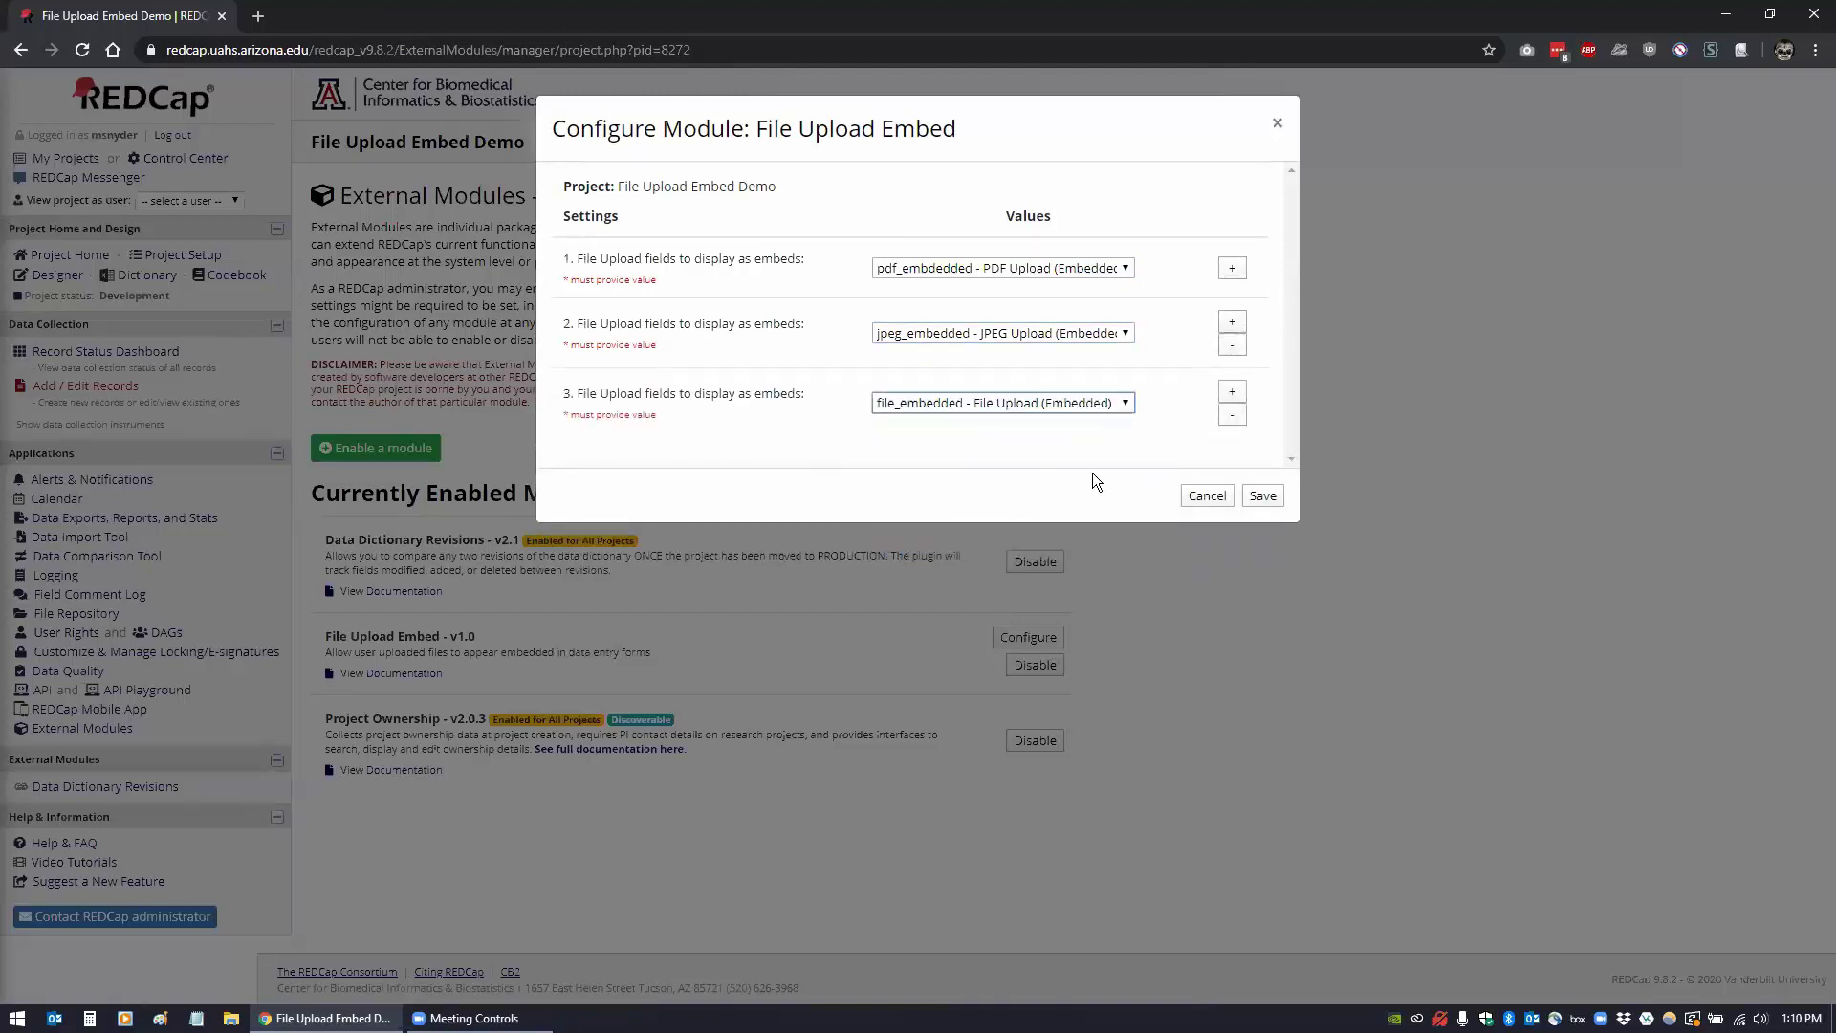
left_click(1259, 497)
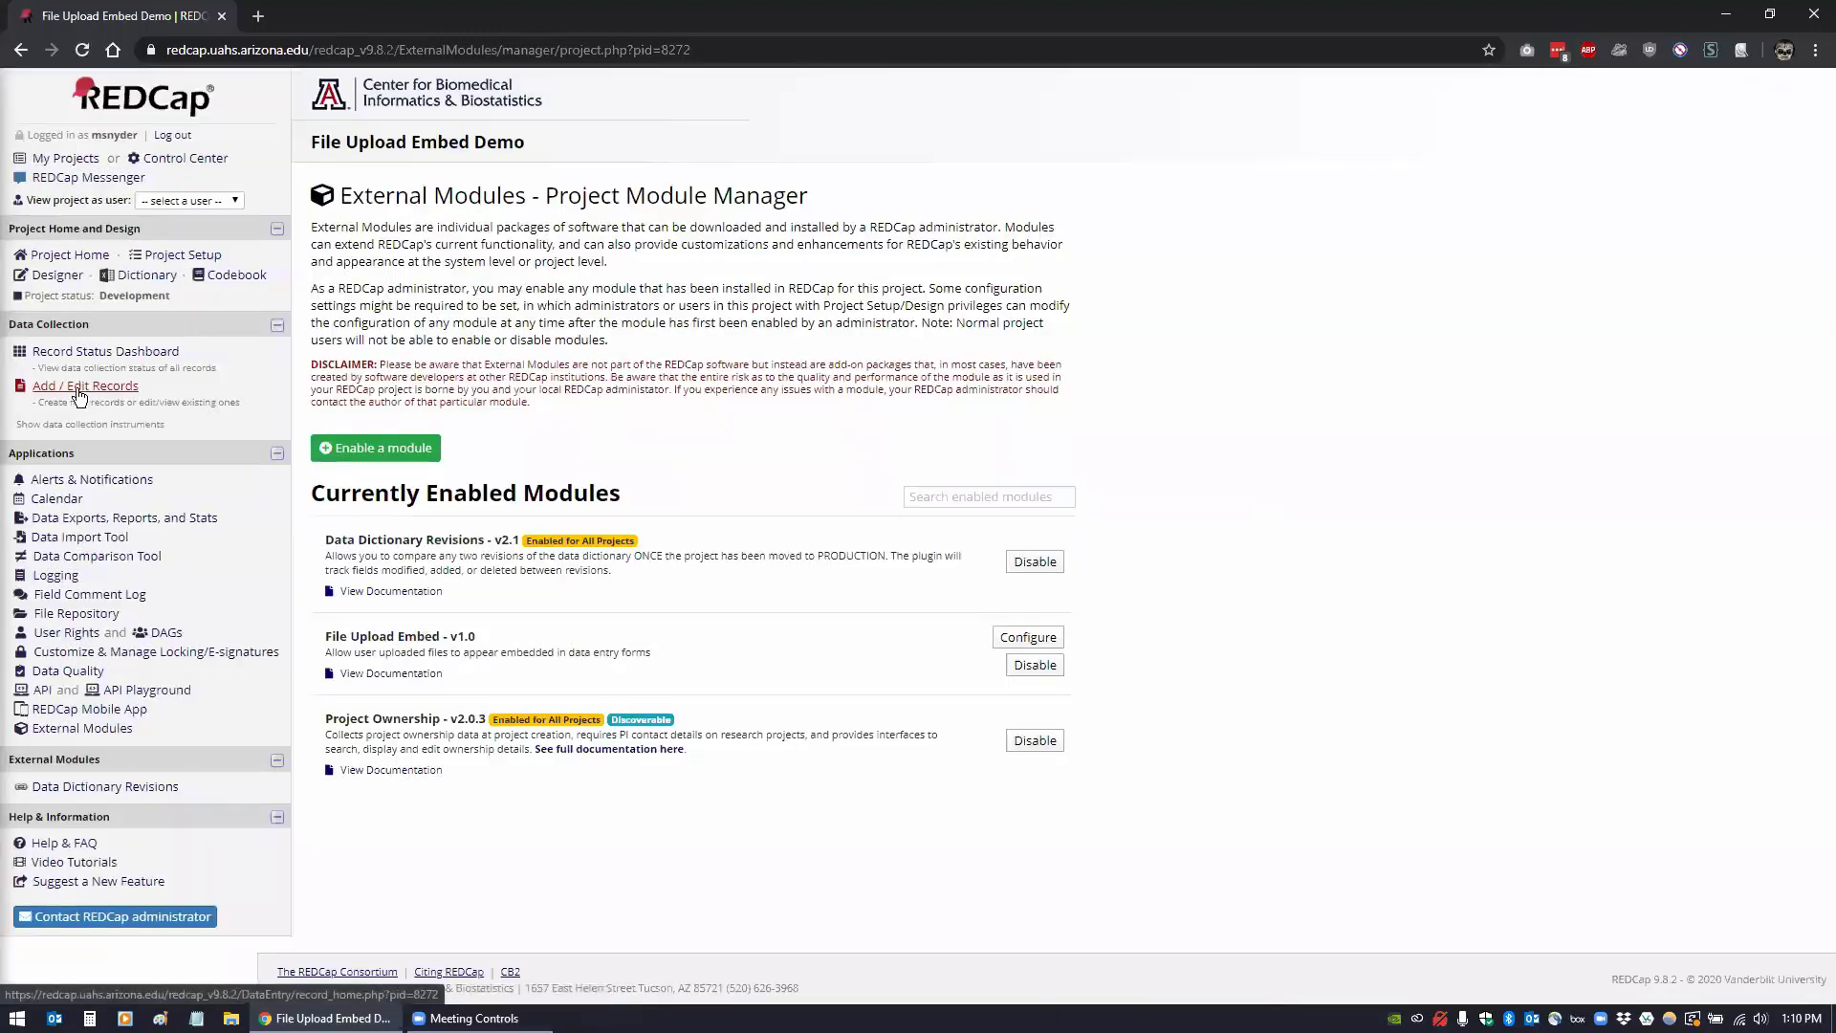
- Create a new record and upload redcap_econsent_option_2.pdf to PDF Upload (Not Embedded)
left_click(78, 390)
left_click(770, 429)
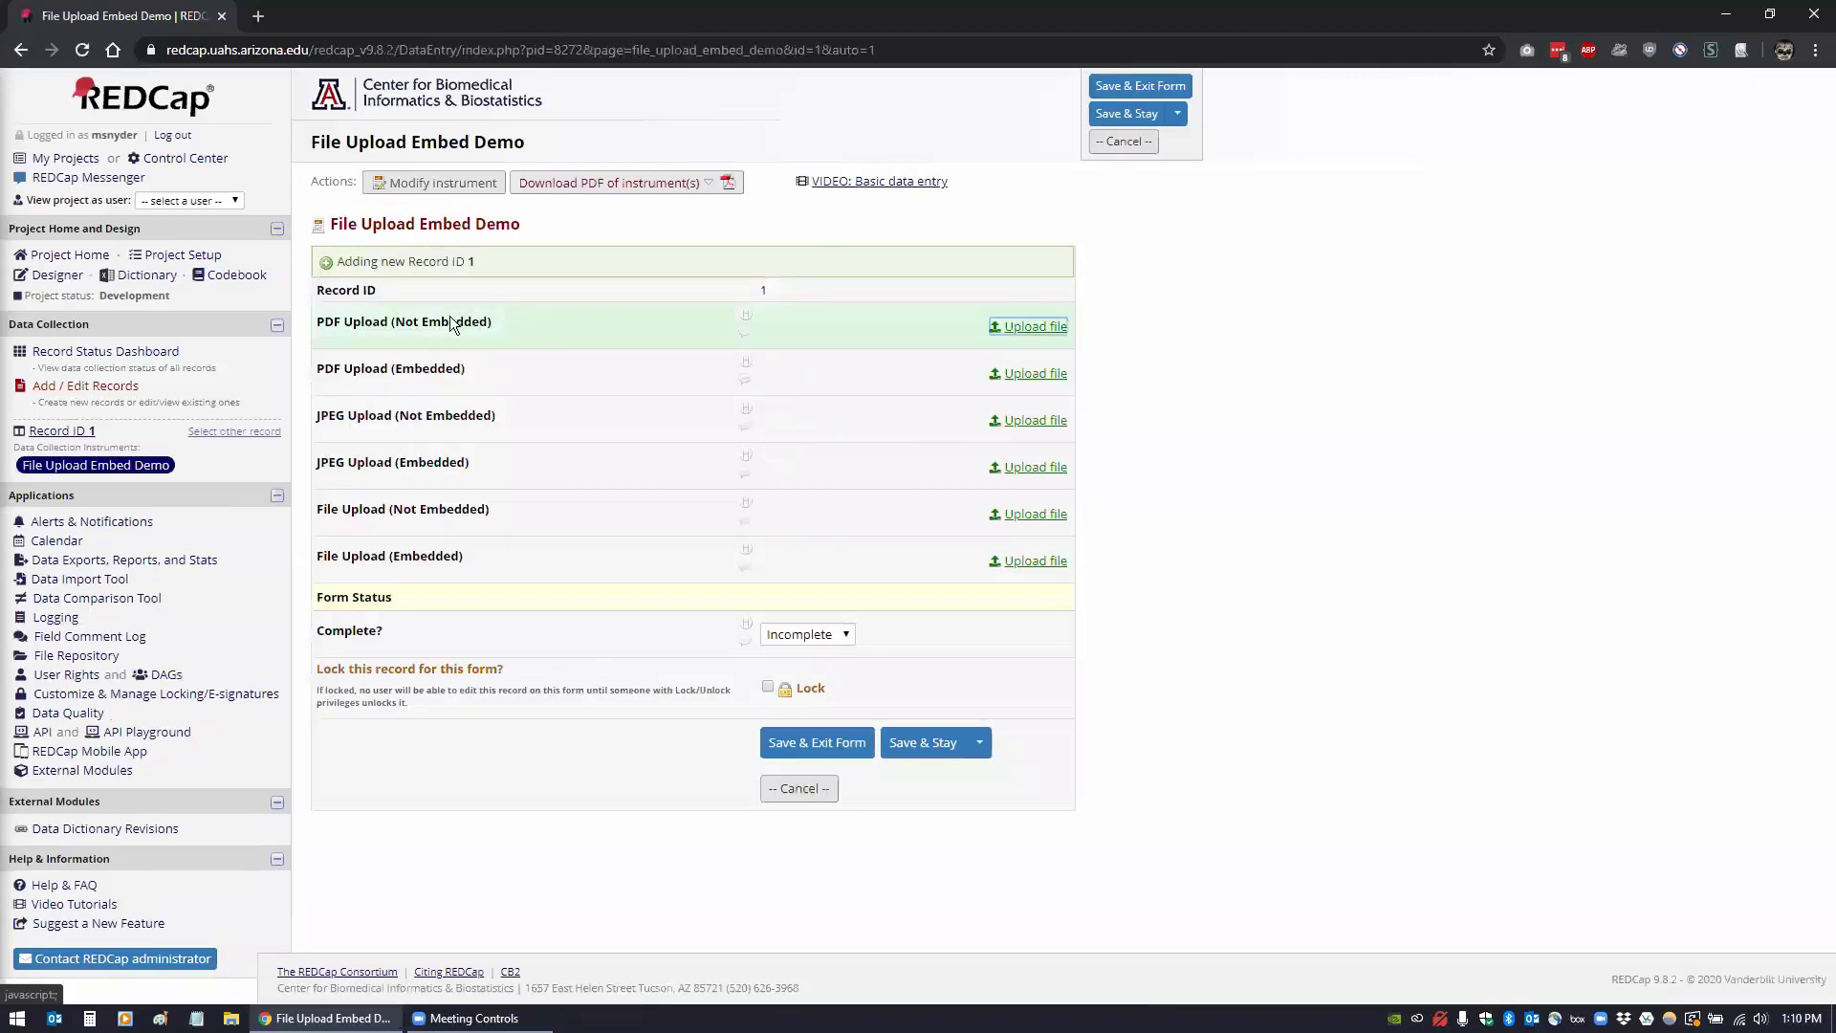
left_click(1048, 329)
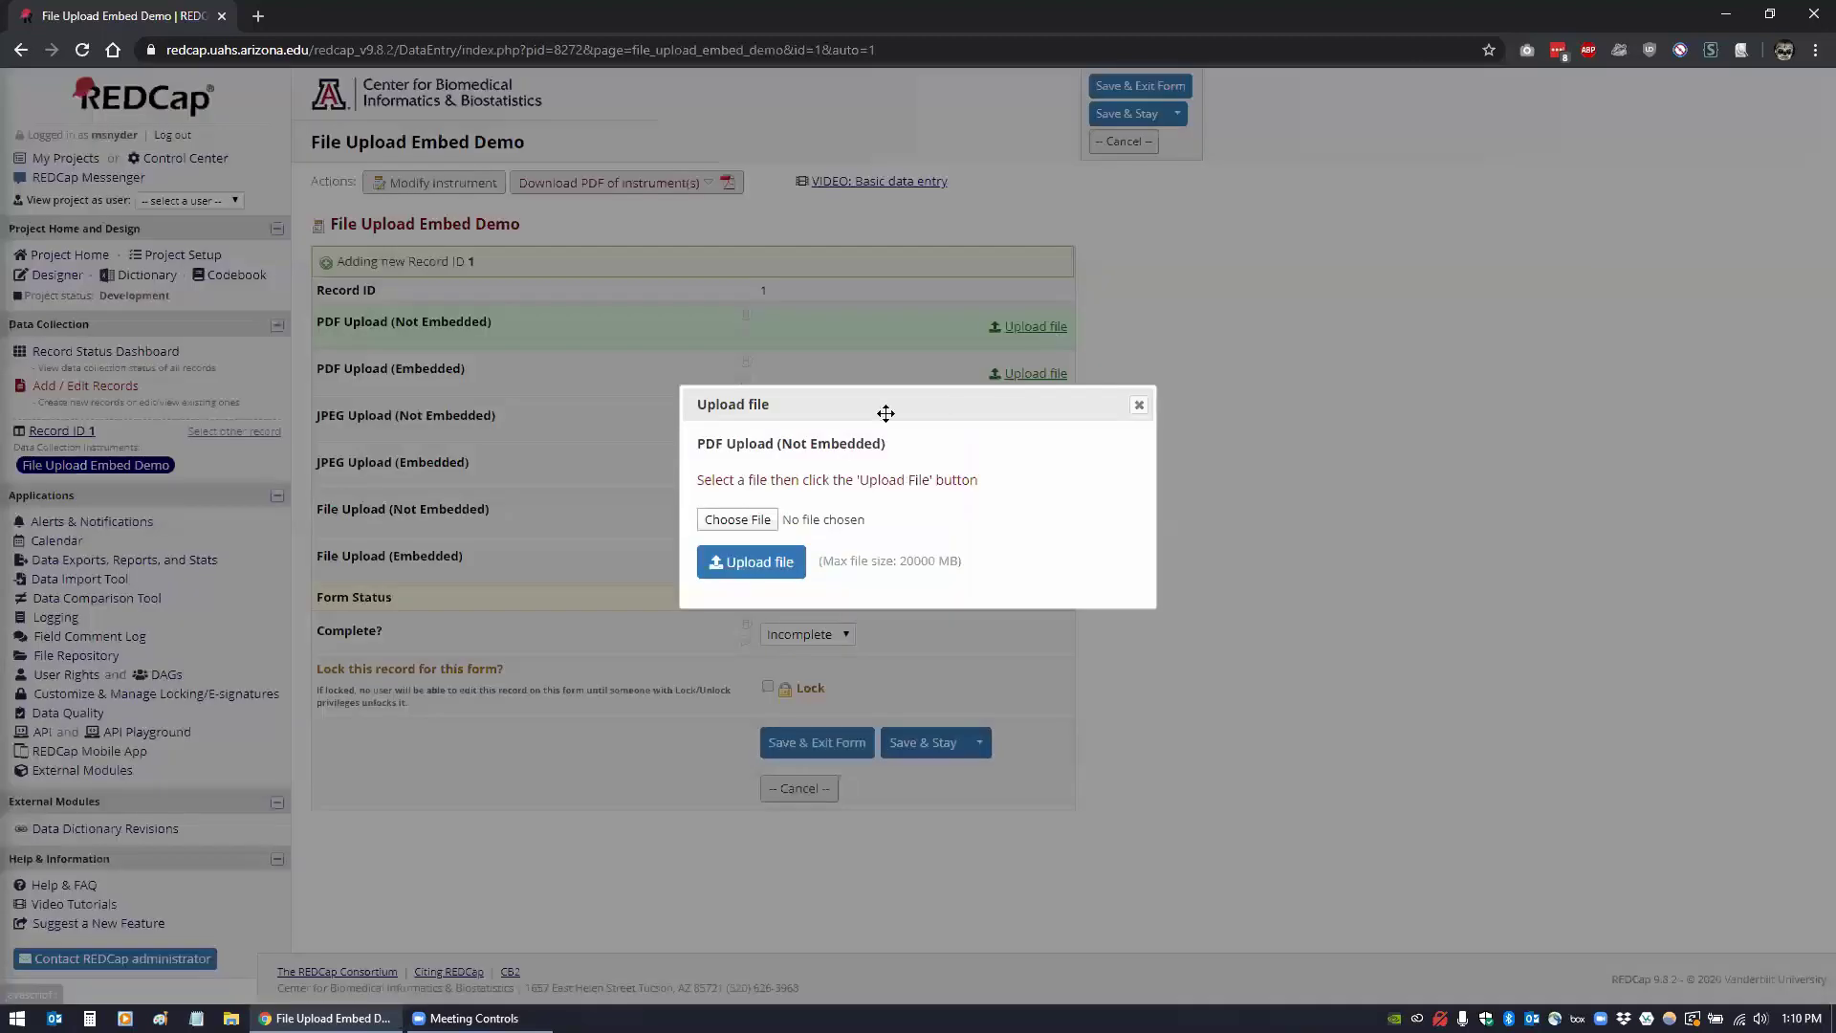
left_click(754, 514)
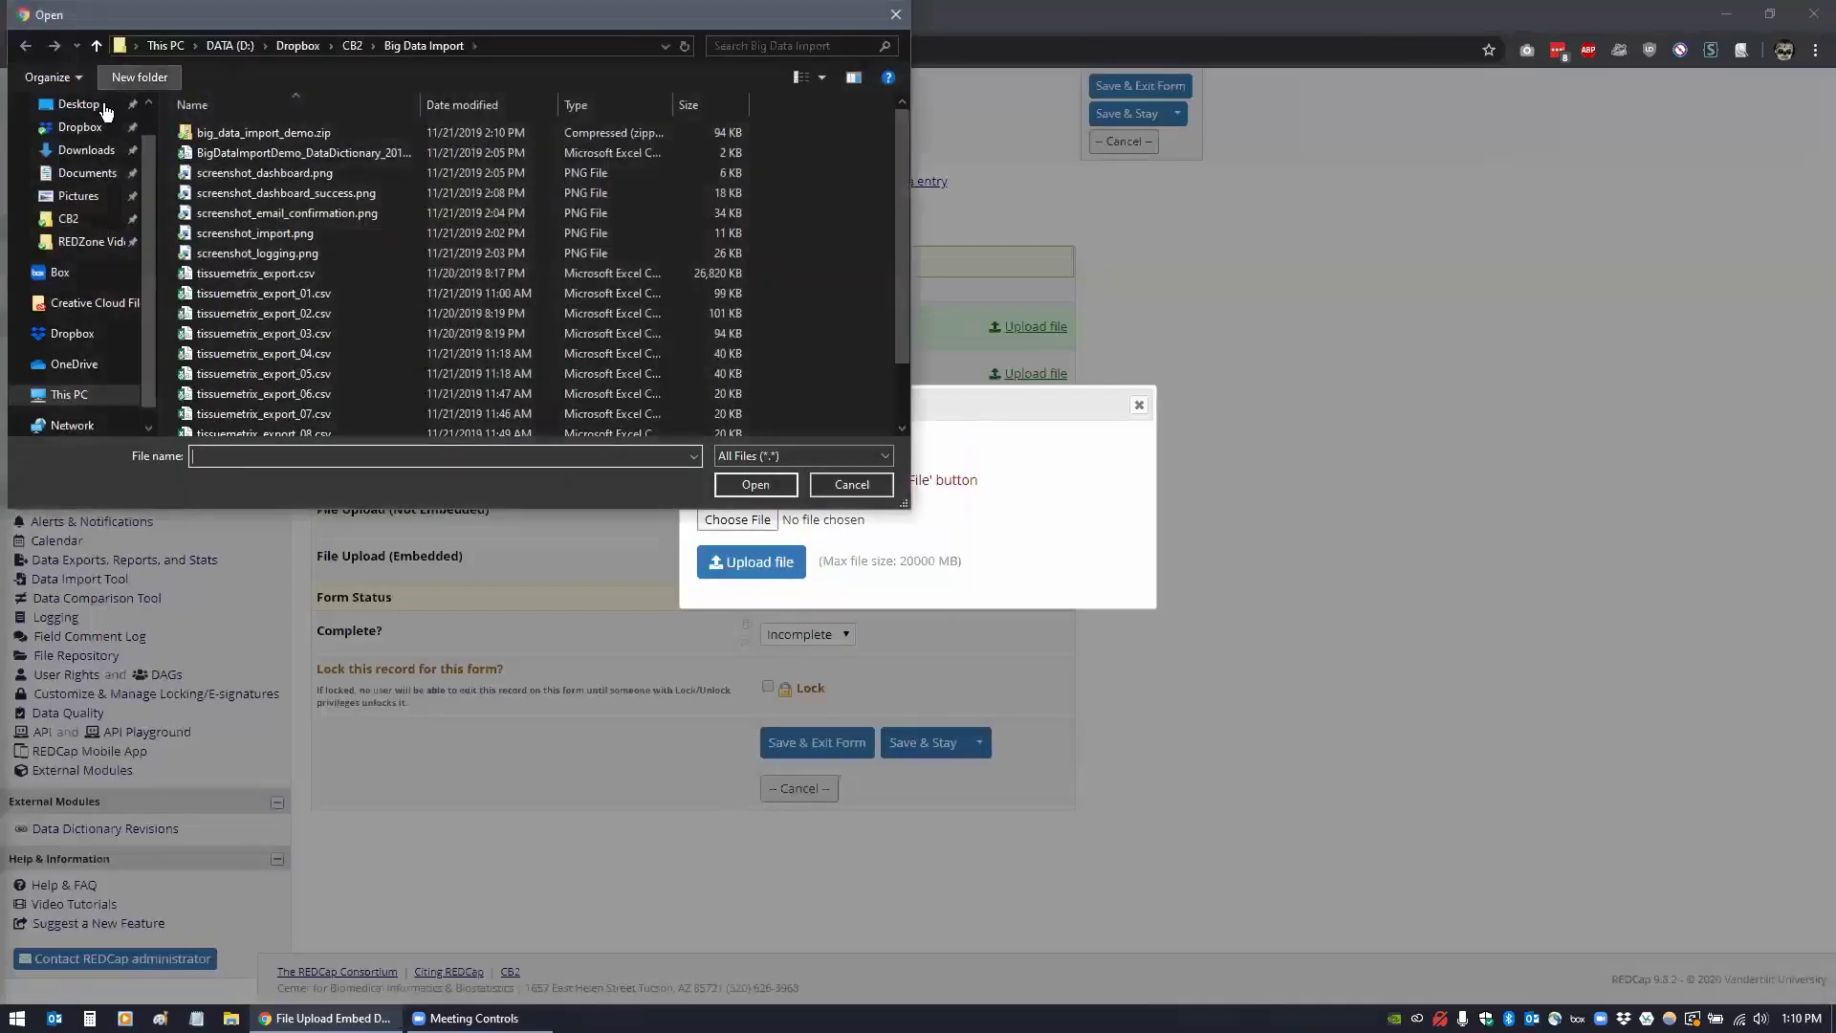
left_click(80, 105)
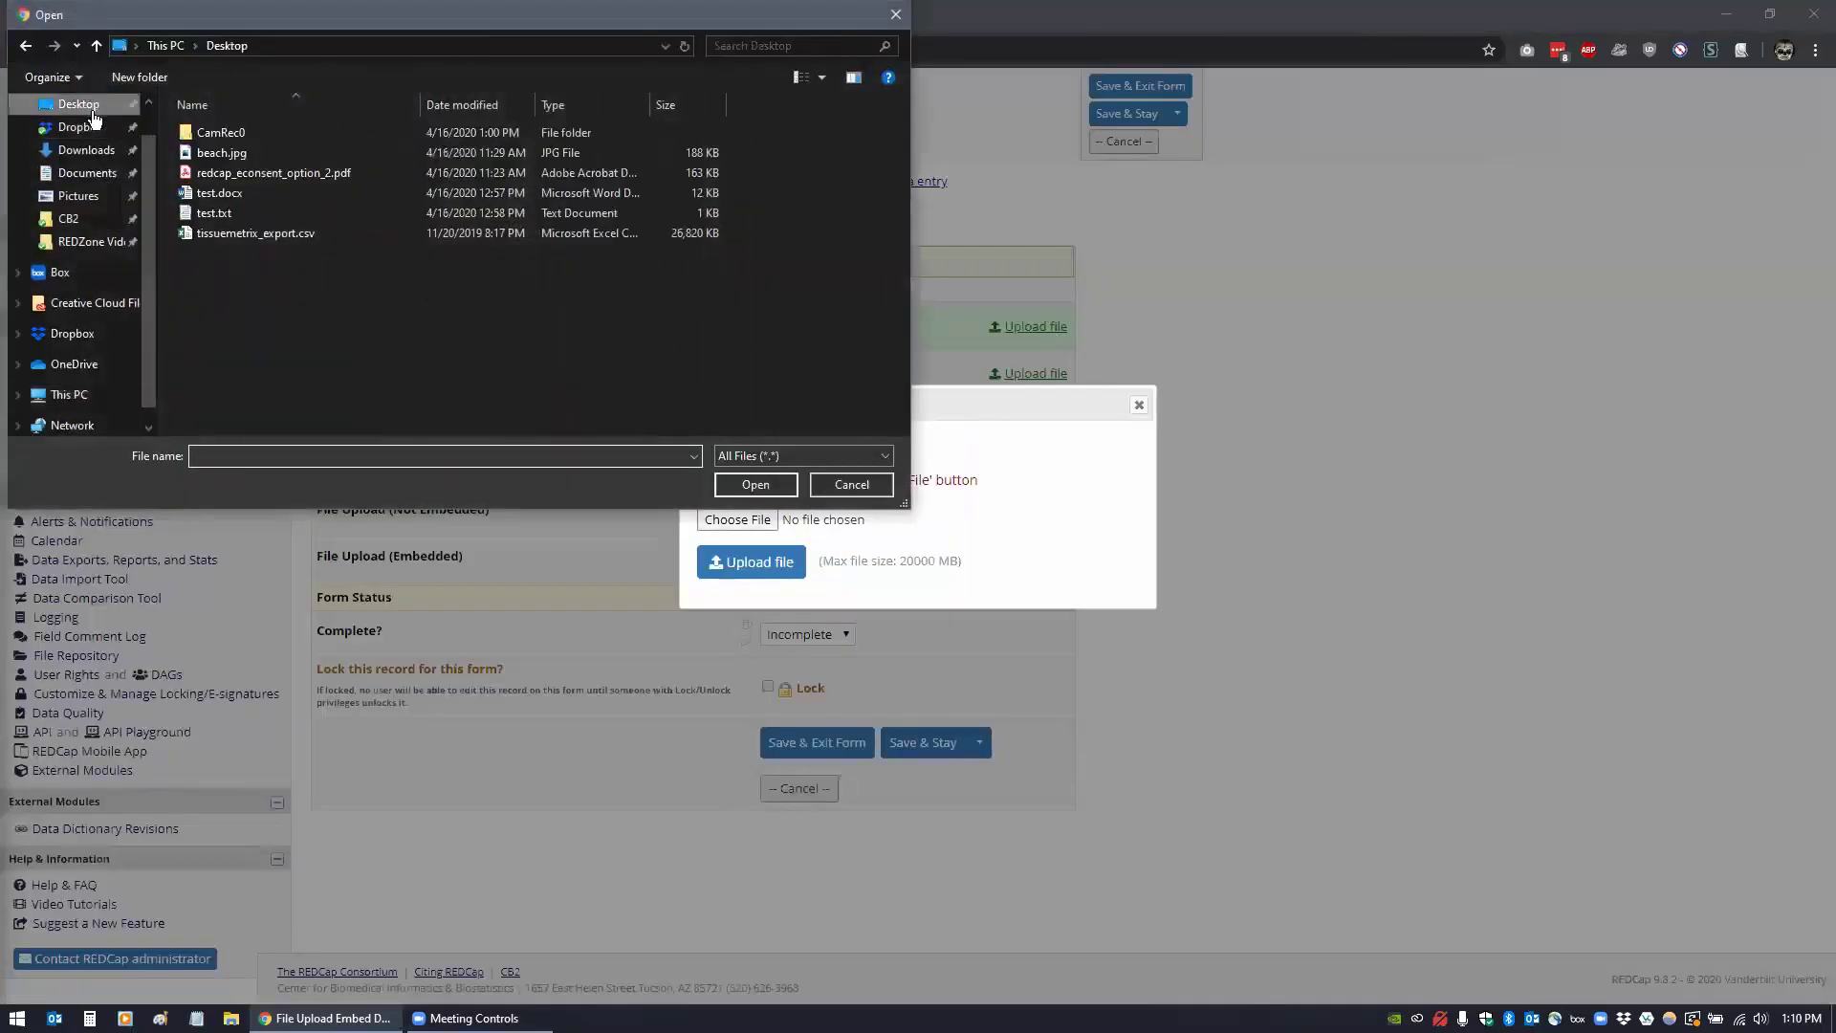
left_click(210, 172)
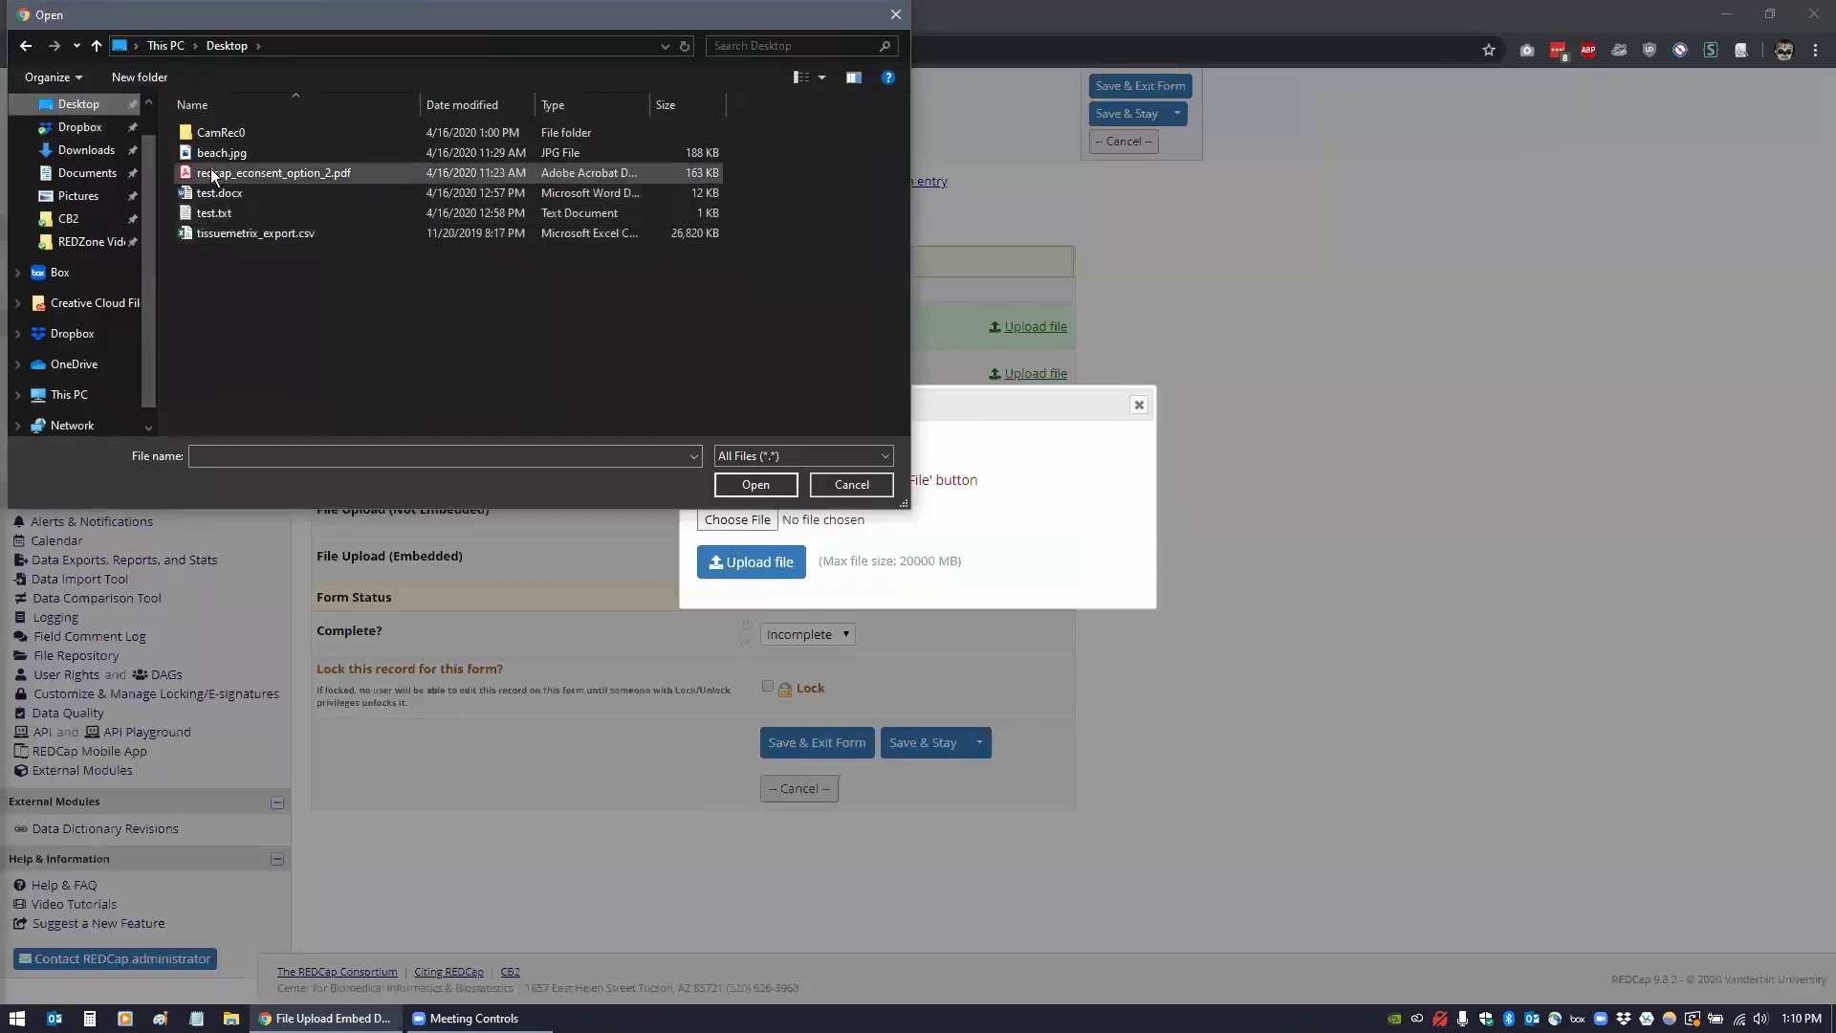
left_click(754, 483)
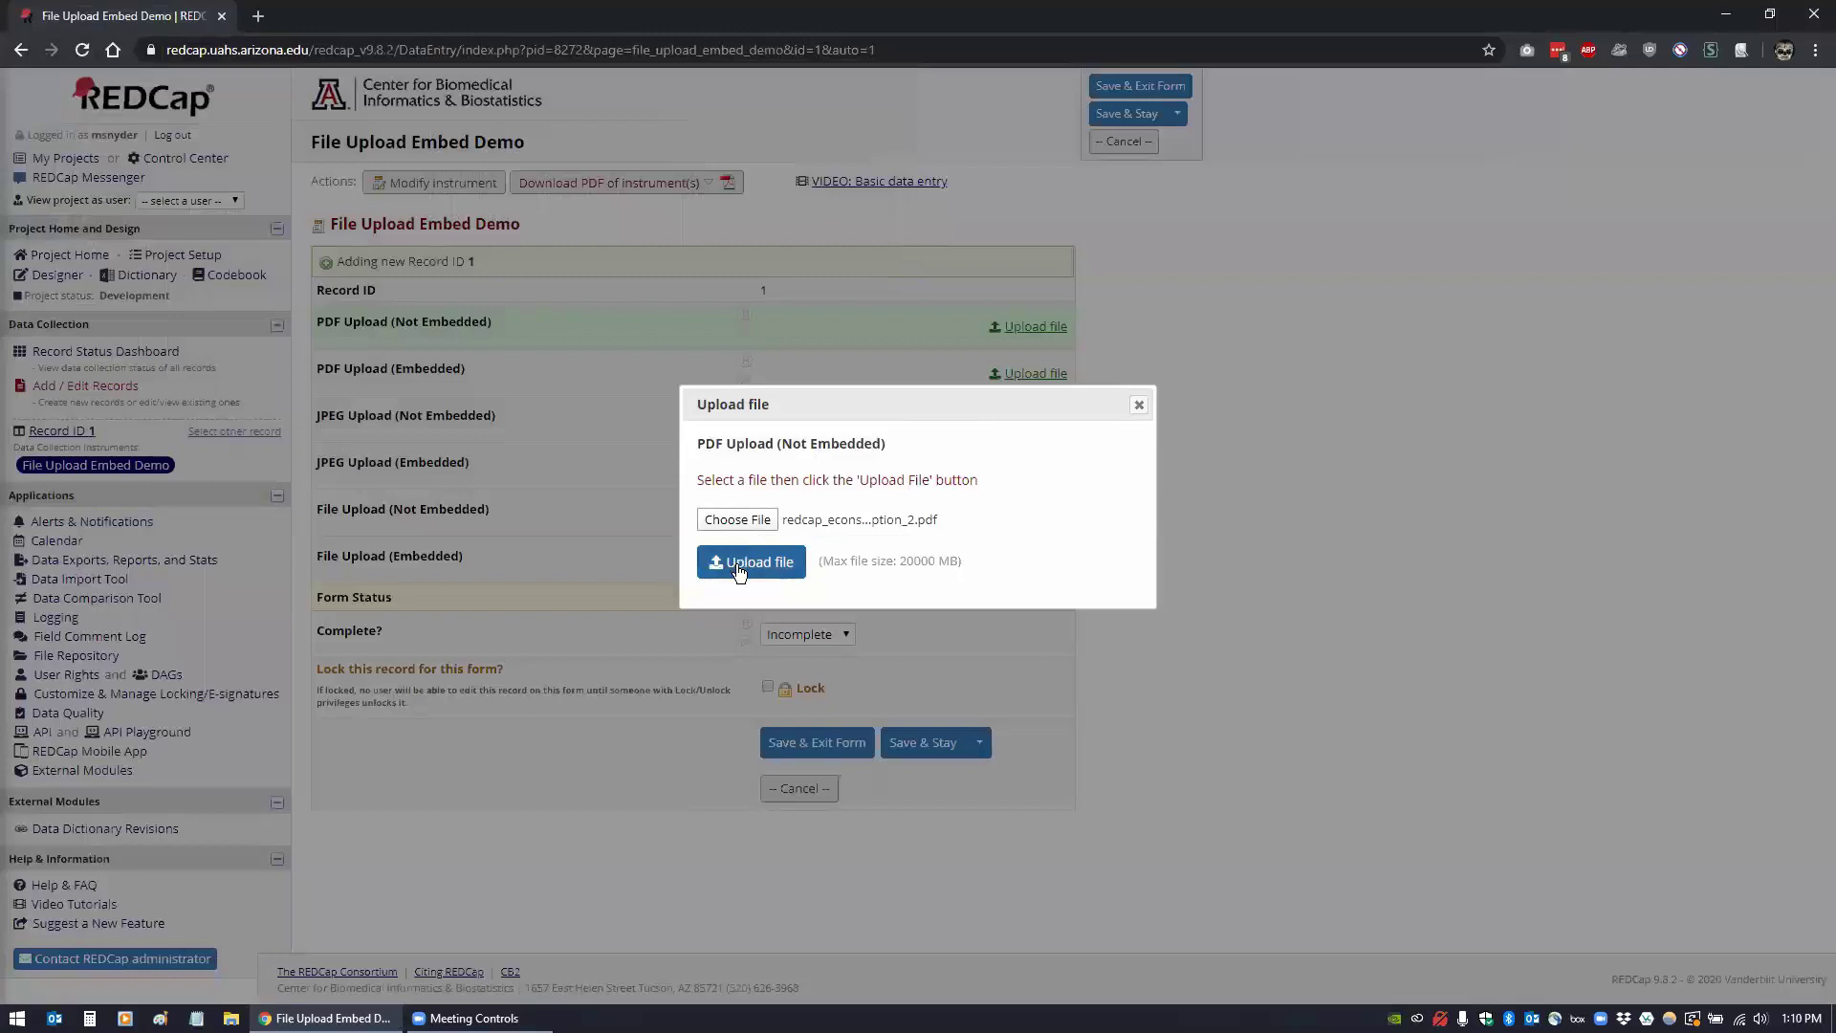
left_click(736, 565)
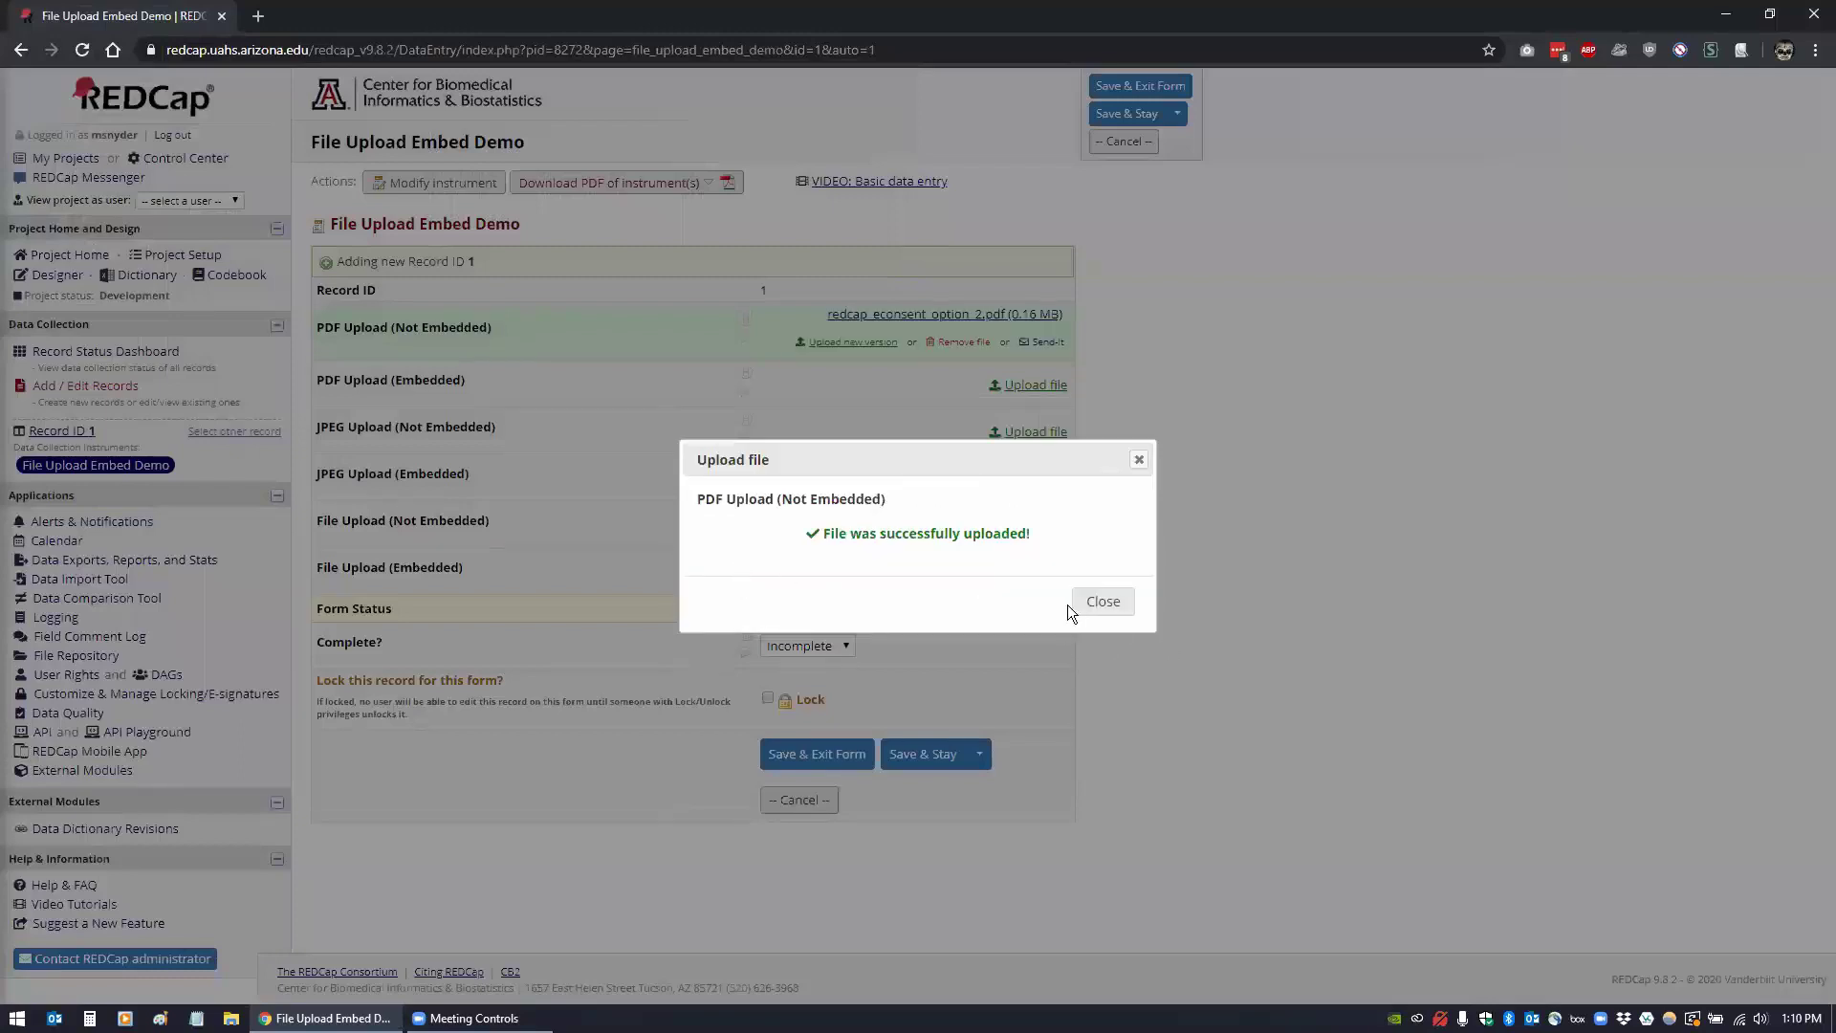
left_click(1099, 601)
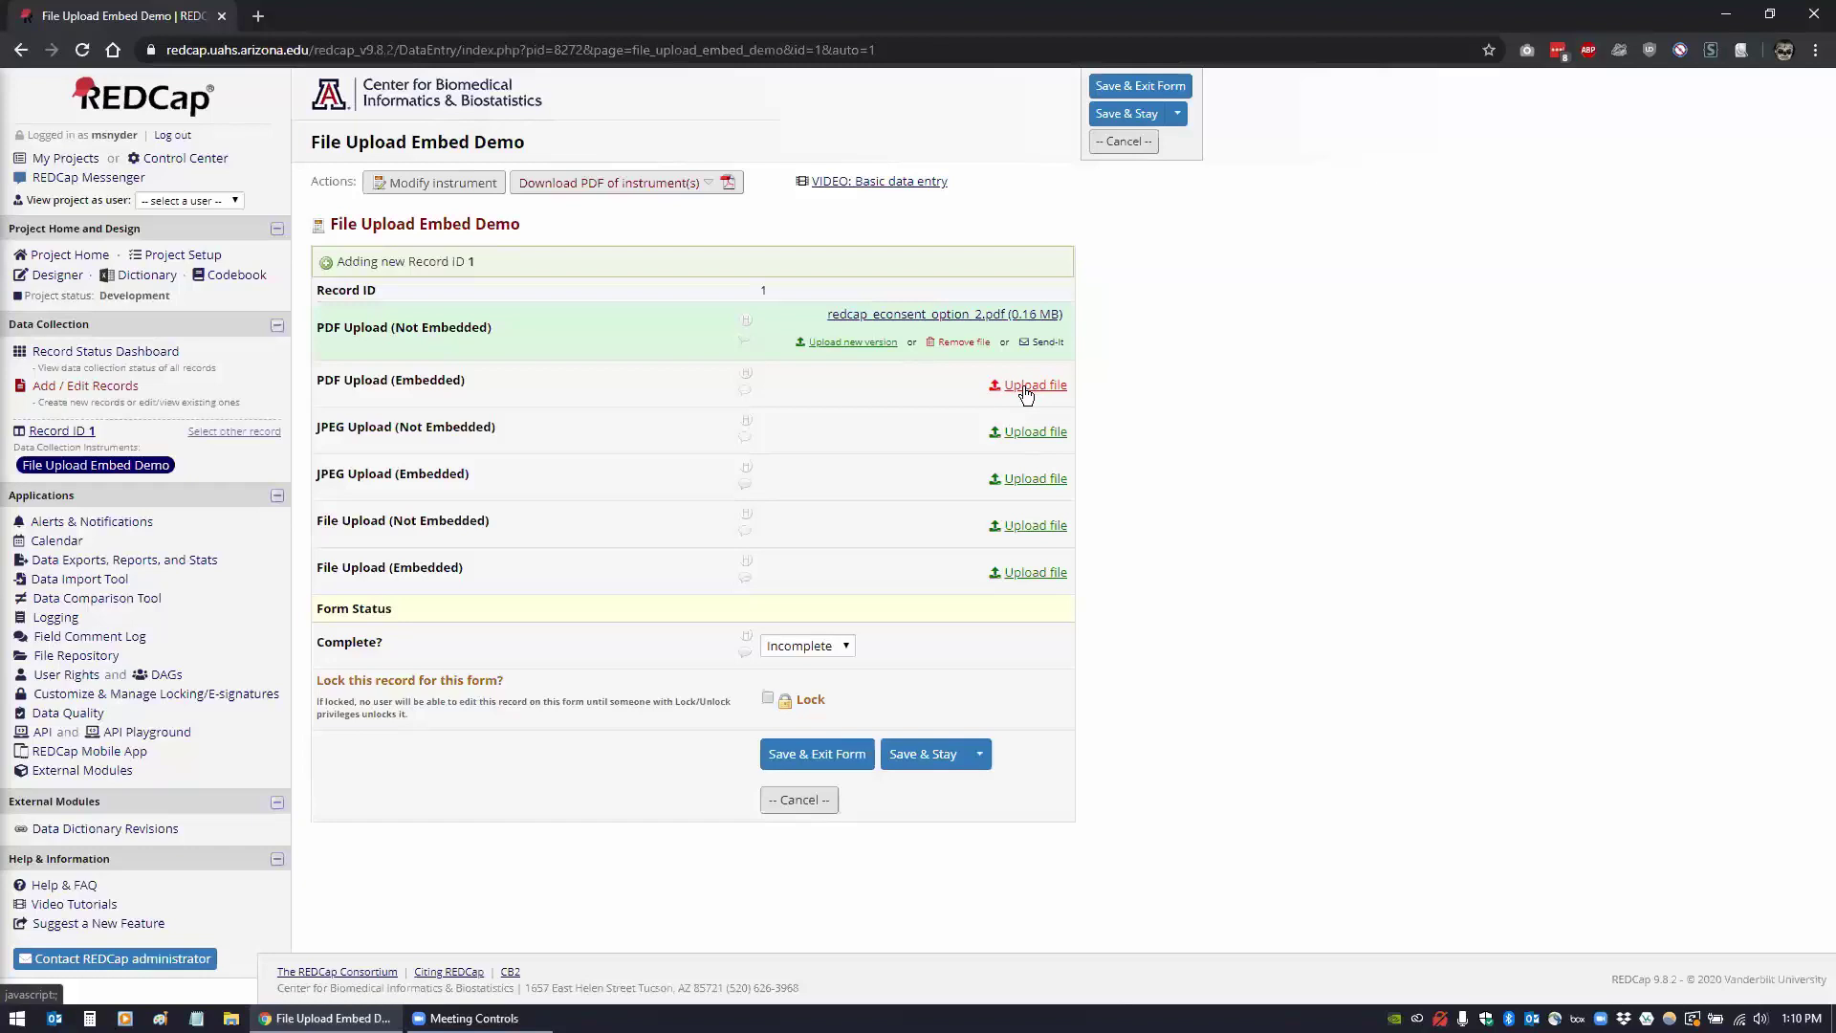
- Upload redcap_econsent_option_2.pdf to the PDF Upload (Embedded) field
left_click(1023, 386)
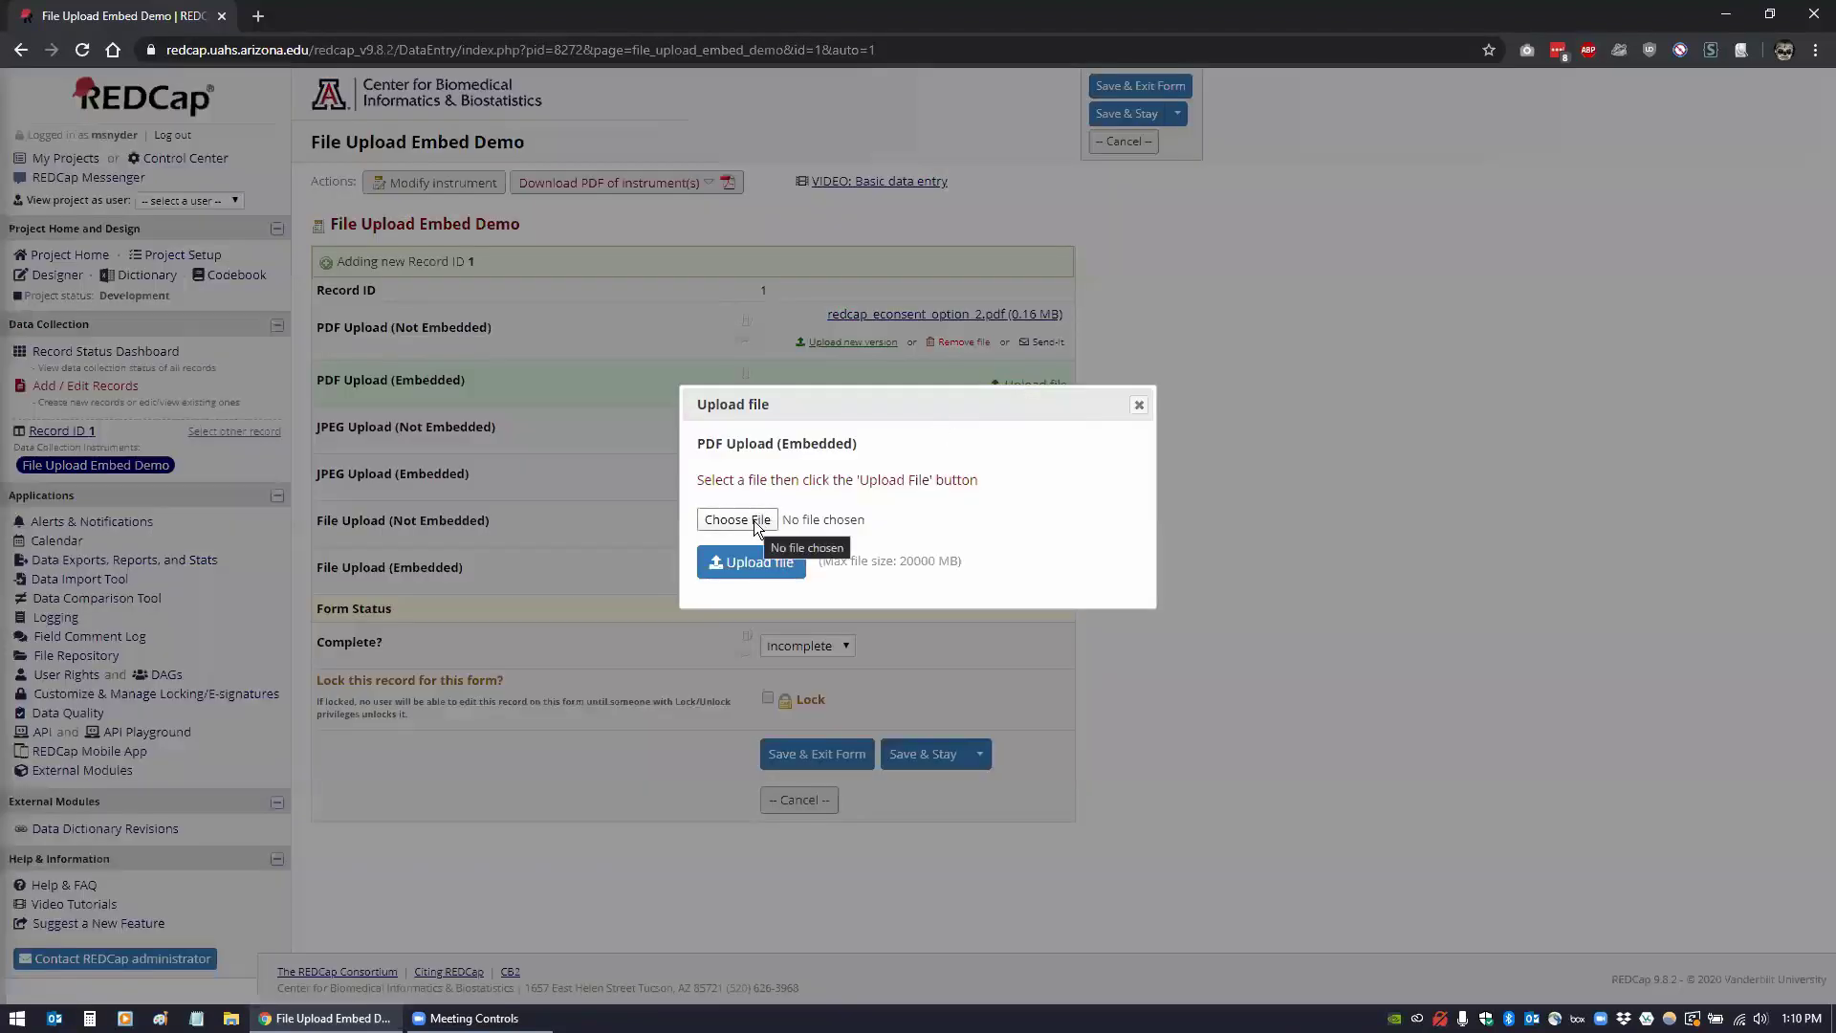
left_click(746, 520)
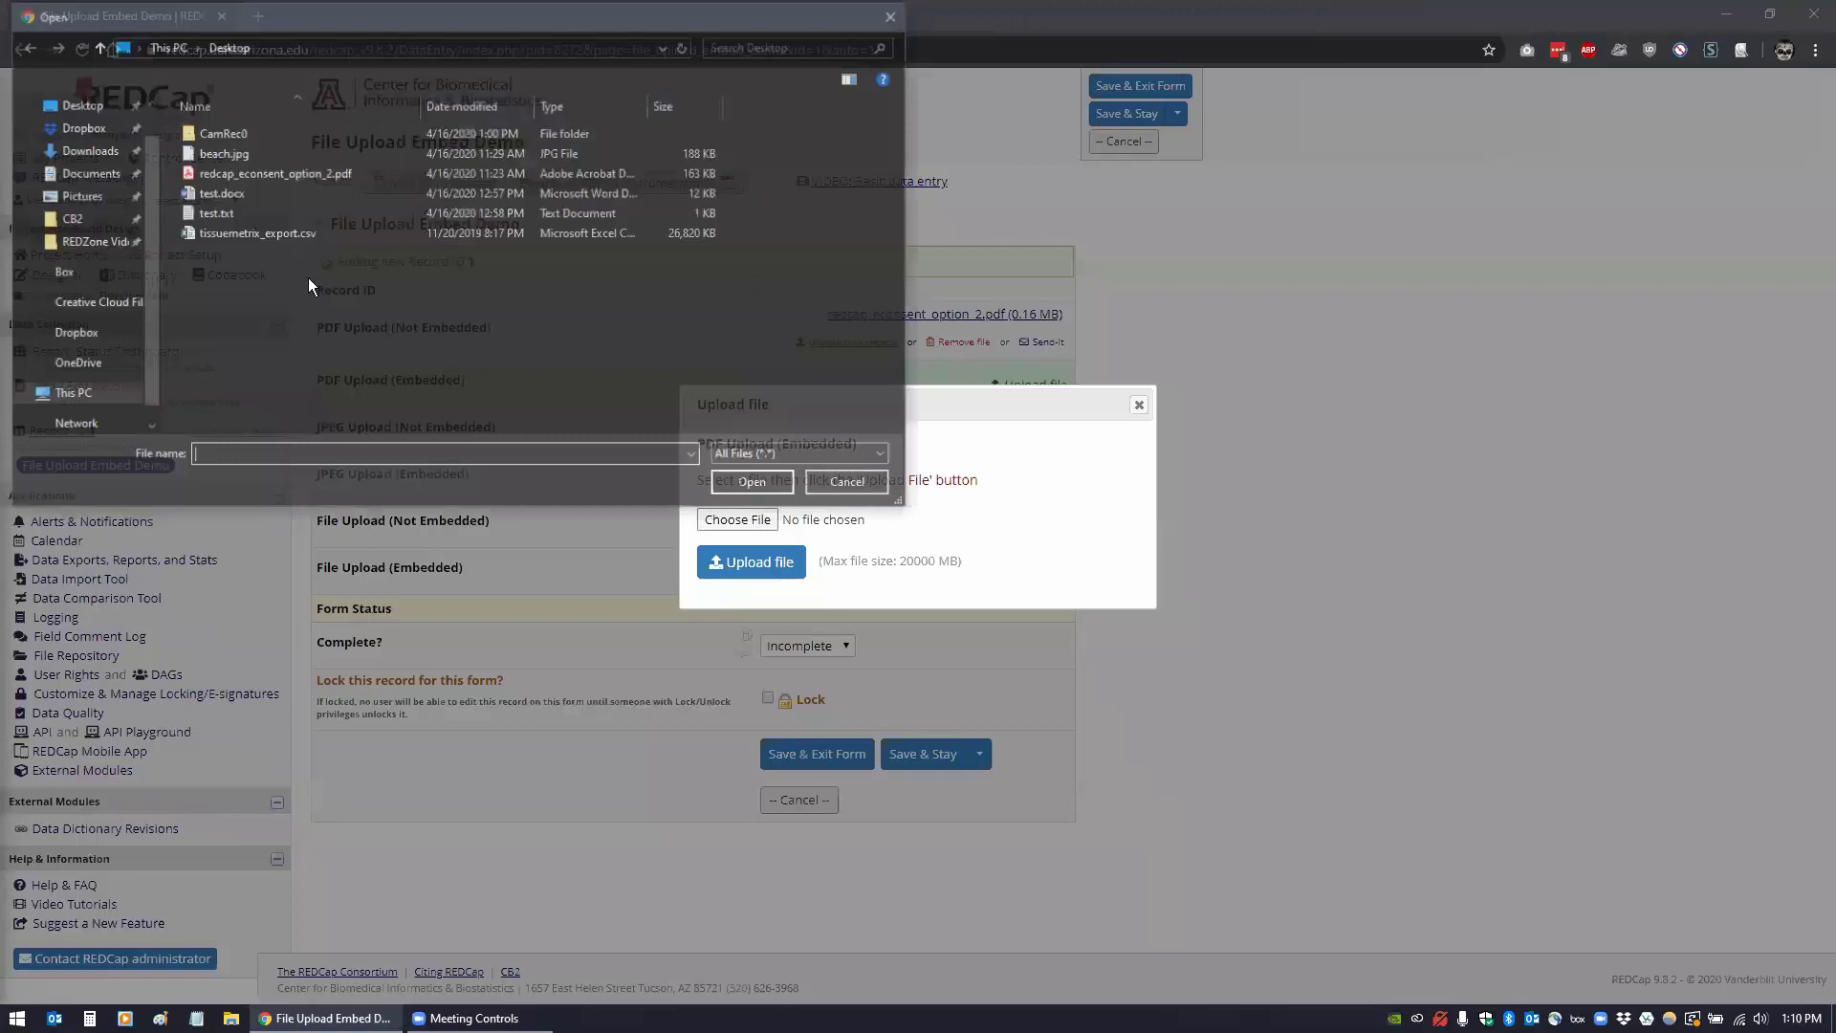
left_click(282, 174)
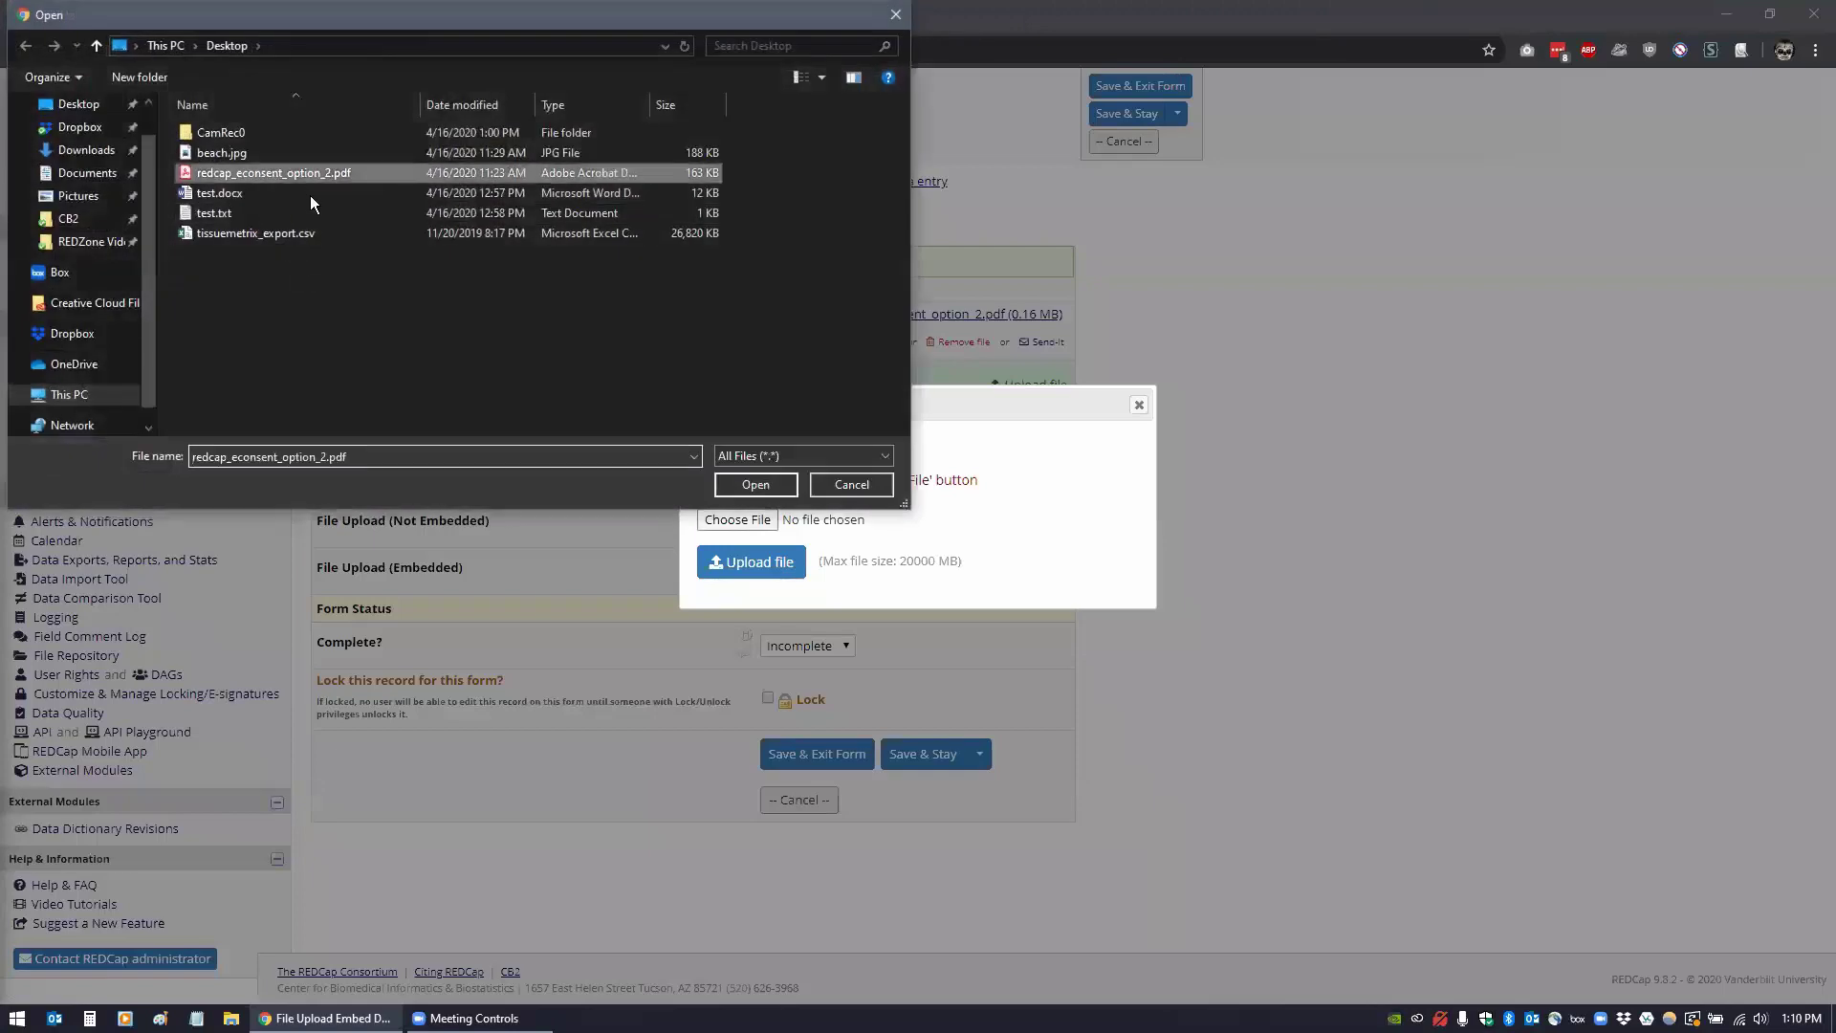
left_click(755, 485)
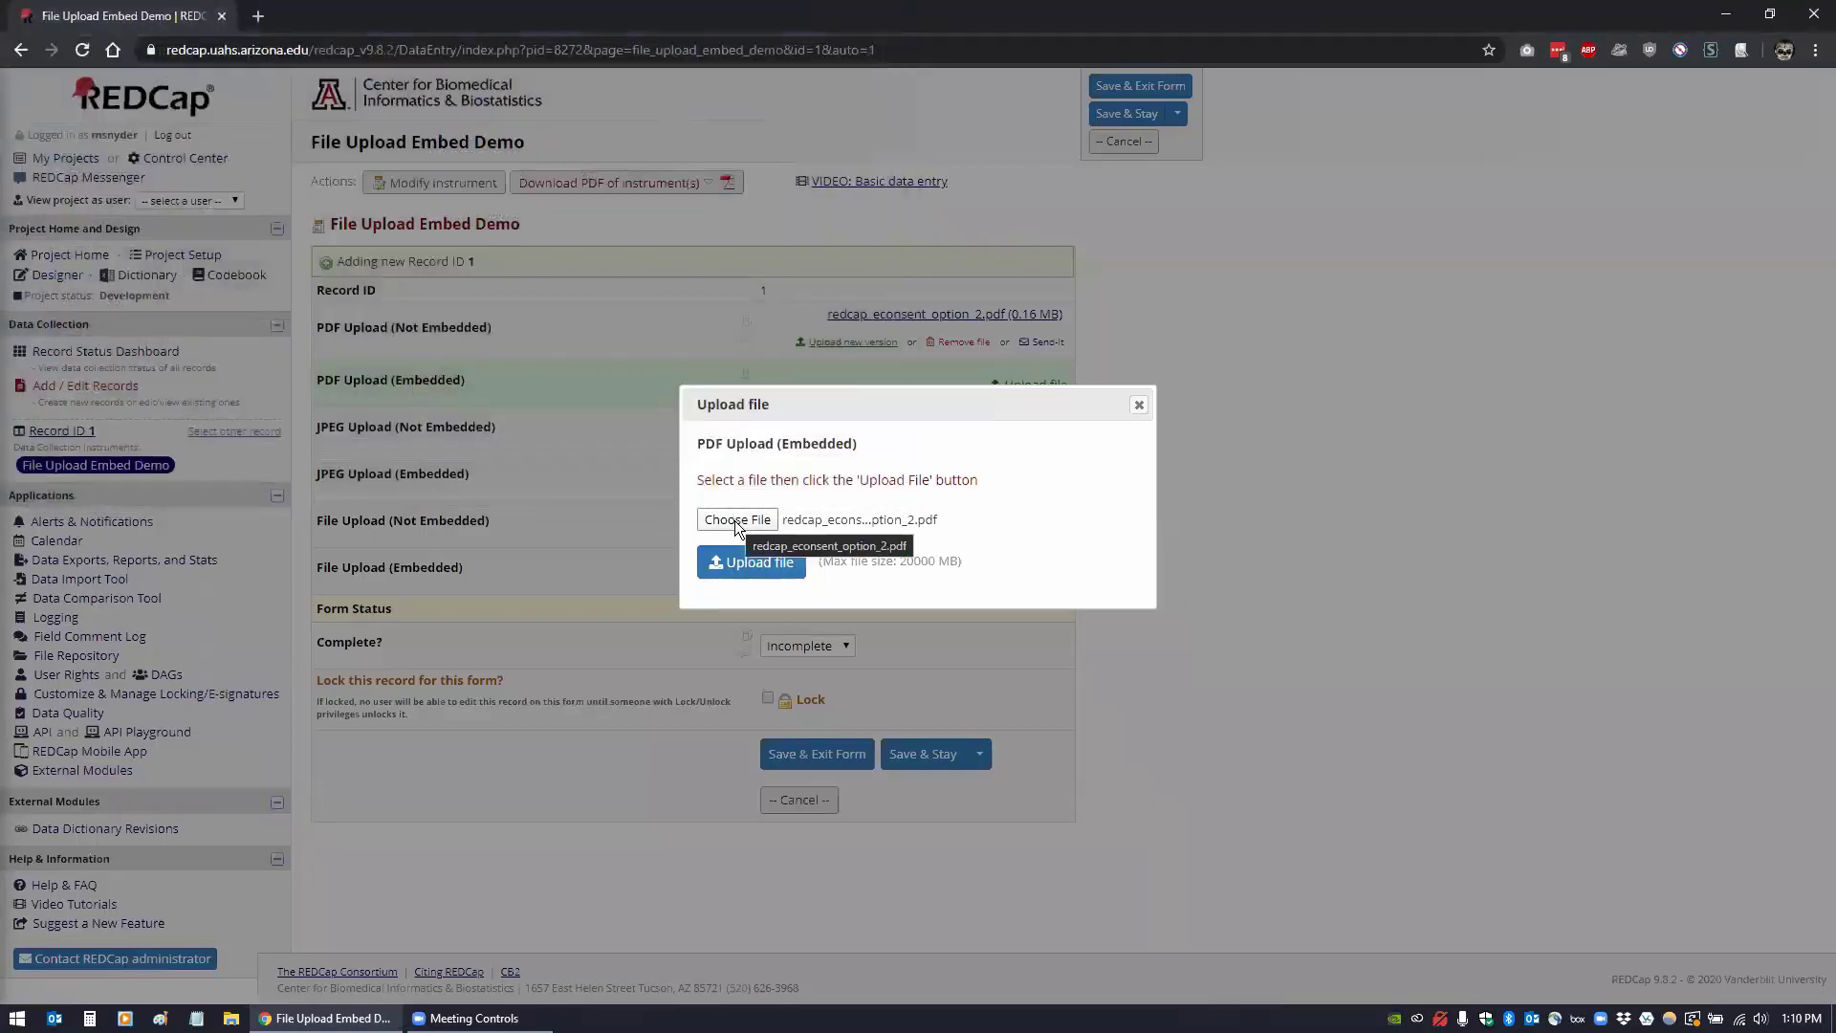
left_click(738, 562)
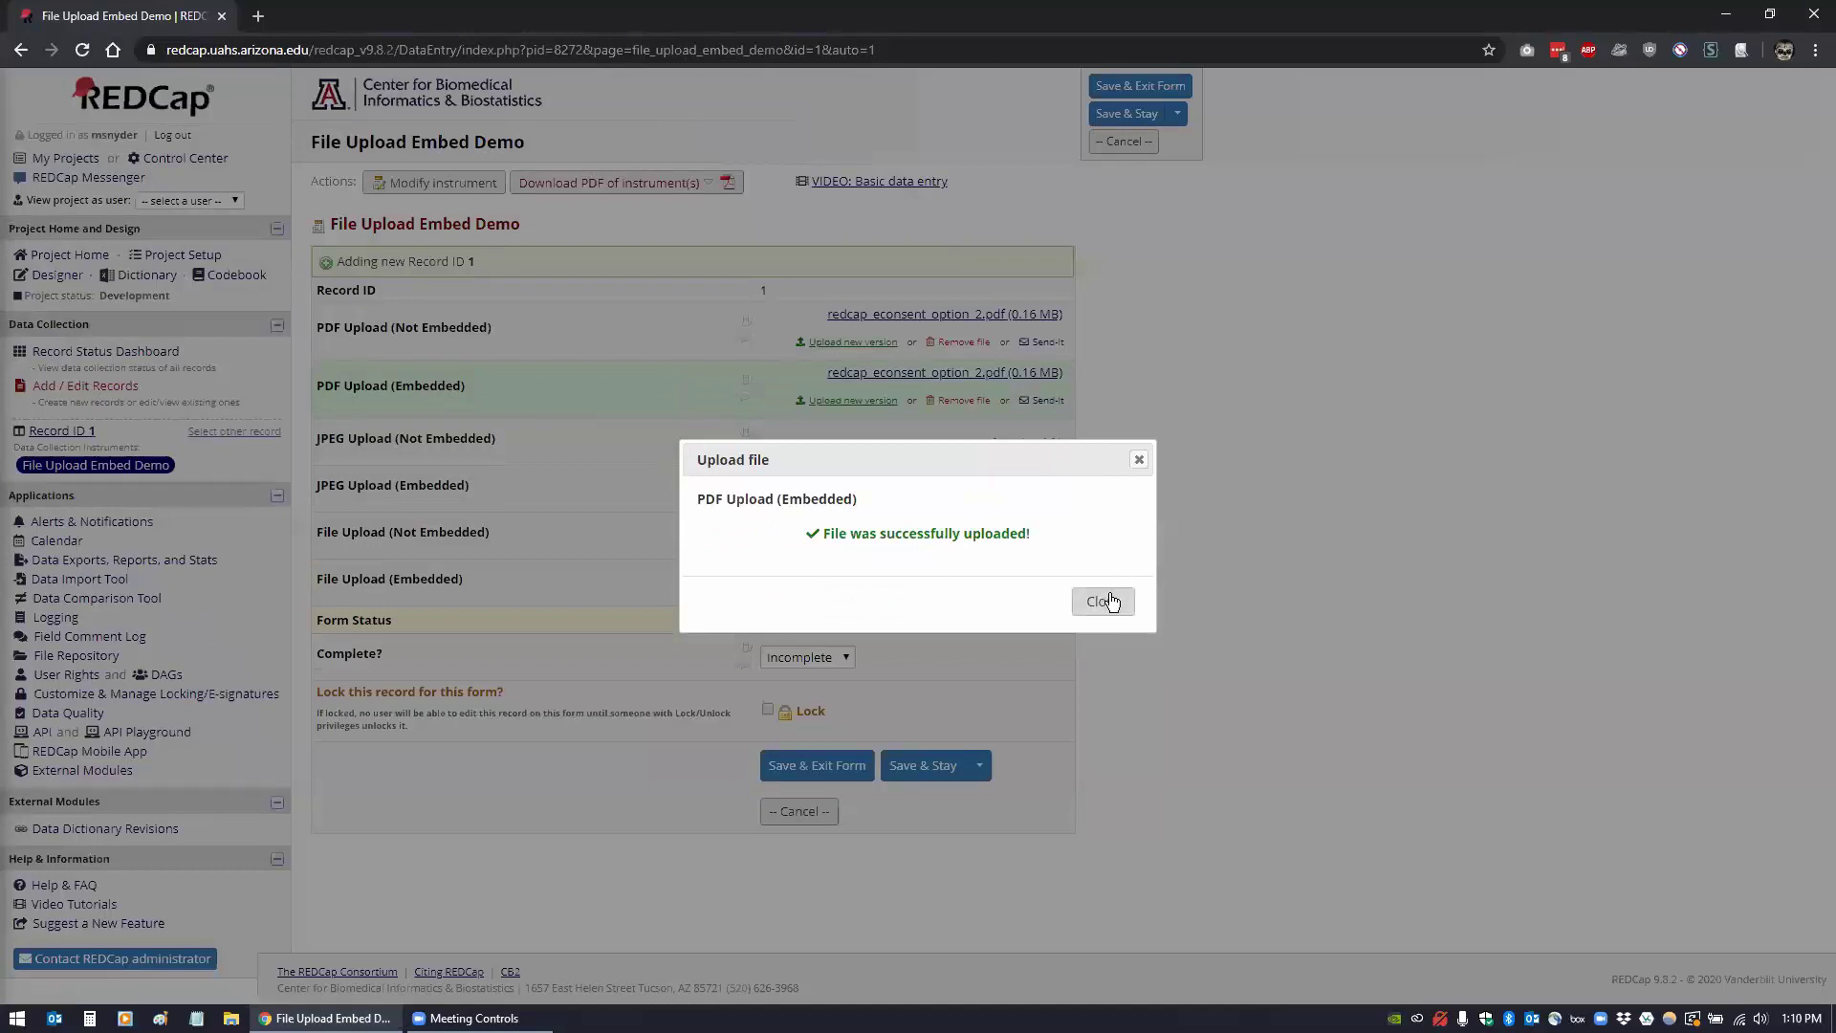
left_click(1104, 600)
- Upload beach.jpg to the JPEG Upload (Not Embedded) field
left_click(1020, 444)
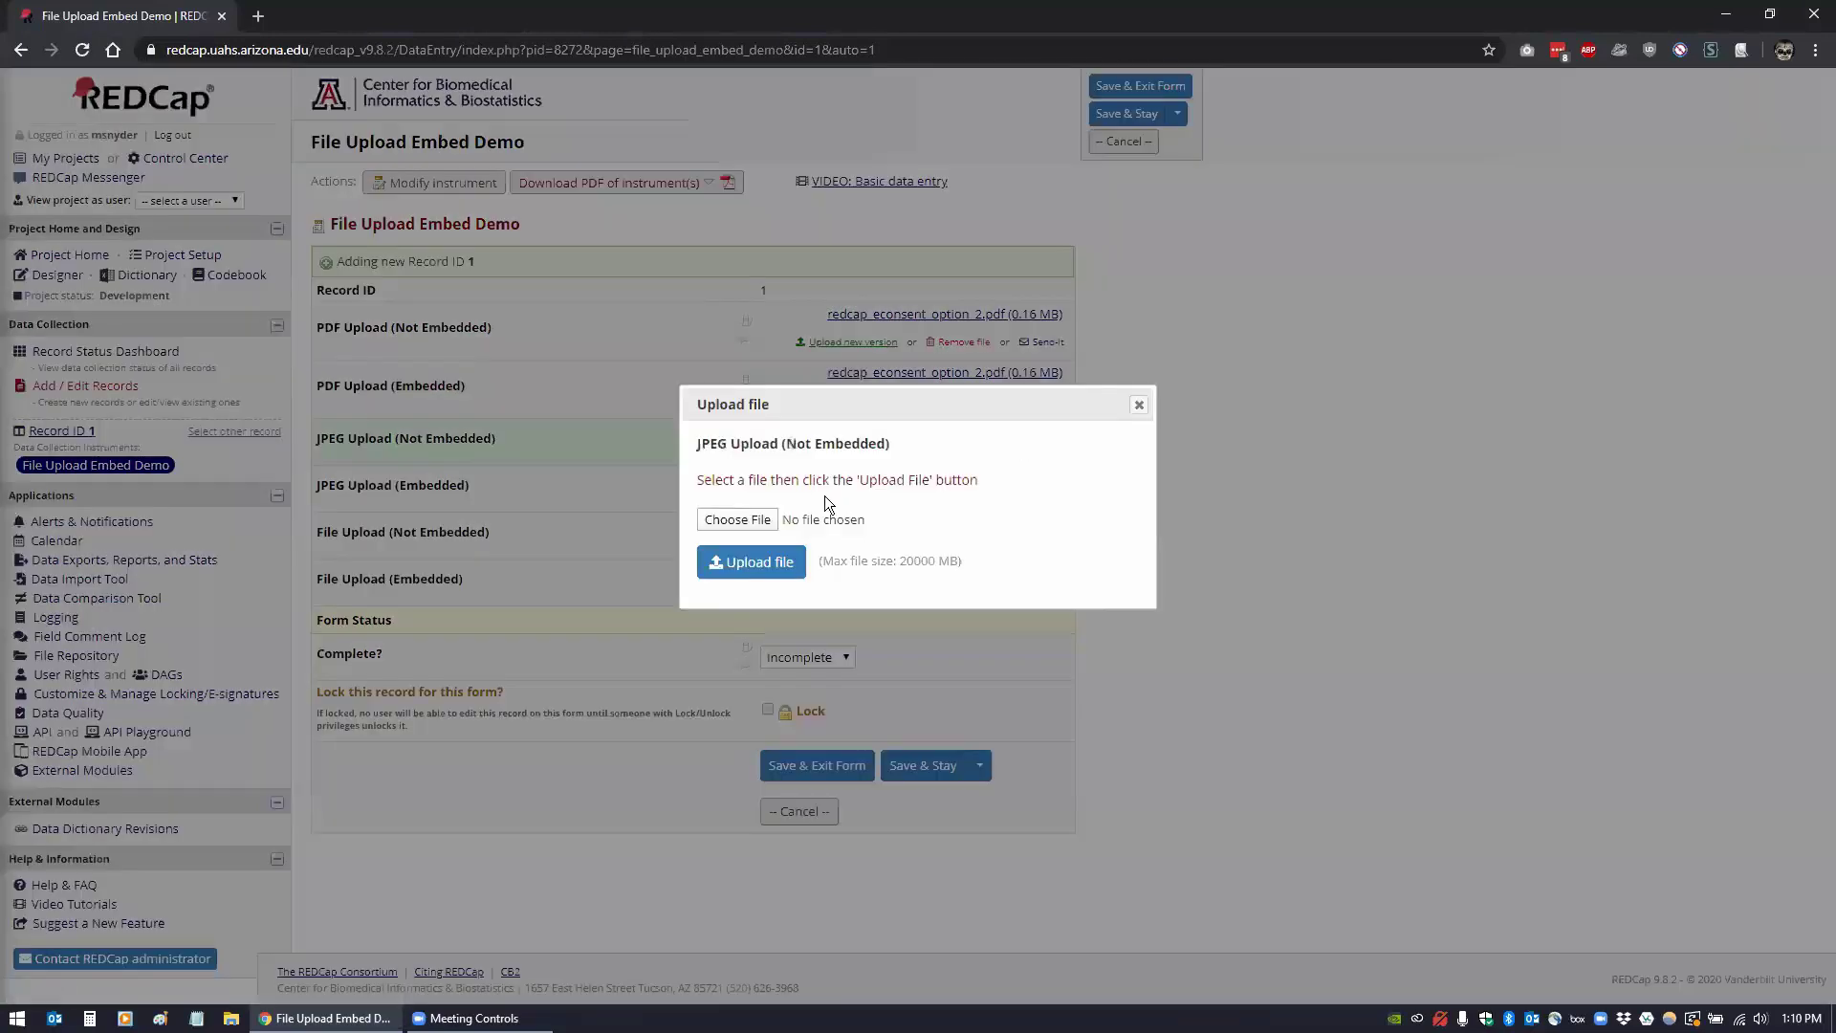
left_click(763, 518)
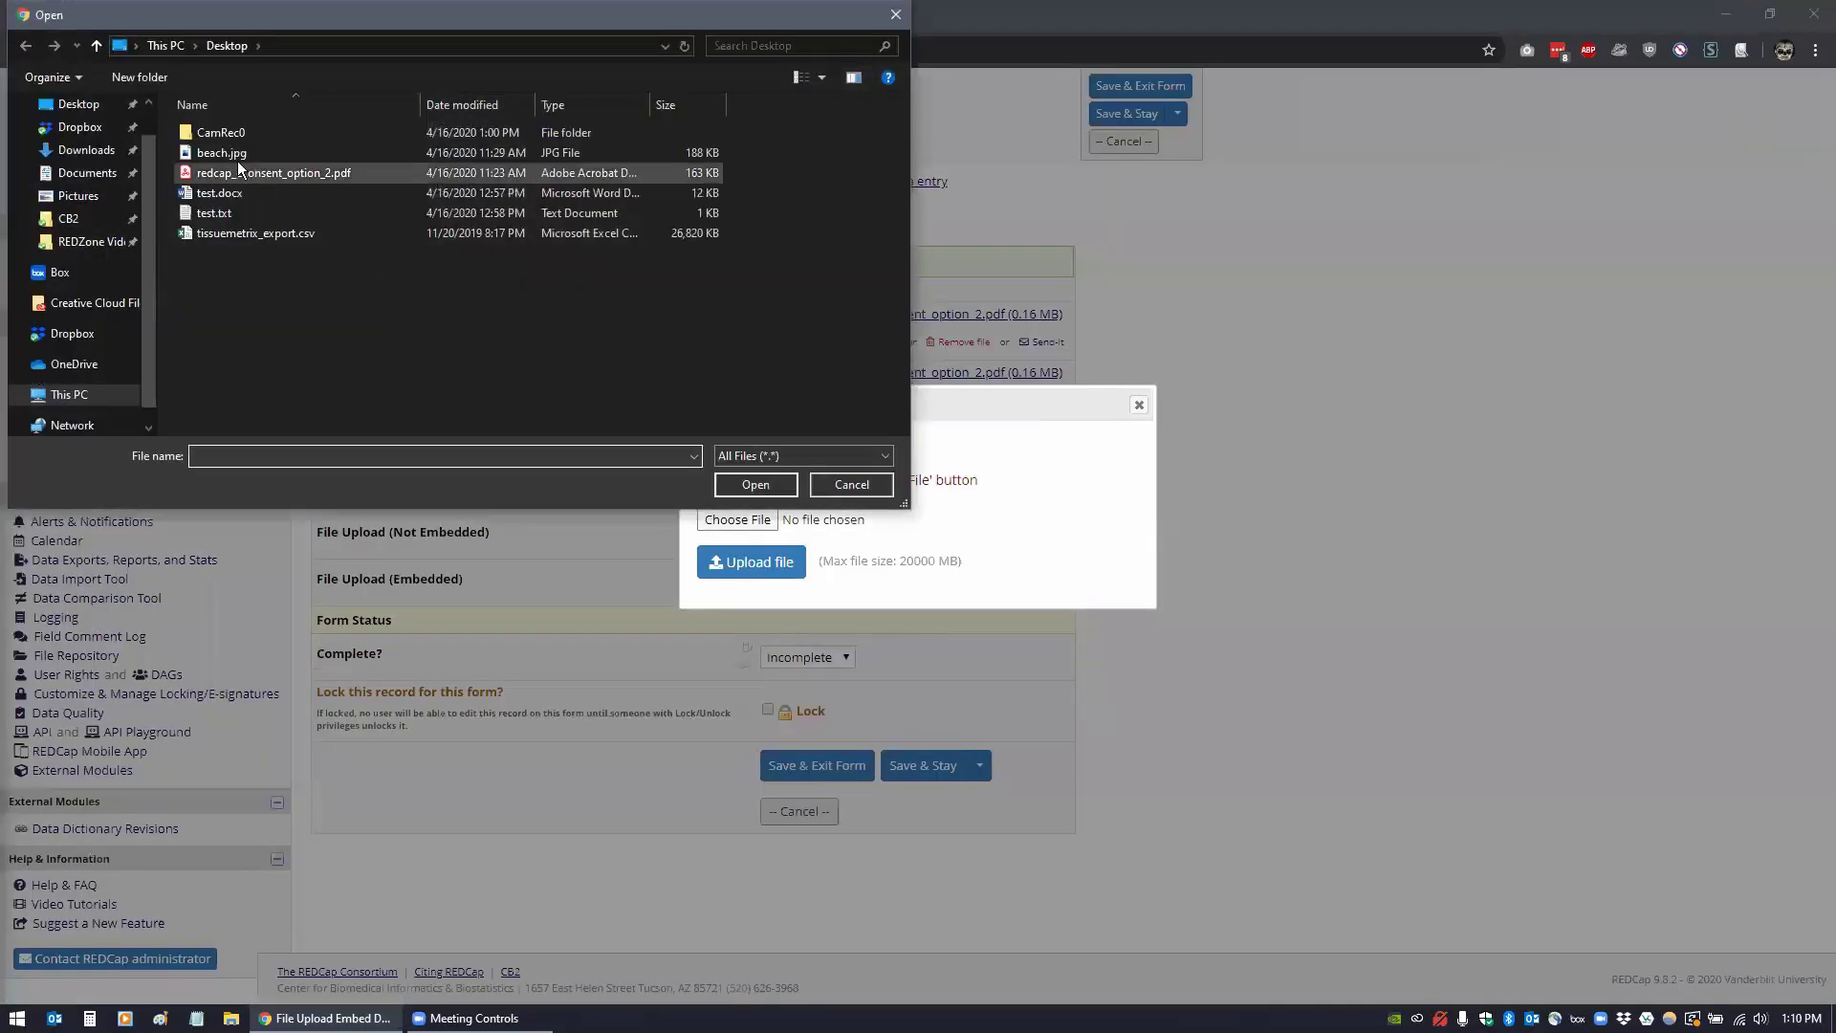
left_click(287, 153)
left_click(736, 487)
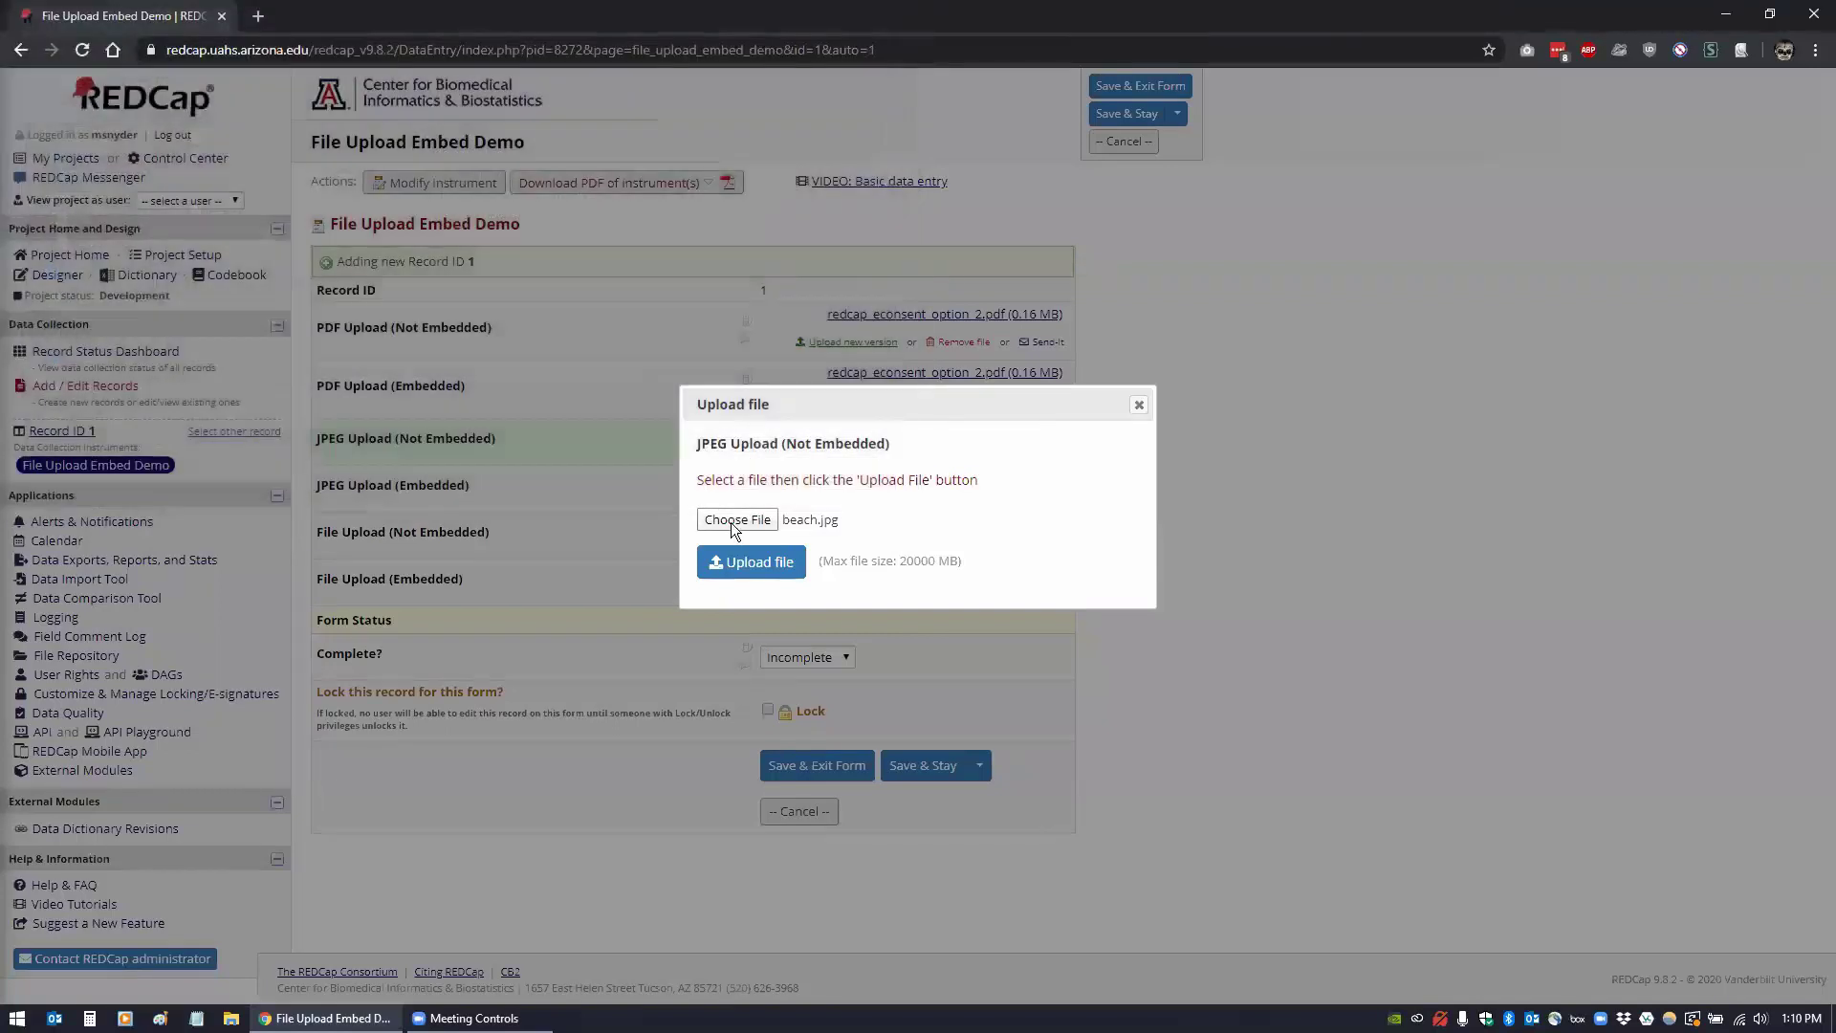
left_click(742, 562)
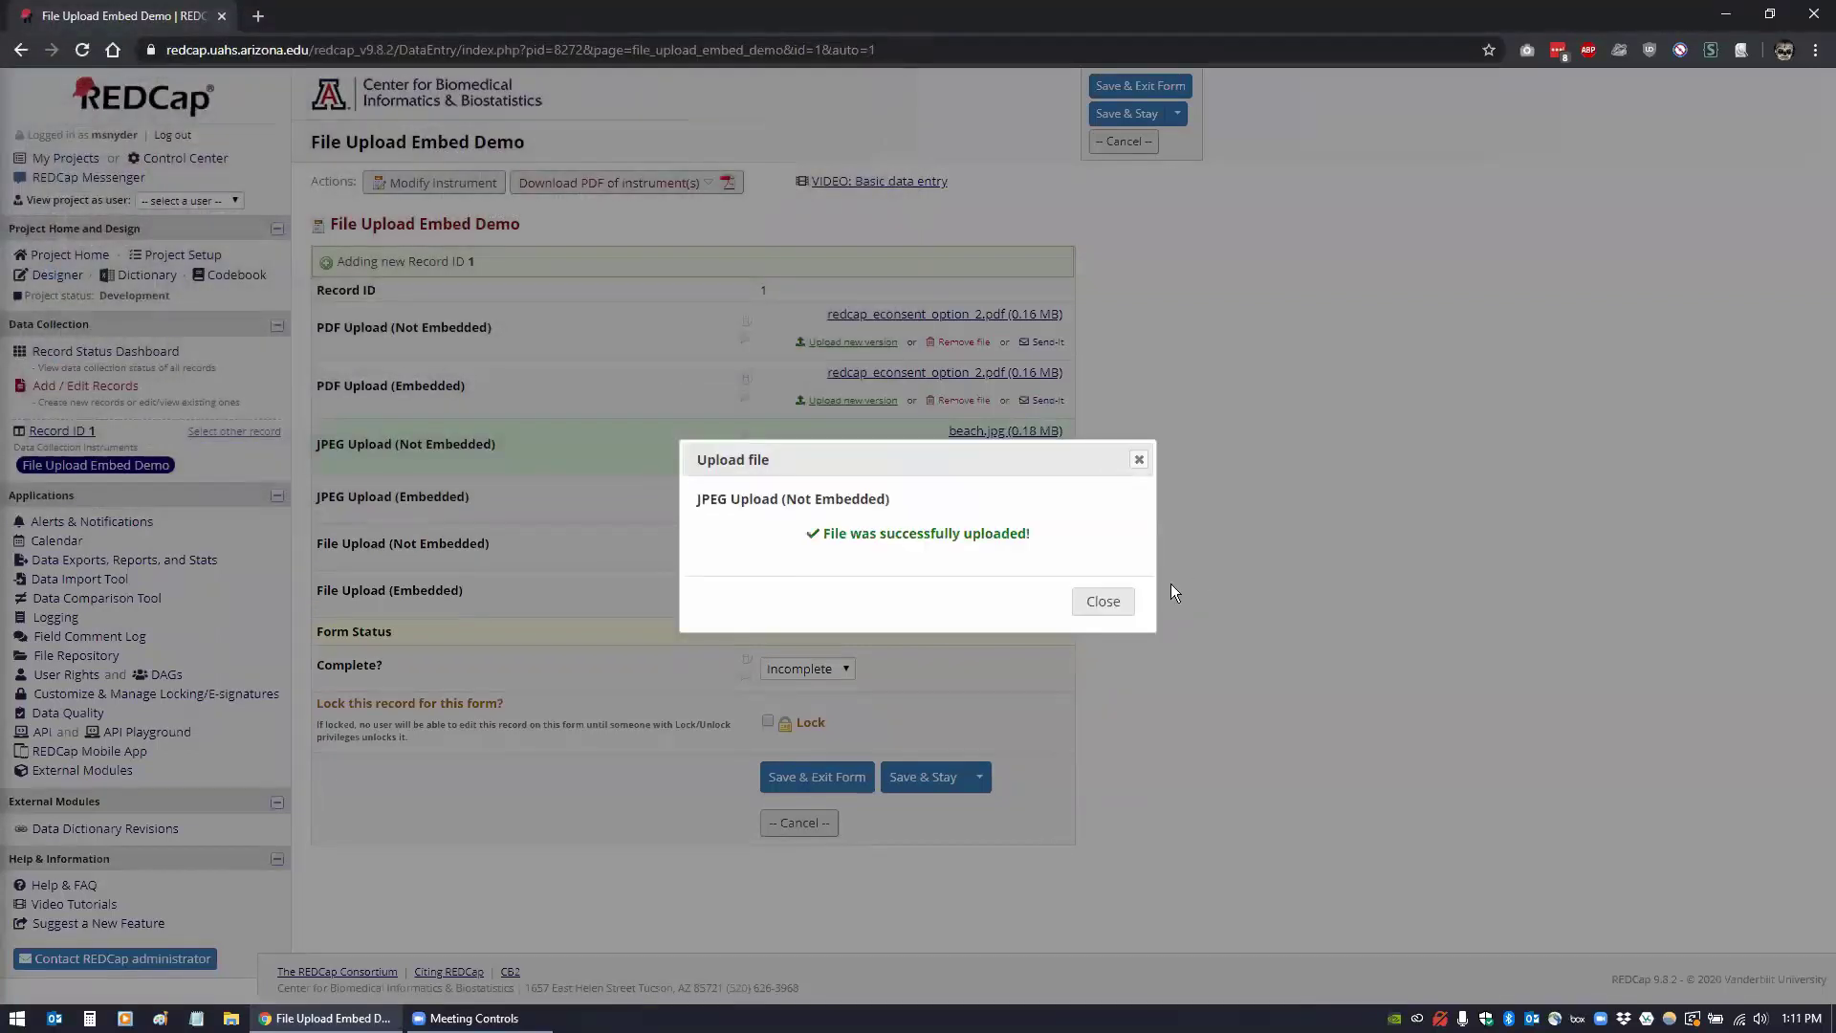
left_click(1105, 600)
- Upload beach.jpg to the JPEG Upload (Embedded) field
left_click(1051, 501)
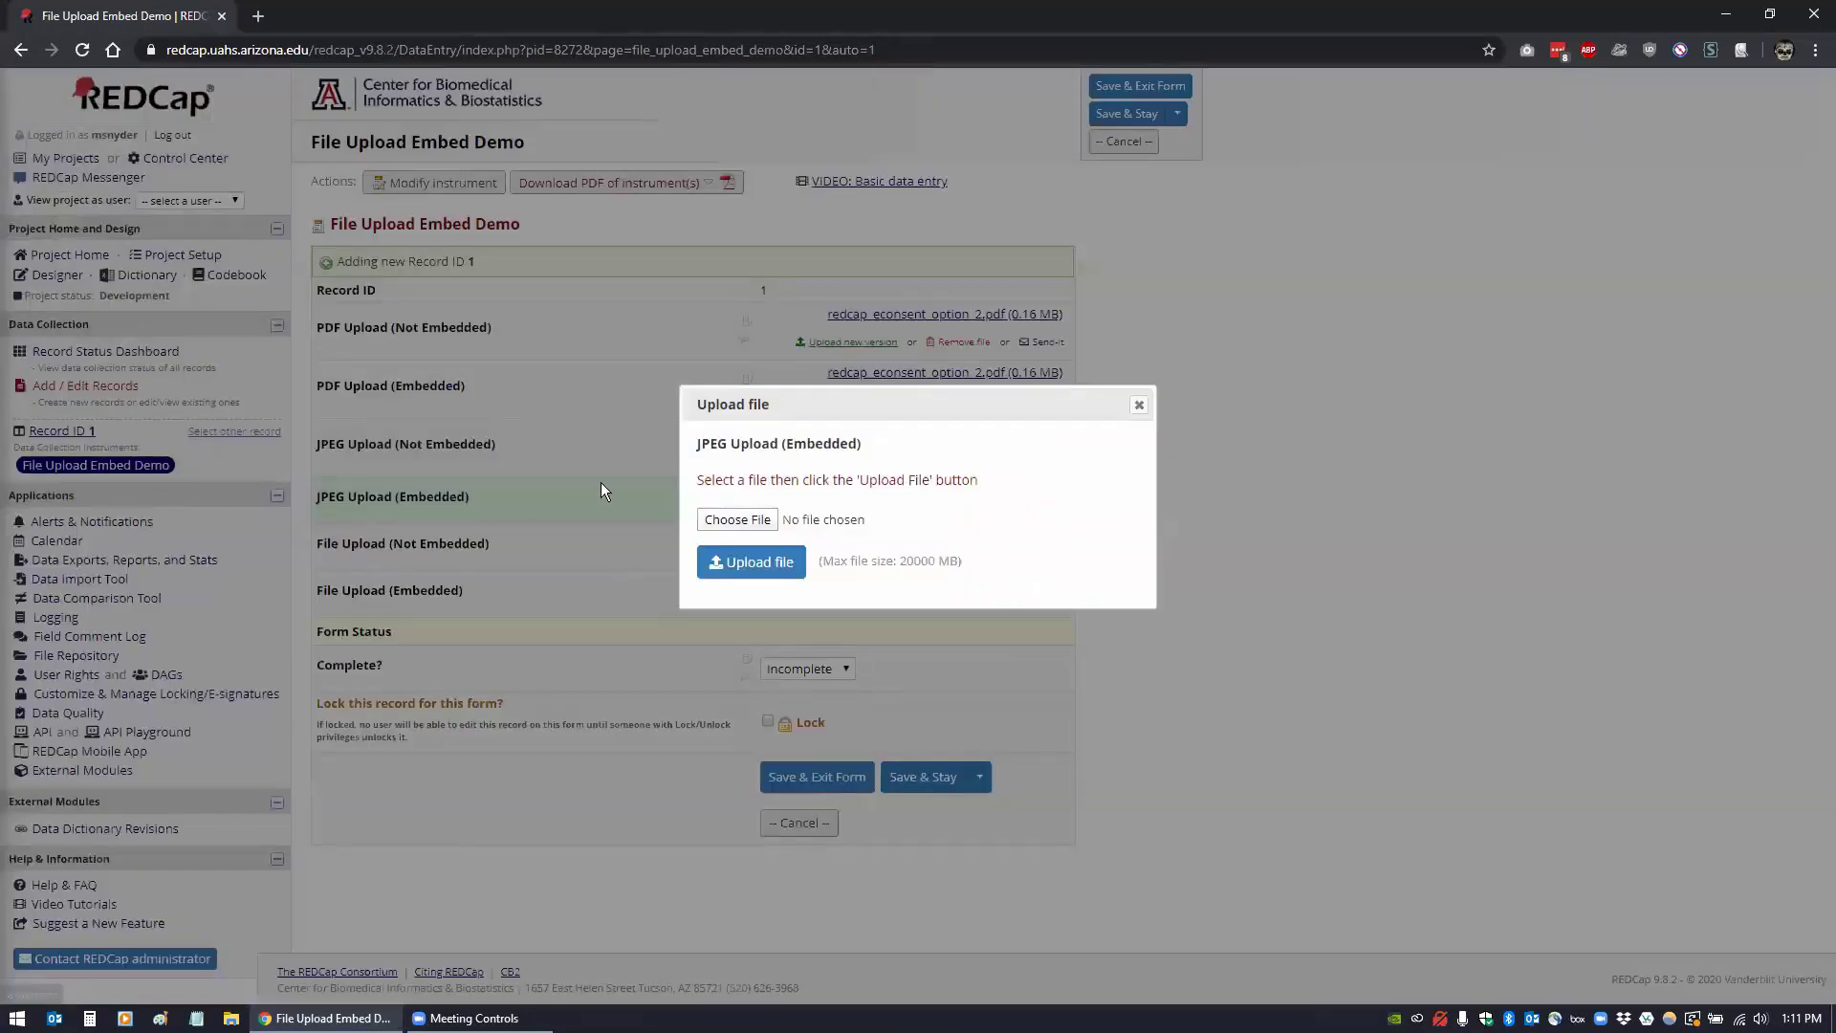
left_click(717, 520)
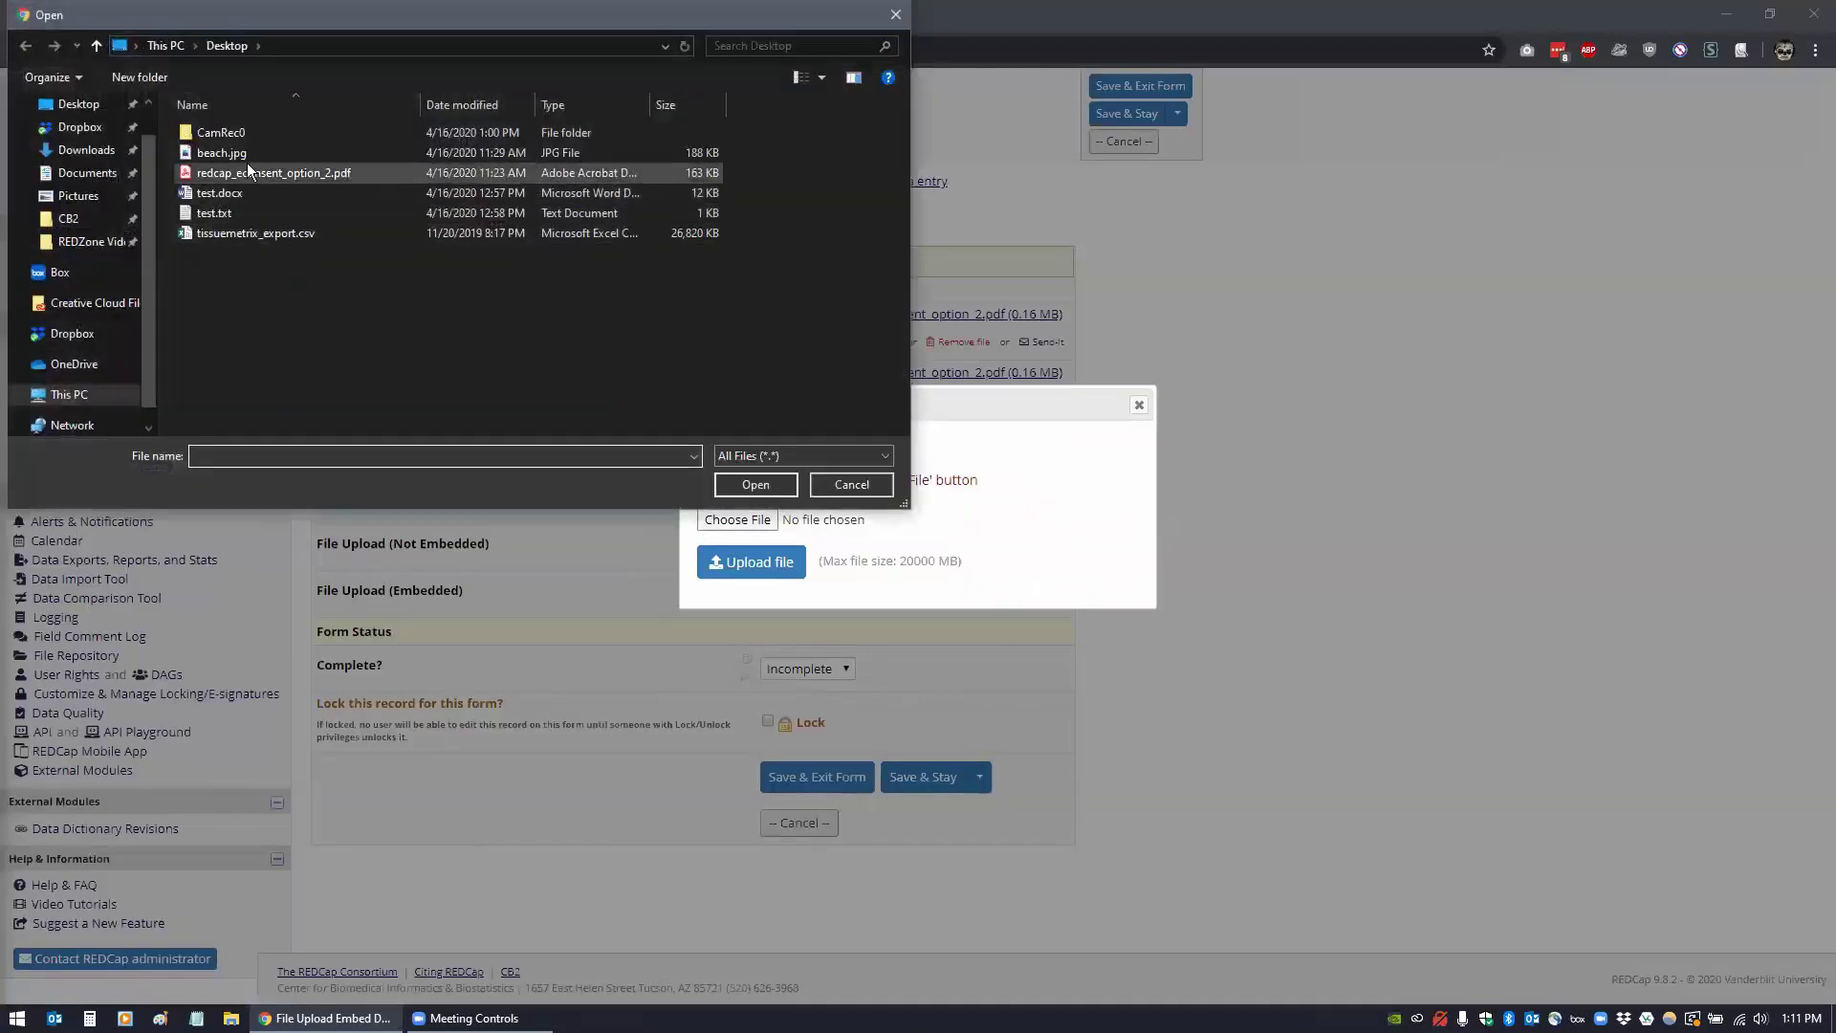
left_click(243, 154)
left_click(753, 486)
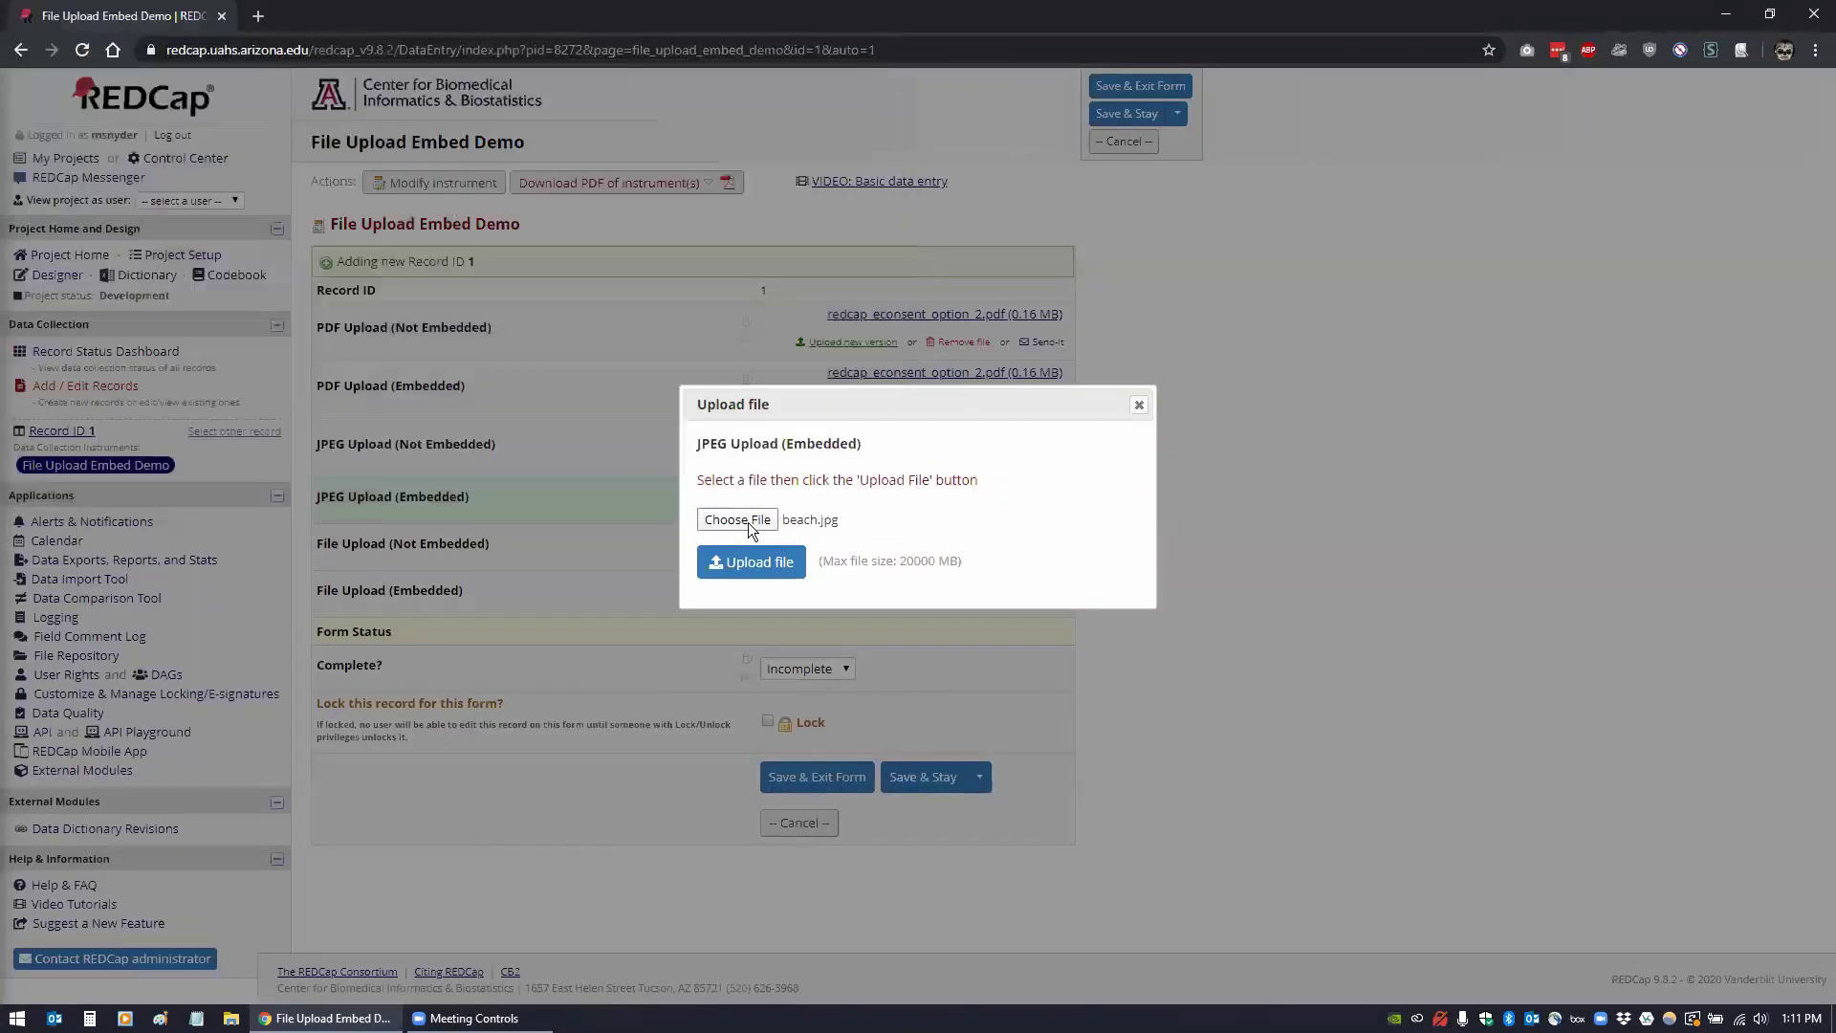
left_click(750, 564)
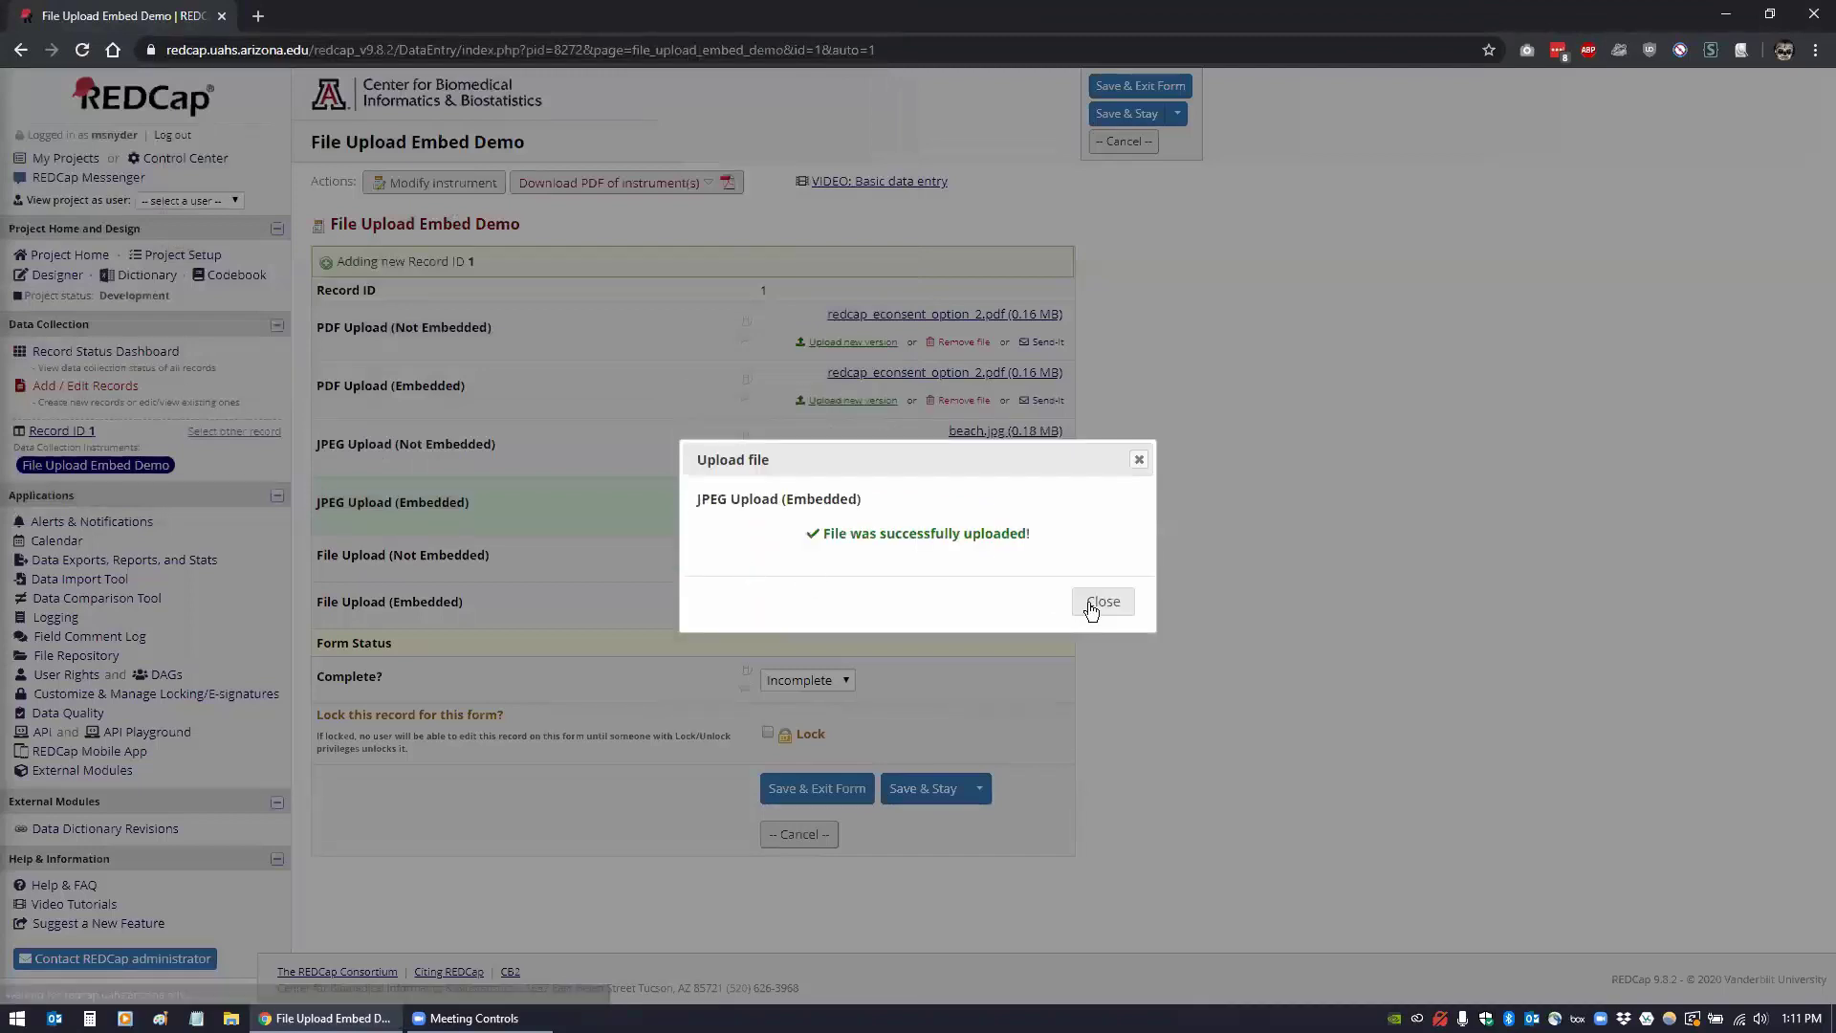
- Upload test.txt to File Upload (Not Embedded), retrying after a missing-file error
left_click(1107, 604)
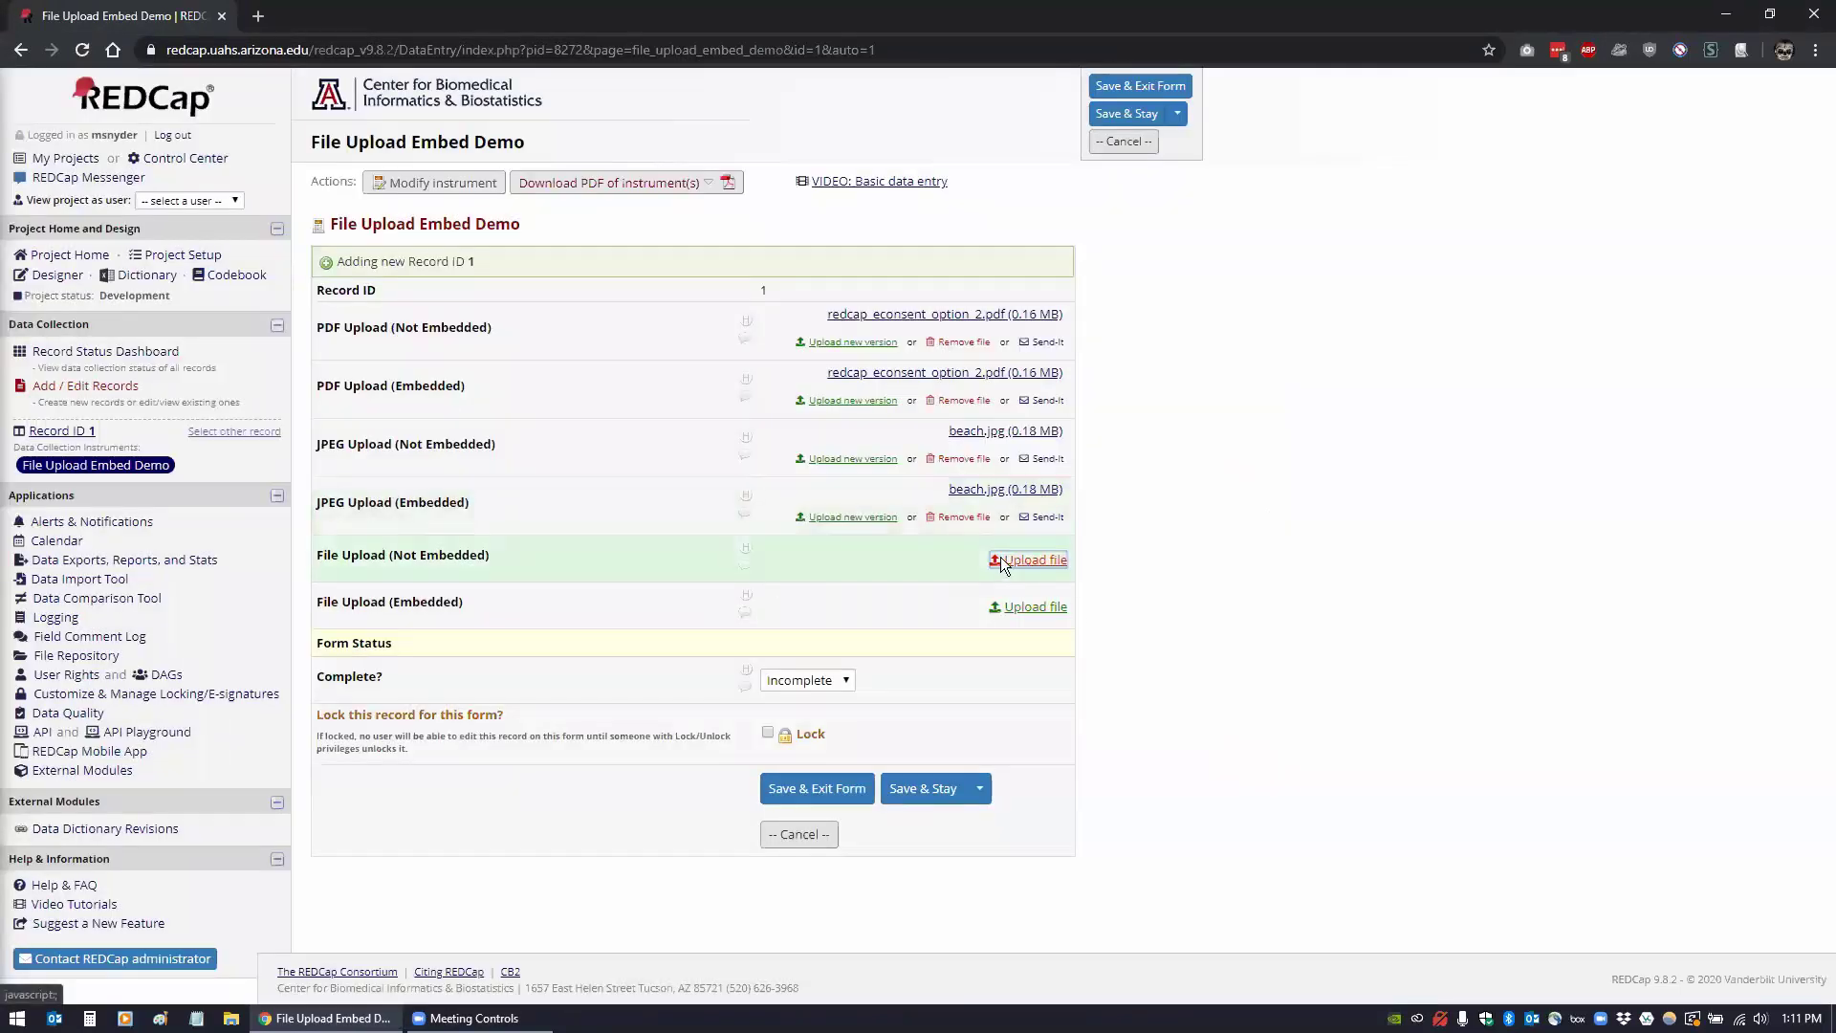
left_click(1029, 560)
left_click(734, 521)
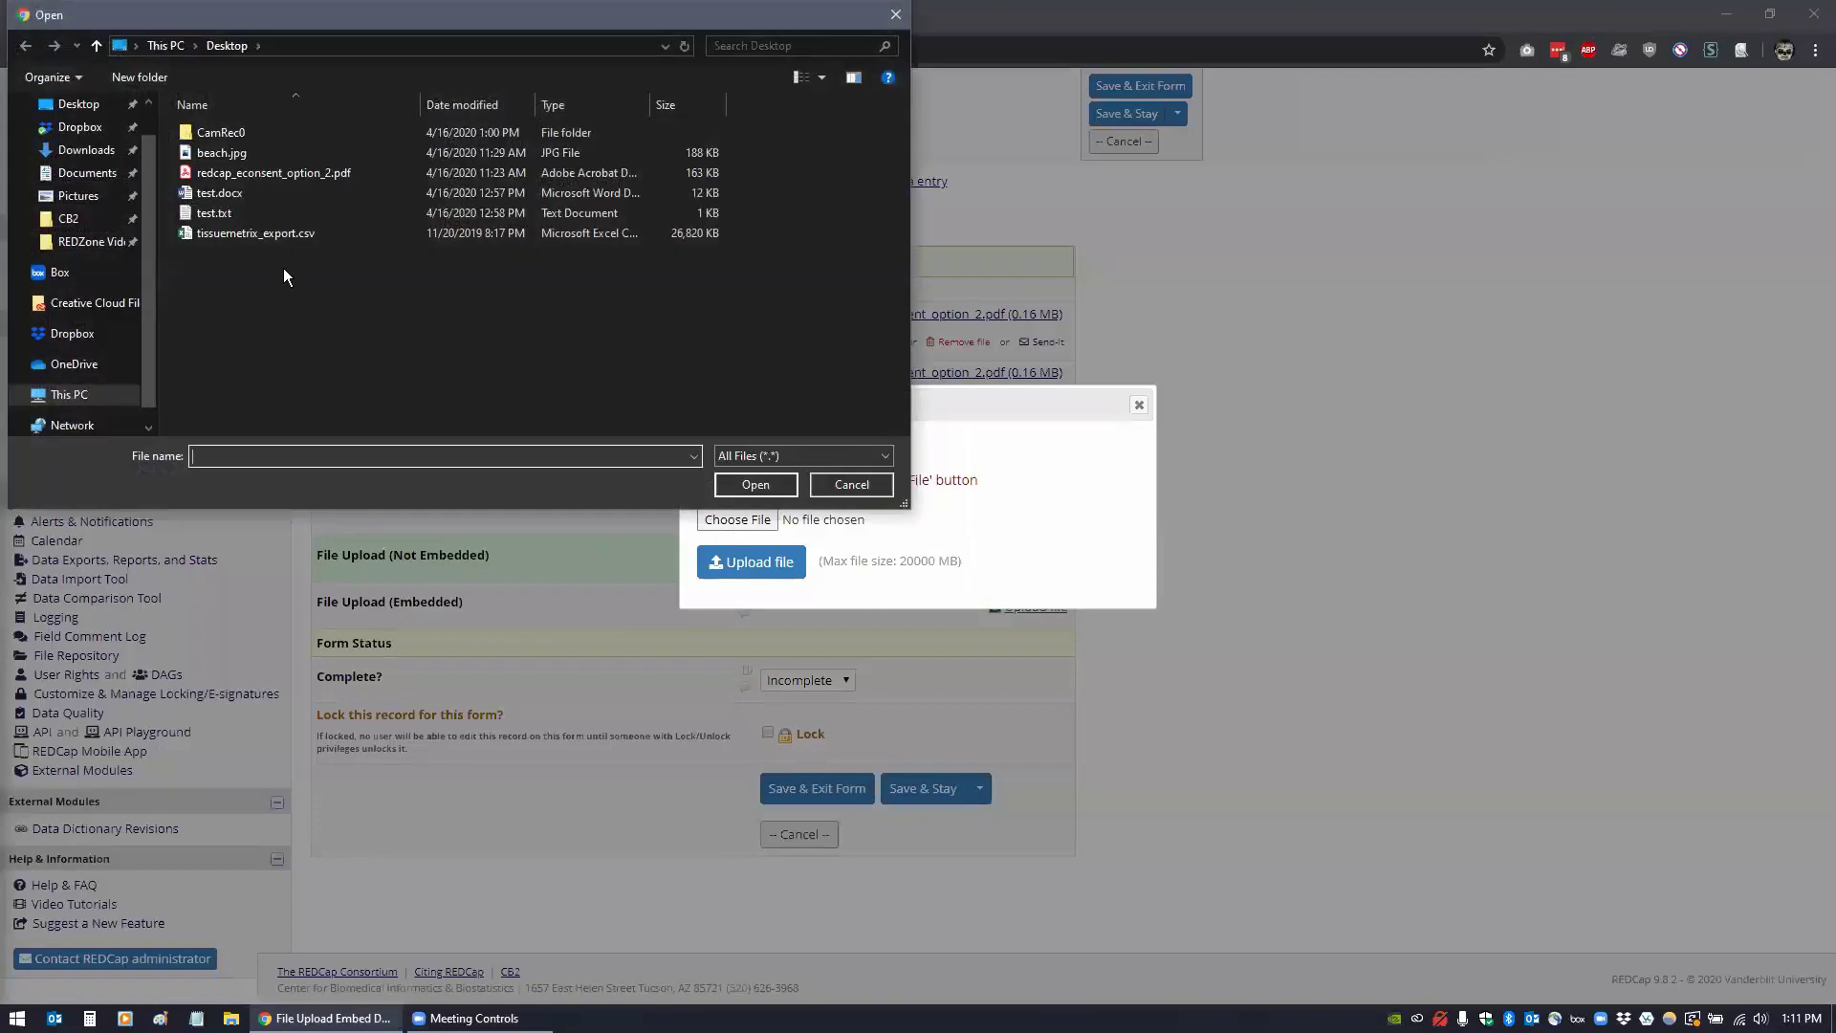
left_click(213, 227)
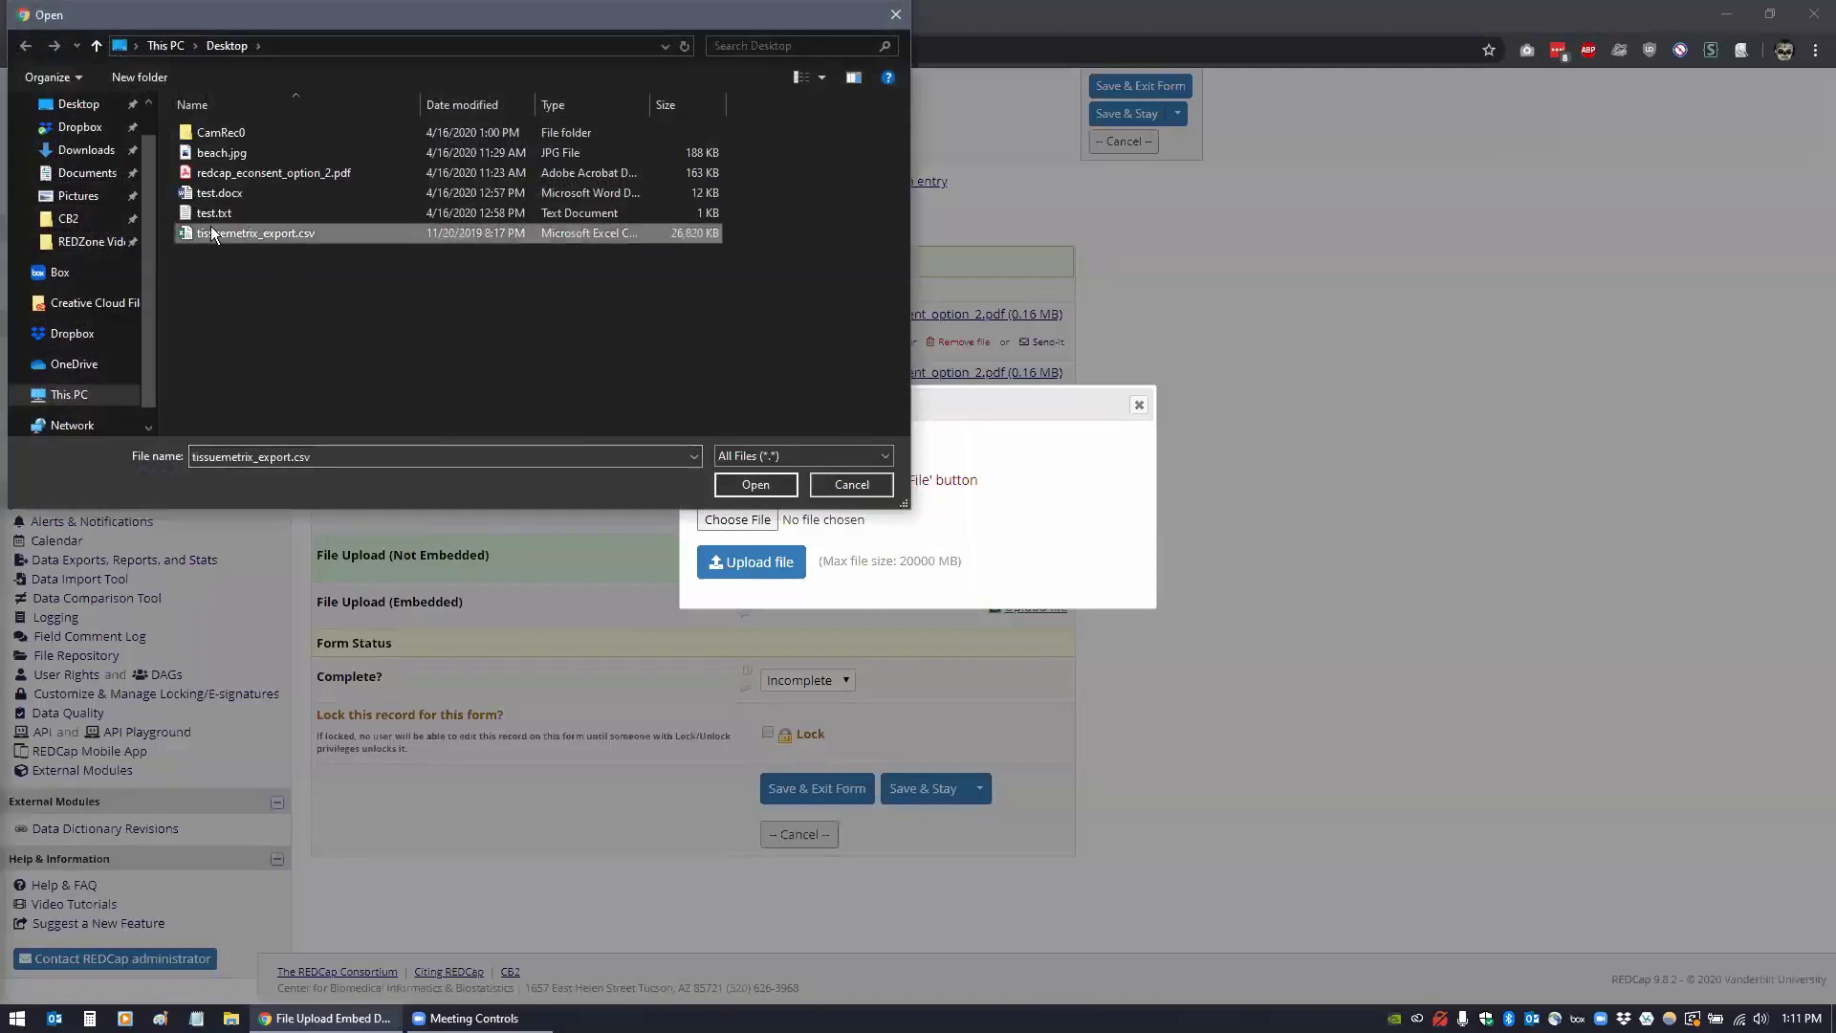
left_click(206, 214)
left_click(752, 486)
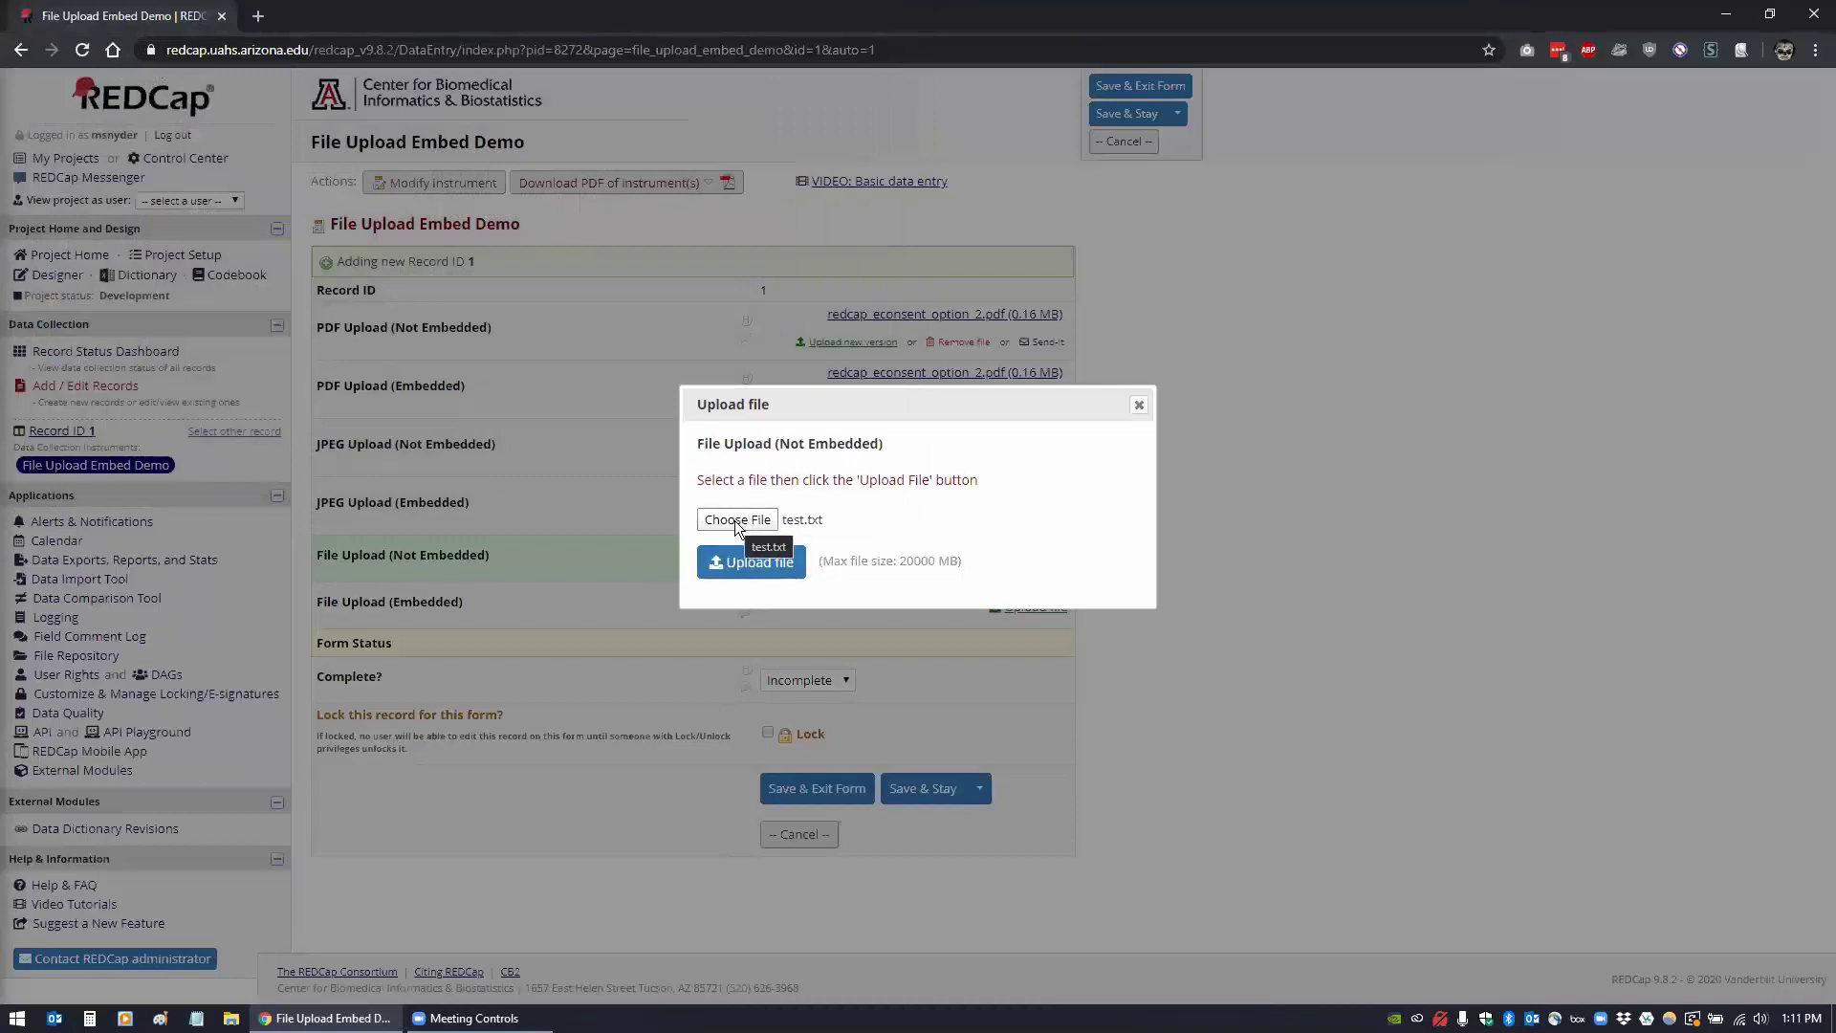
left_click(738, 526)
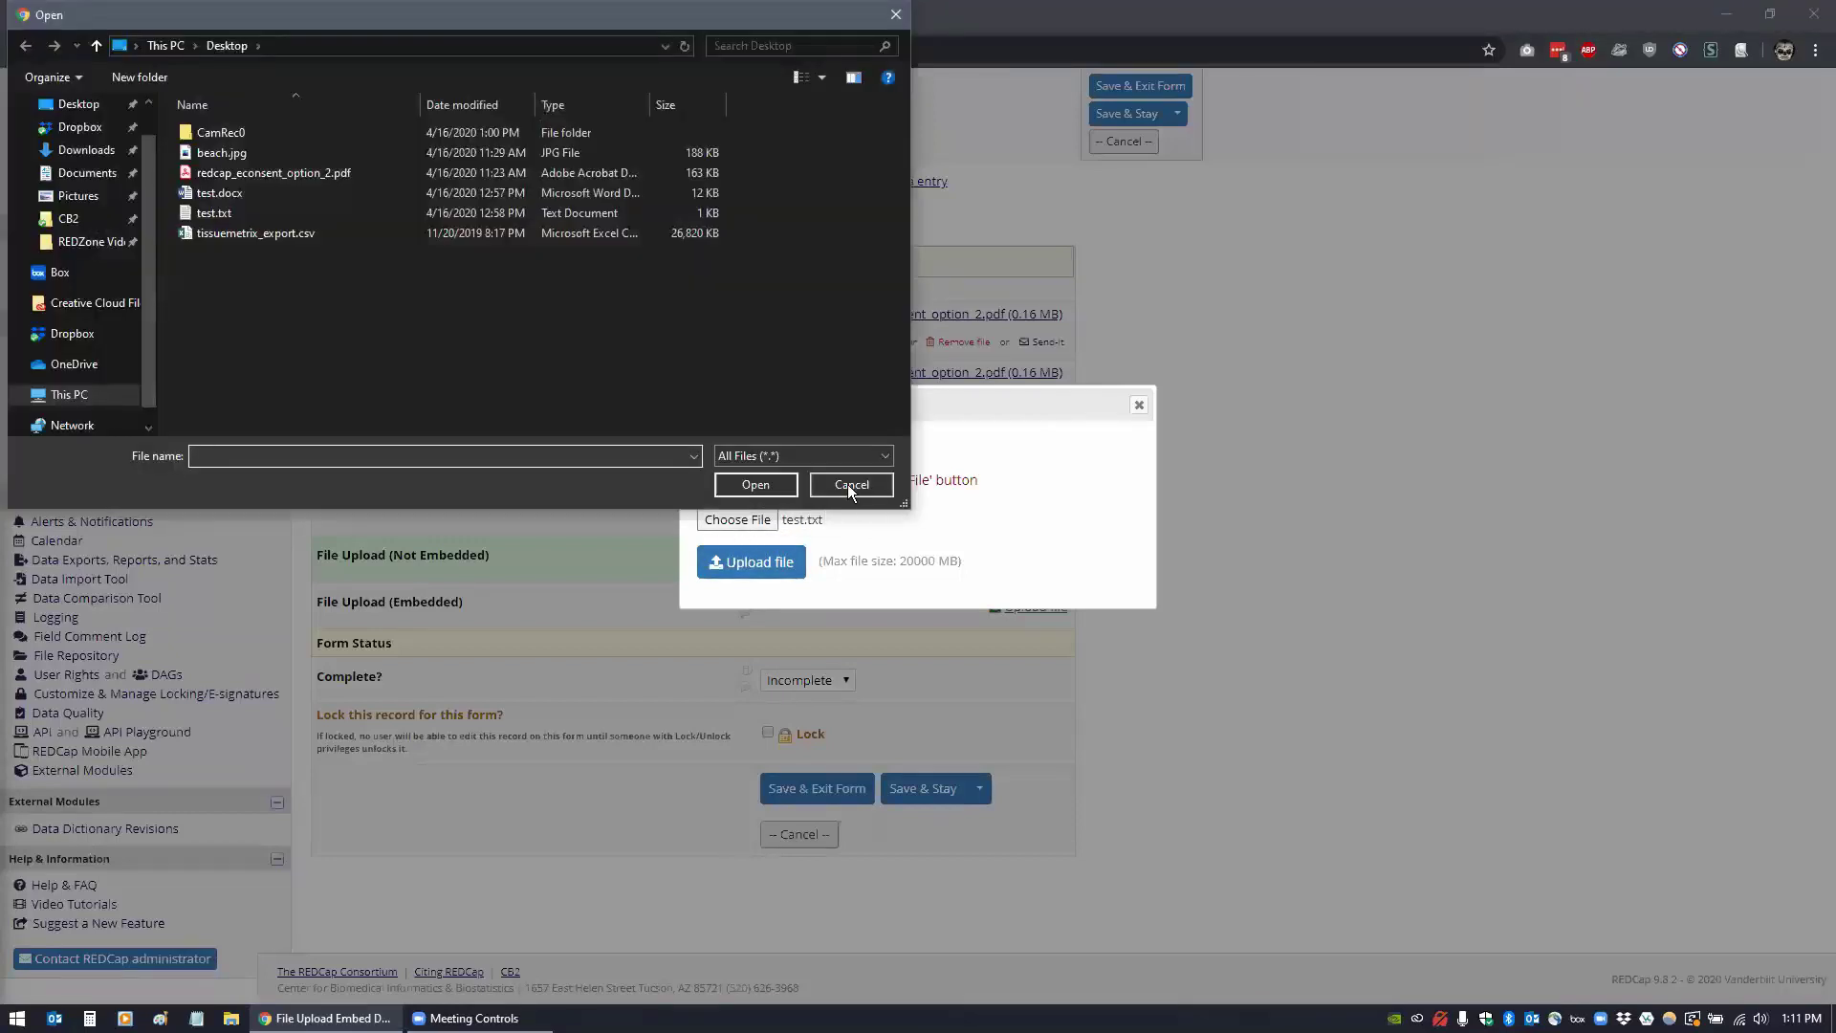
left_click(848, 484)
left_click(750, 561)
left_click(999, 579)
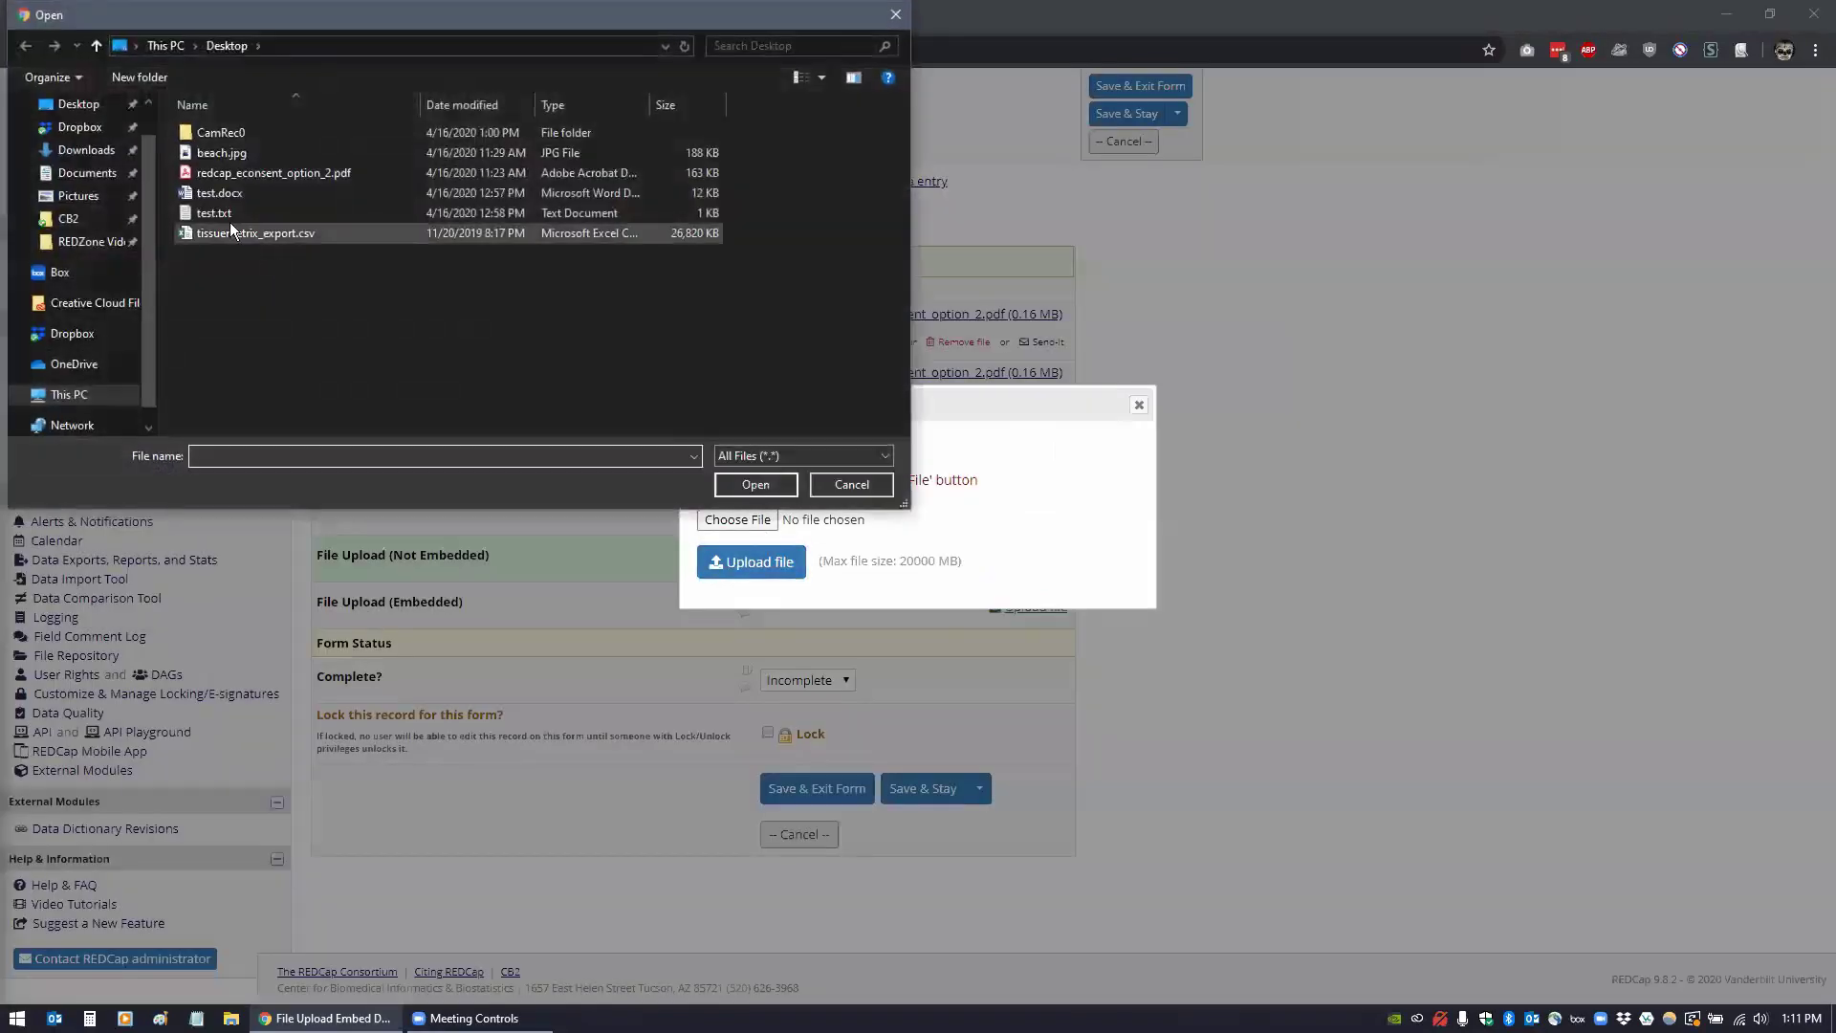
left_click(216, 214)
left_click(748, 483)
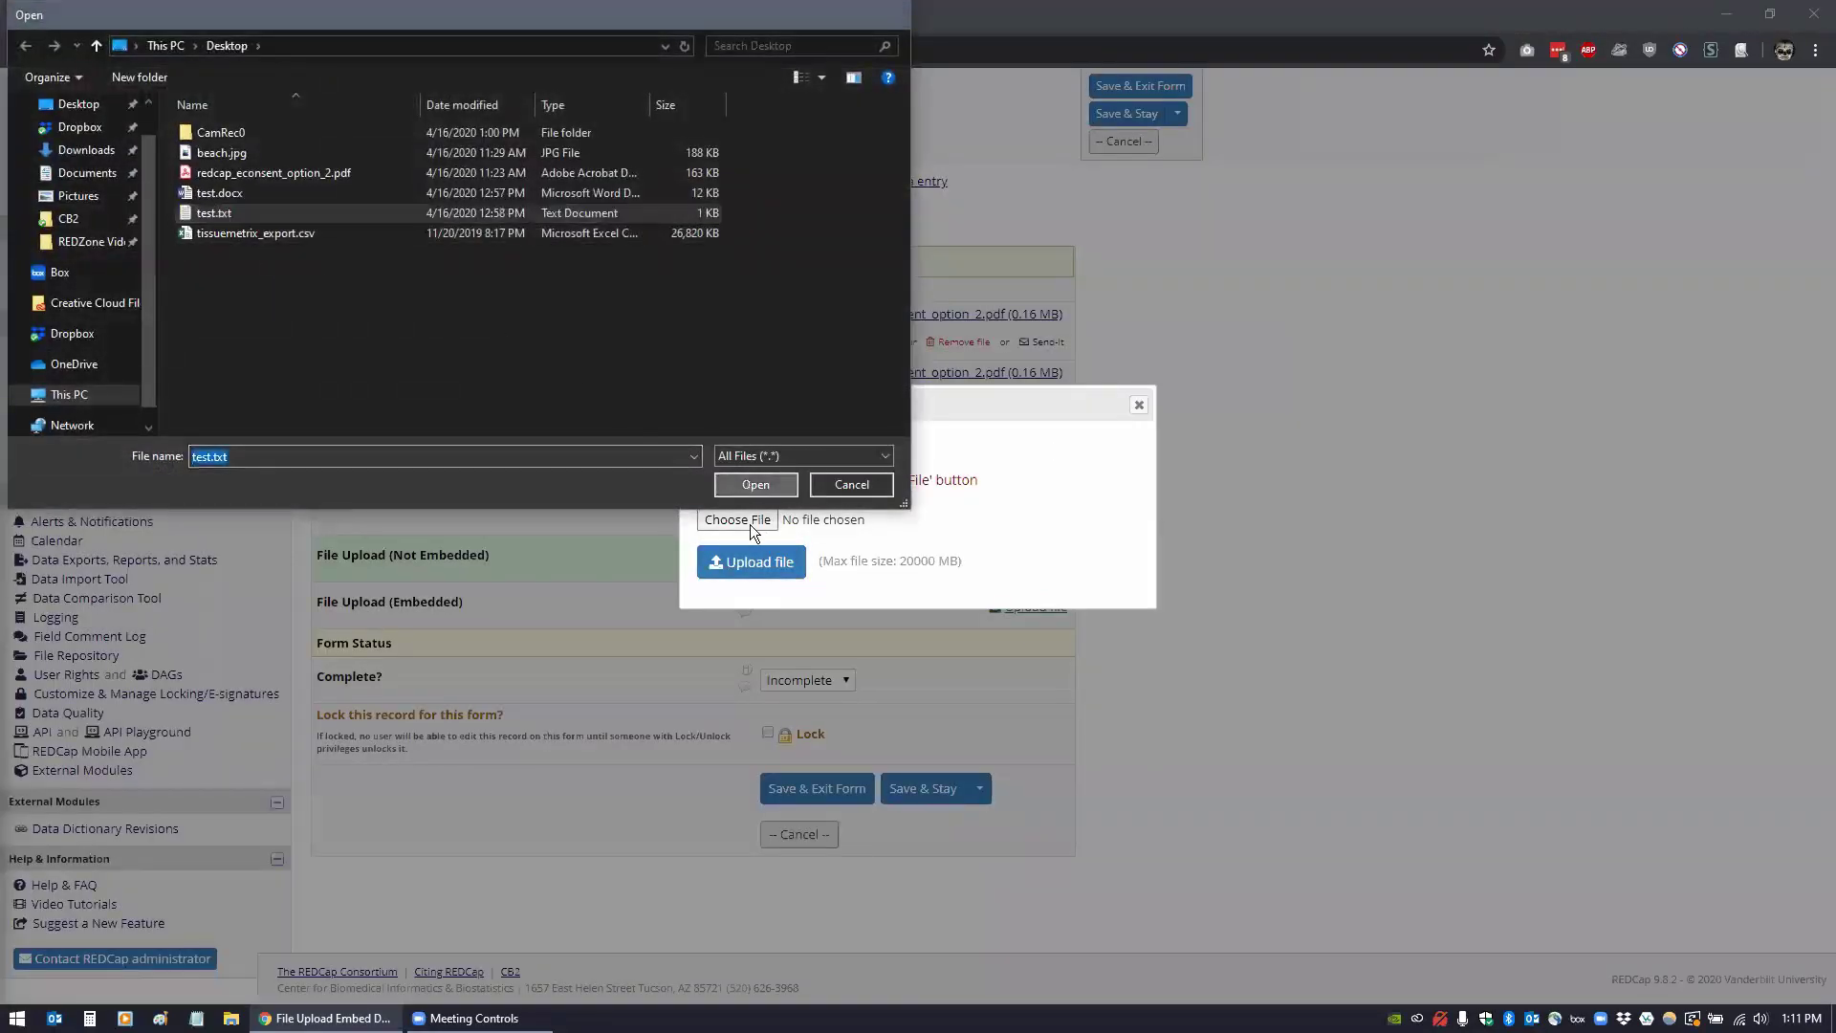
left_click(765, 561)
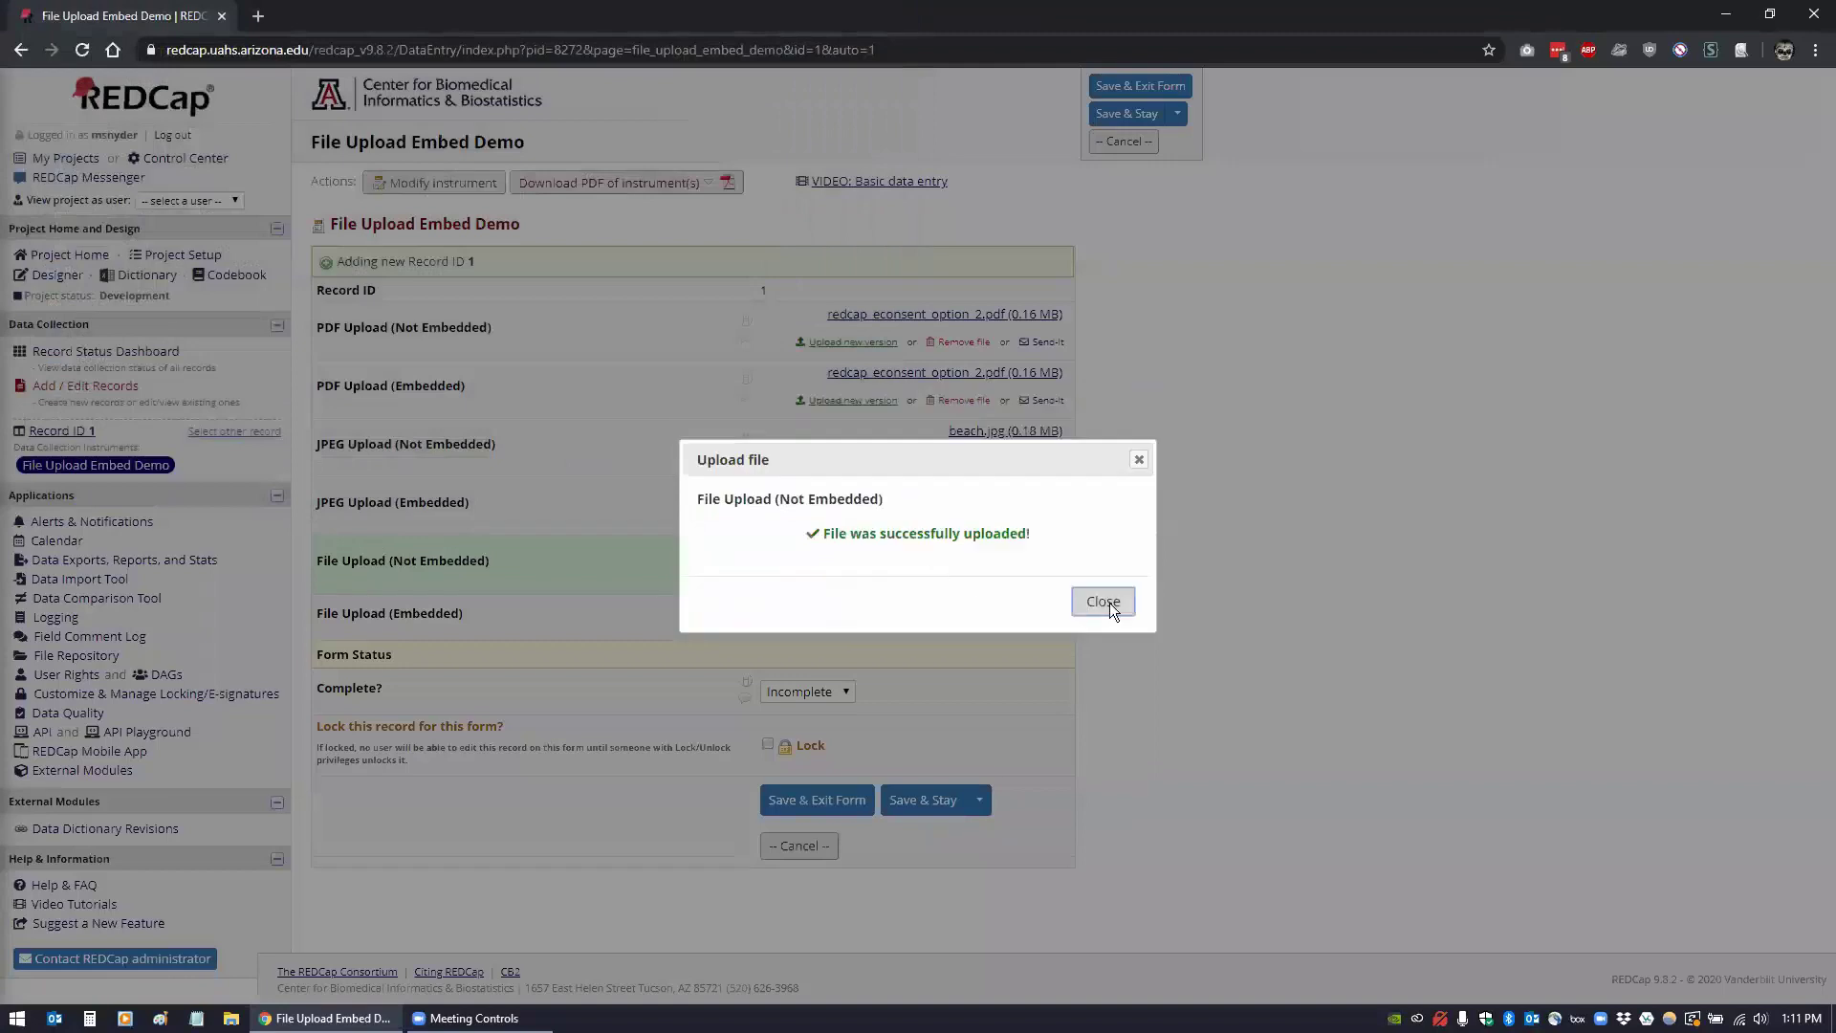
left_click(1109, 602)
- Upload test.txt to the File Upload (Embedded) field
left_click(1031, 618)
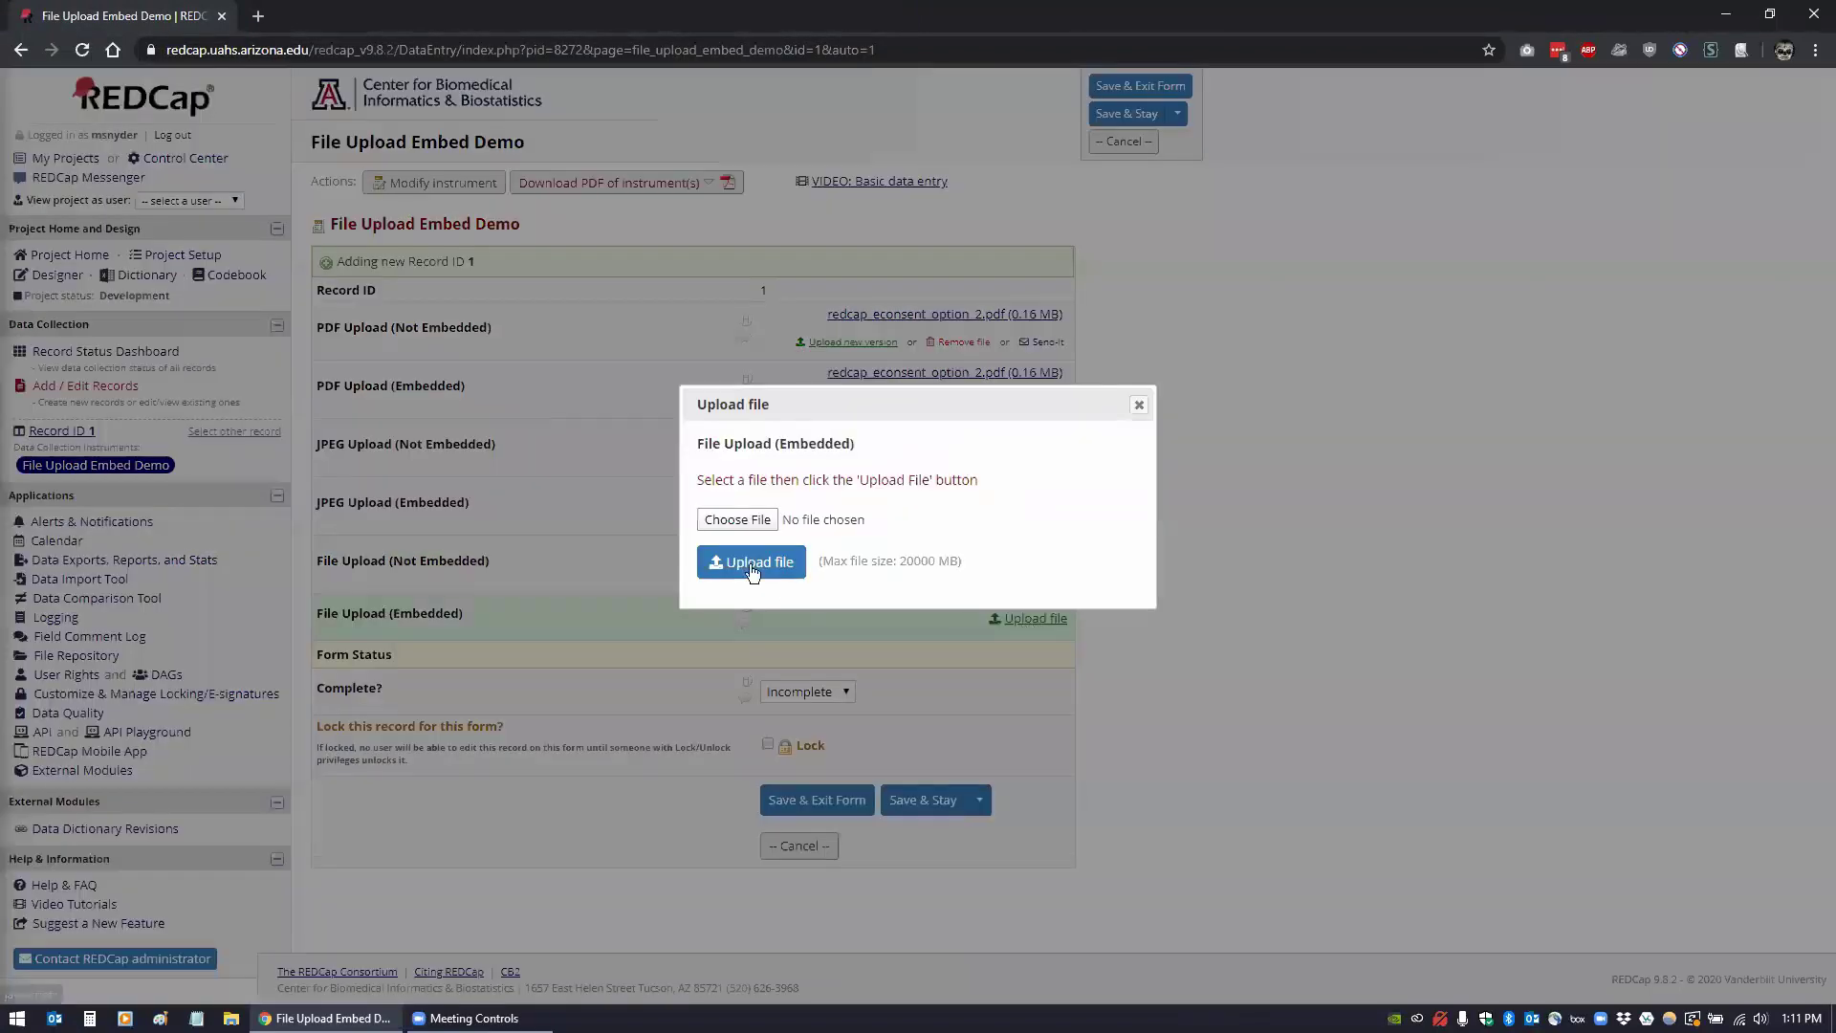
left_click(723, 524)
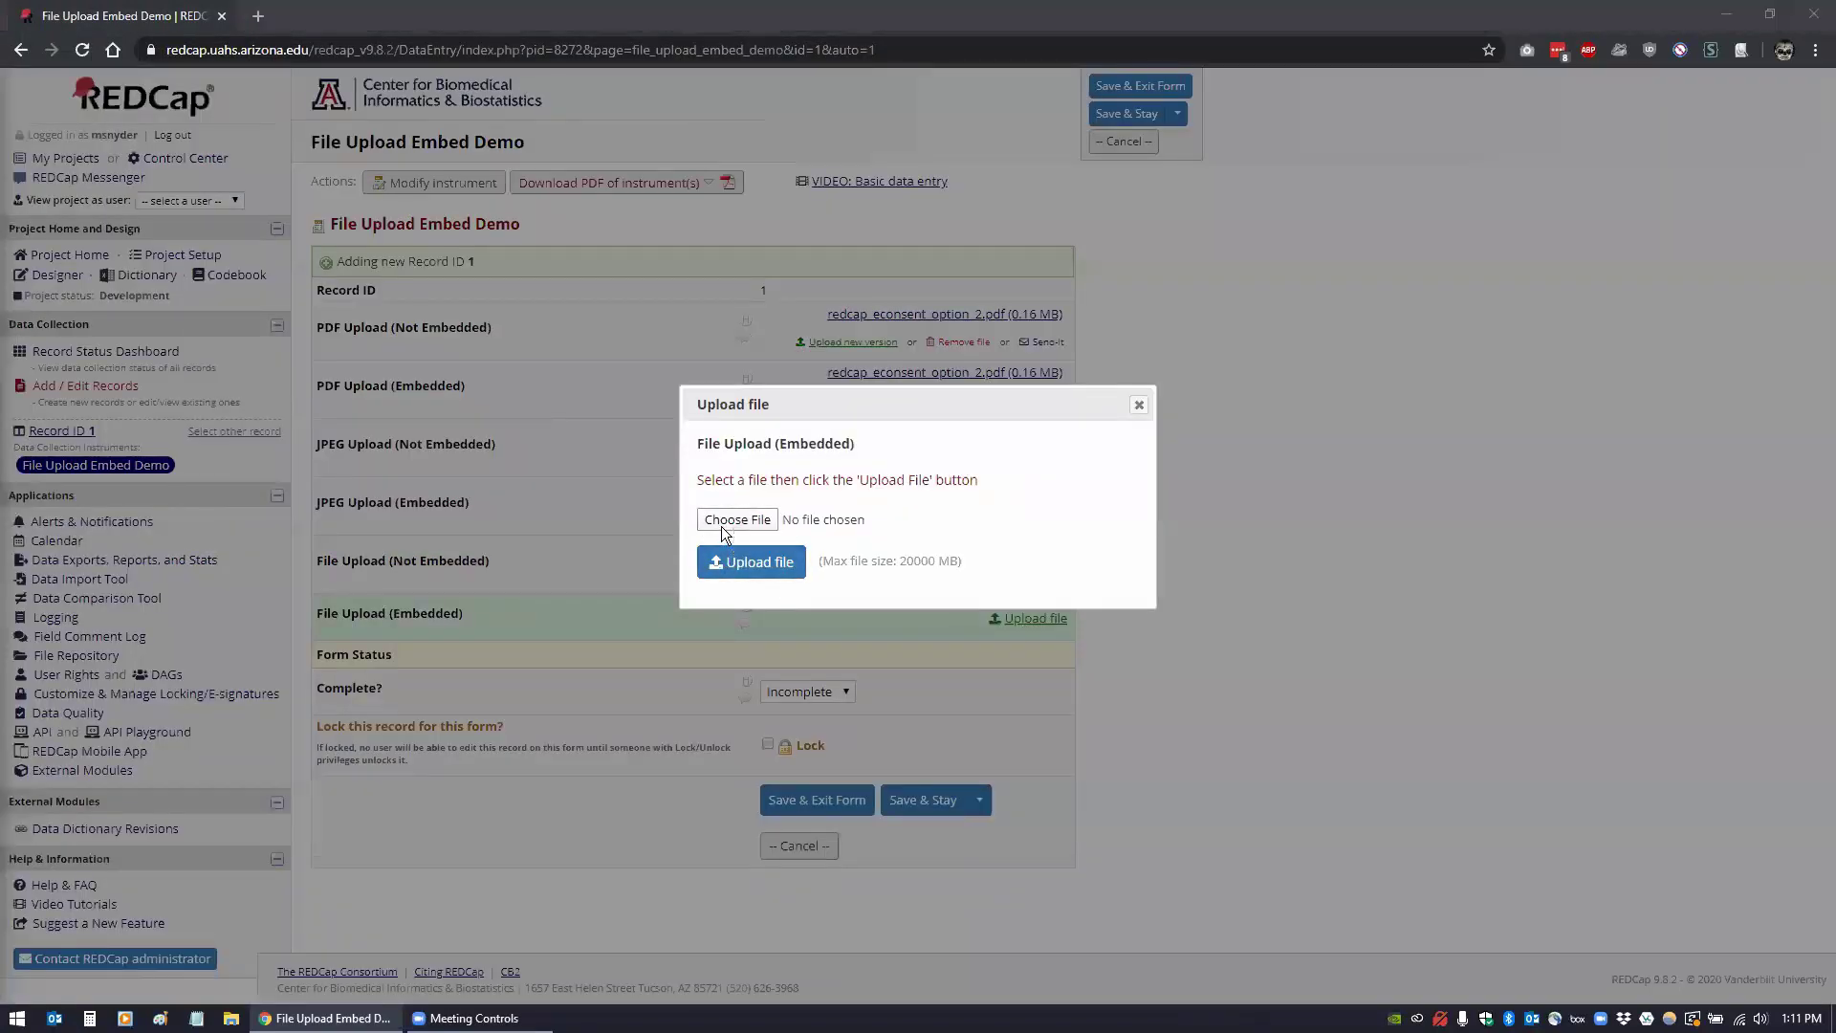
left_click(230, 214)
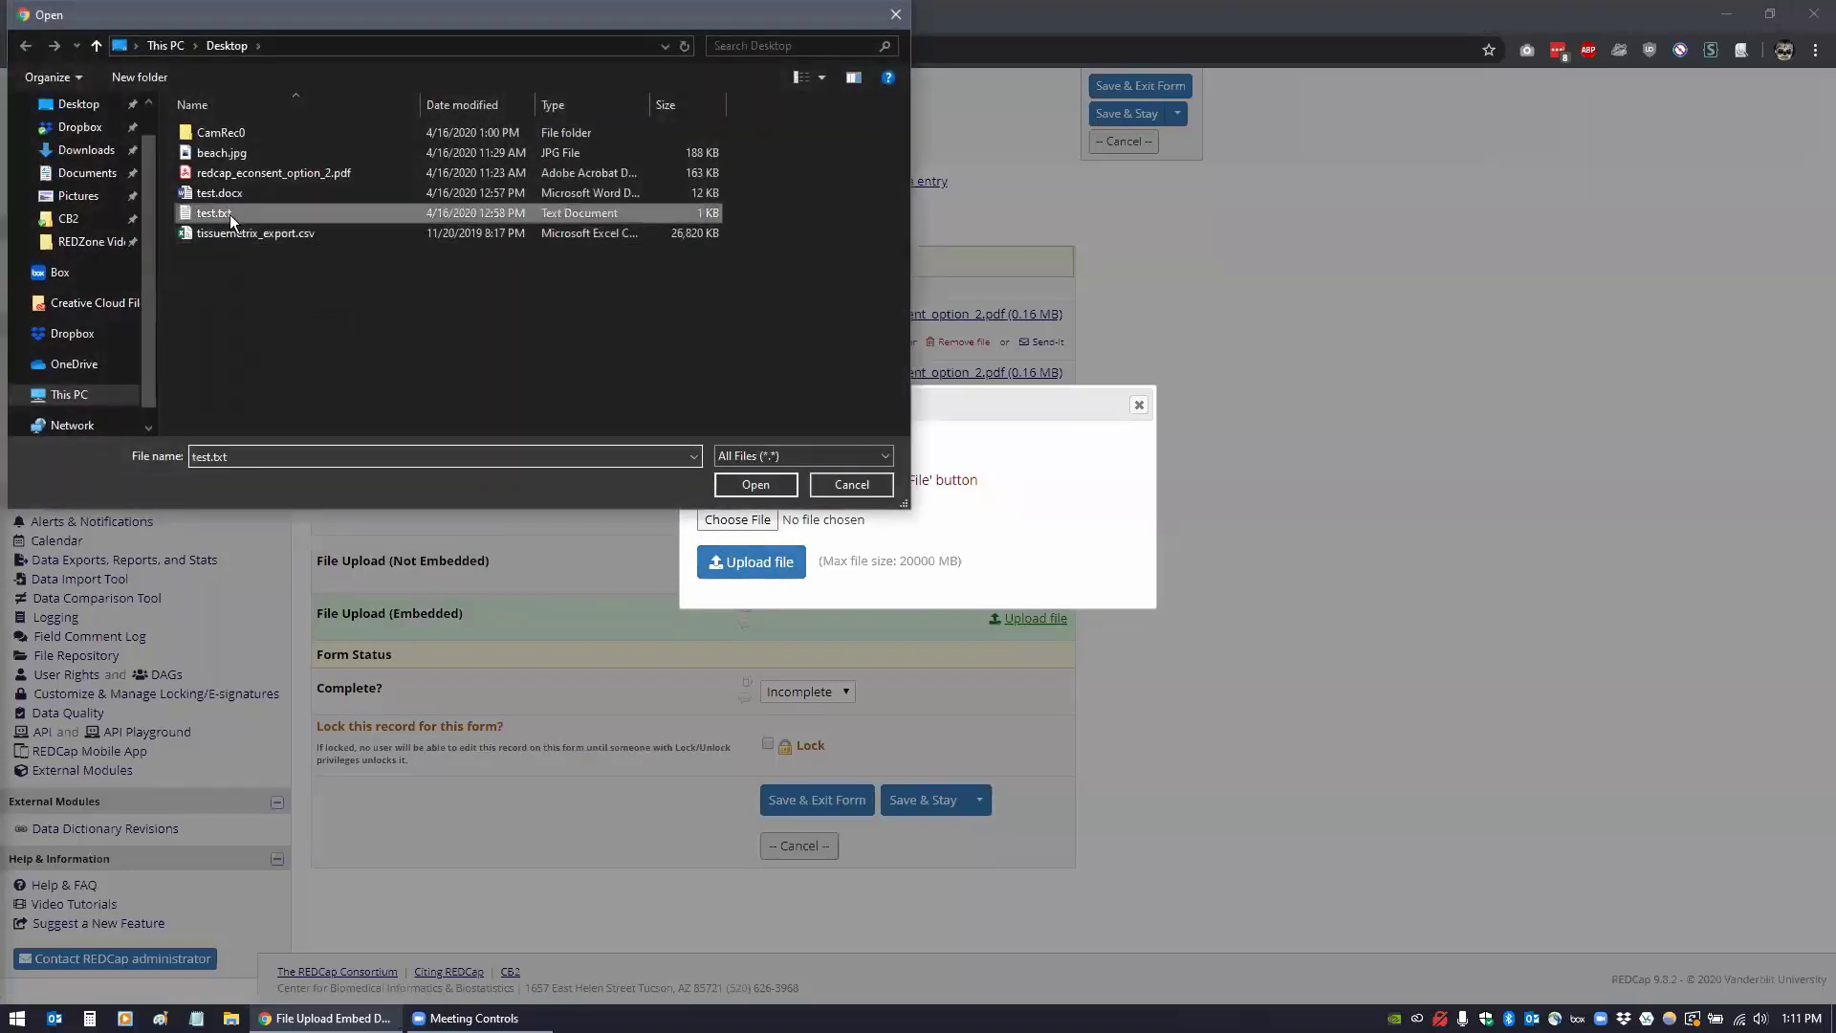
left_click(742, 488)
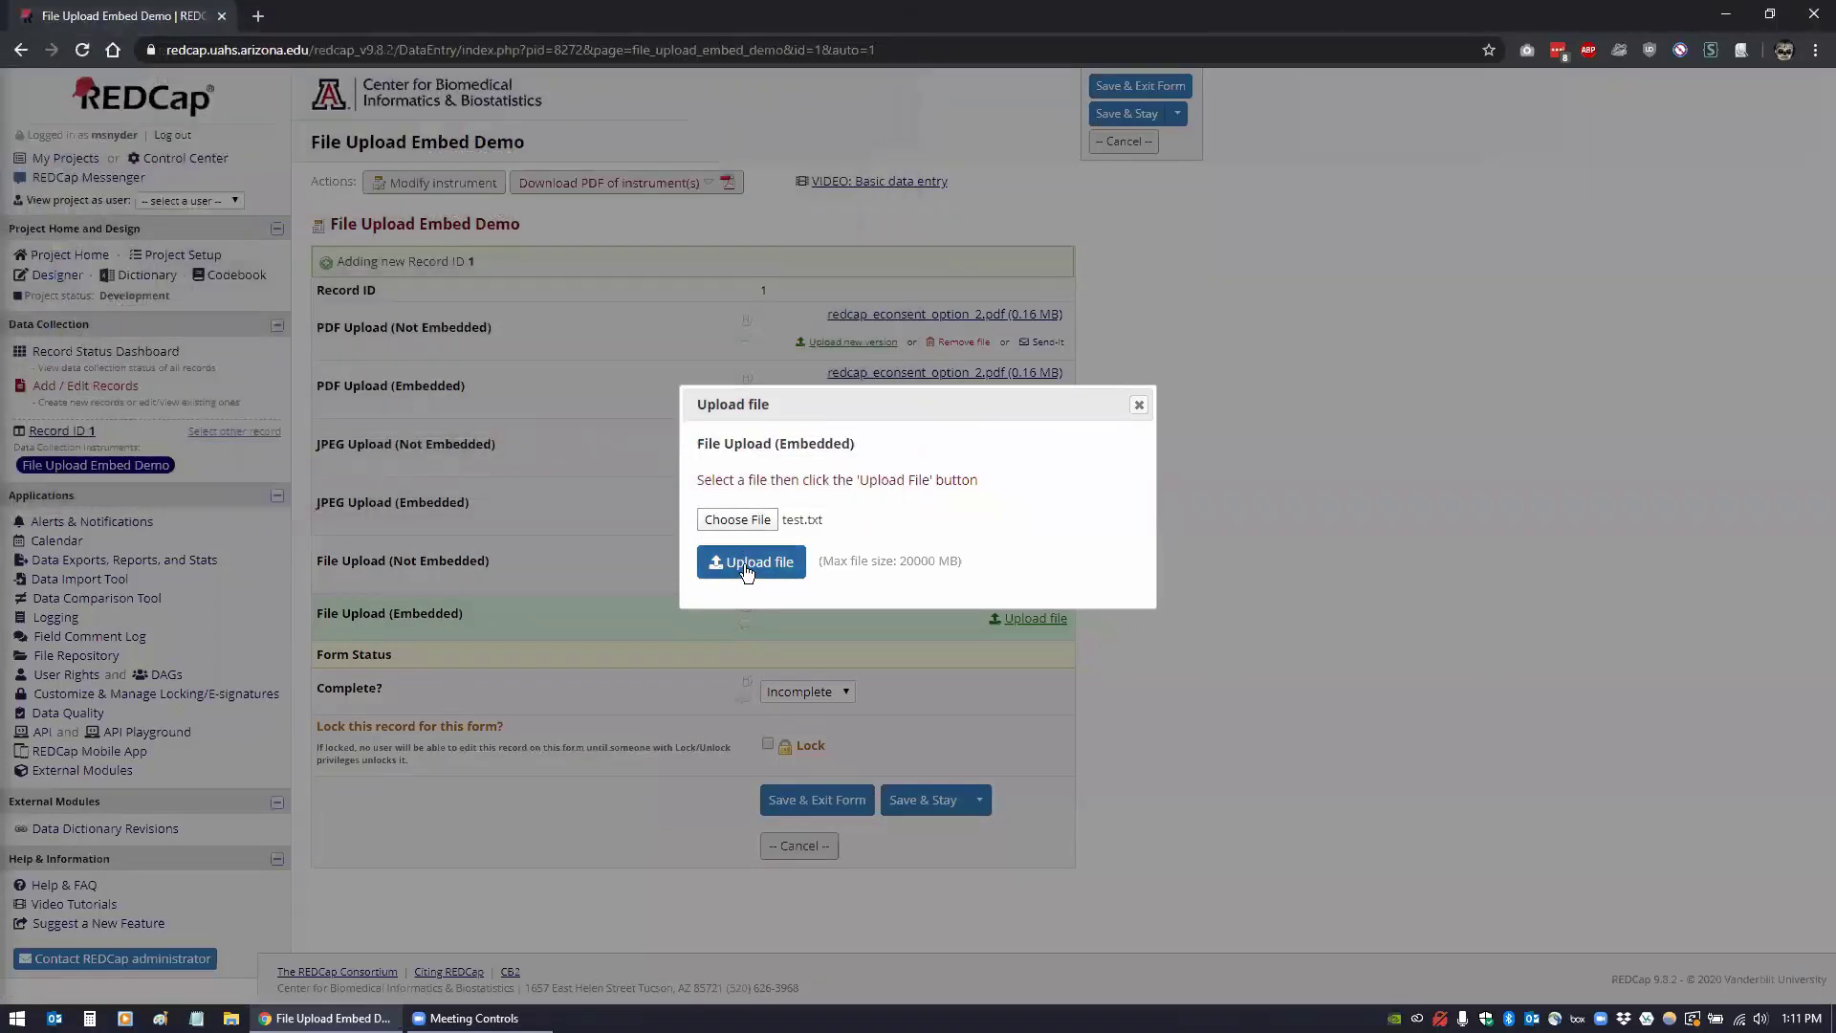
left_click(747, 568)
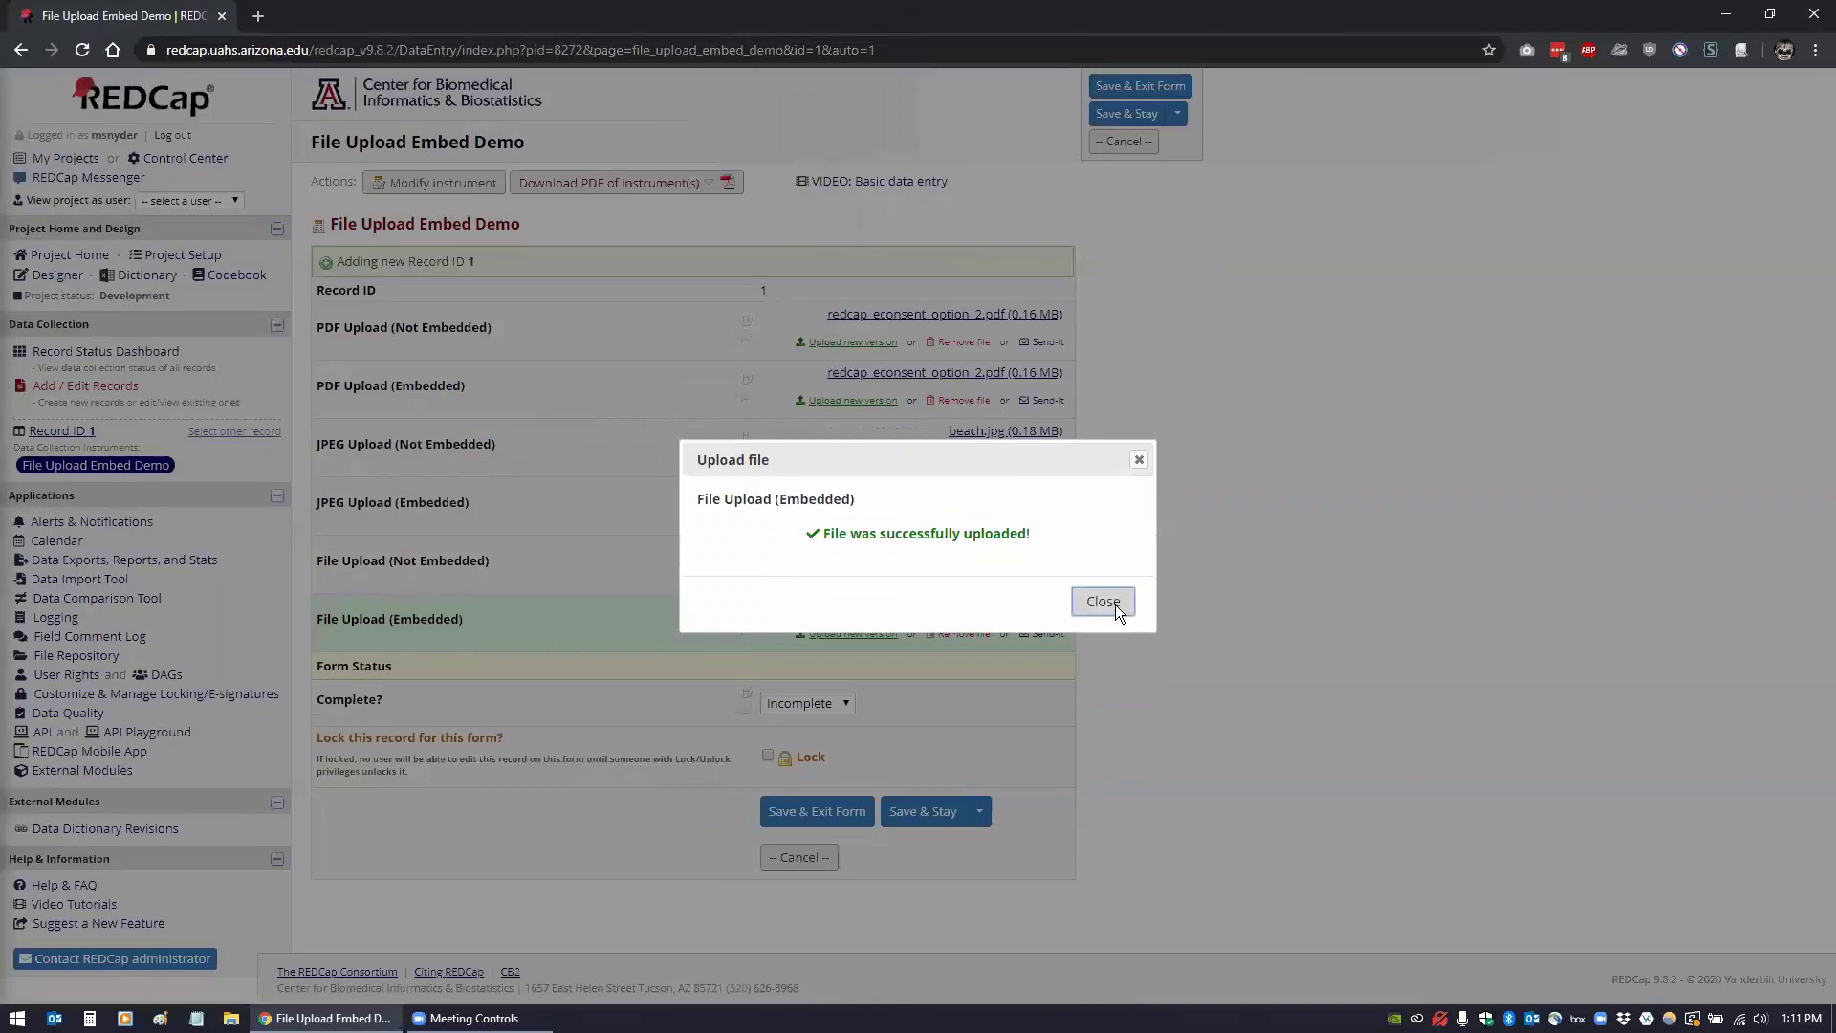
left_click(1115, 605)
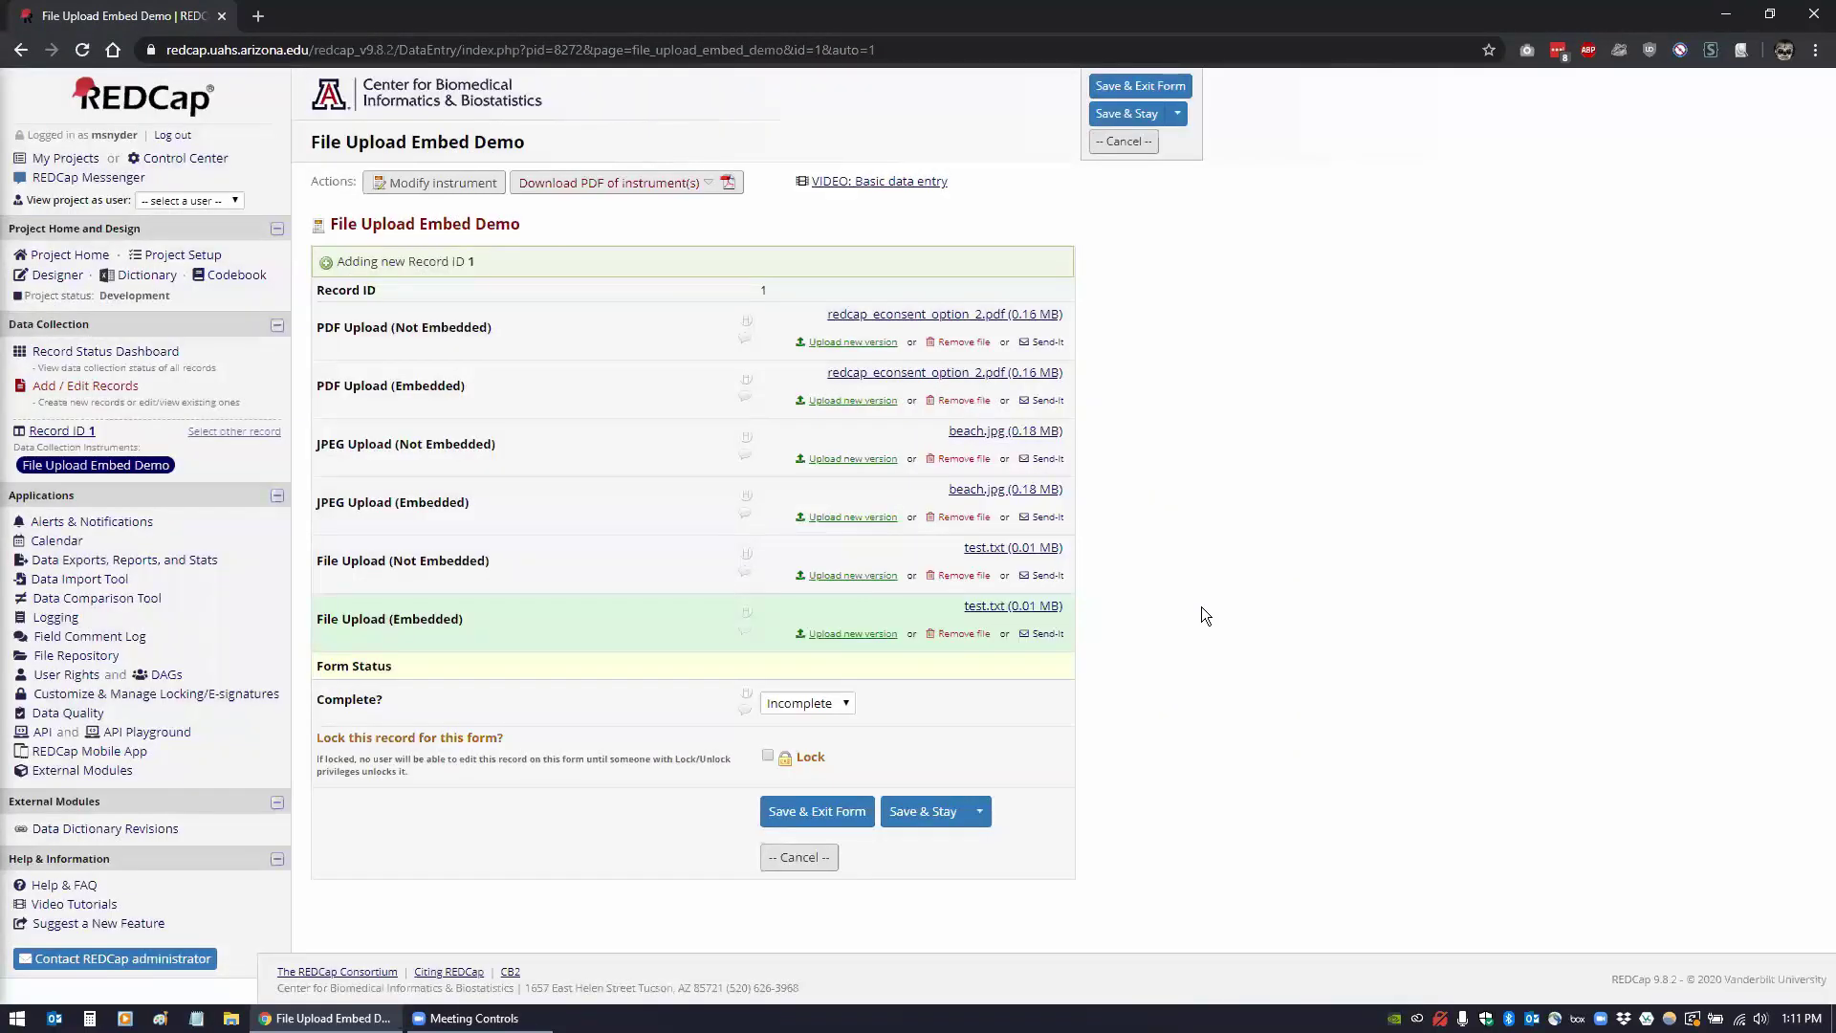
- Save record 1 with Save & Stay, cancel the PDF download, and view the inline eConsent pages
left_click(918, 812)
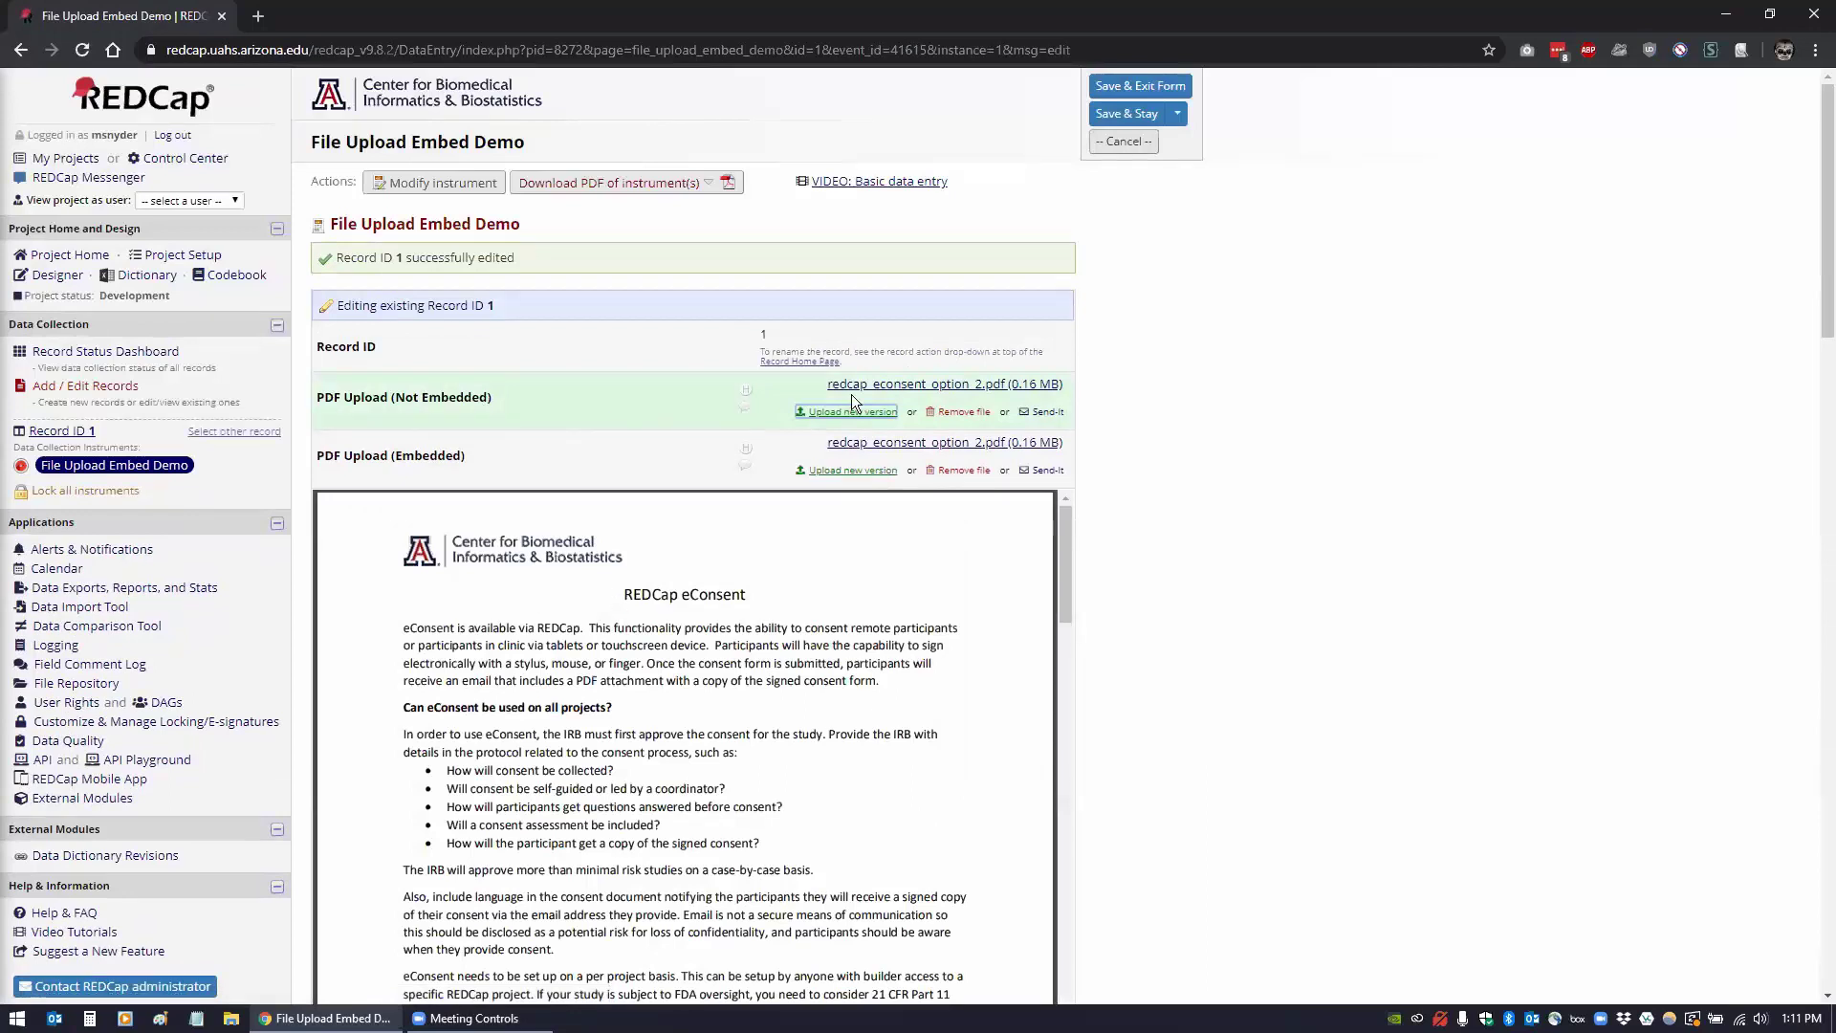
left_click(954, 386)
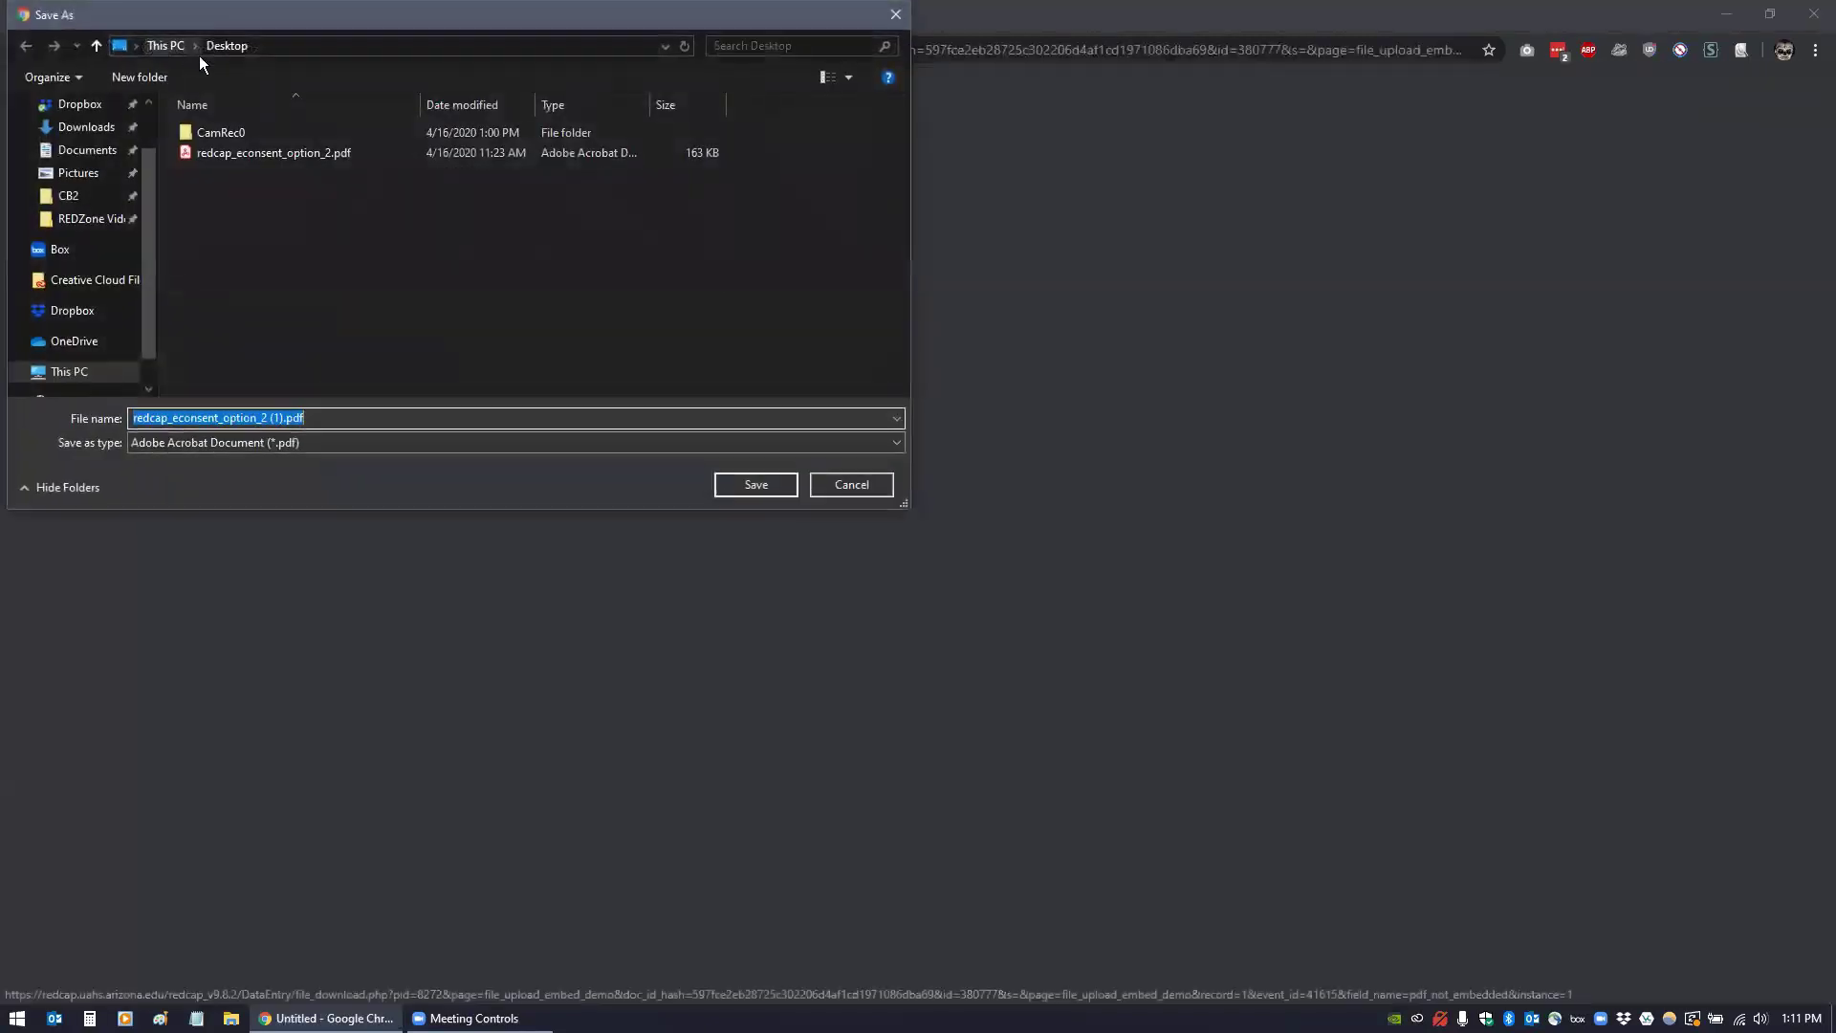
left_click(828, 486)
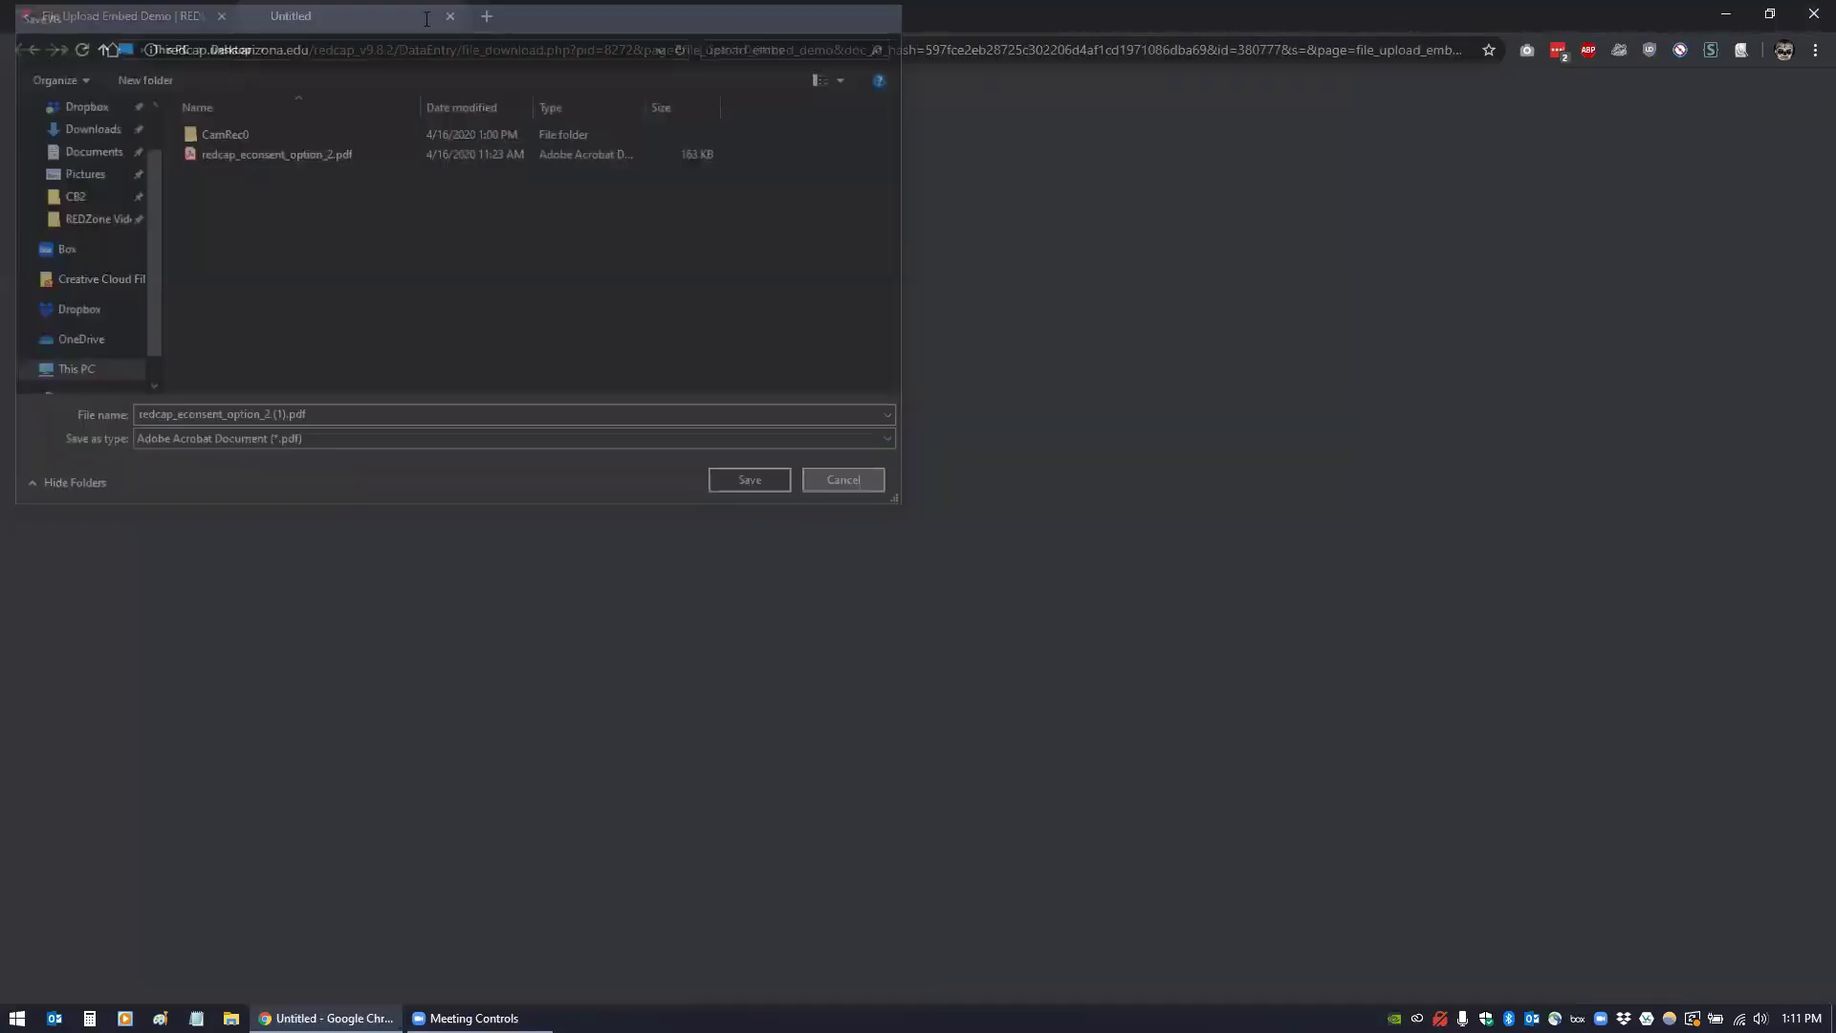
scroll(1132, 565, "down", 3)
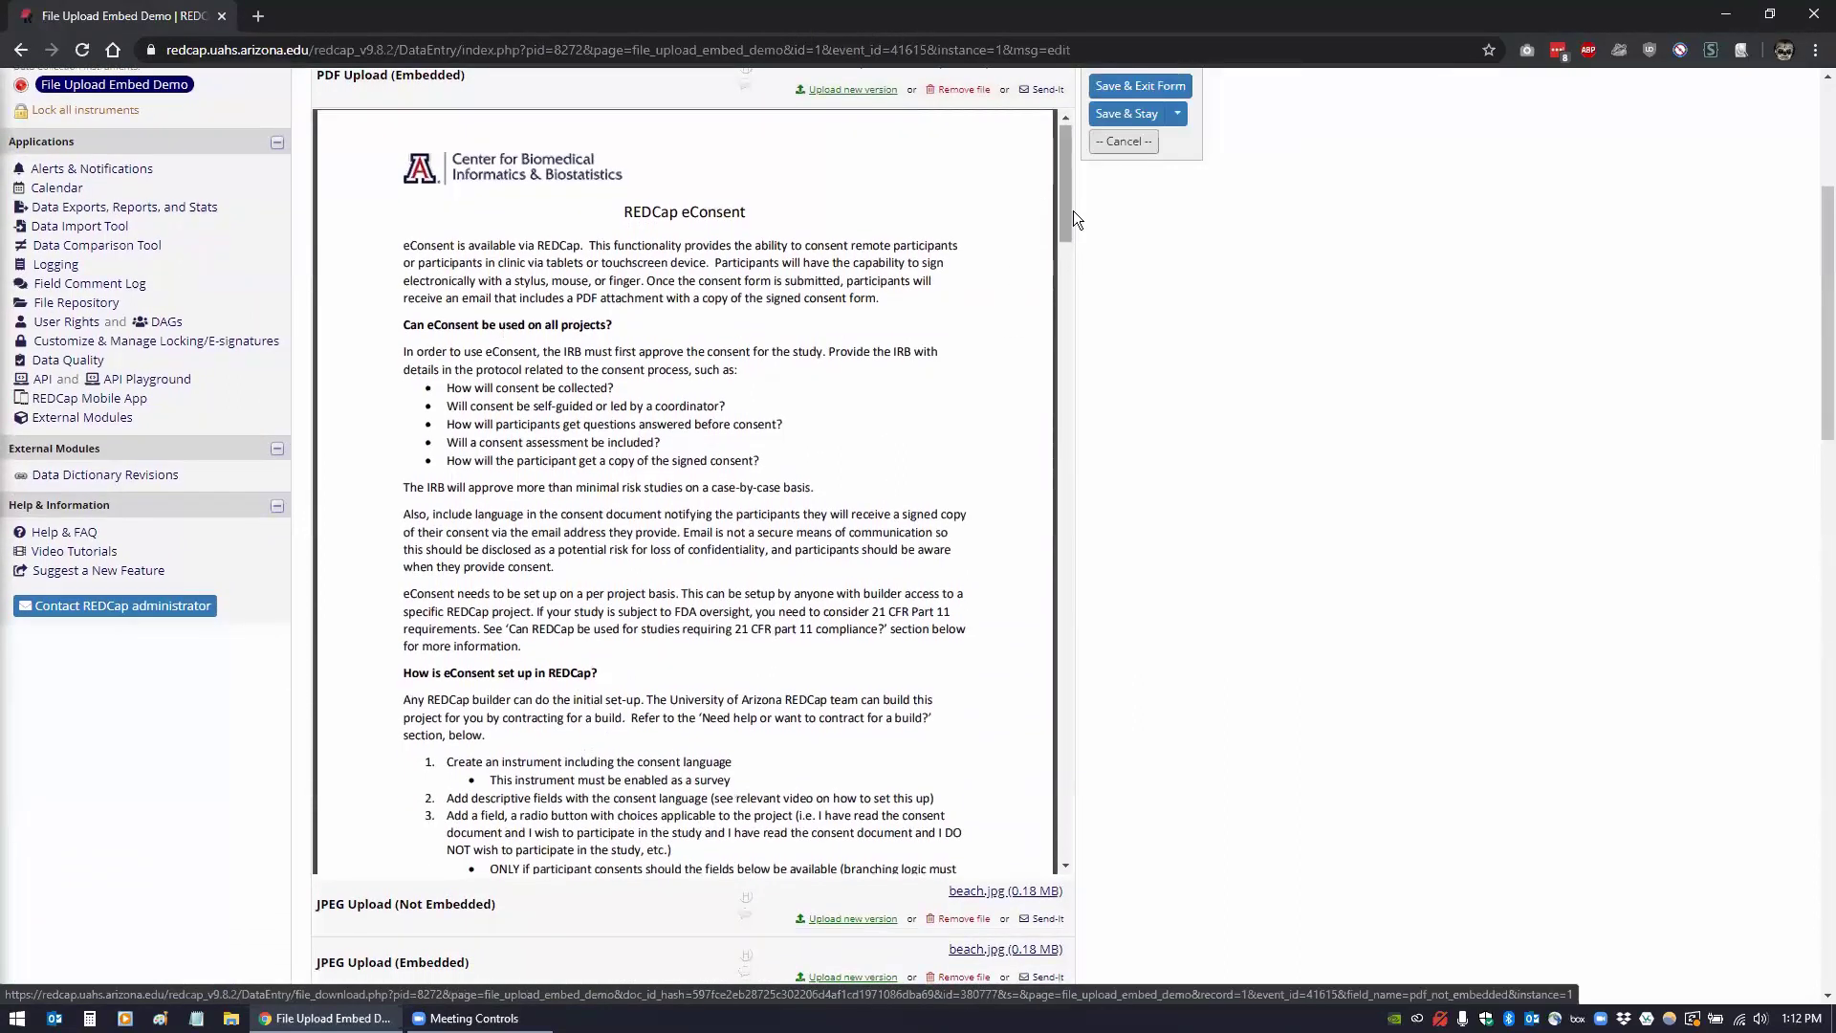
left_click_drag(1056, 184, 1064, 294)
scroll(614, 439, "down", 10)
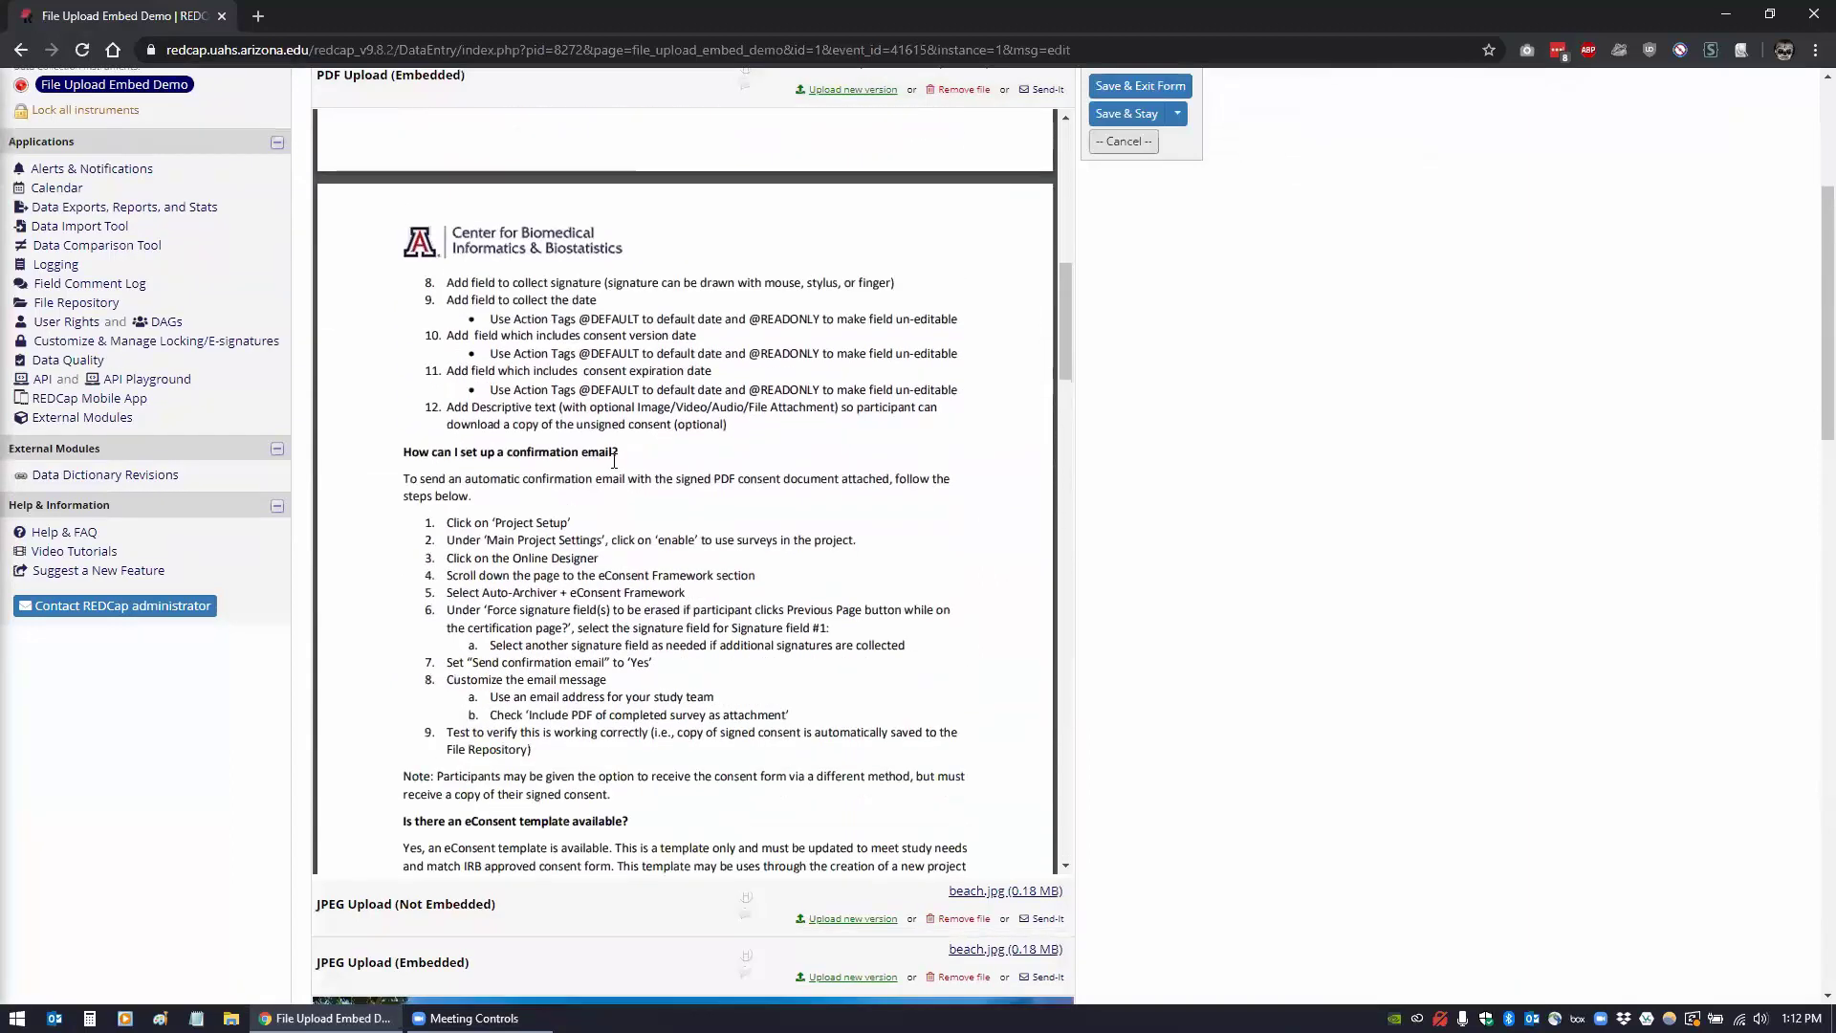
scroll(613, 461, "down", 15)
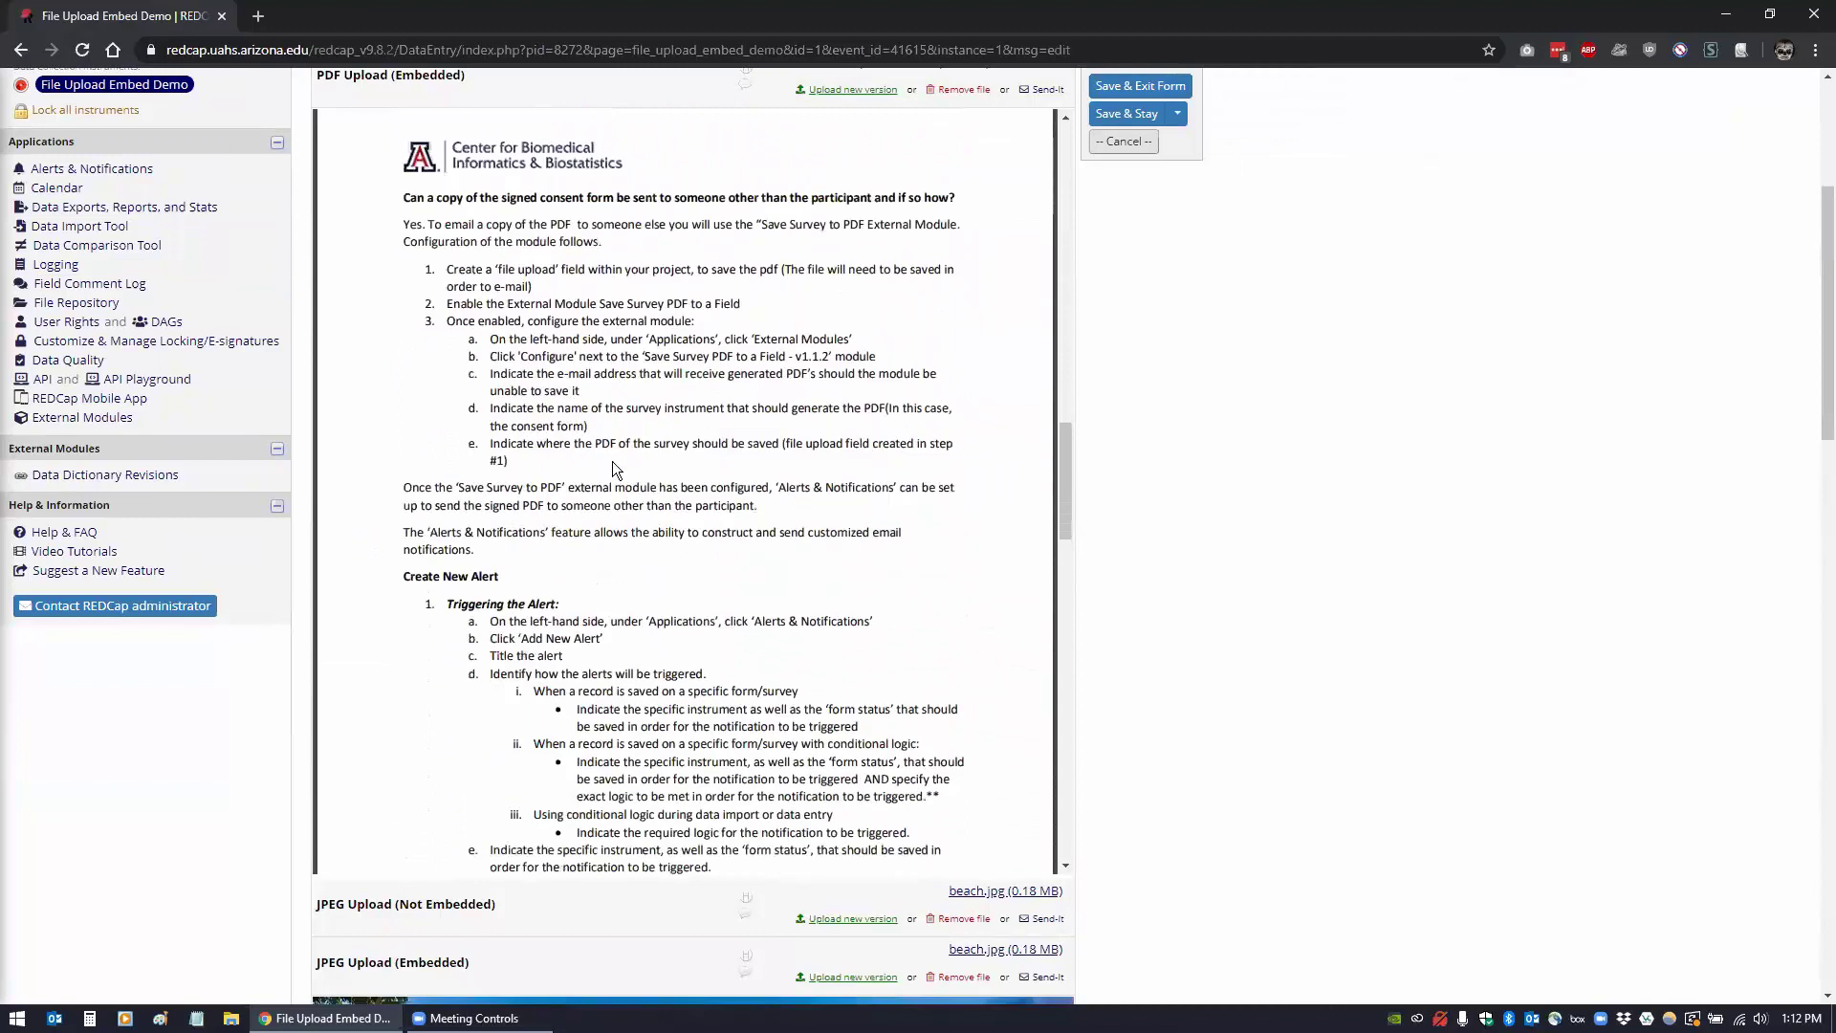
scroll(612, 460, "down", 17)
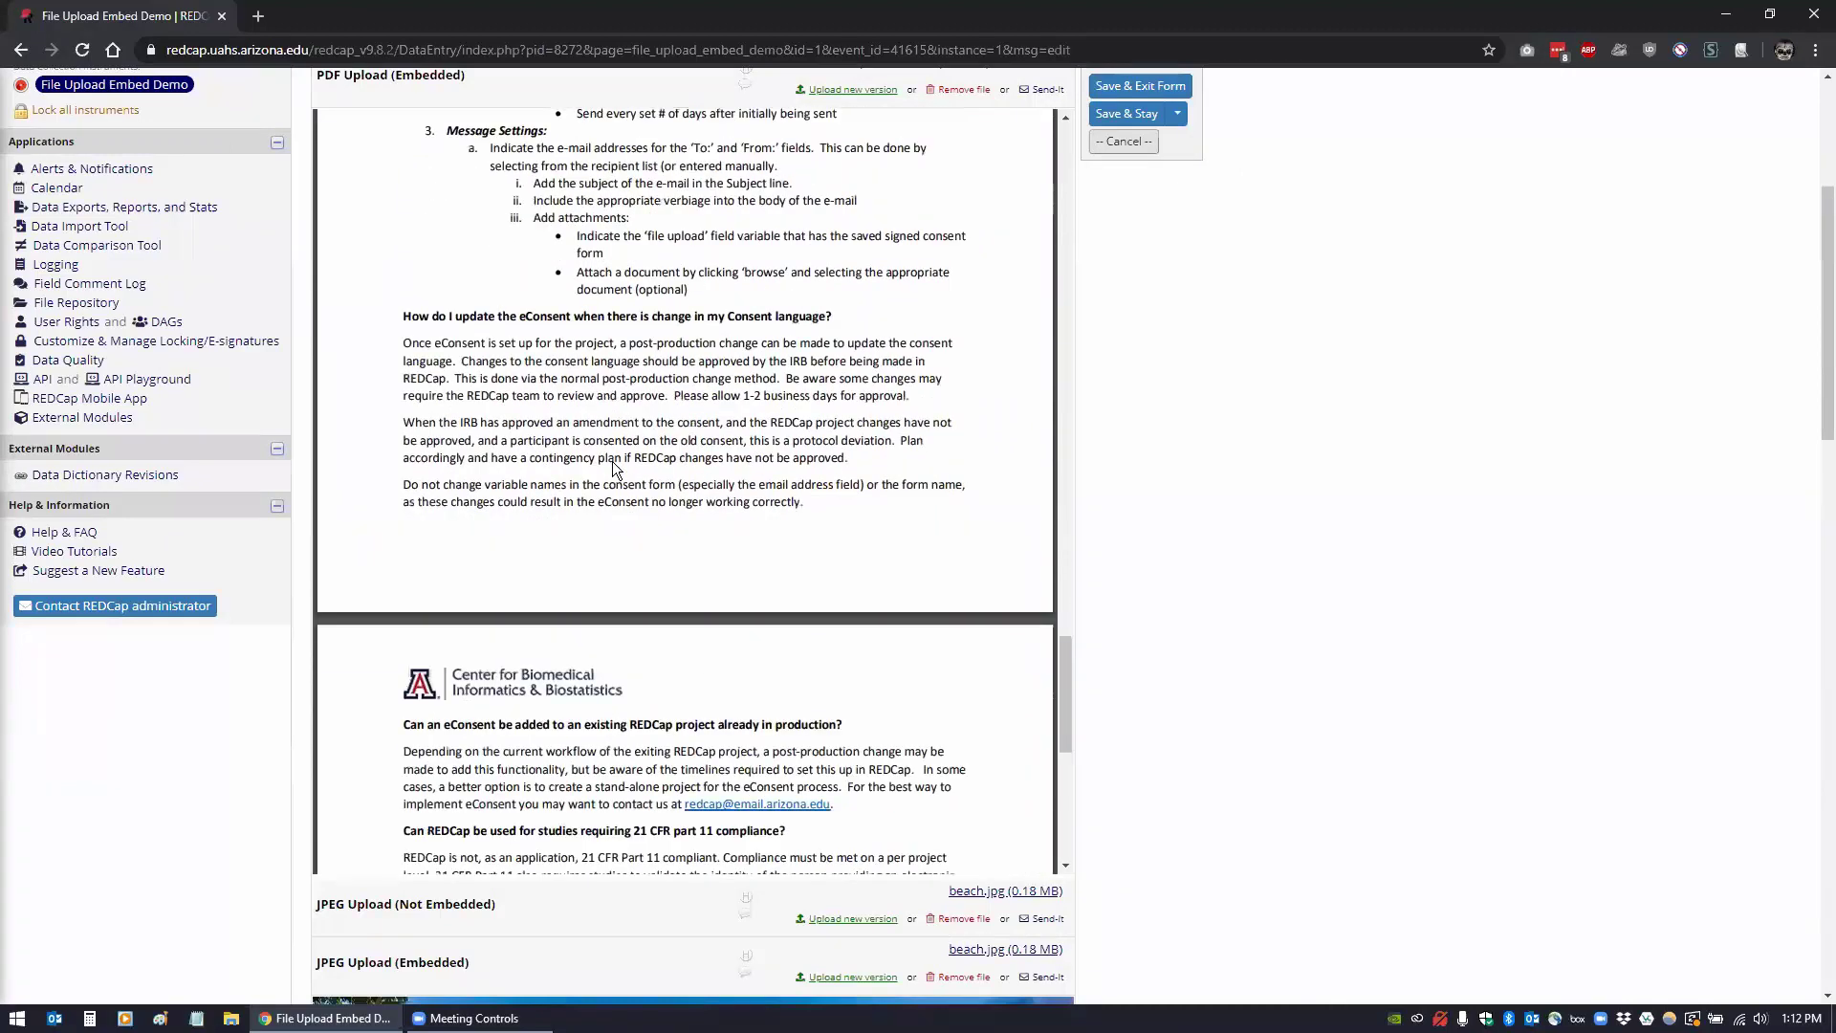
scroll(612, 469, "down", 2)
scroll(1190, 583, "down", 5)
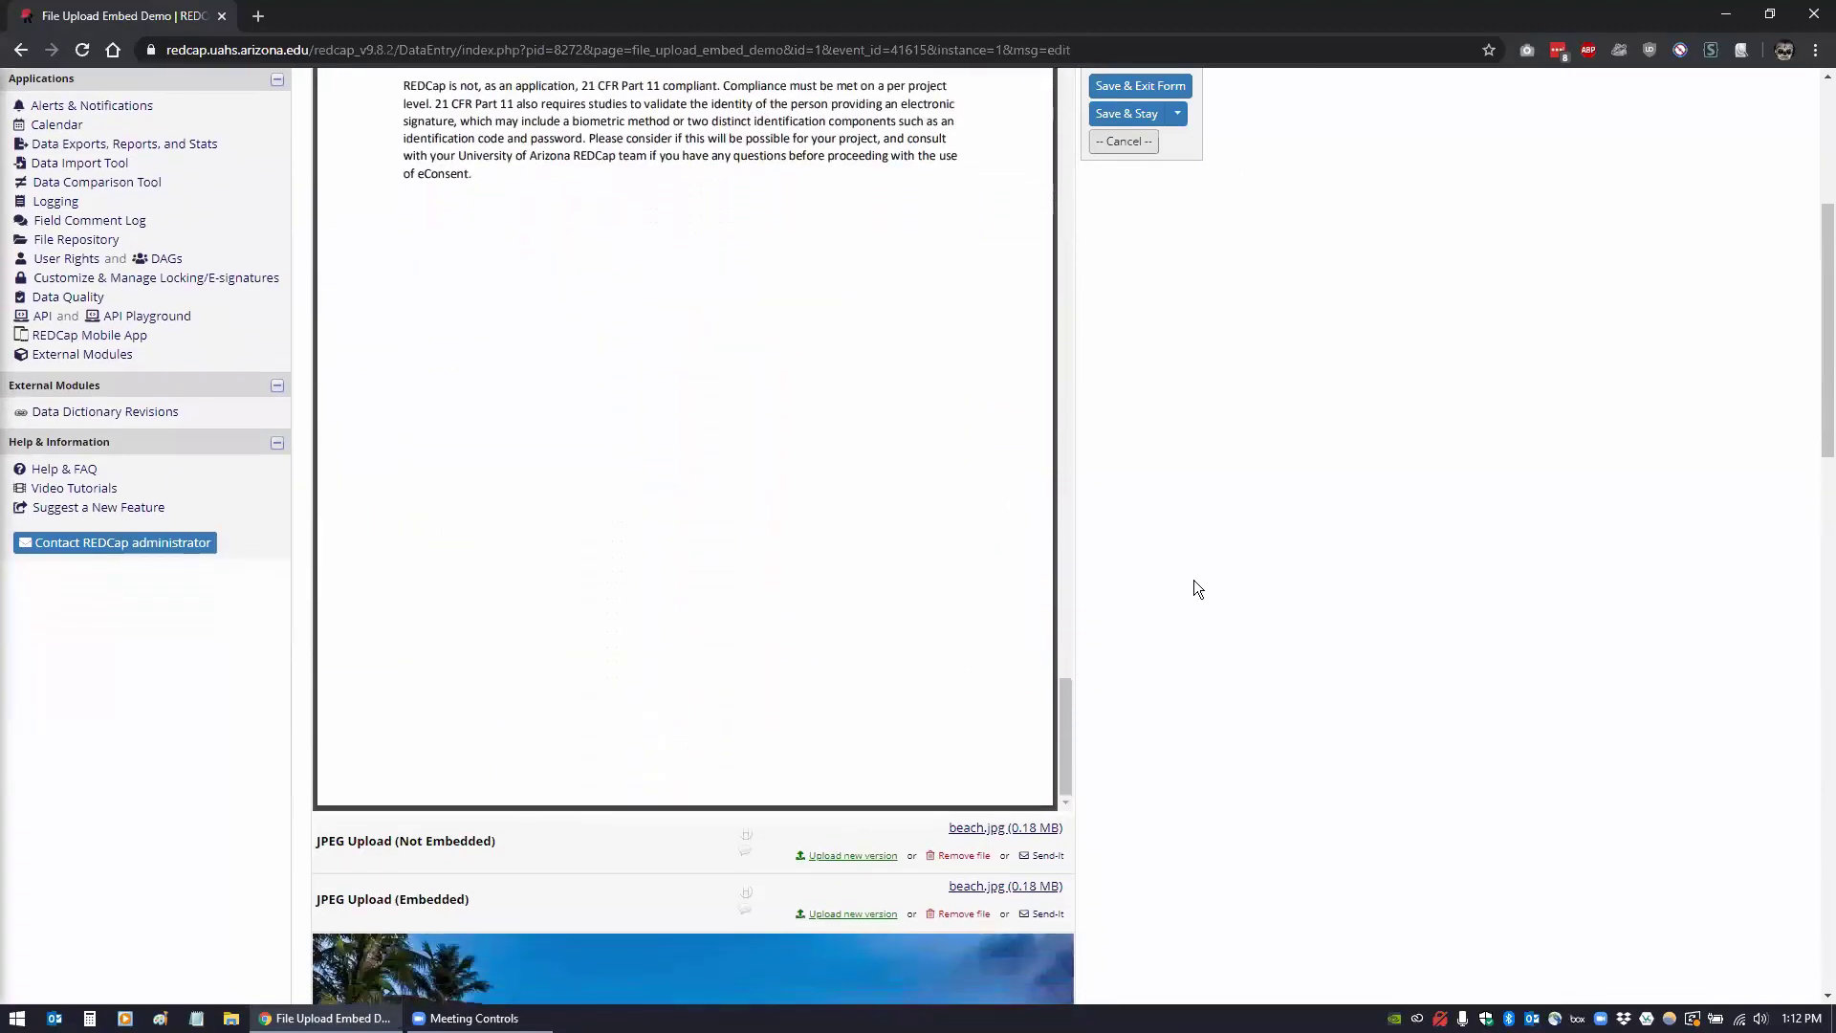
scroll(1178, 572, "down", 3)
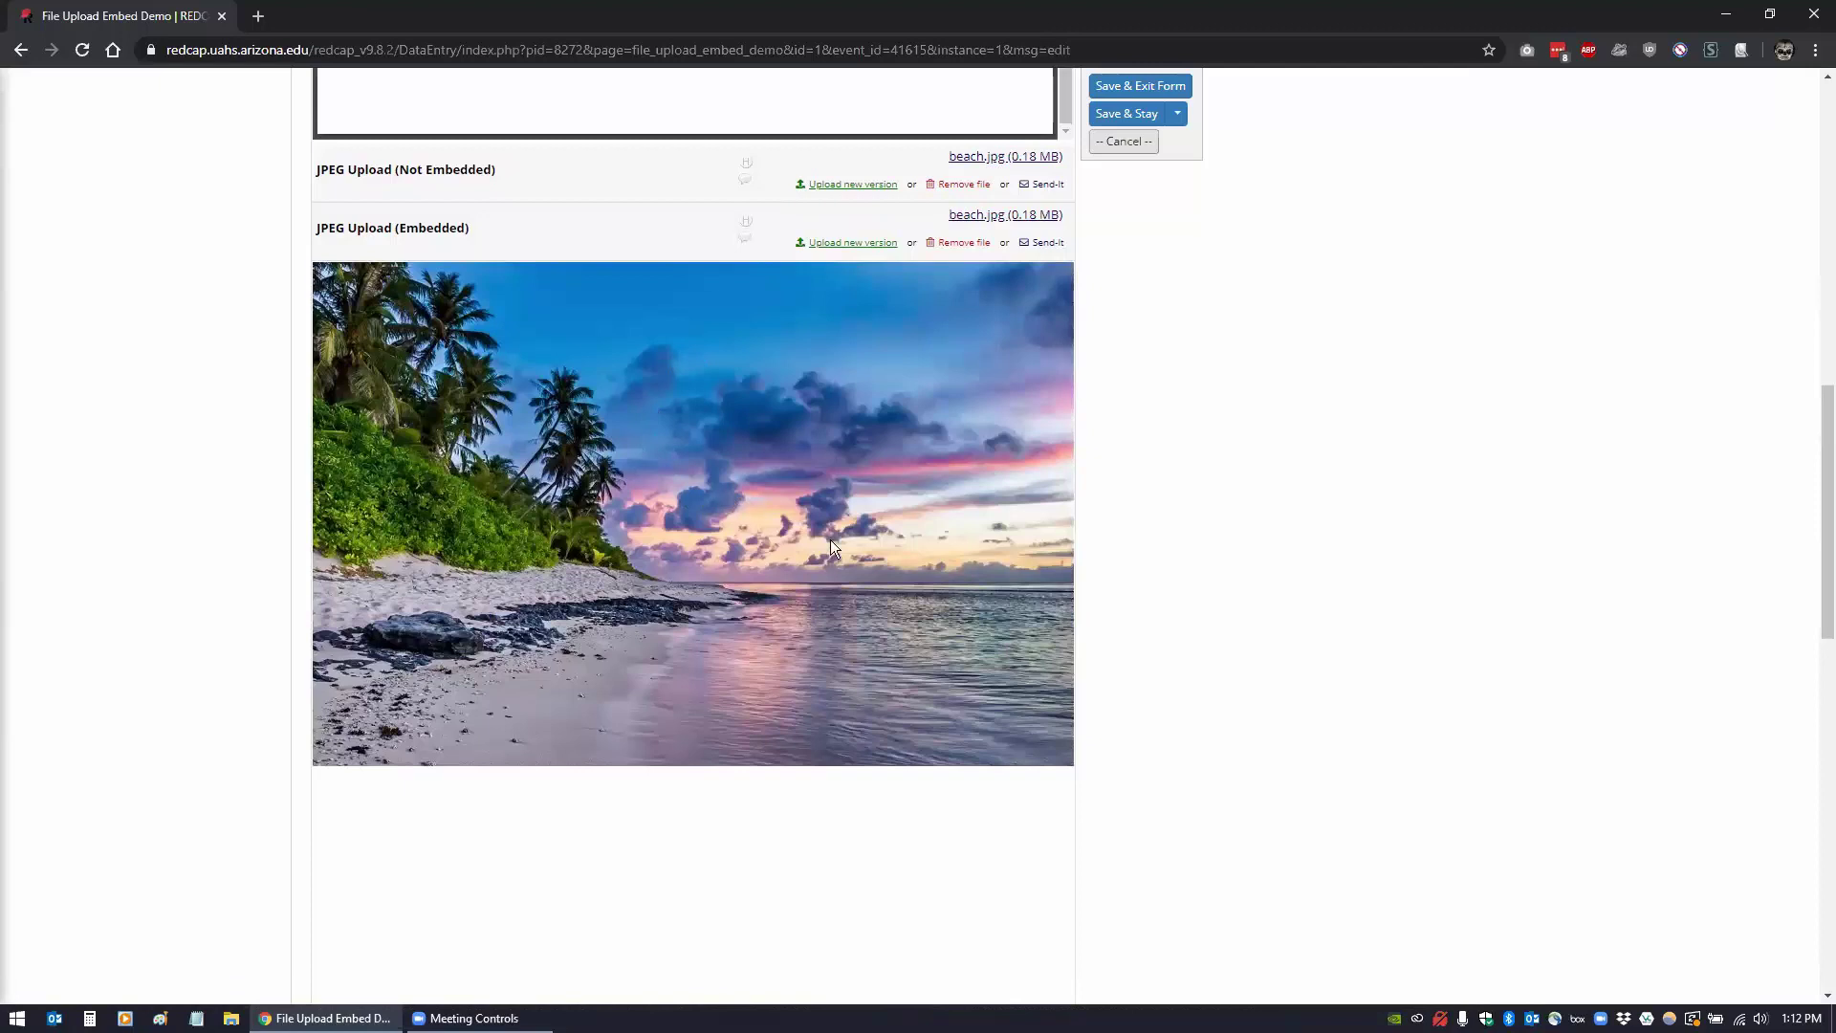
scroll(1324, 506, "down", 9)
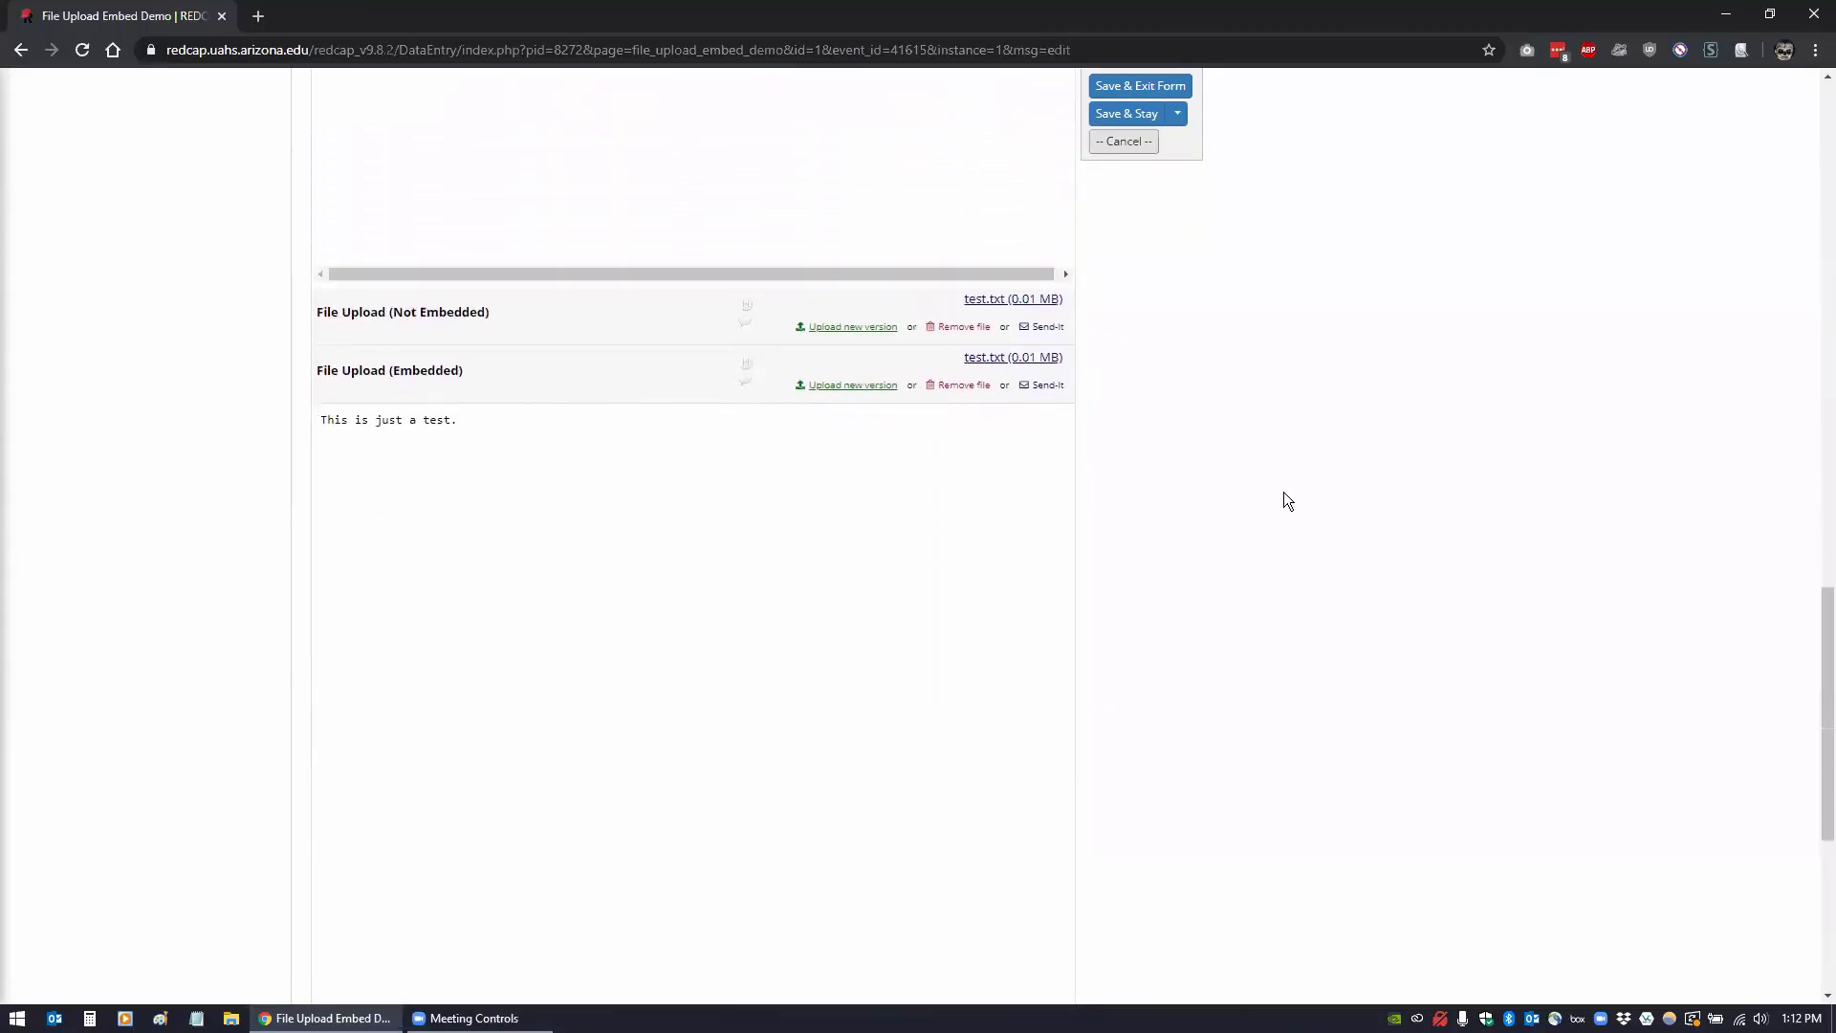
double_click(361, 305)
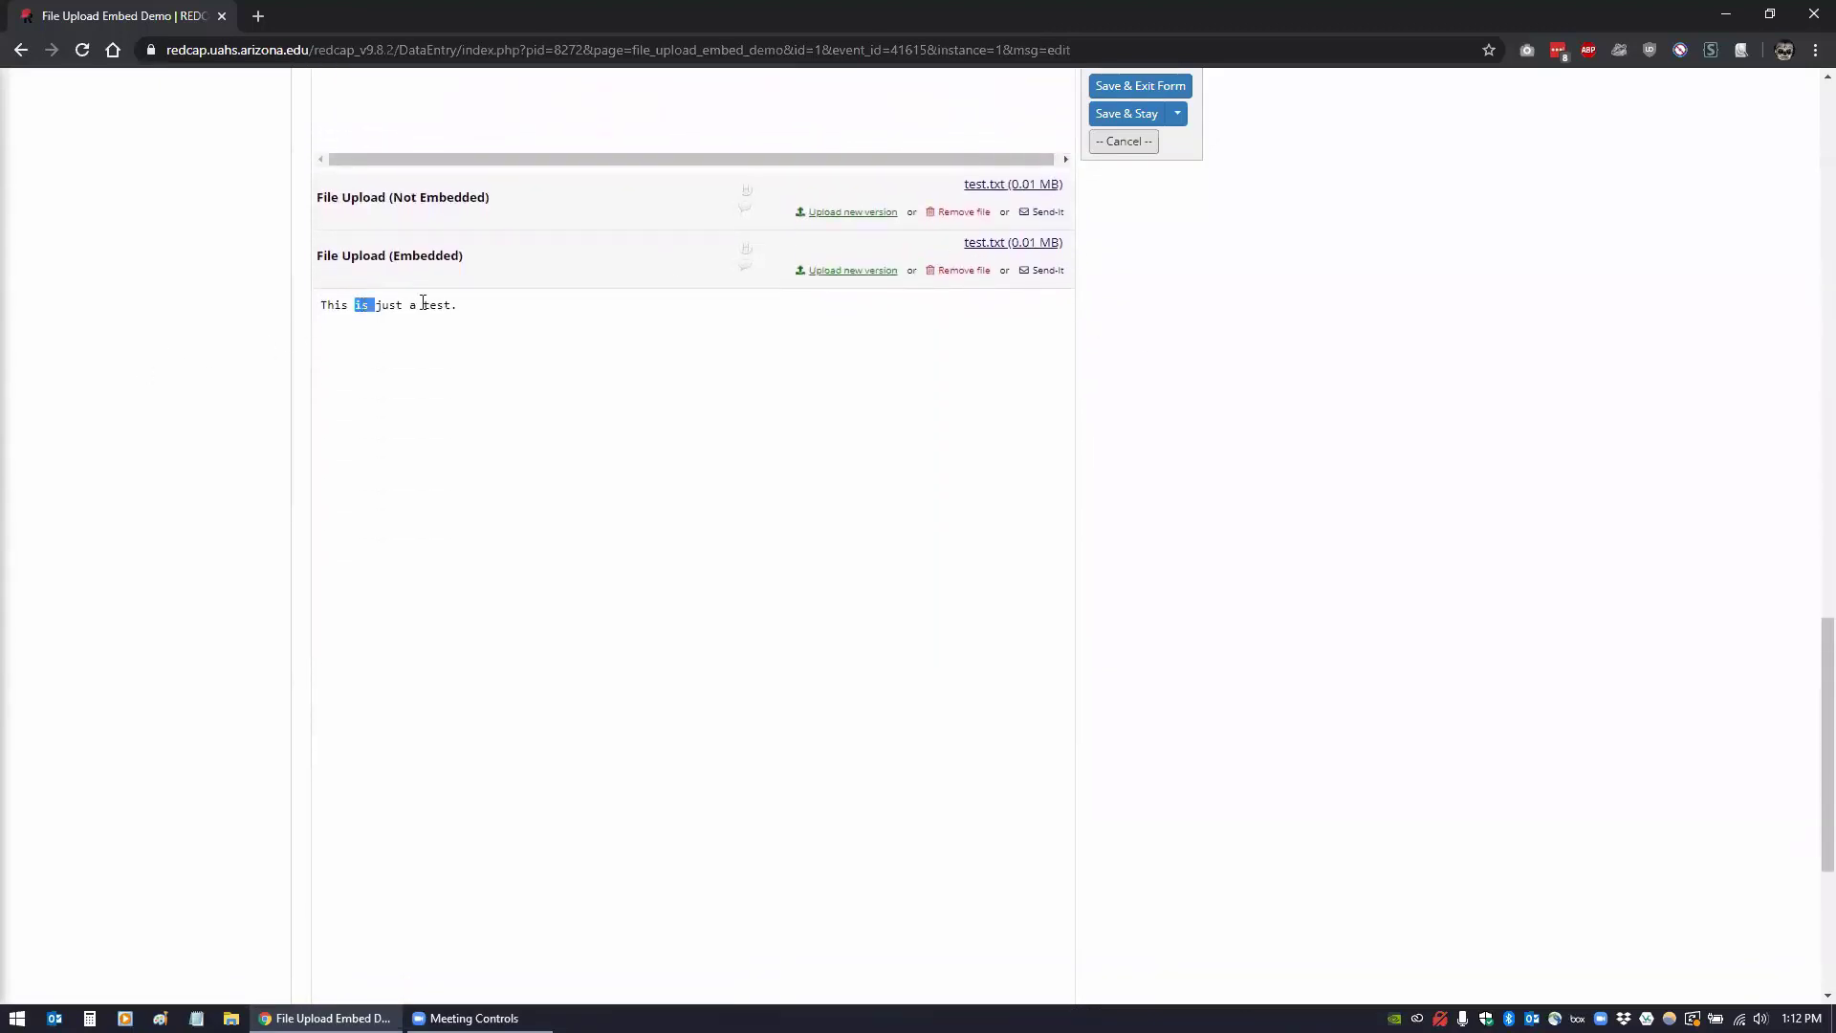
left_click(457, 305)
scroll(633, 362, "down", 4)
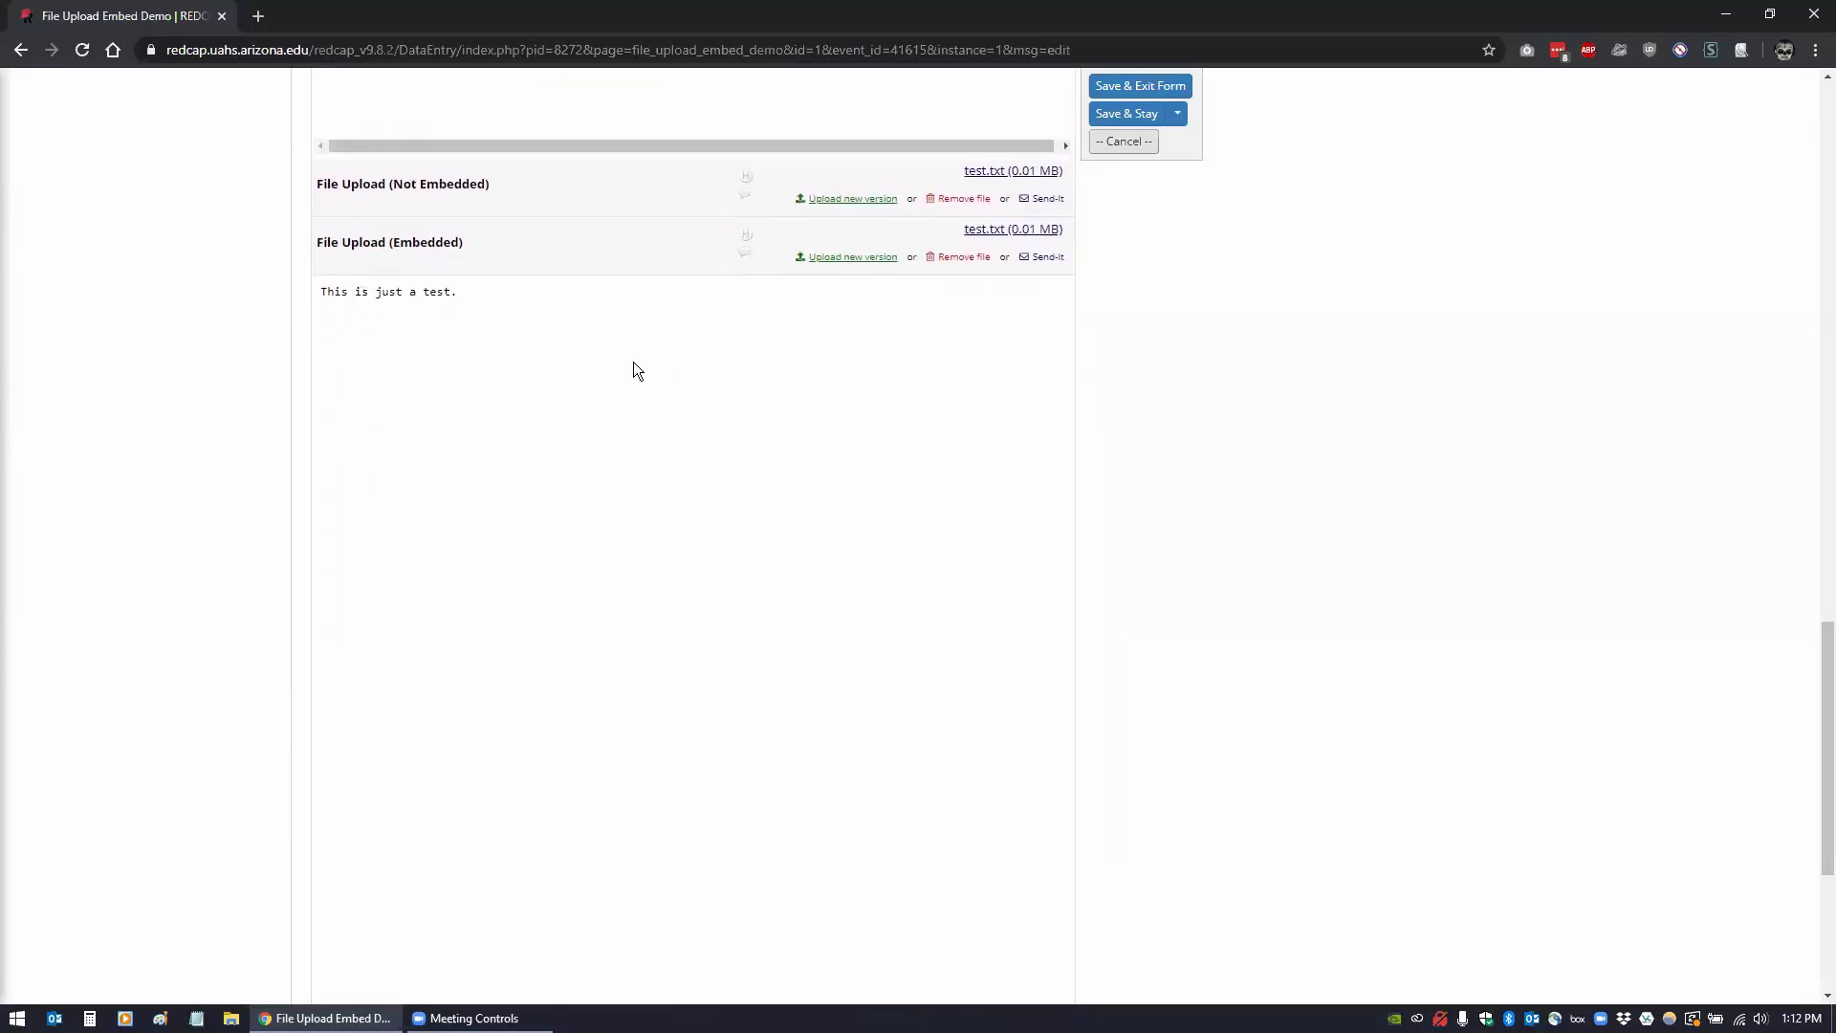
scroll(595, 394, "up", 20)
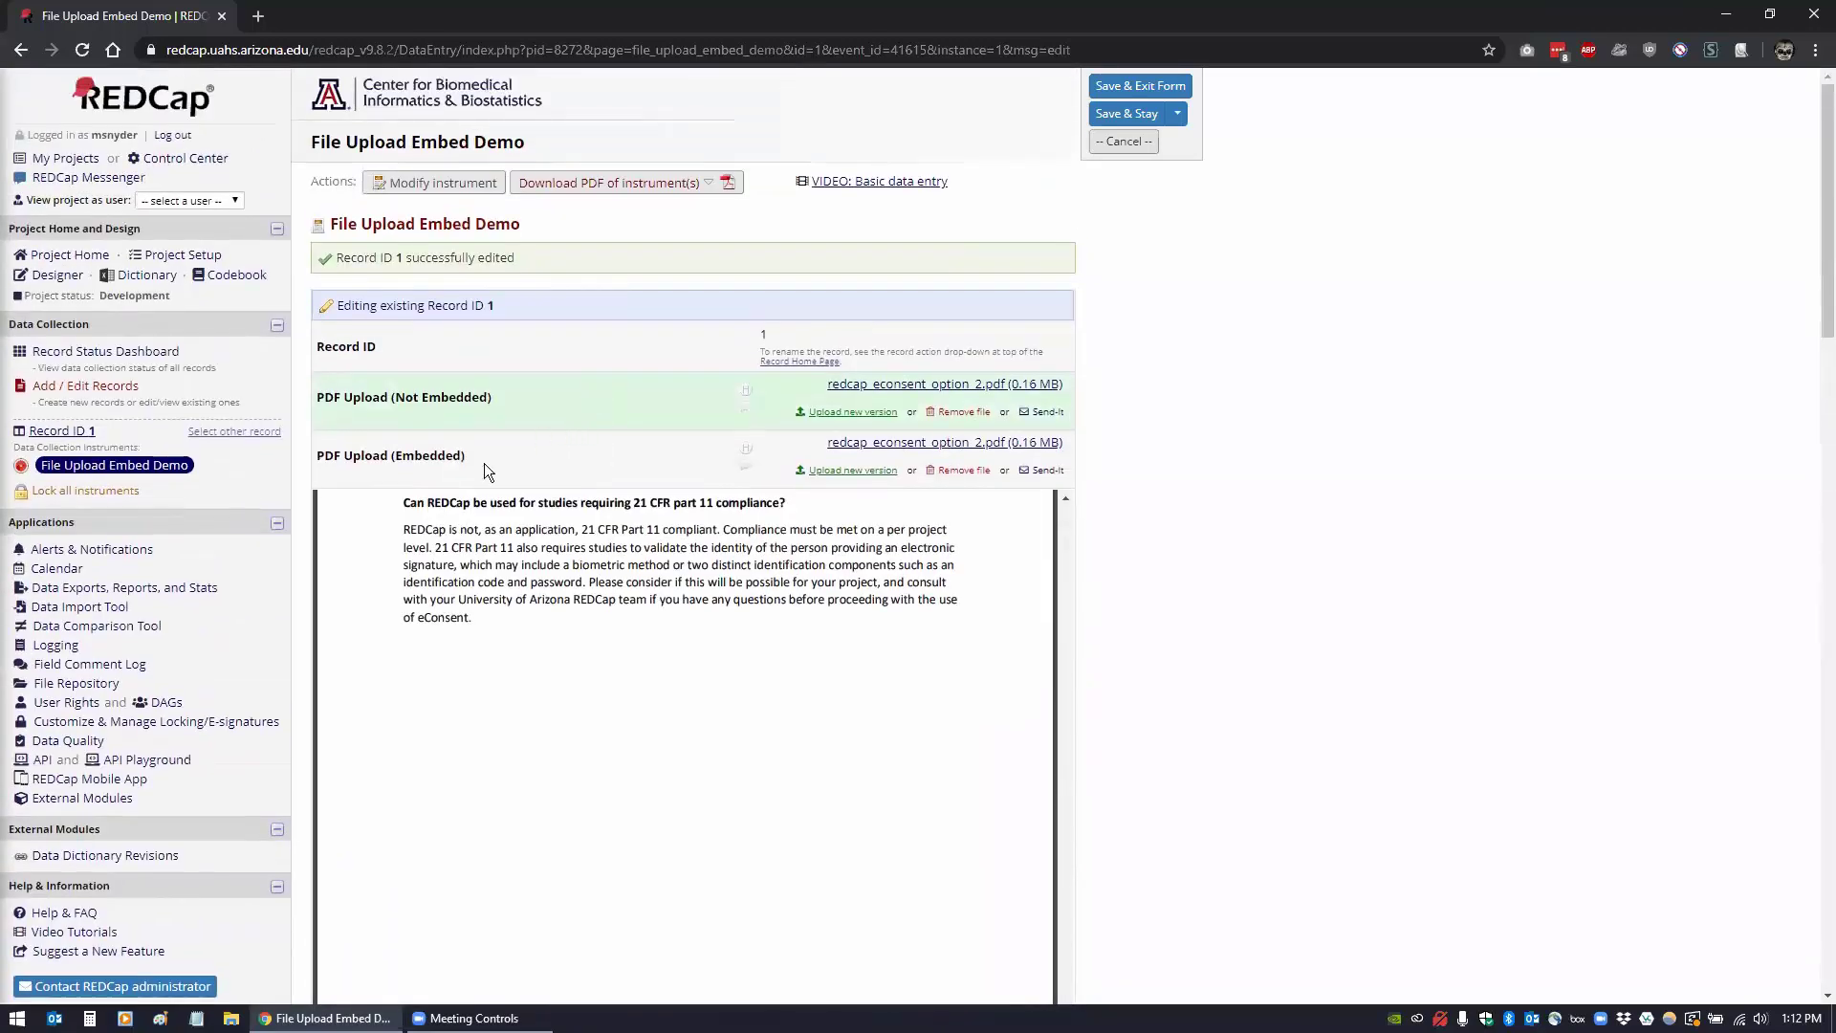
scroll(467, 545, "down", 15)
scroll(475, 544, "down", 1)
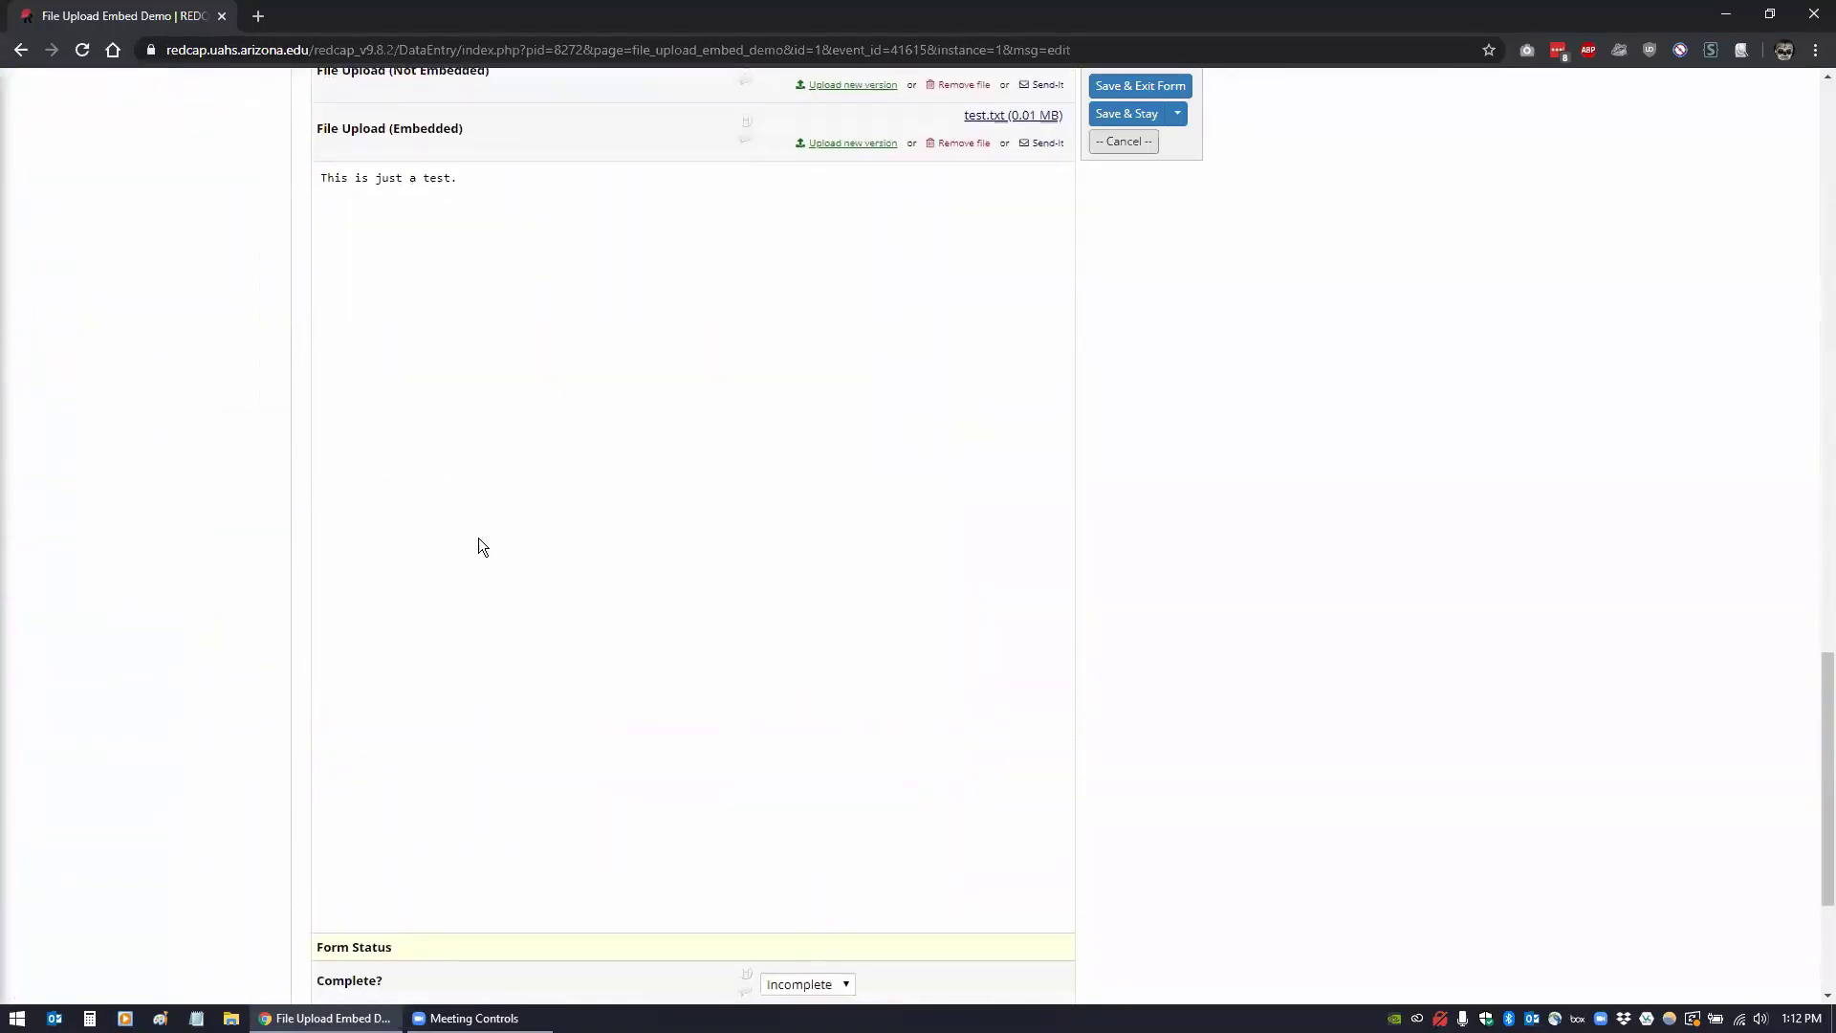
scroll(480, 536, "up", 2)
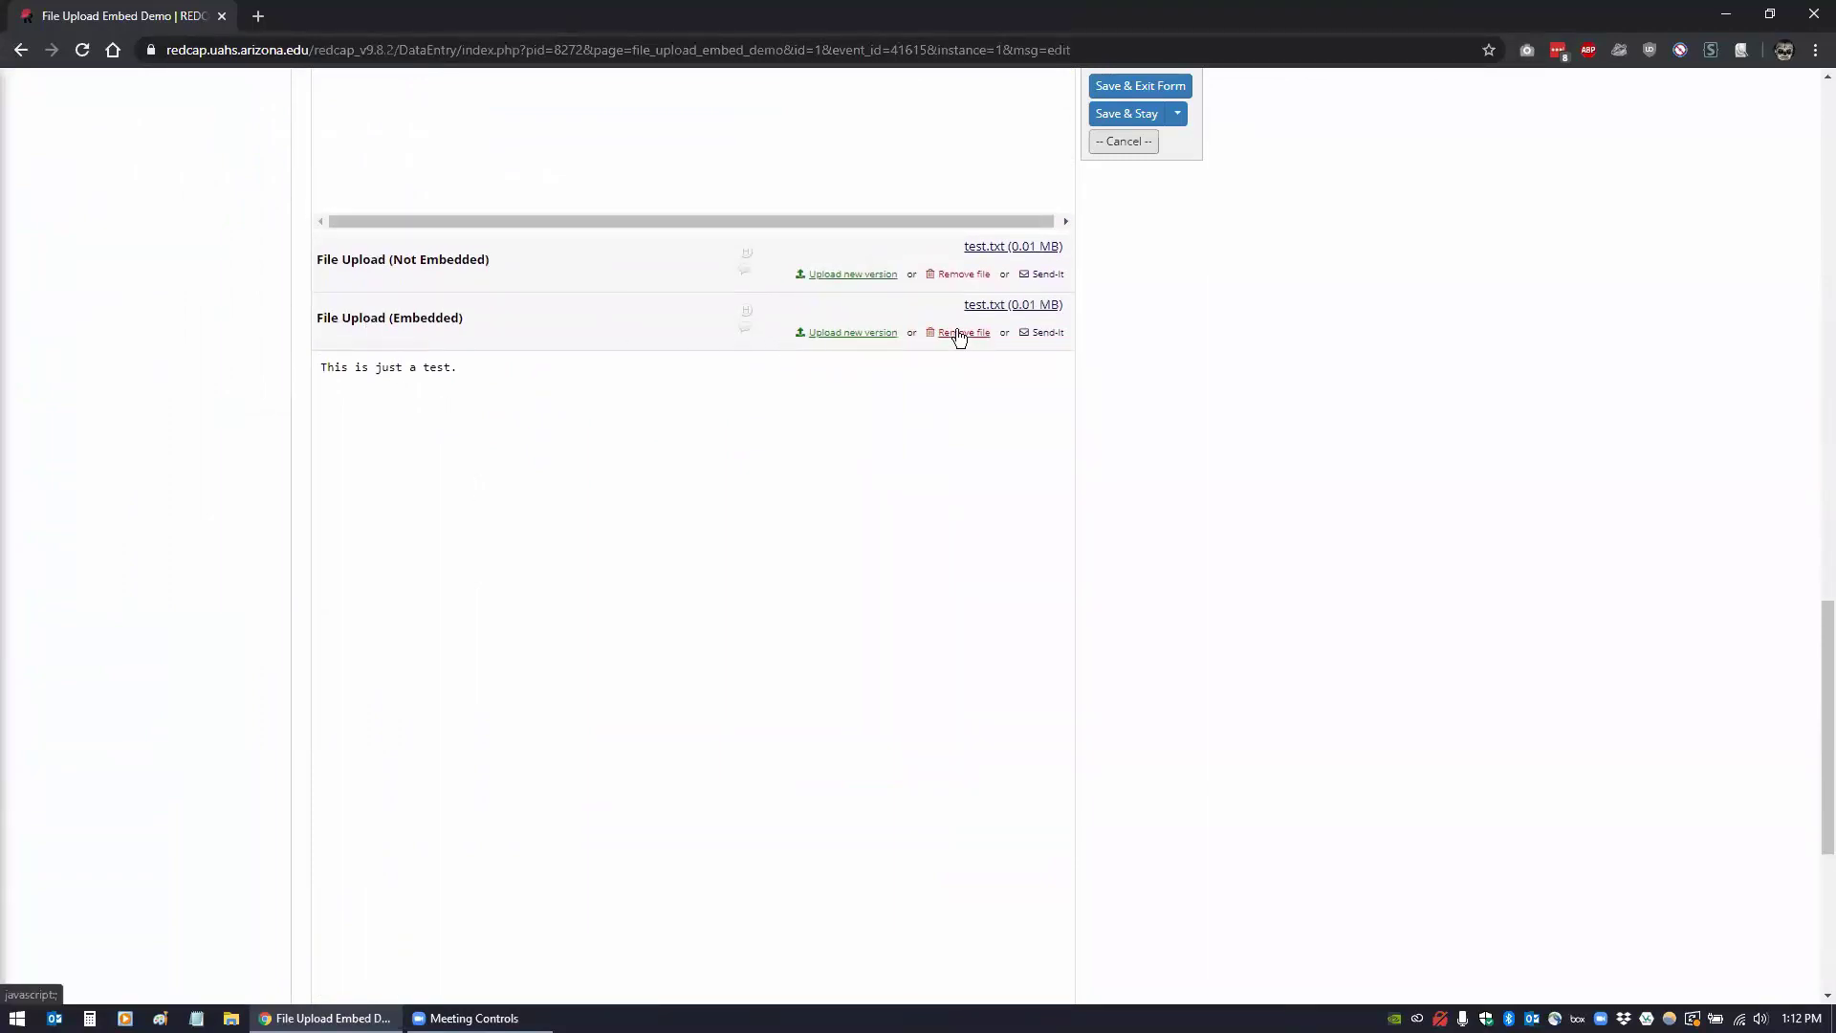
- Remove test.txt from the embedded field and try uploading tissuemetrix_export.csv, abandoning the slow upload
left_click(957, 332)
left_click(971, 574)
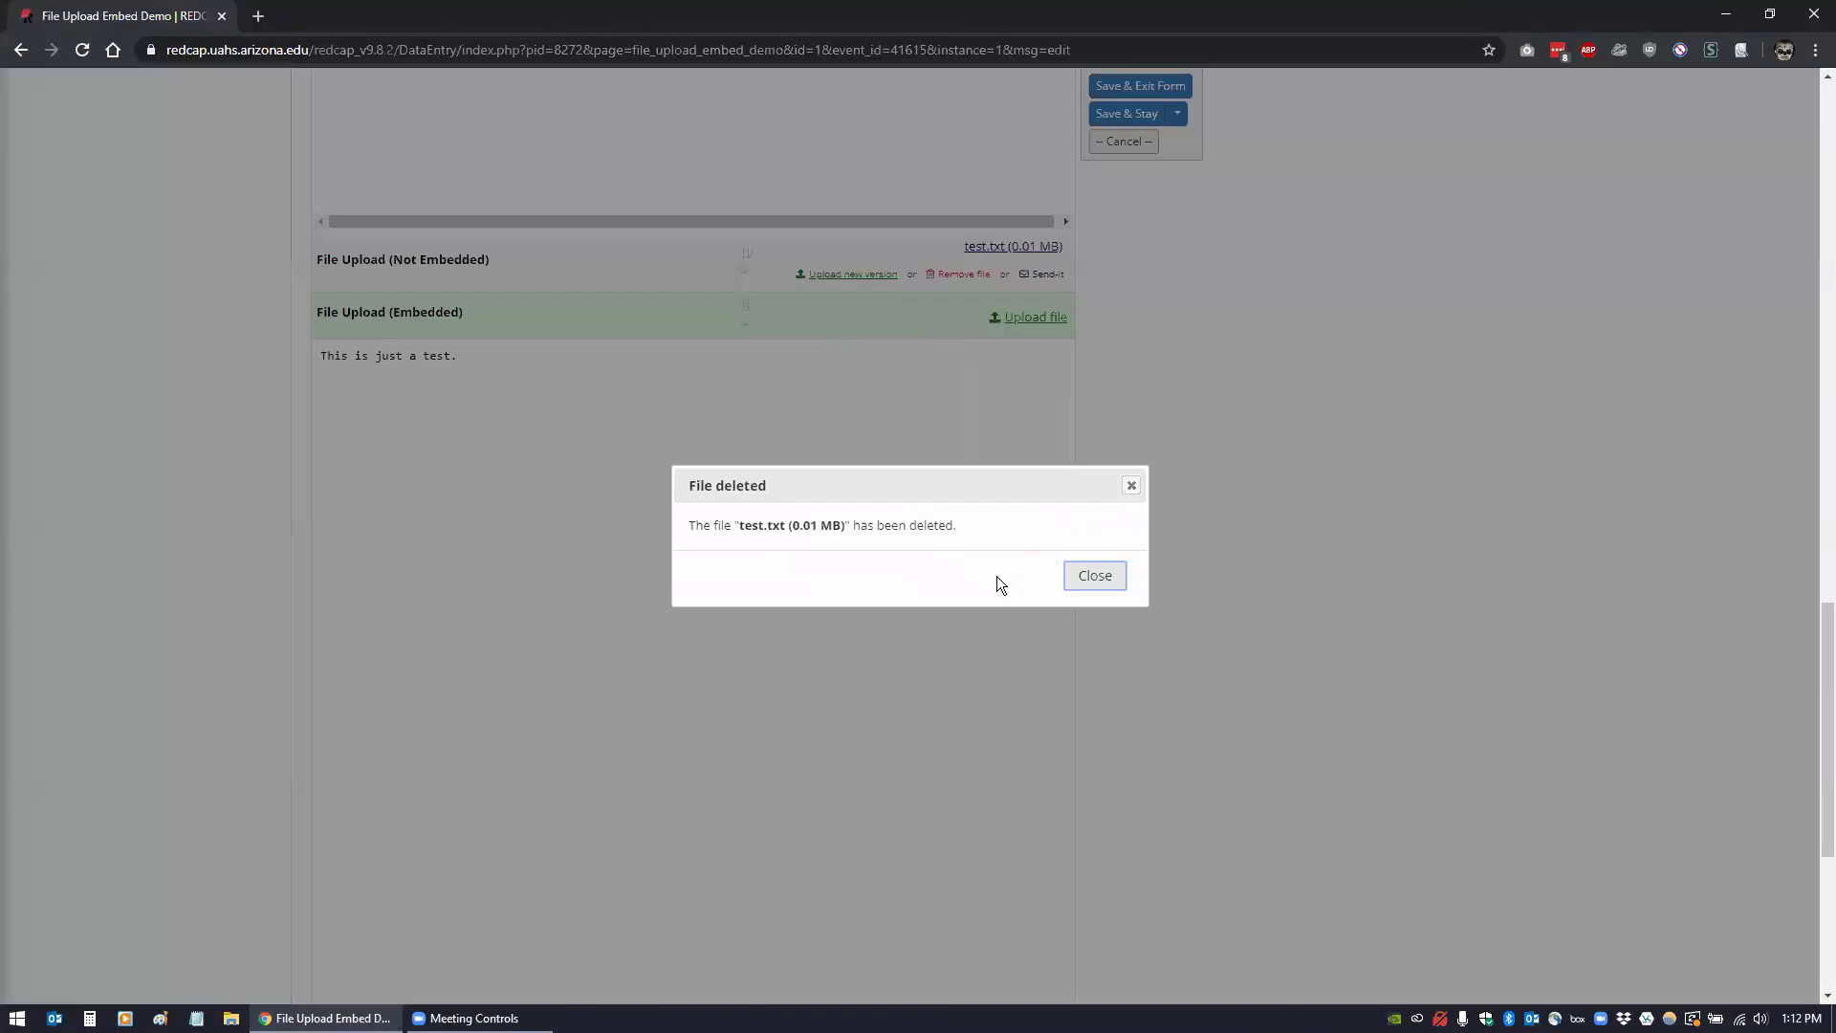
left_click(1095, 578)
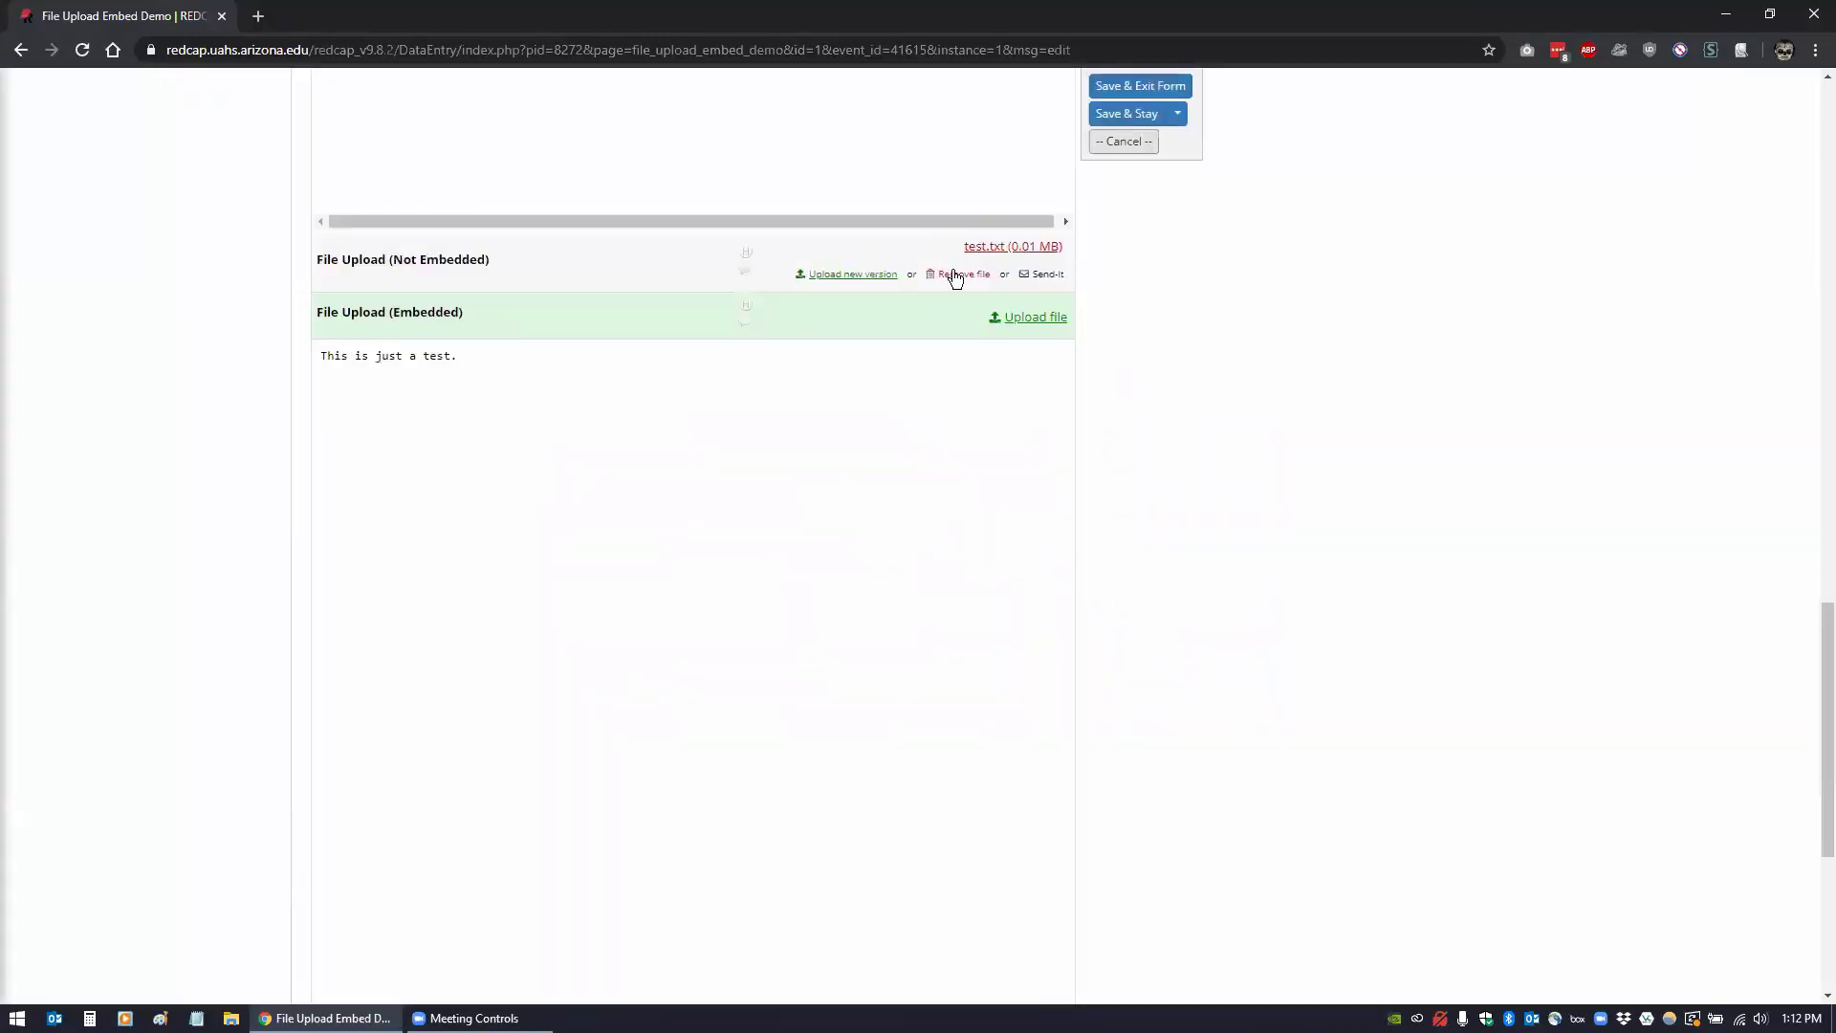
left_click(1020, 323)
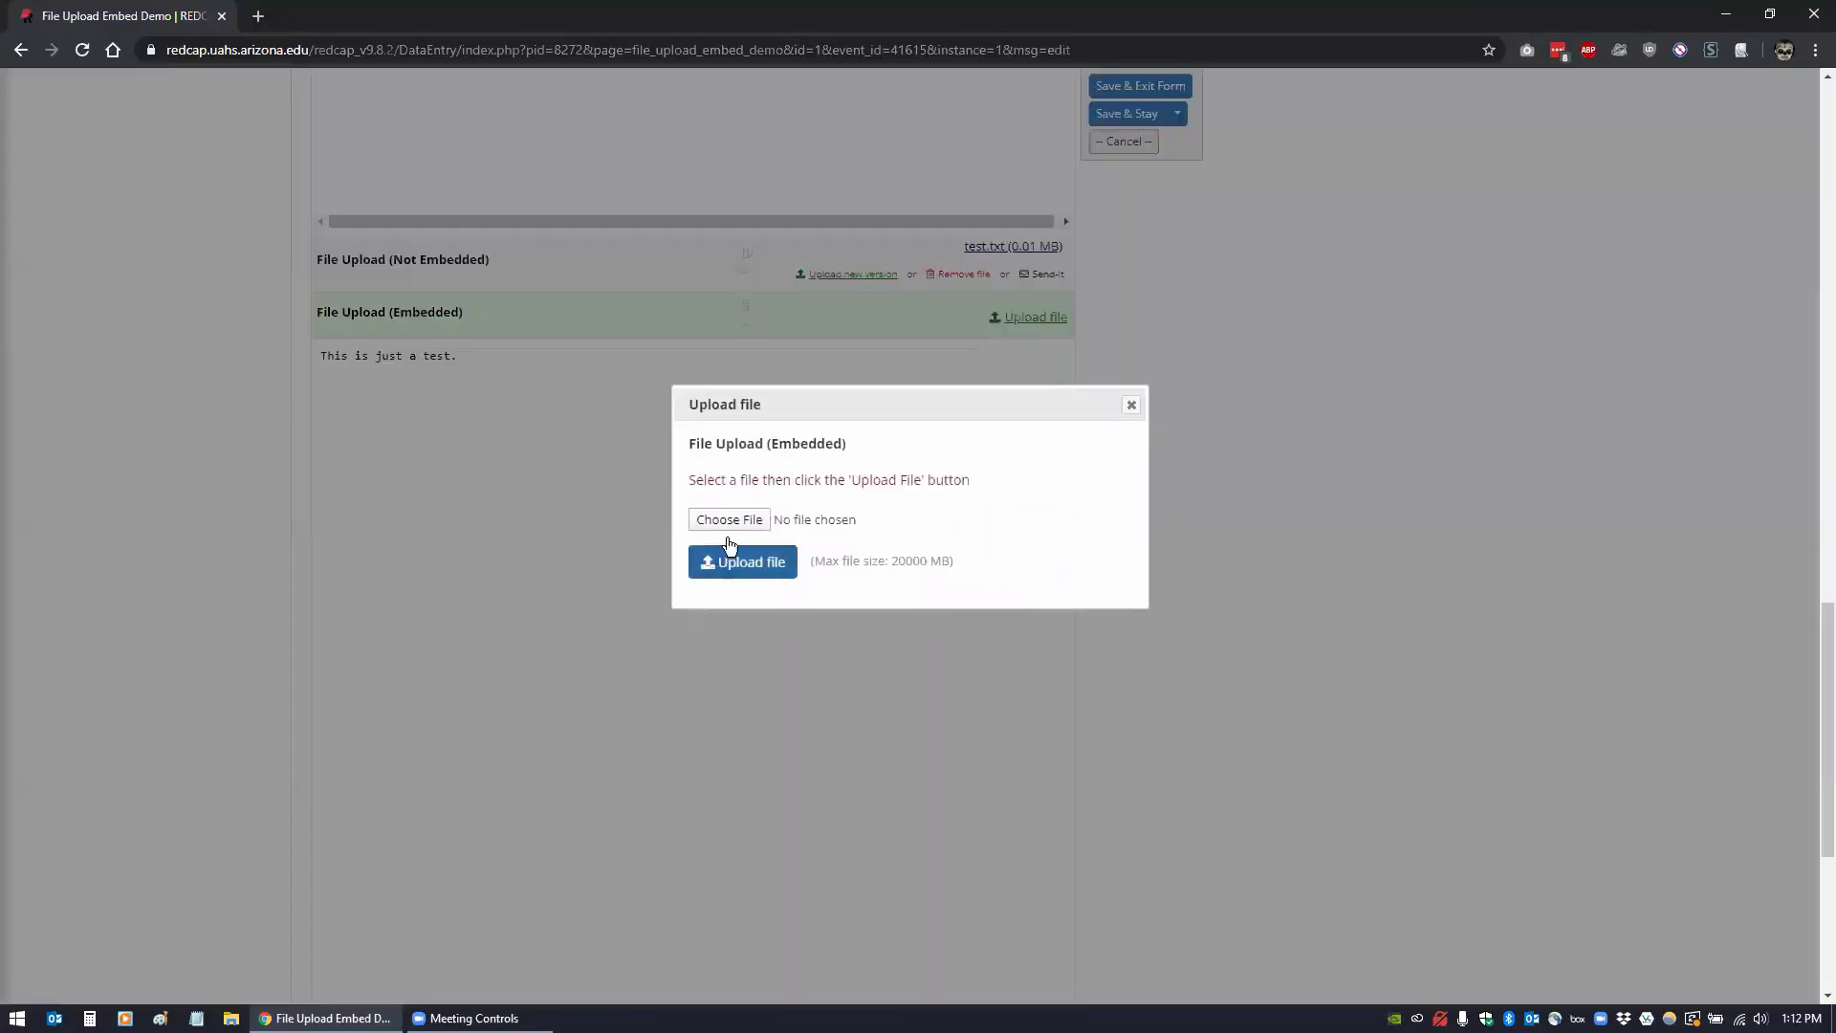
left_click(732, 522)
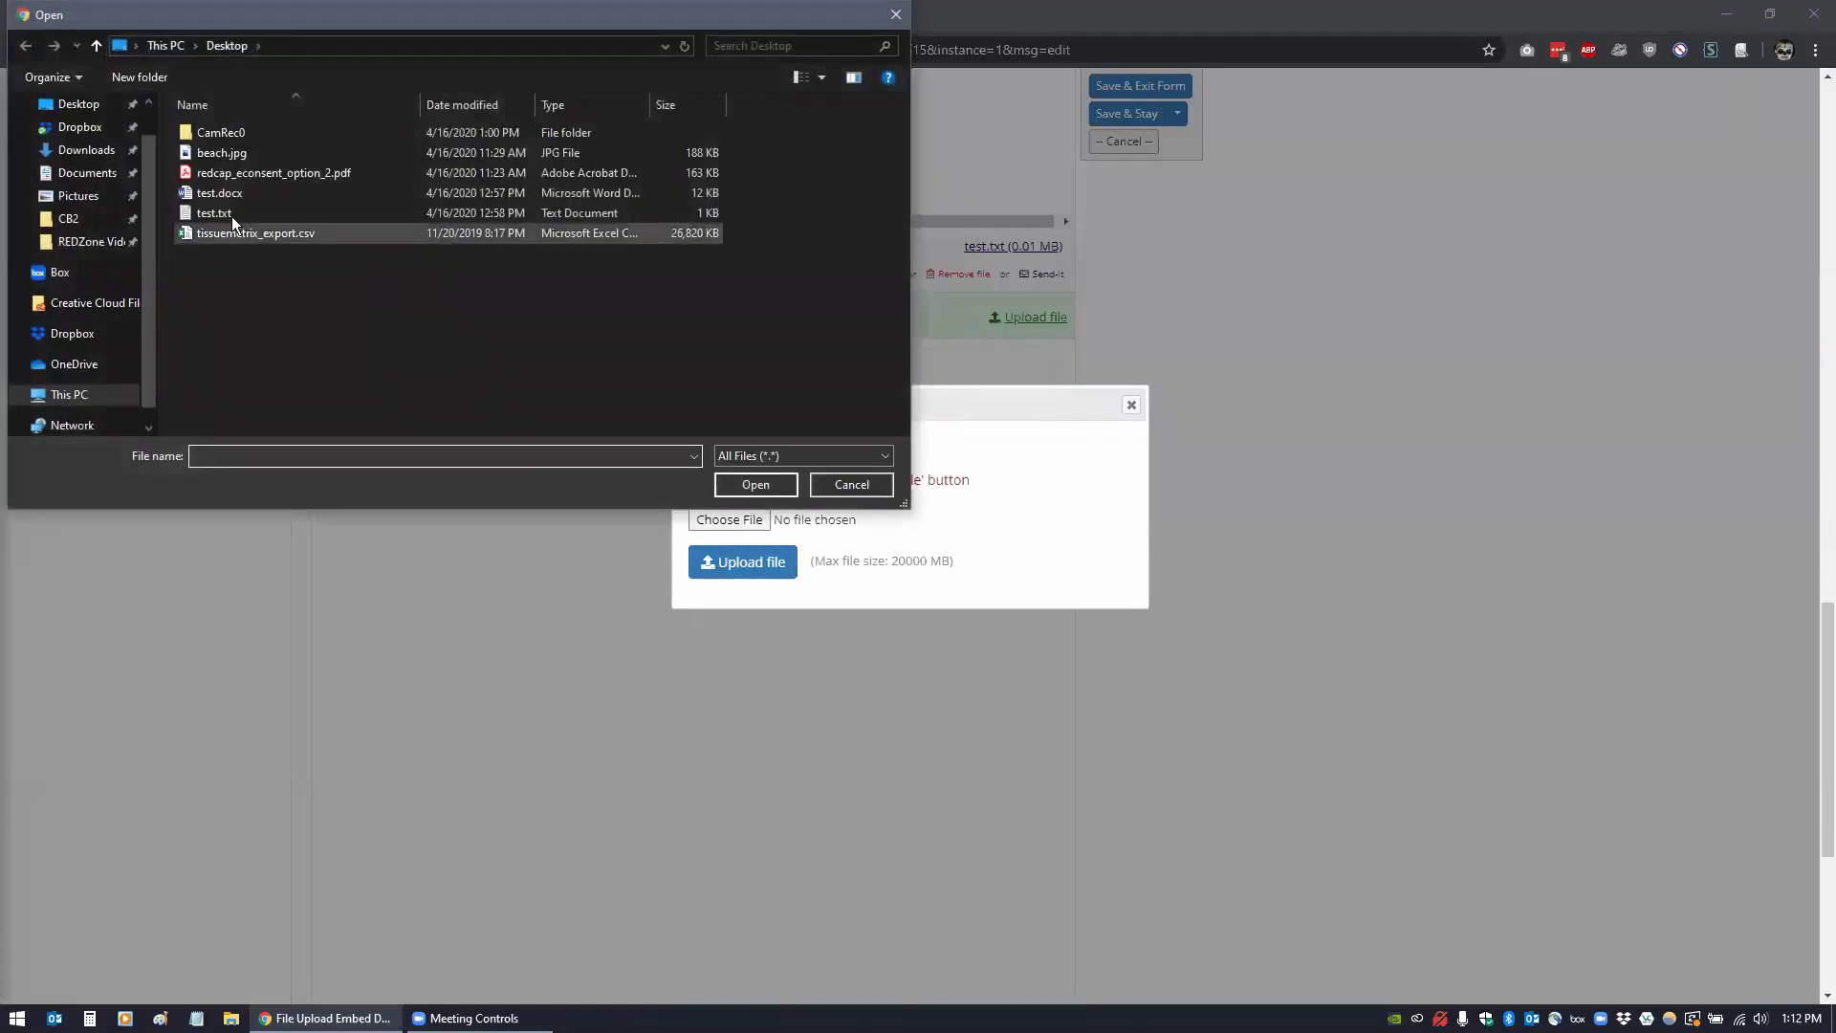
left_click(239, 238)
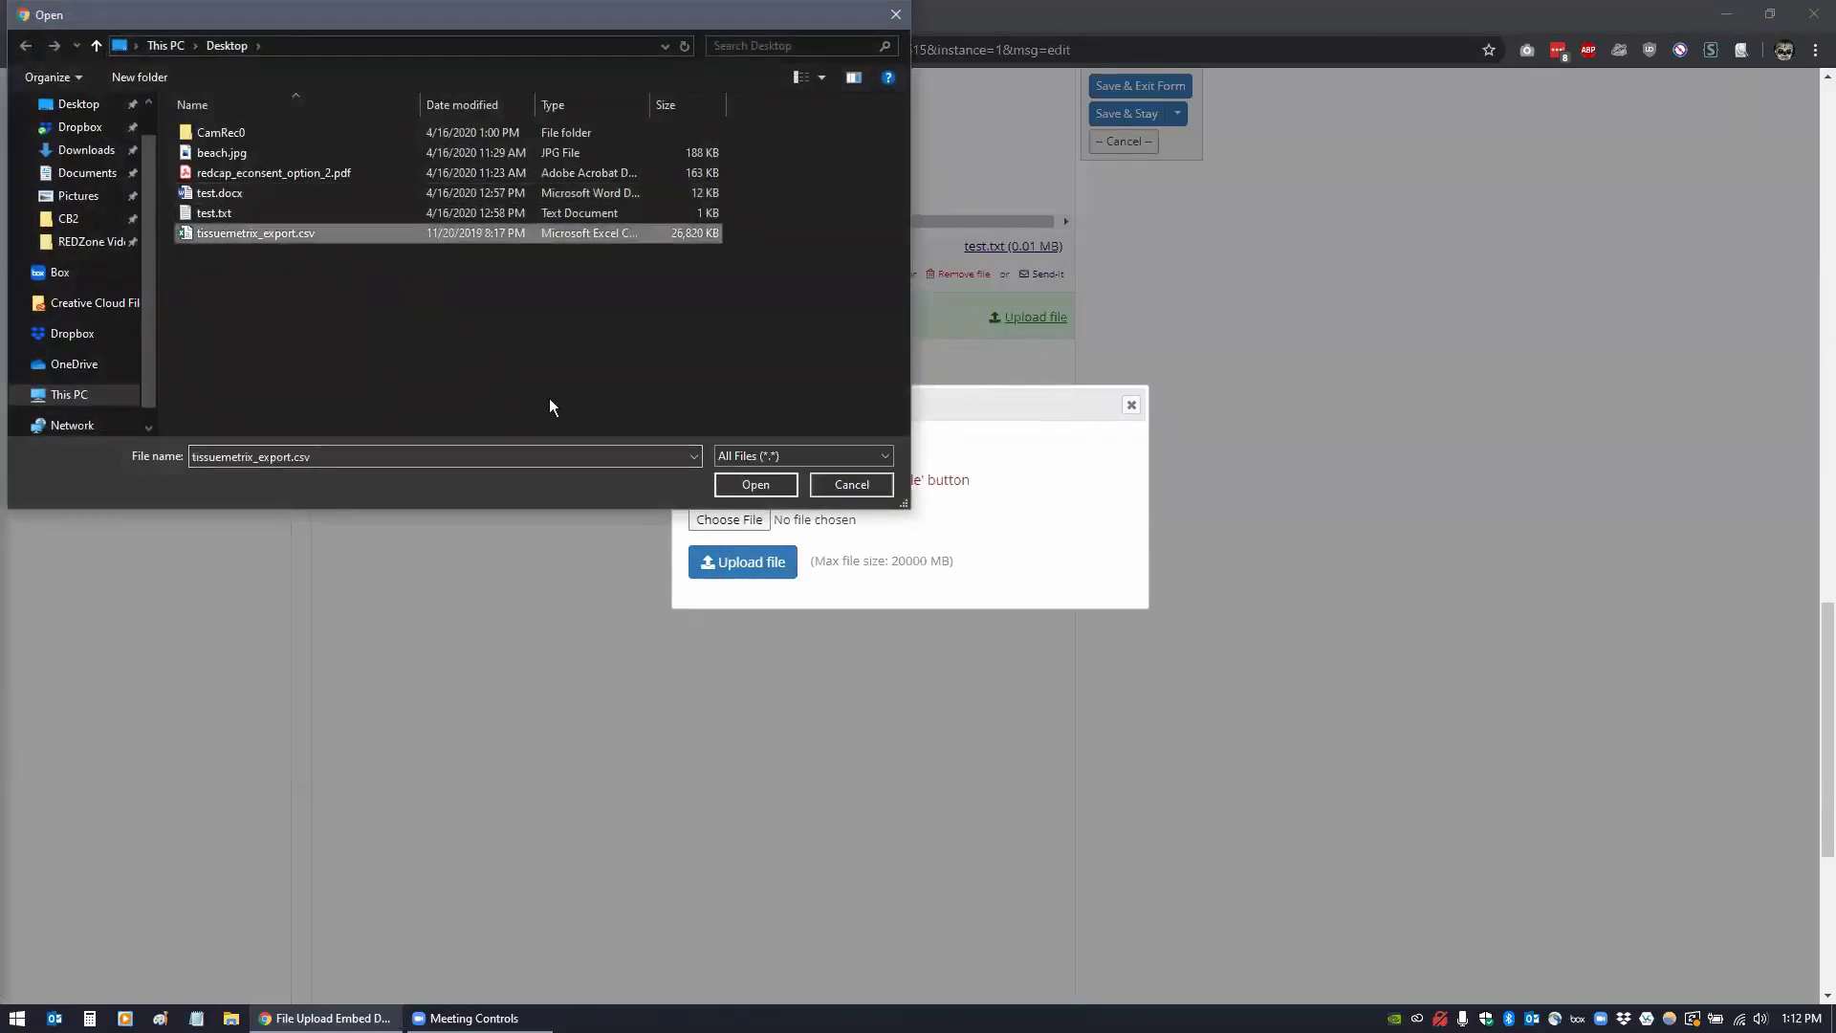
left_click(759, 486)
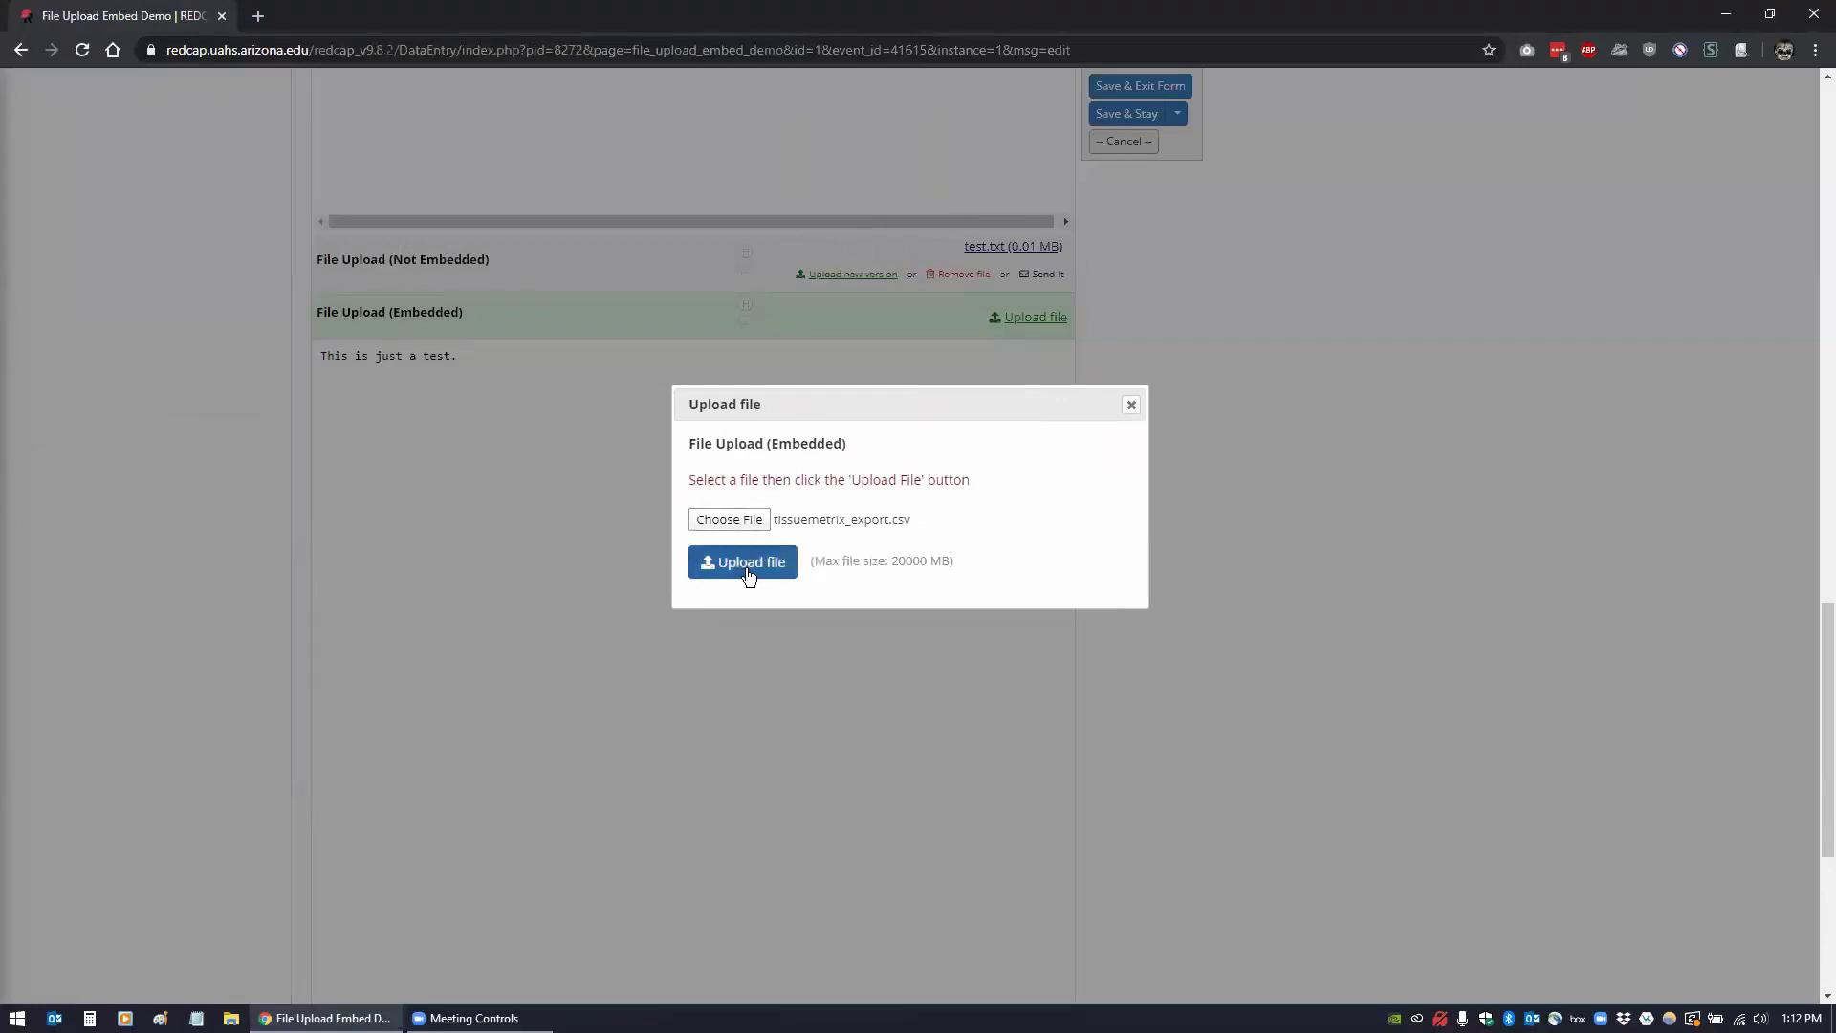
left_click(721, 565)
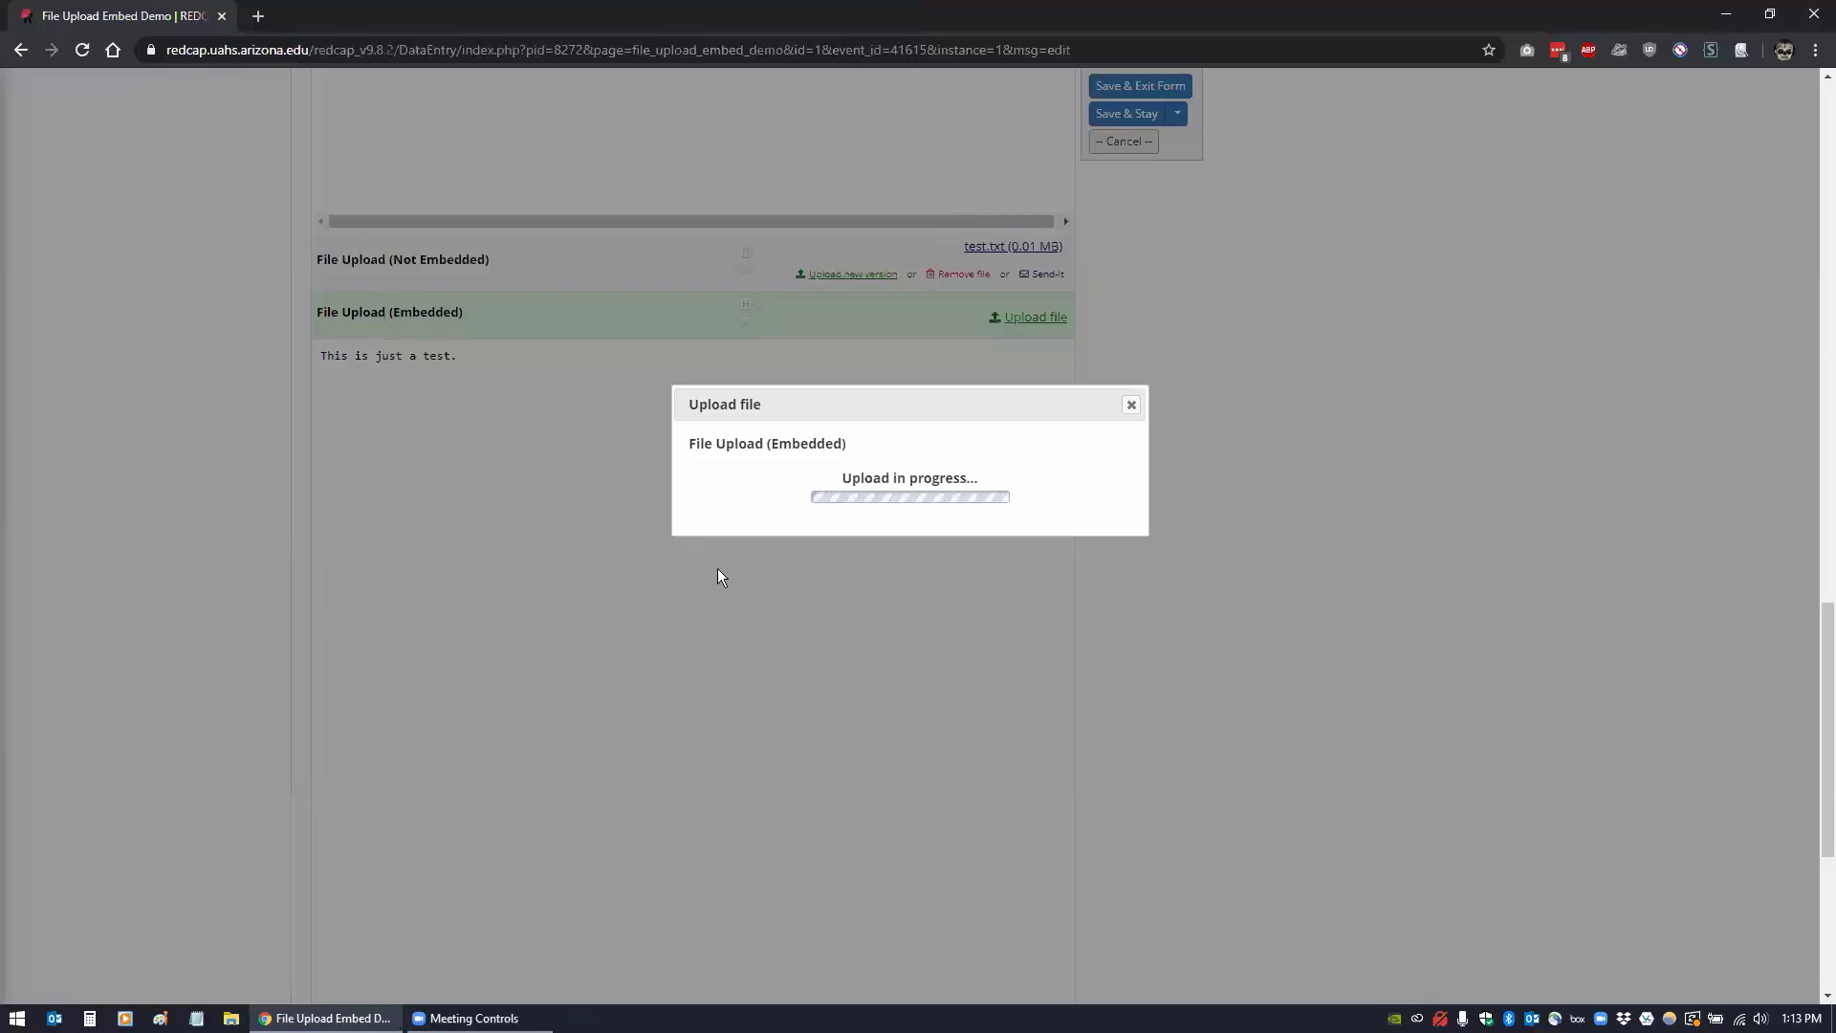
left_click(1131, 406)
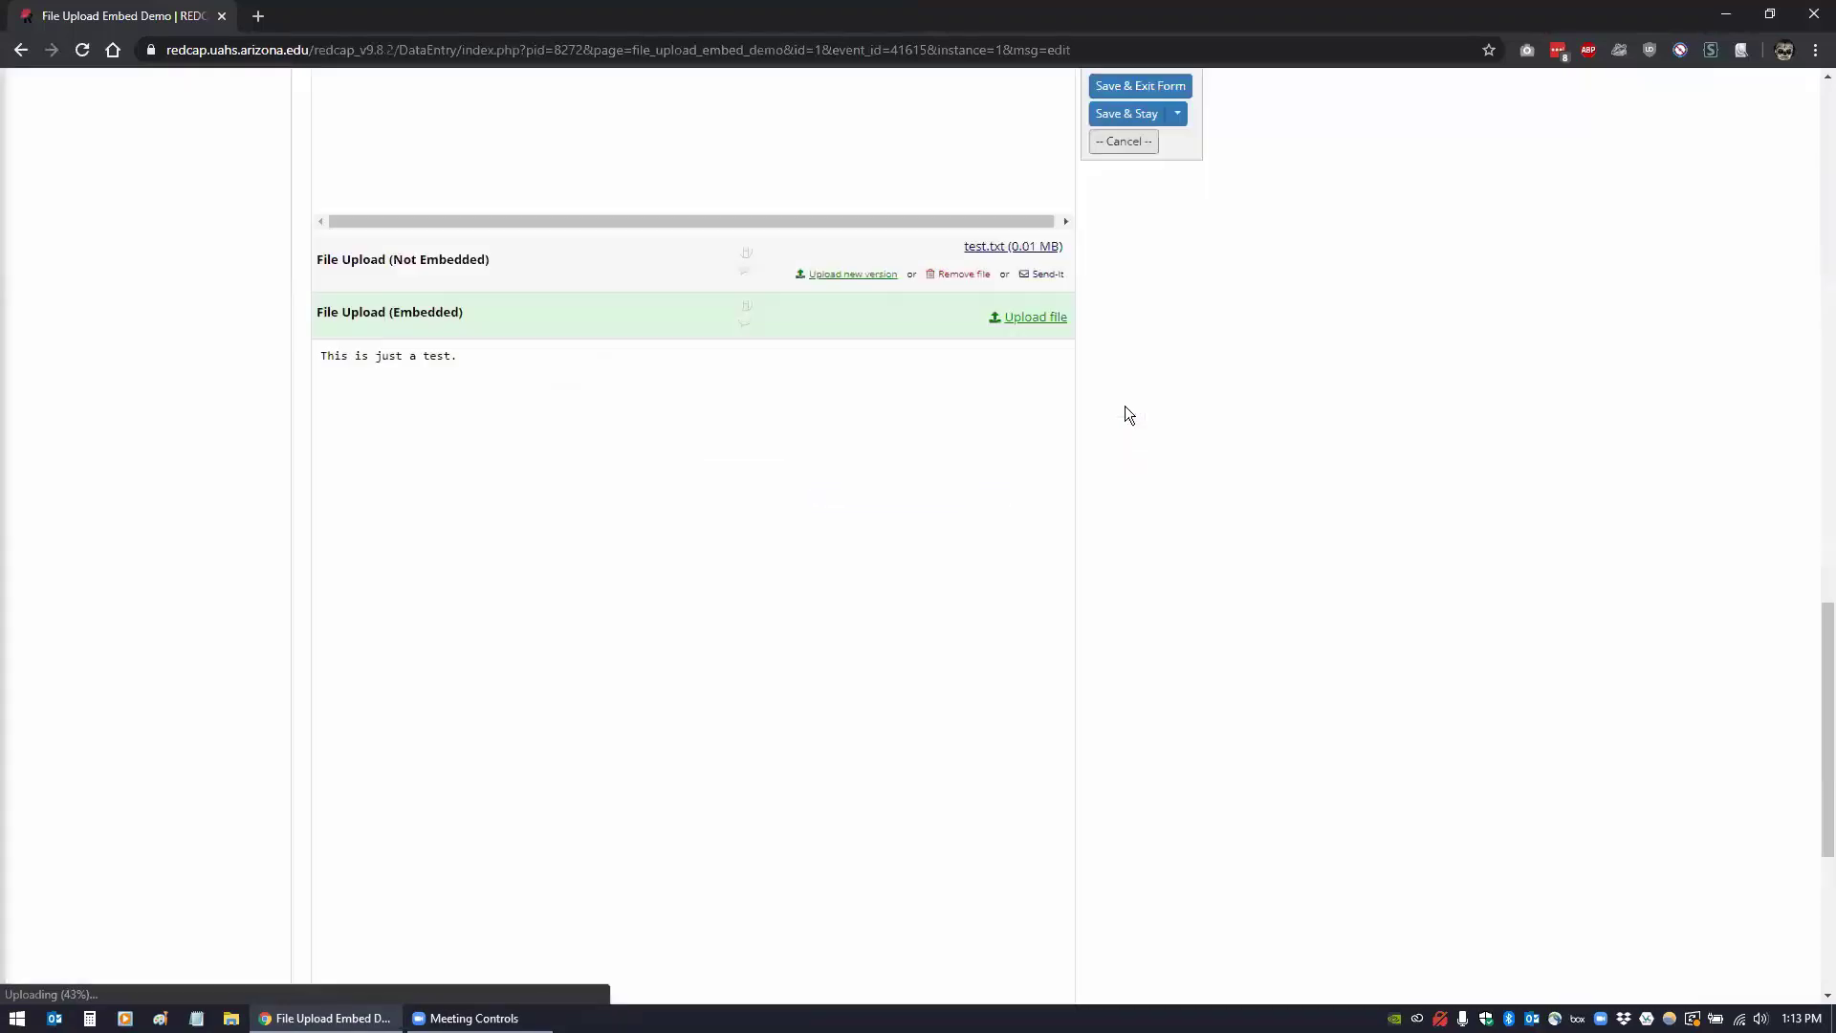
- Upload tissuemetrix_export_01.csv from the Big Data Import folder into the embedded field
left_click(1035, 320)
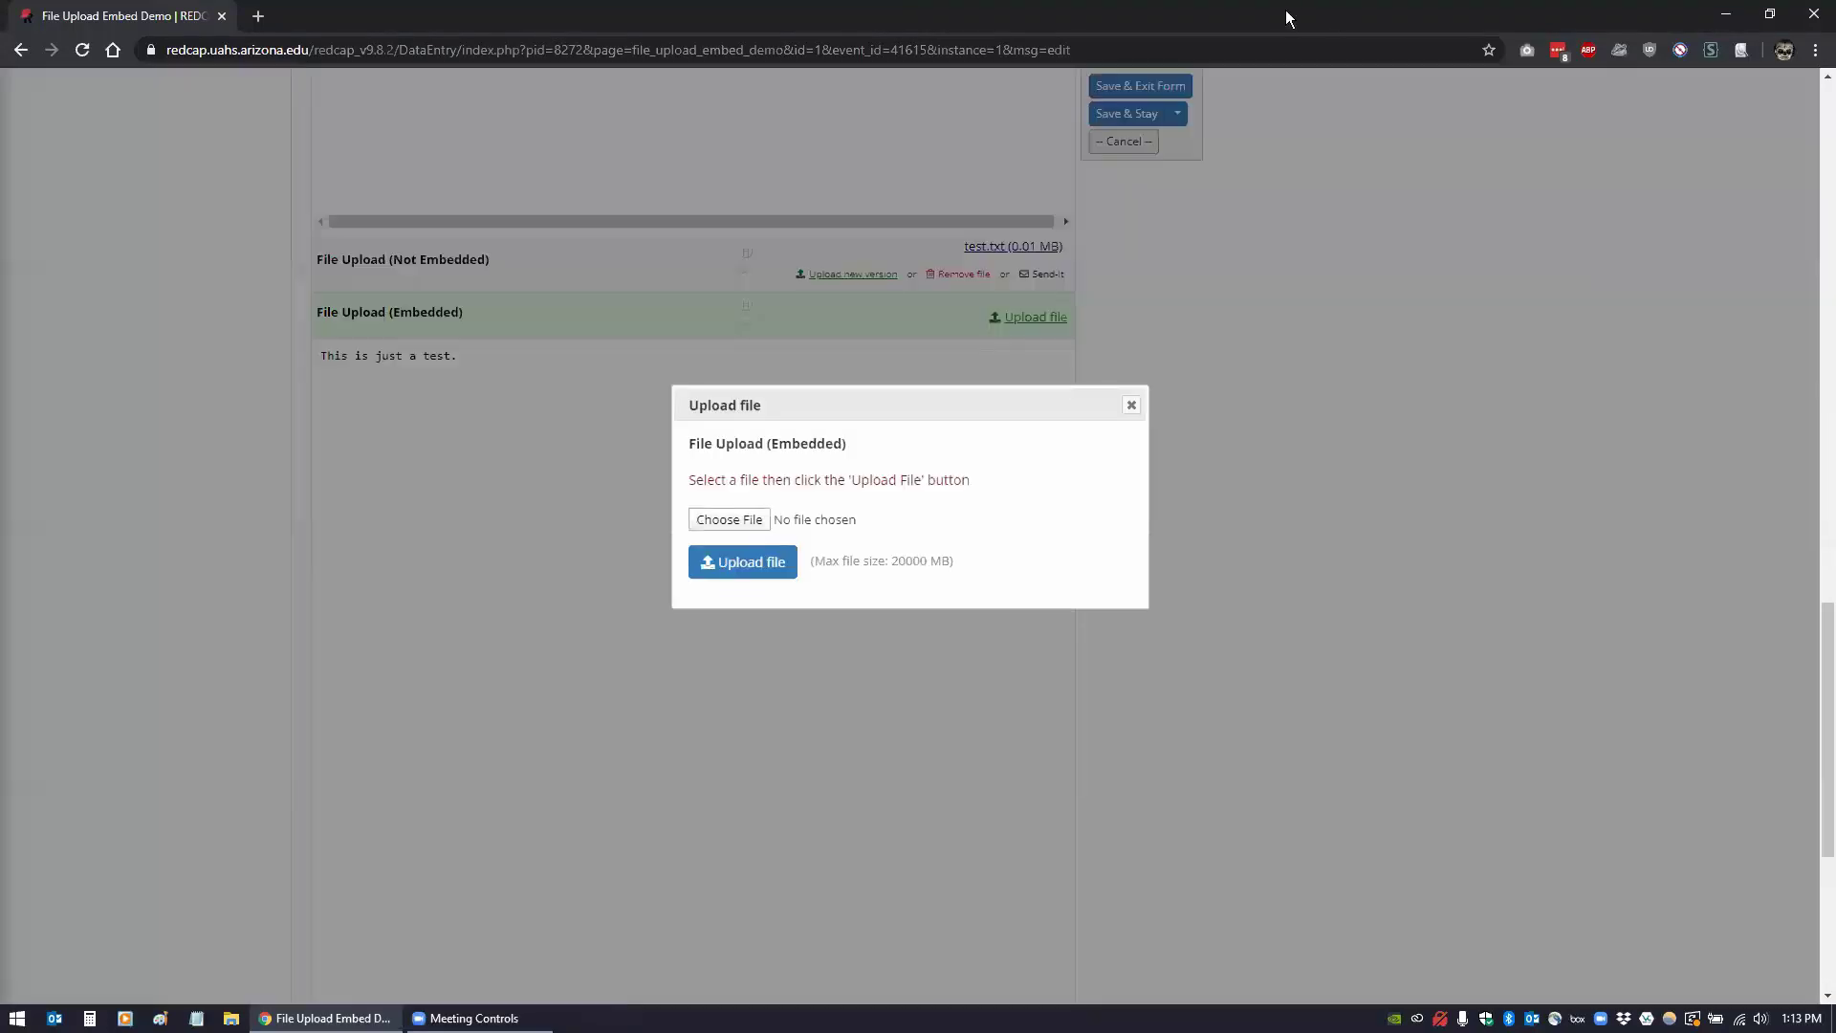
left_click(755, 521)
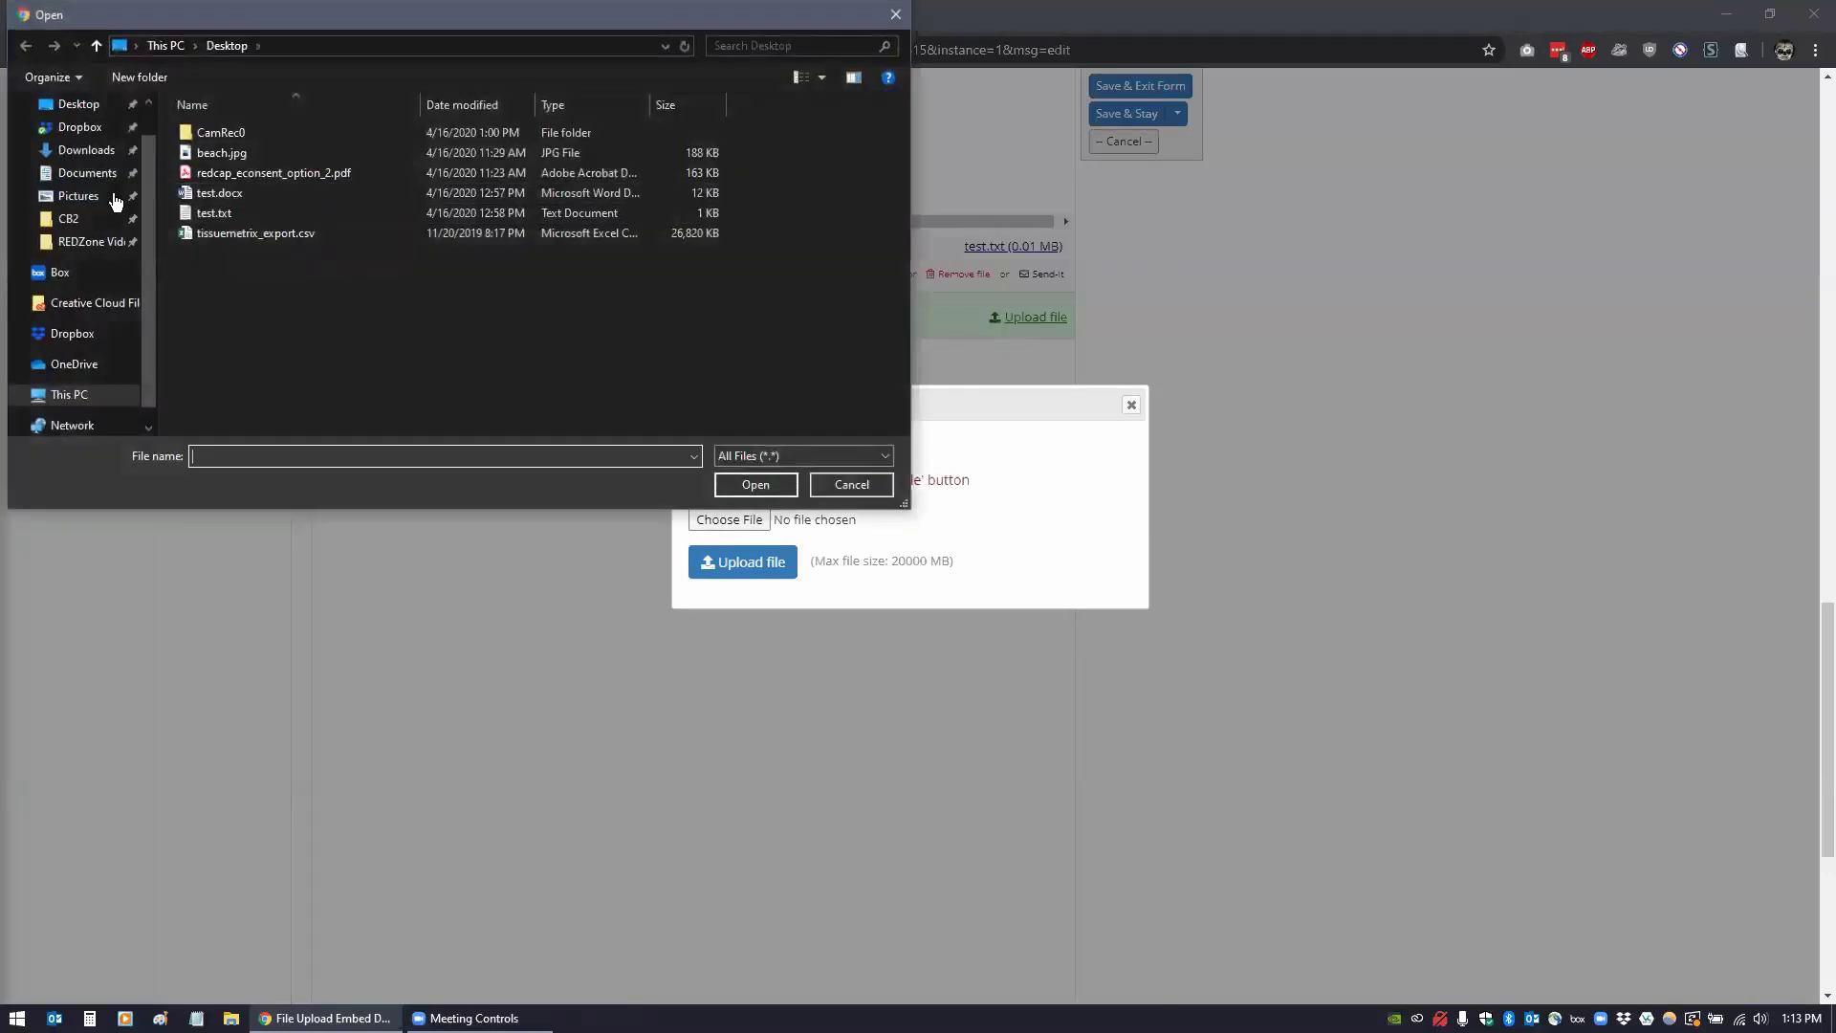
left_click(68, 218)
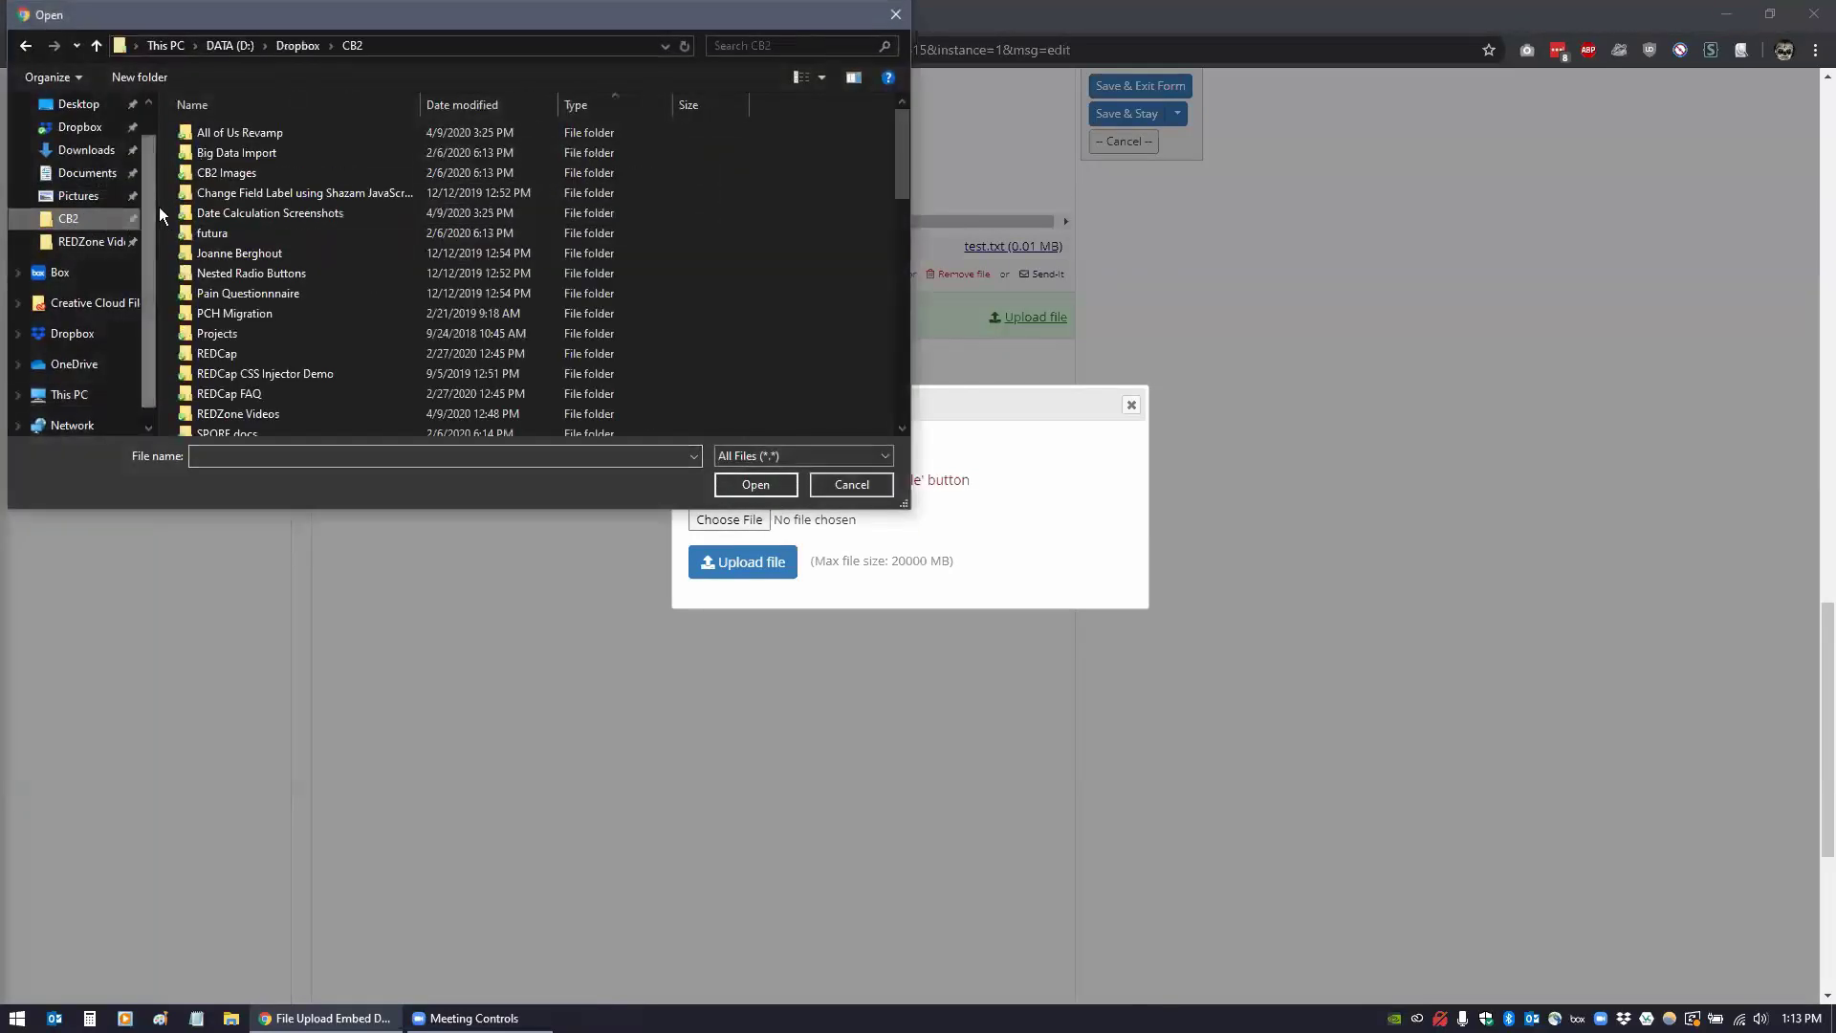
double_click(226, 155)
left_click(263, 293)
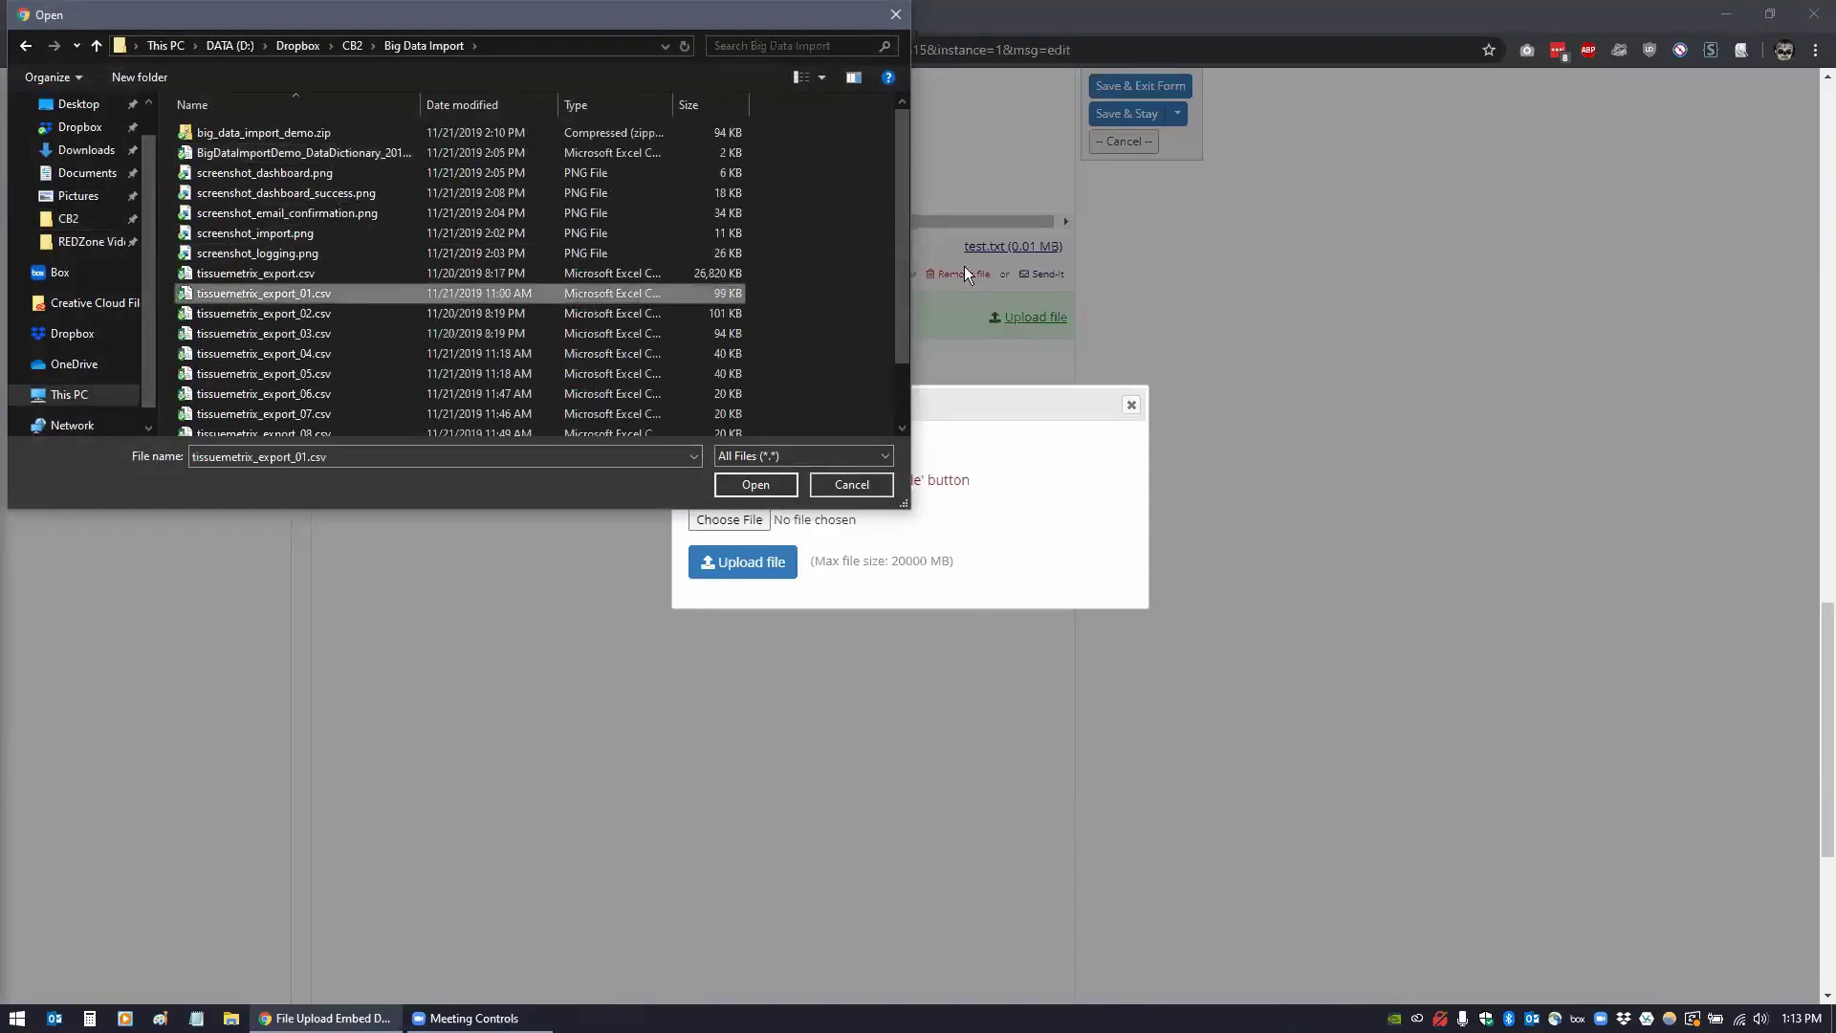
left_click(742, 486)
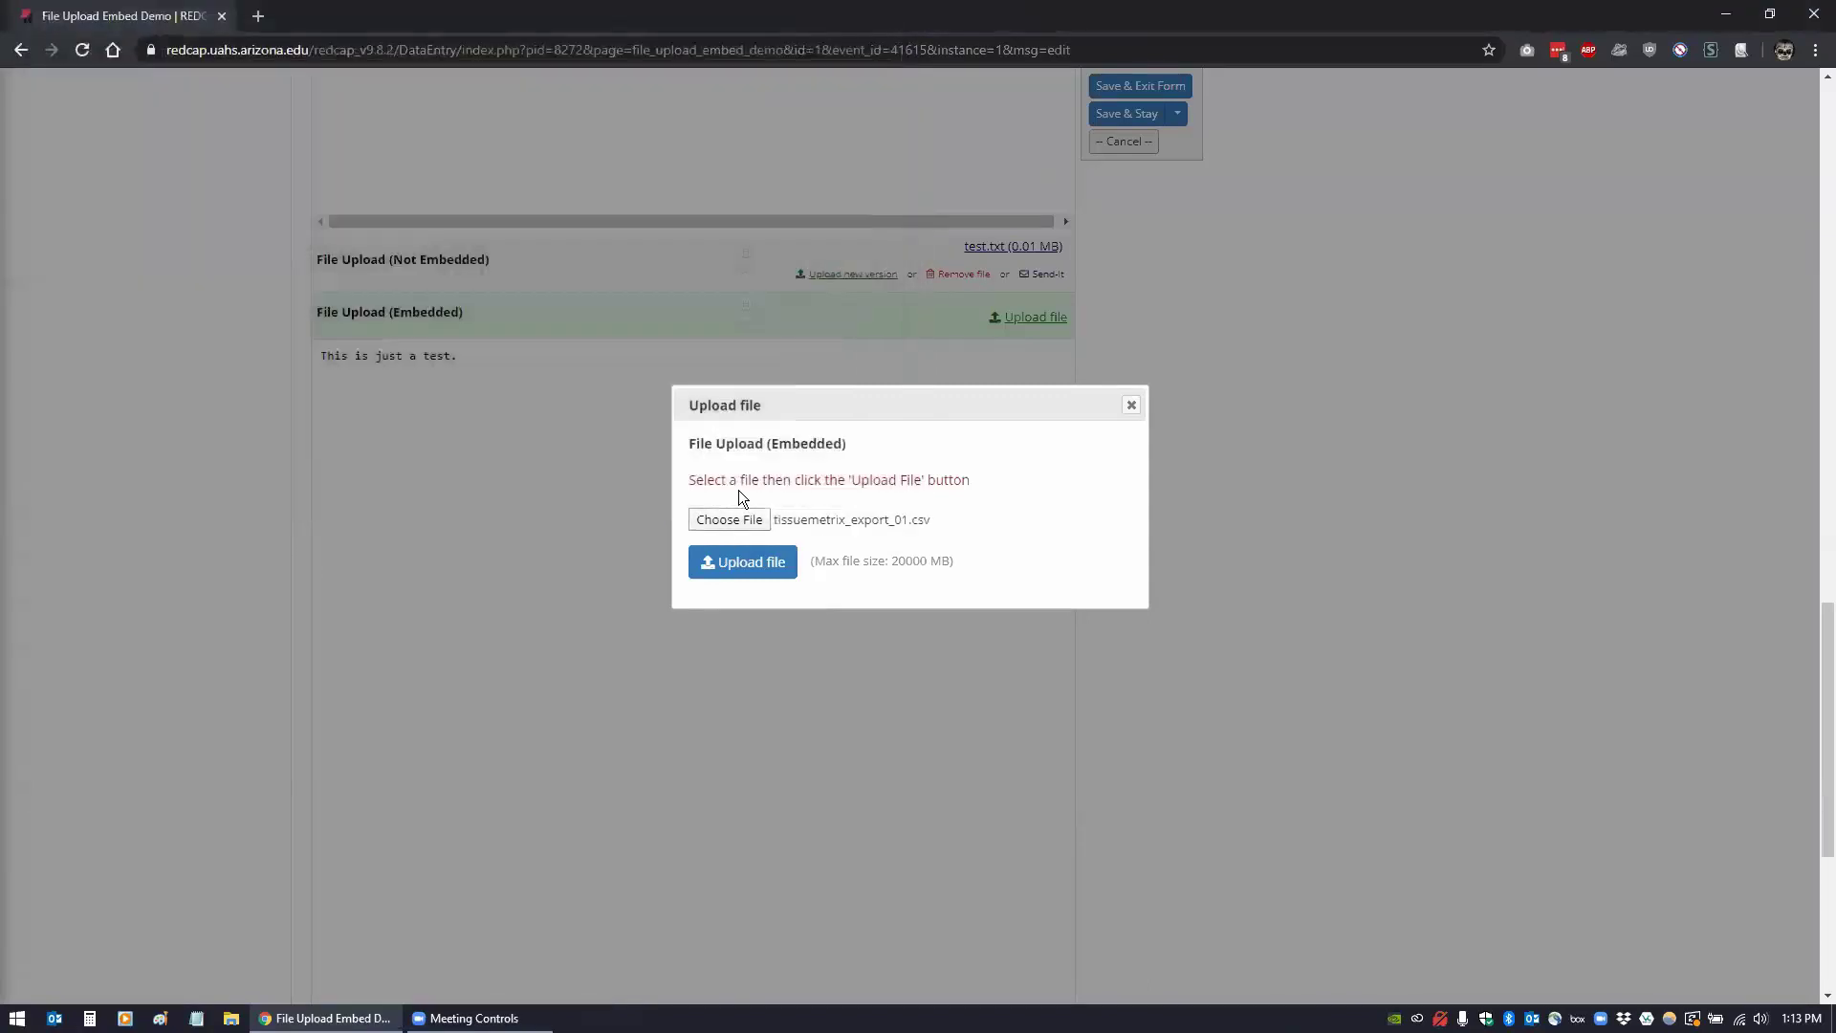
left_click(717, 567)
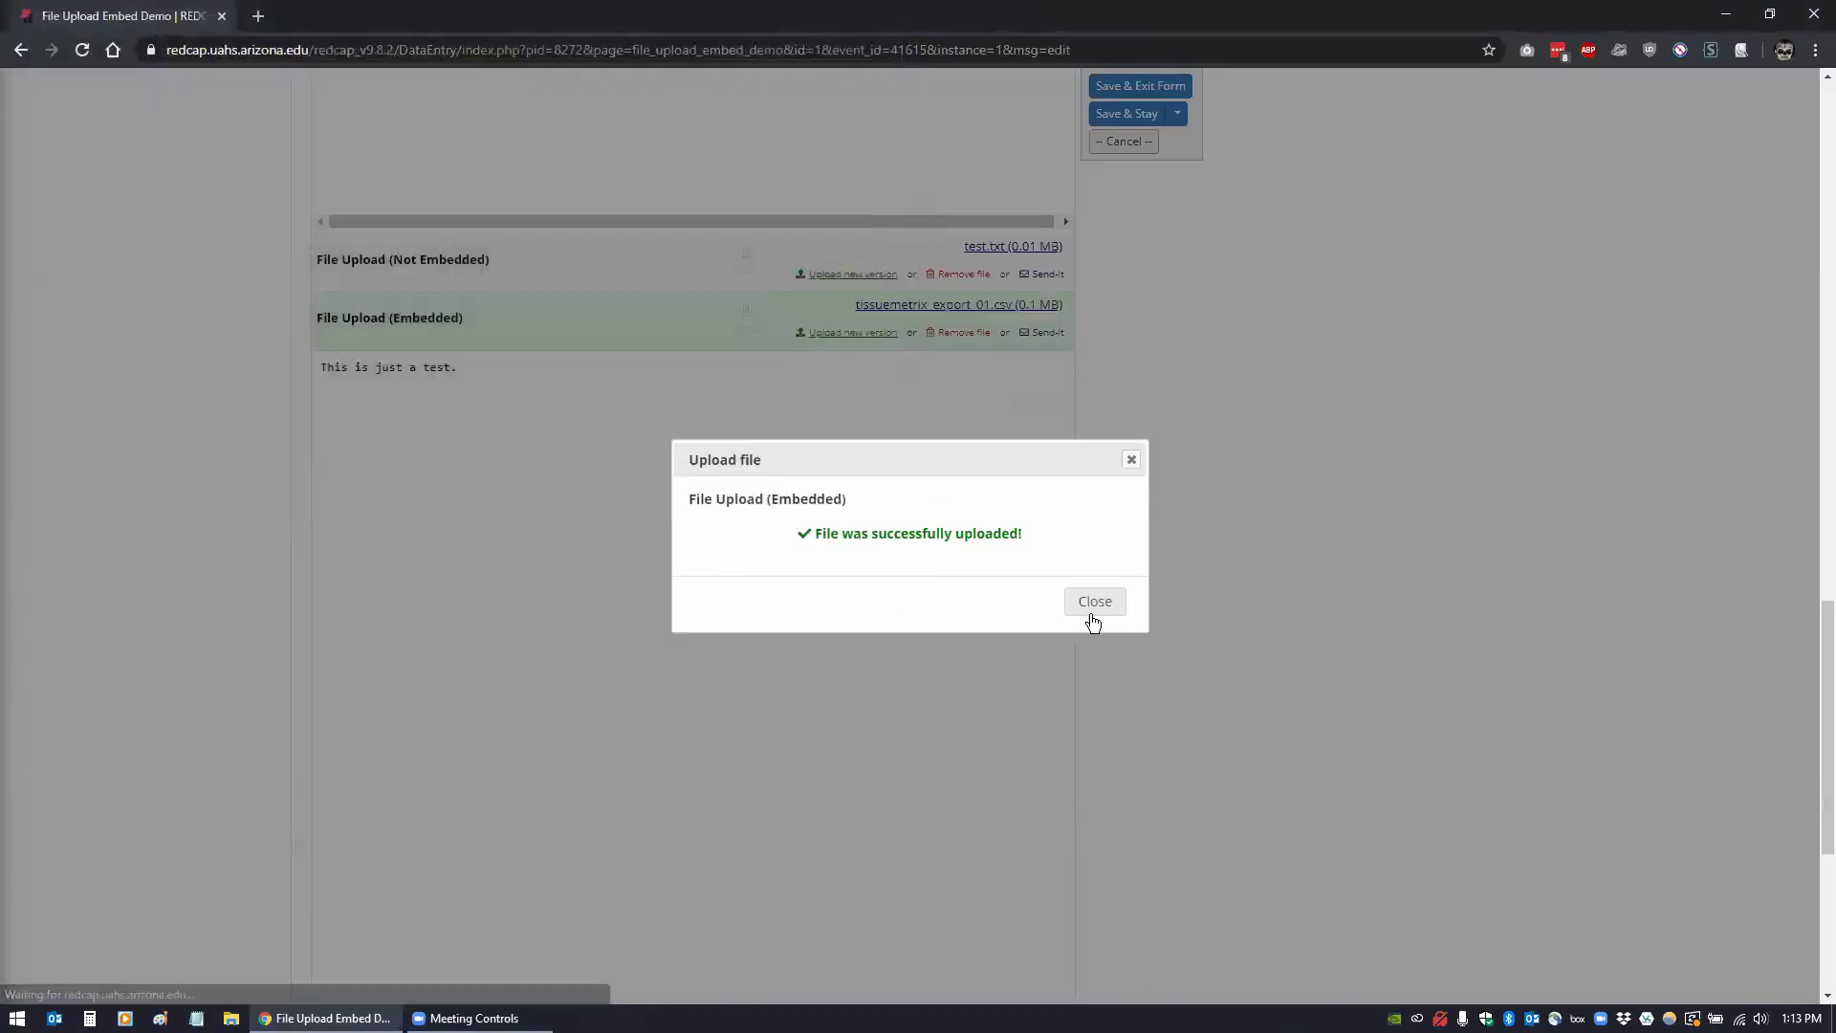
left_click(1092, 603)
scroll(1127, 620, "down", 5)
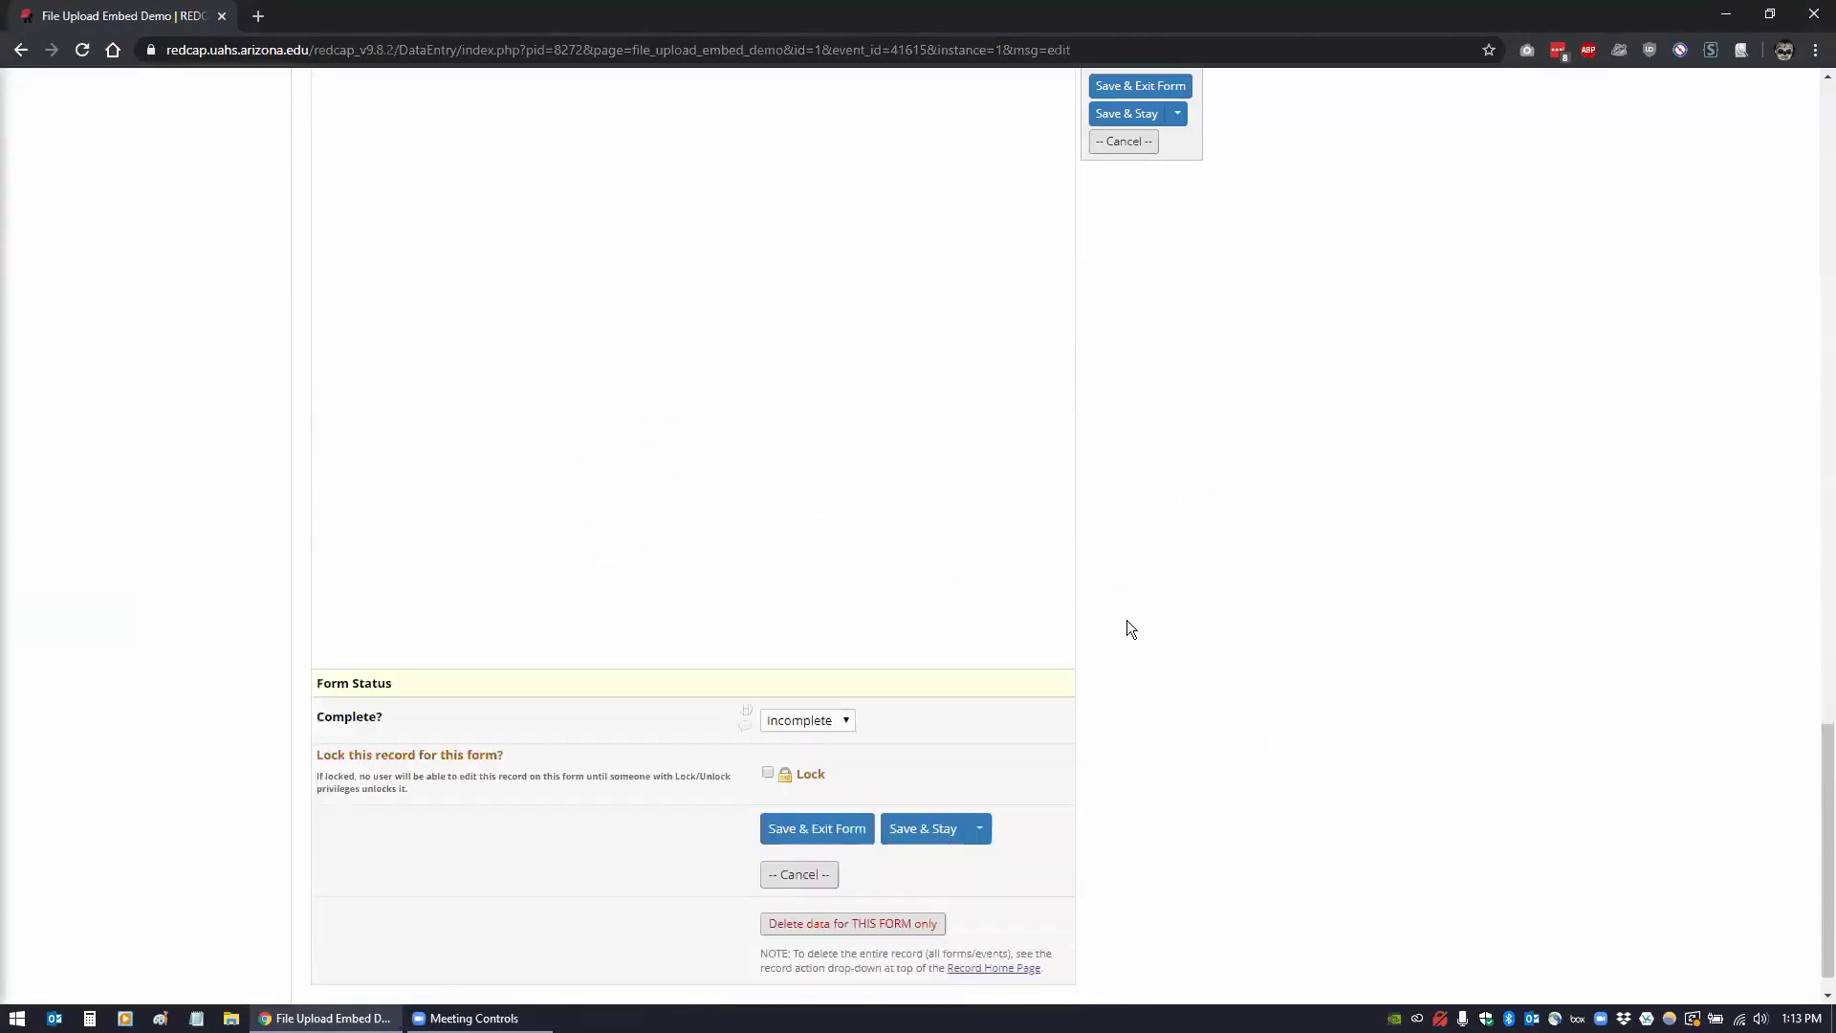
- Save record 1 with Save & Stay and scroll to the inline tissuemetrix CSV rows
left_click(923, 790)
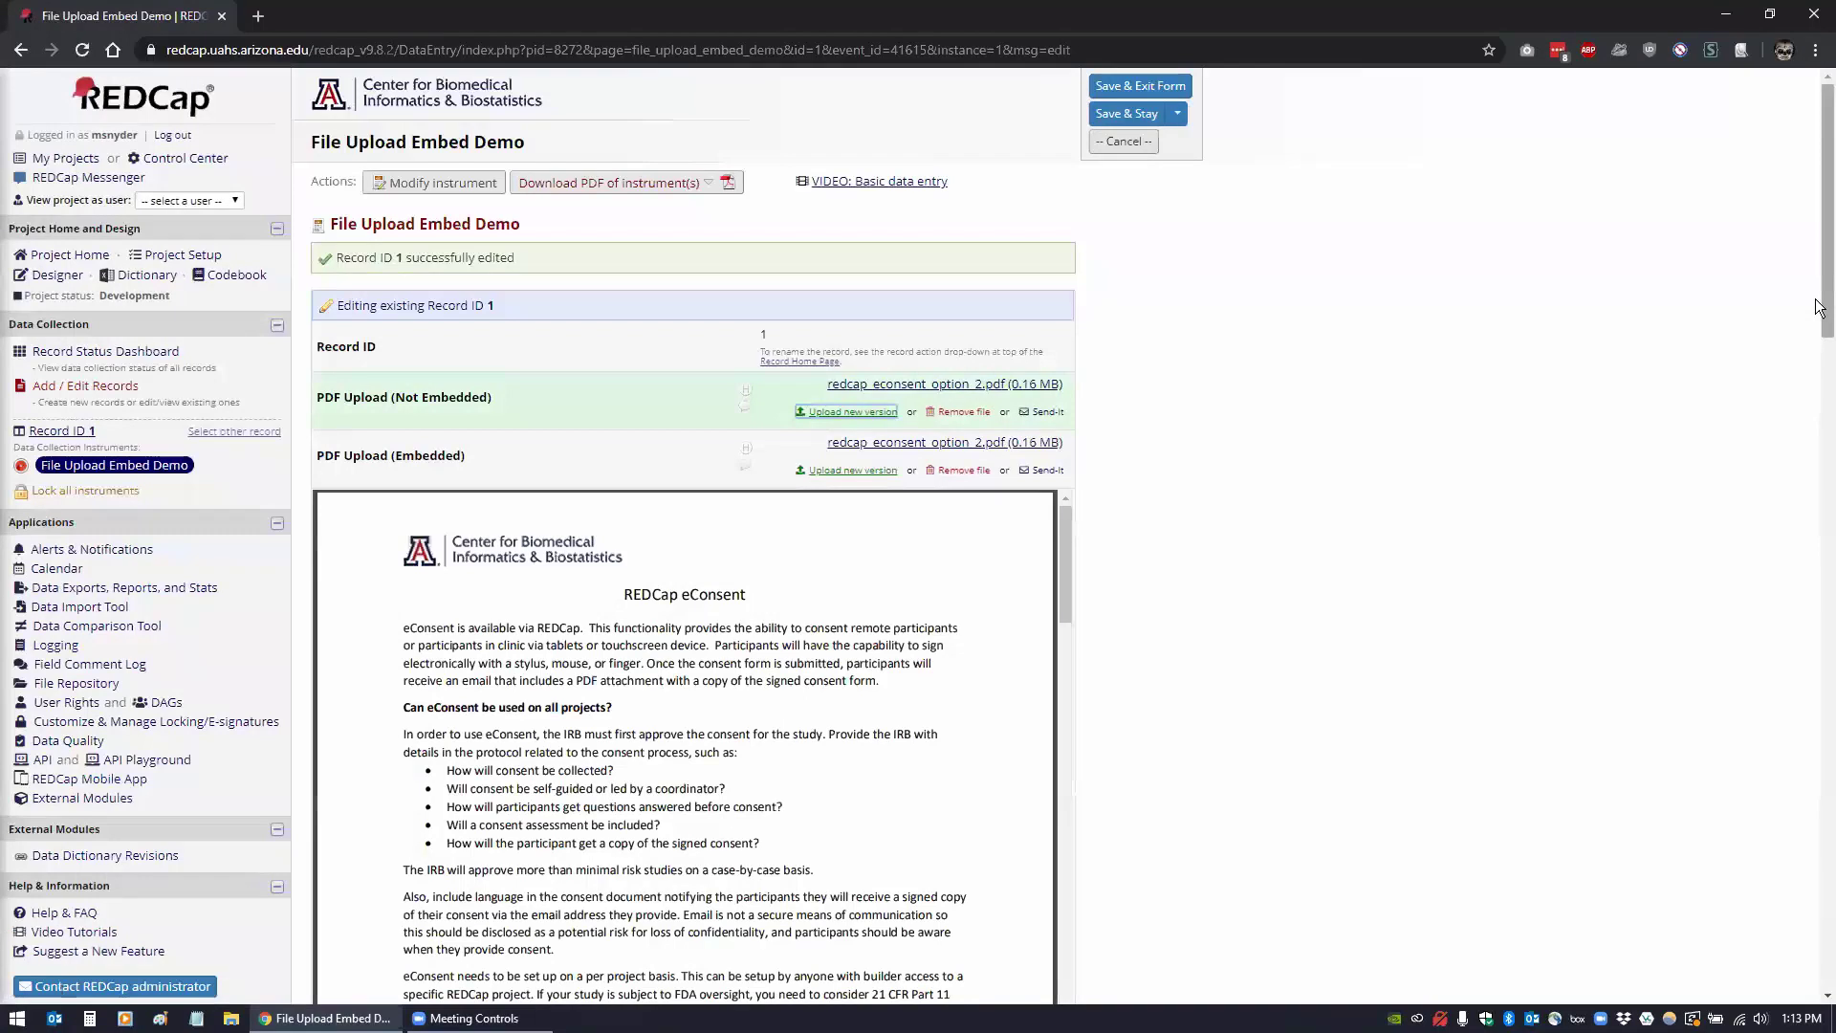
scroll(1779, 706, "down", 20)
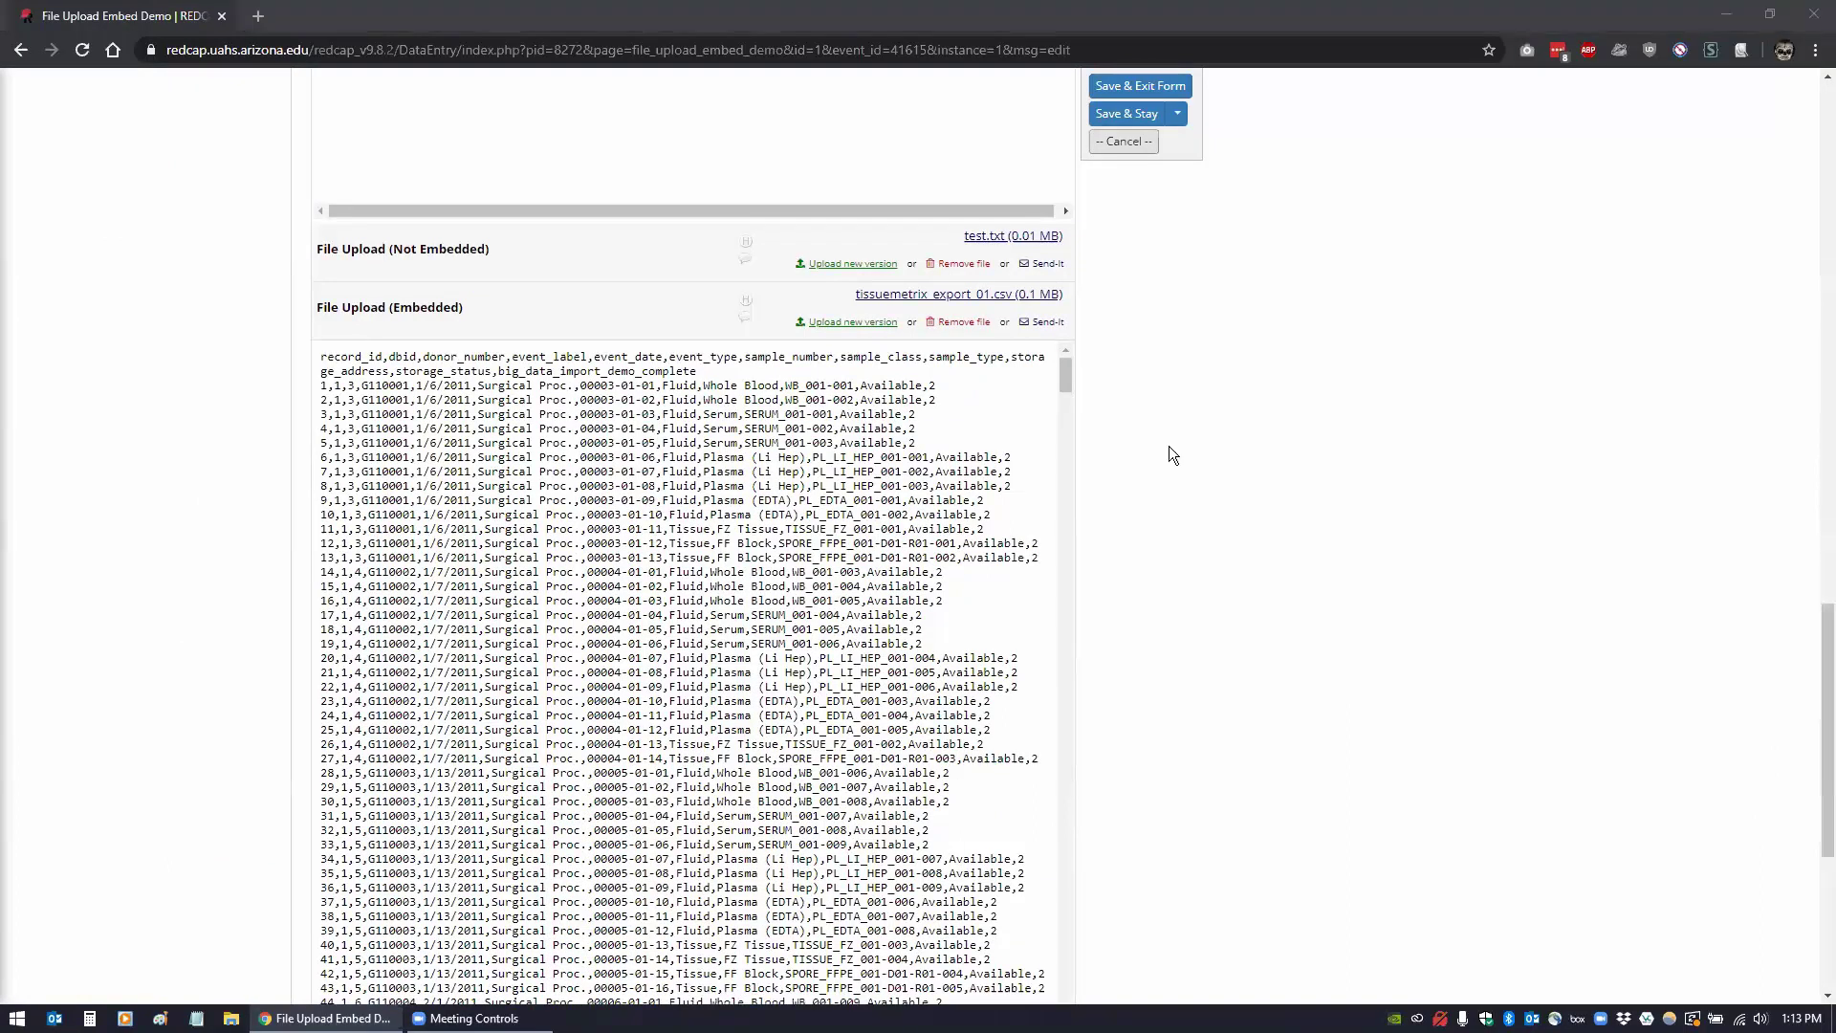
scroll(1148, 455, "down", 5)
scroll(834, 470, "up", 2)
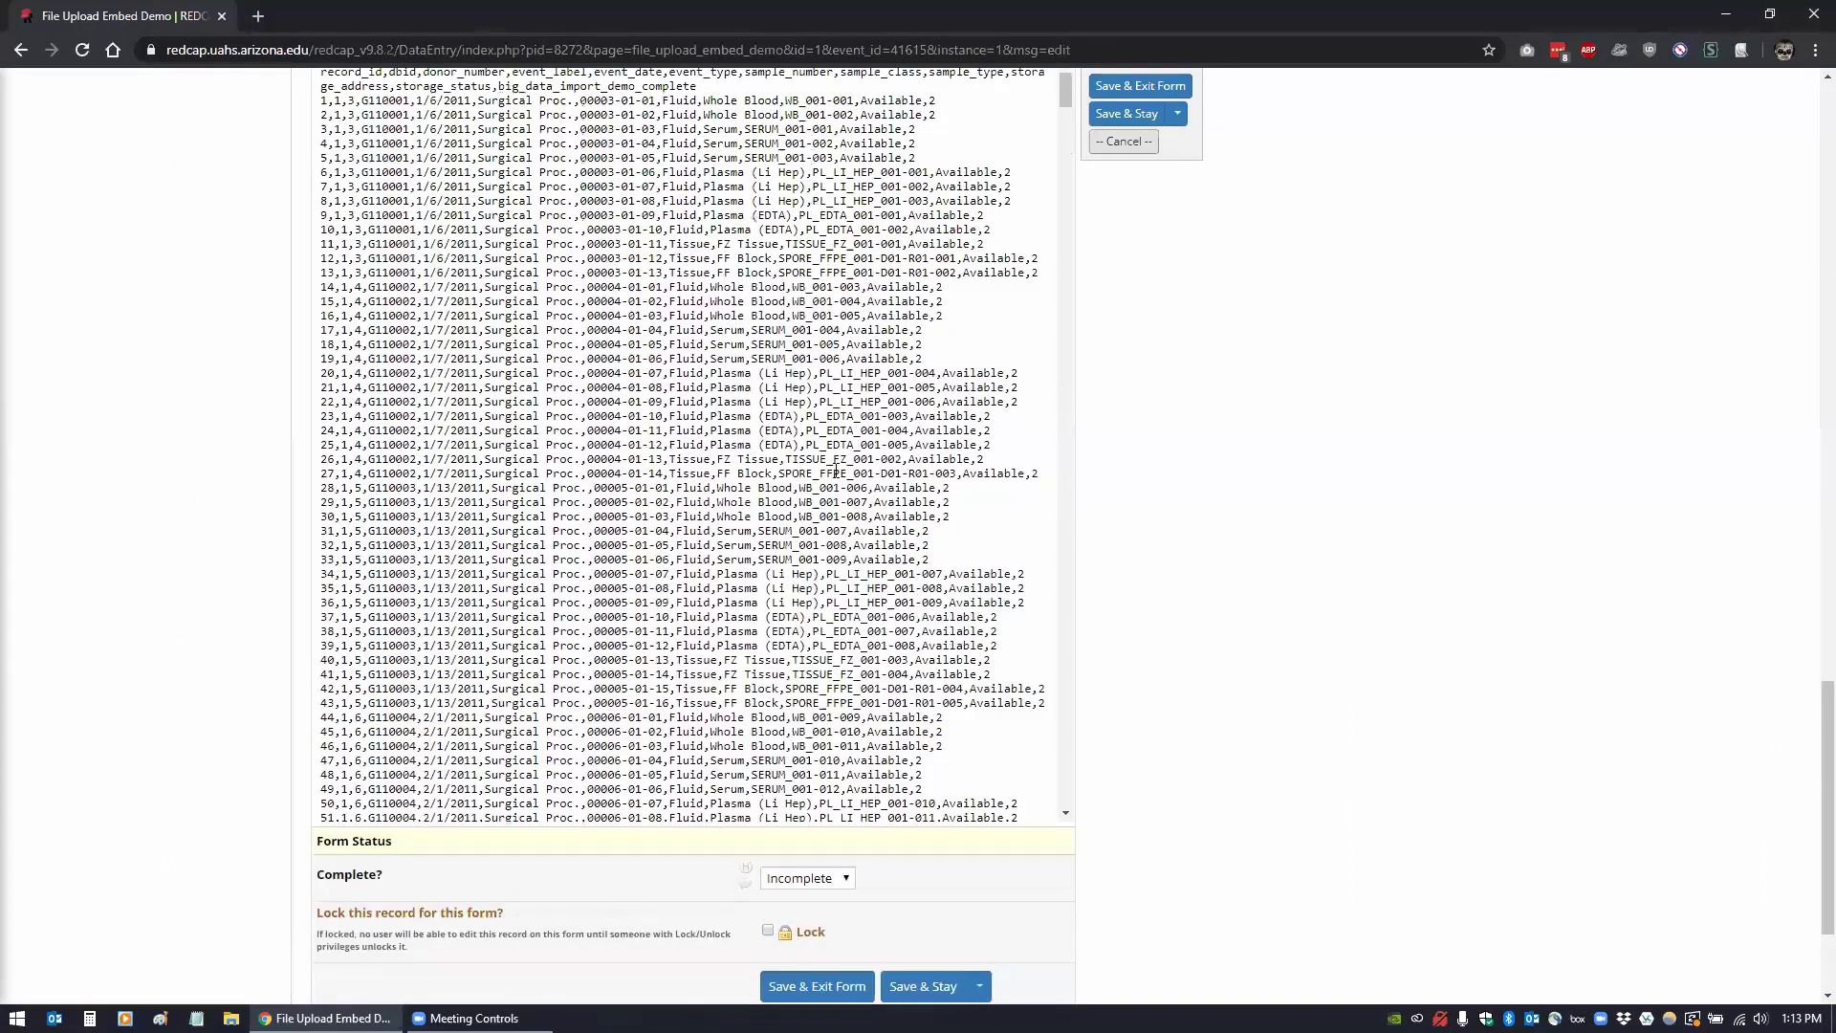
scroll(834, 470, "up", 2)
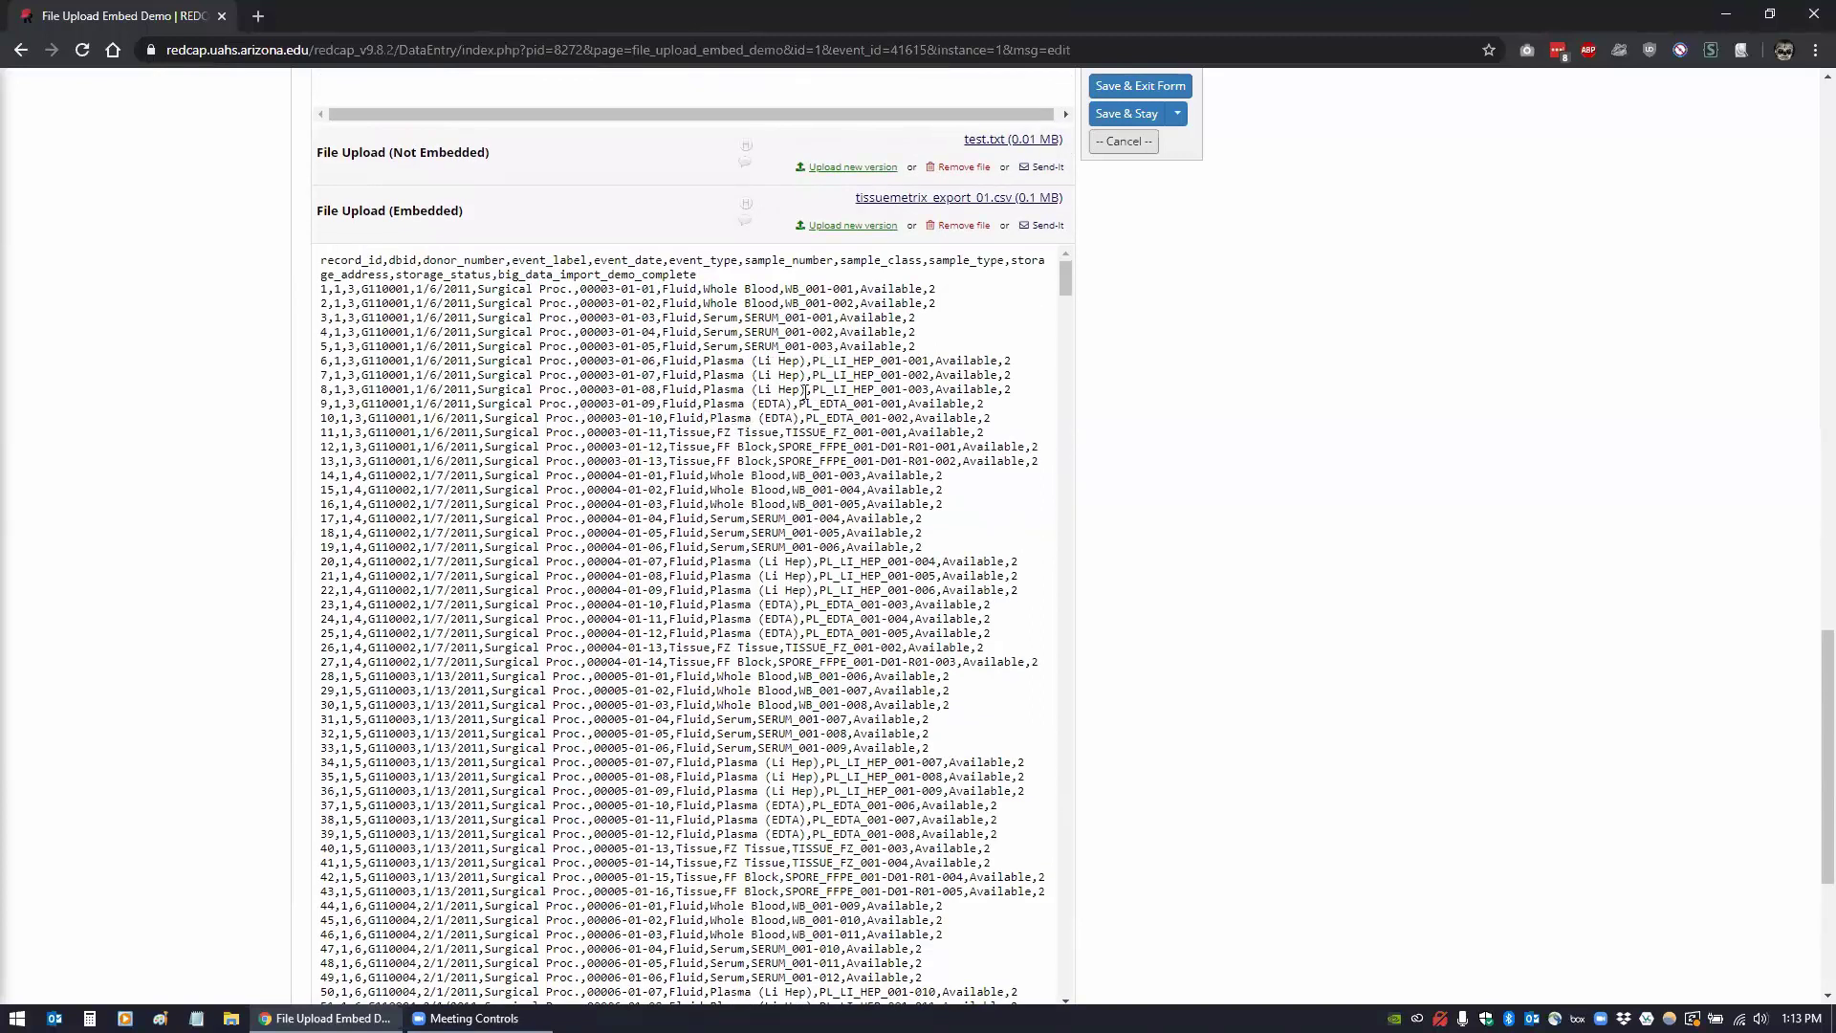
- Delete the CSV file from the File Upload (Embedded) field
left_click(934, 225)
left_click(968, 577)
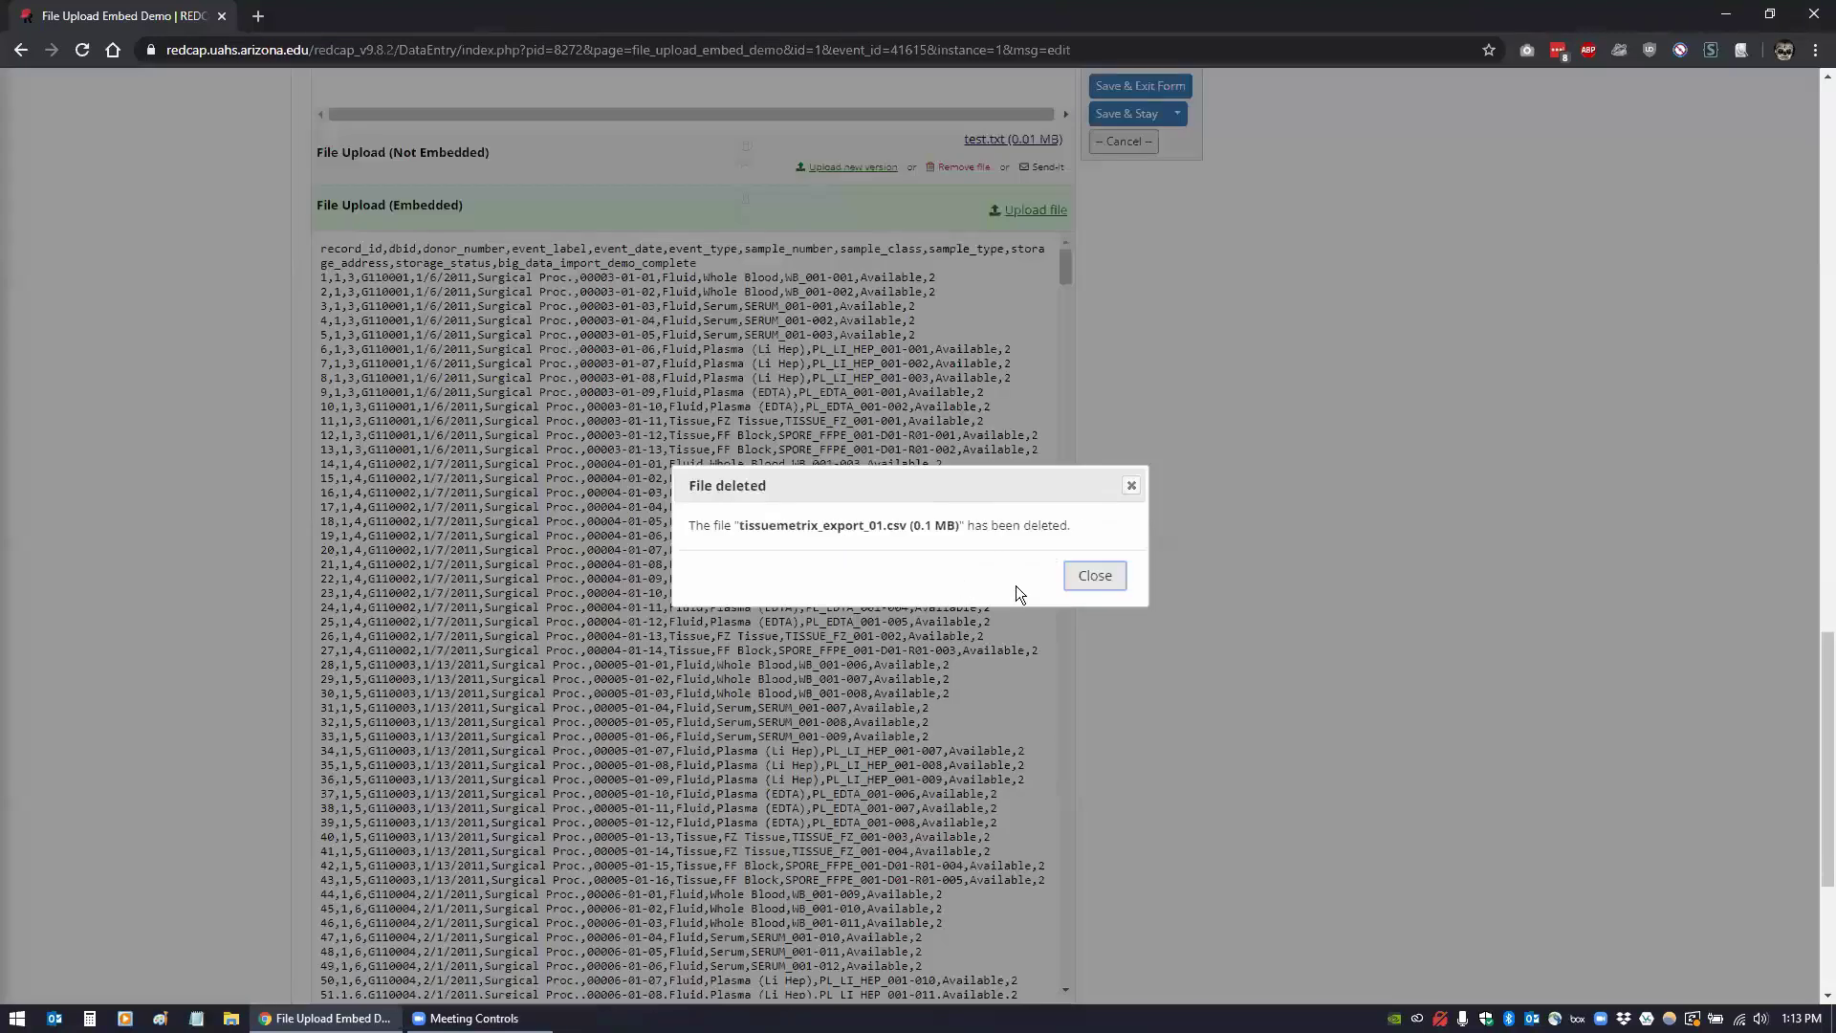
left_click(1101, 576)
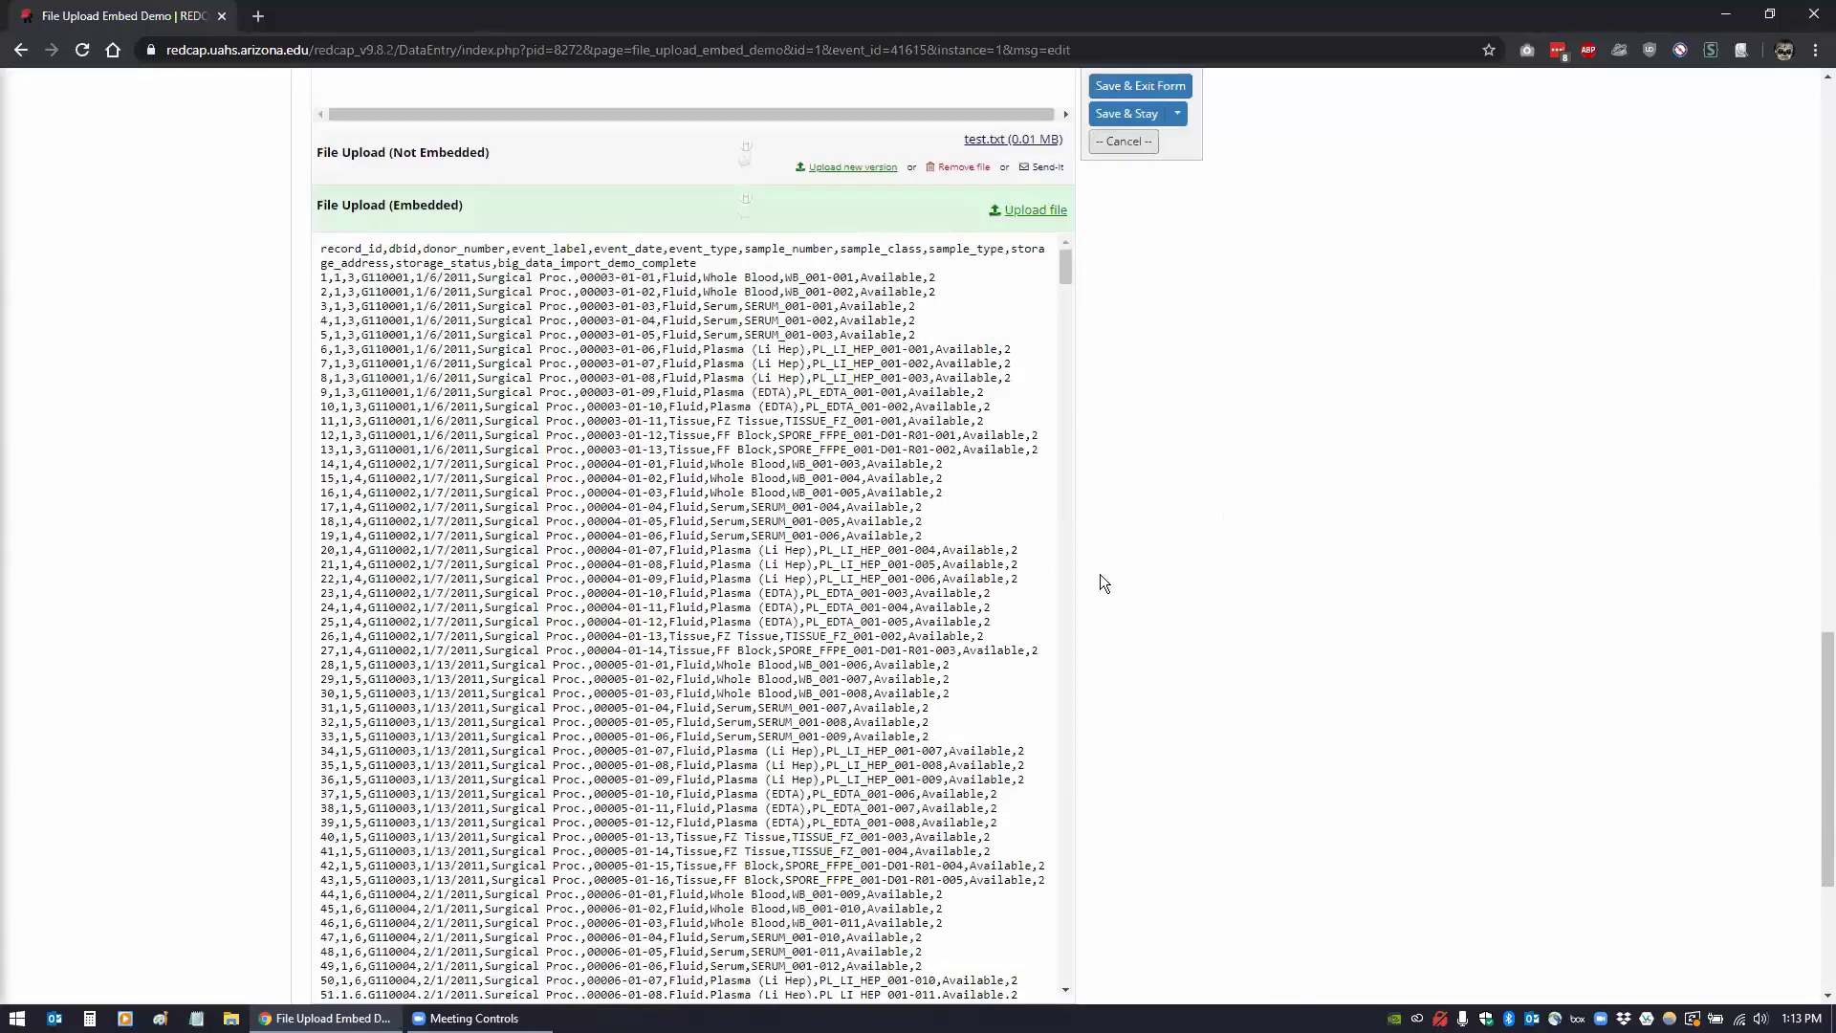
scroll(882, 463, "down", 2)
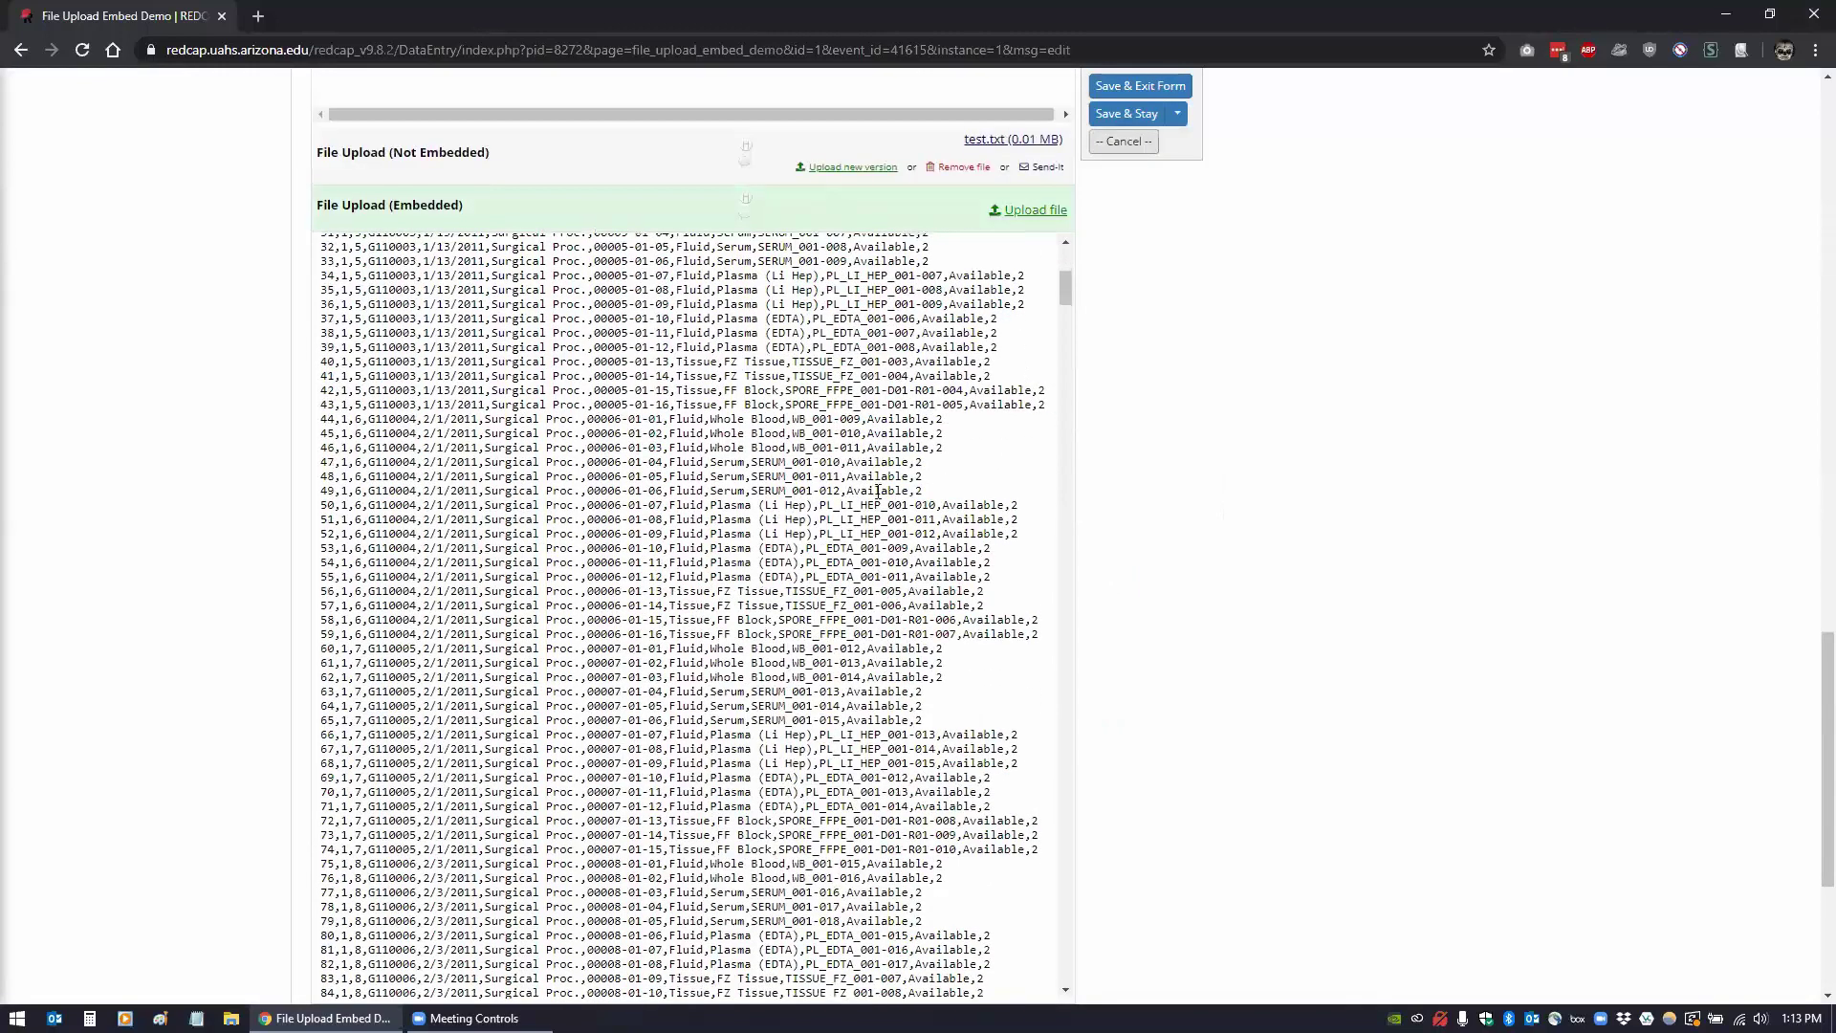
scroll(945, 207, "up", 3)
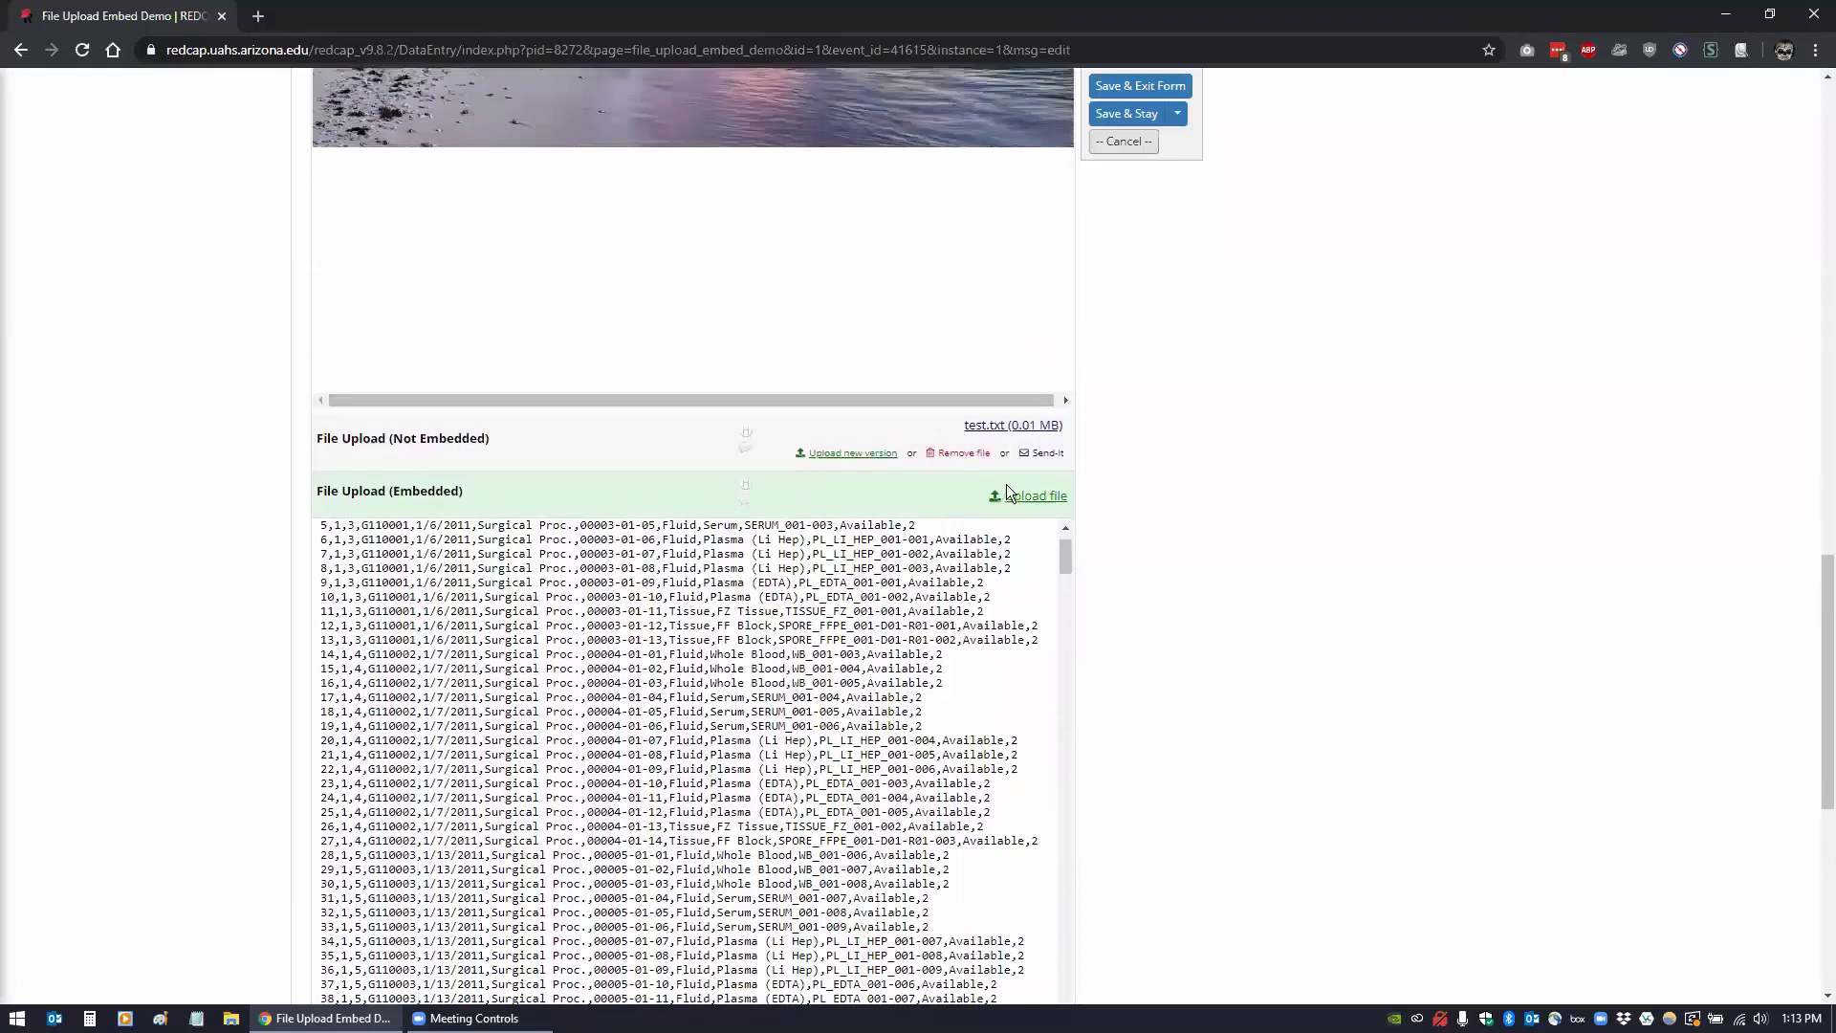
- Upload test.docx from the Desktop into the embedded field
left_click(1028, 498)
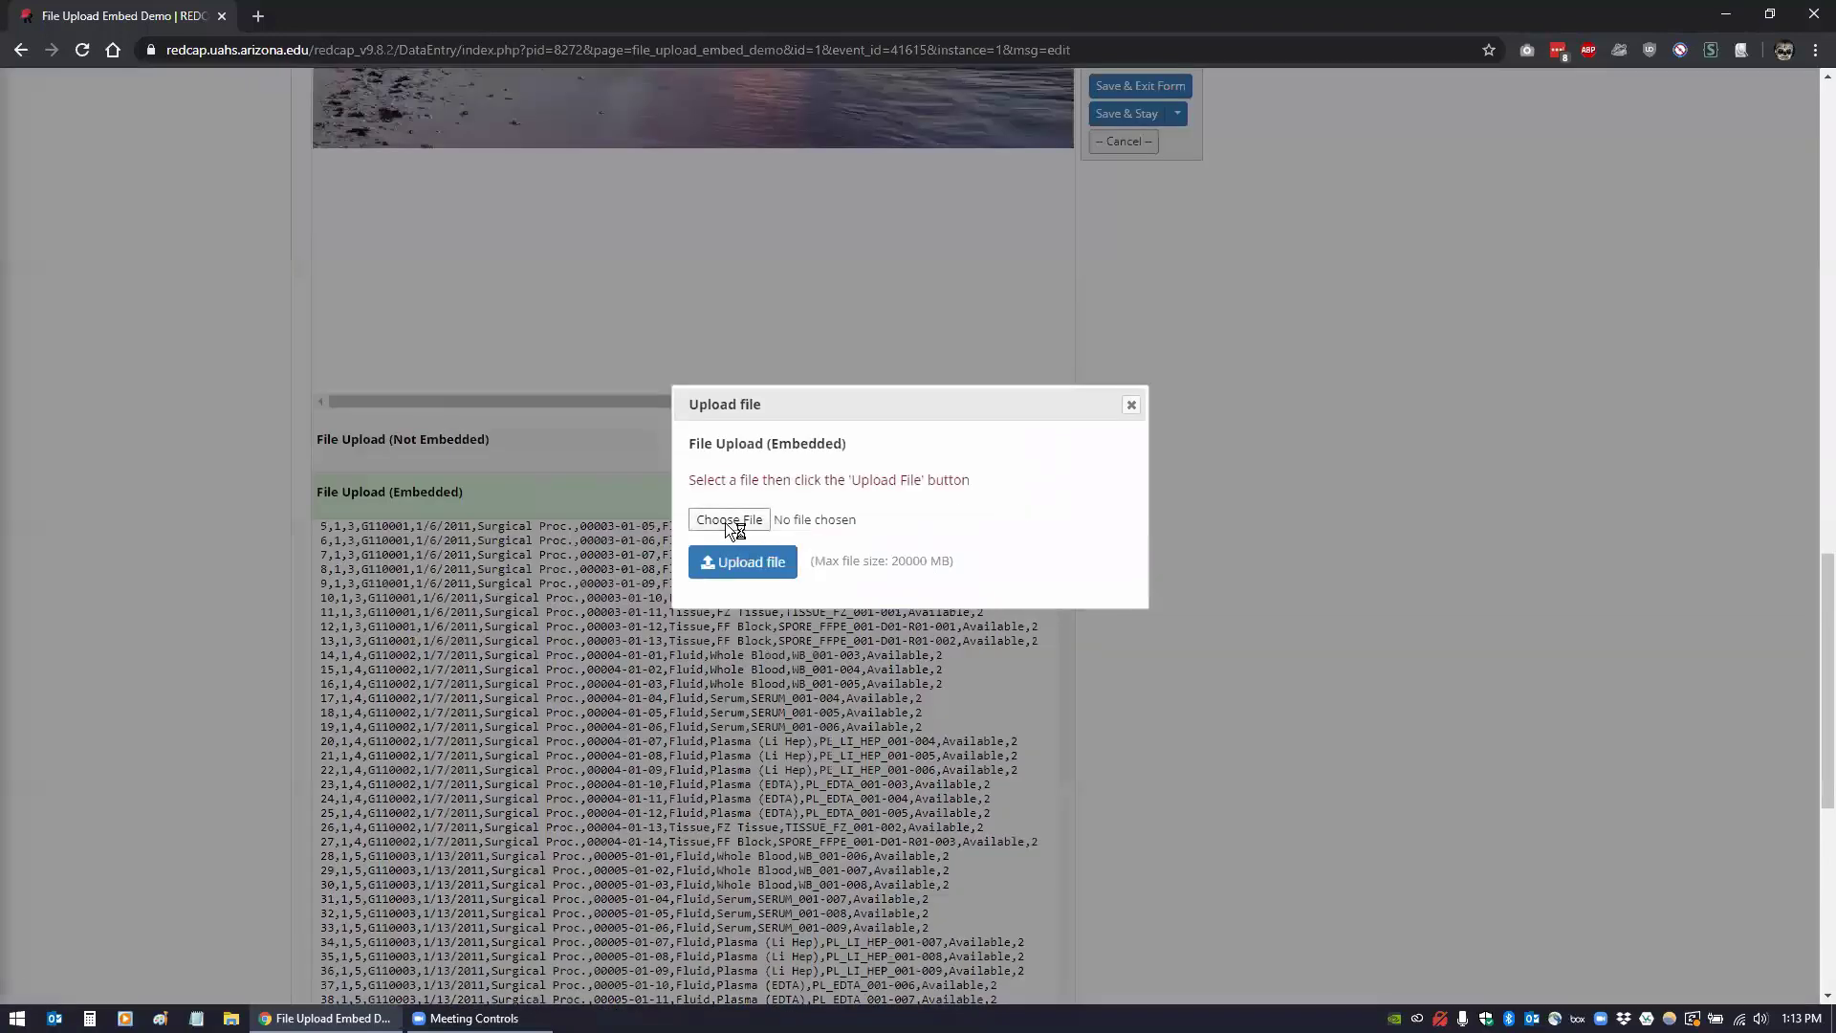
left_click(727, 522)
left_click(76, 105)
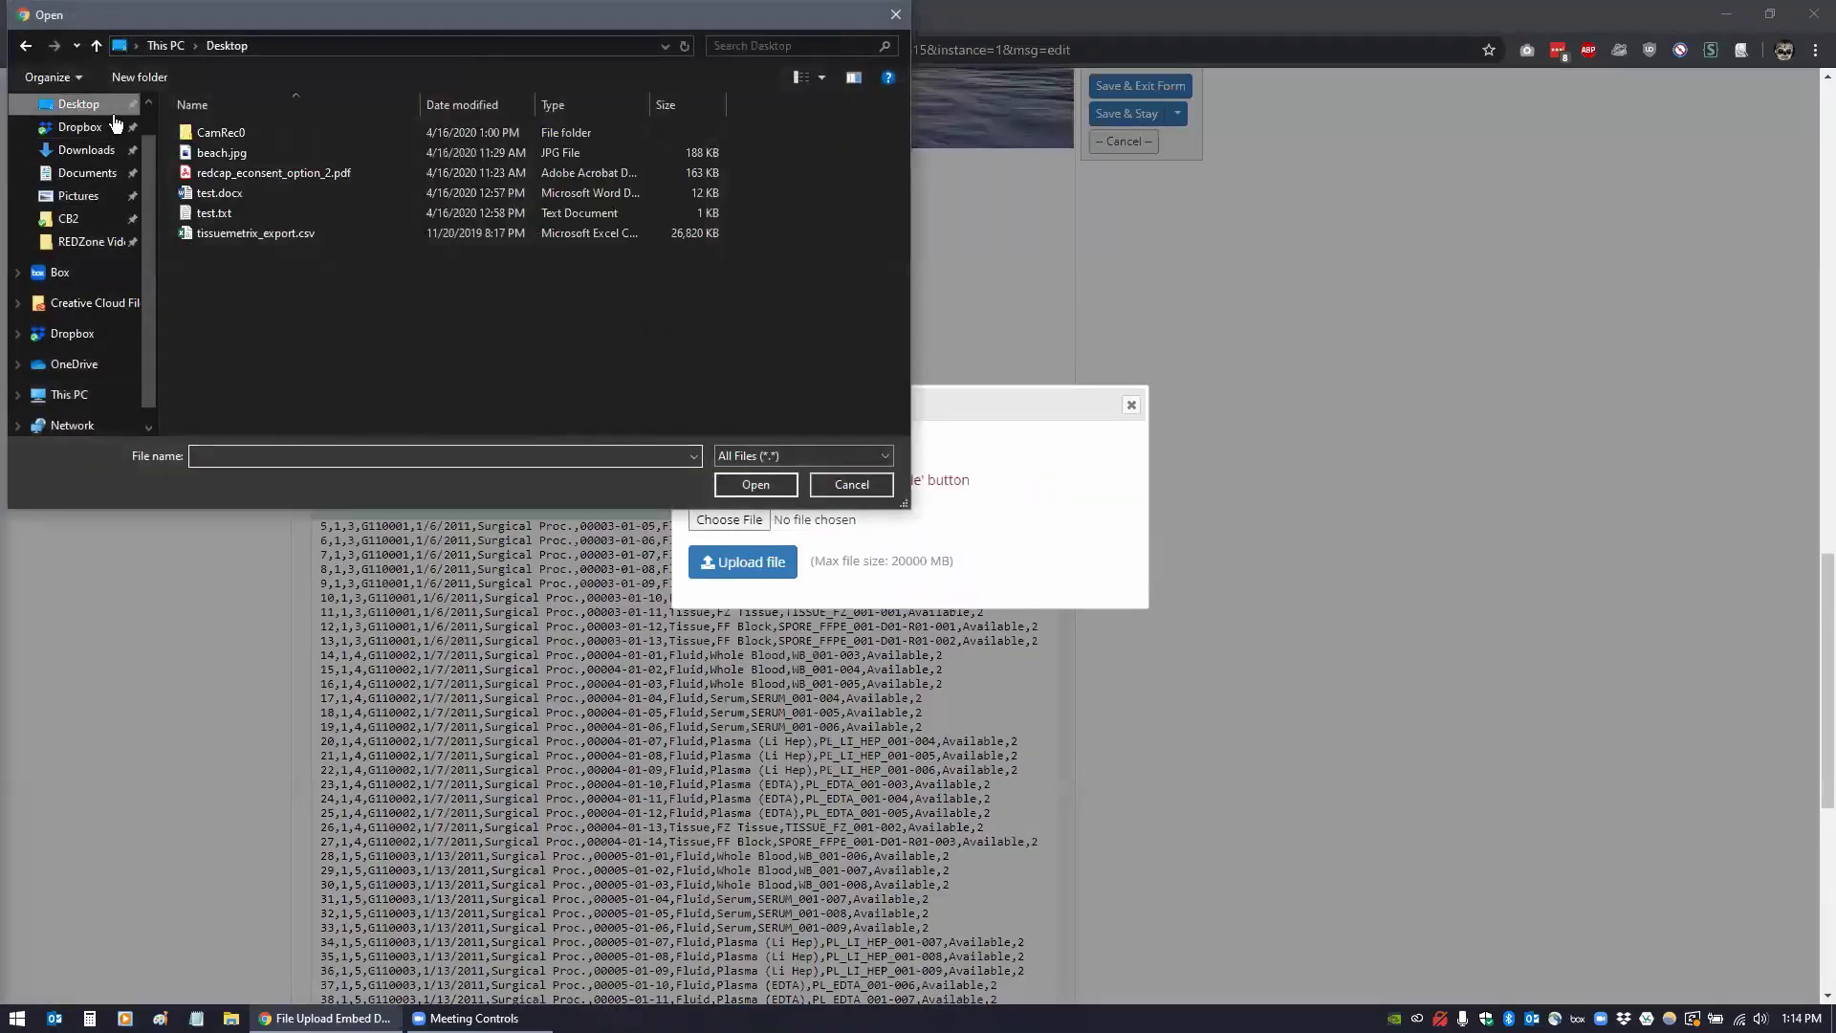
left_click(206, 193)
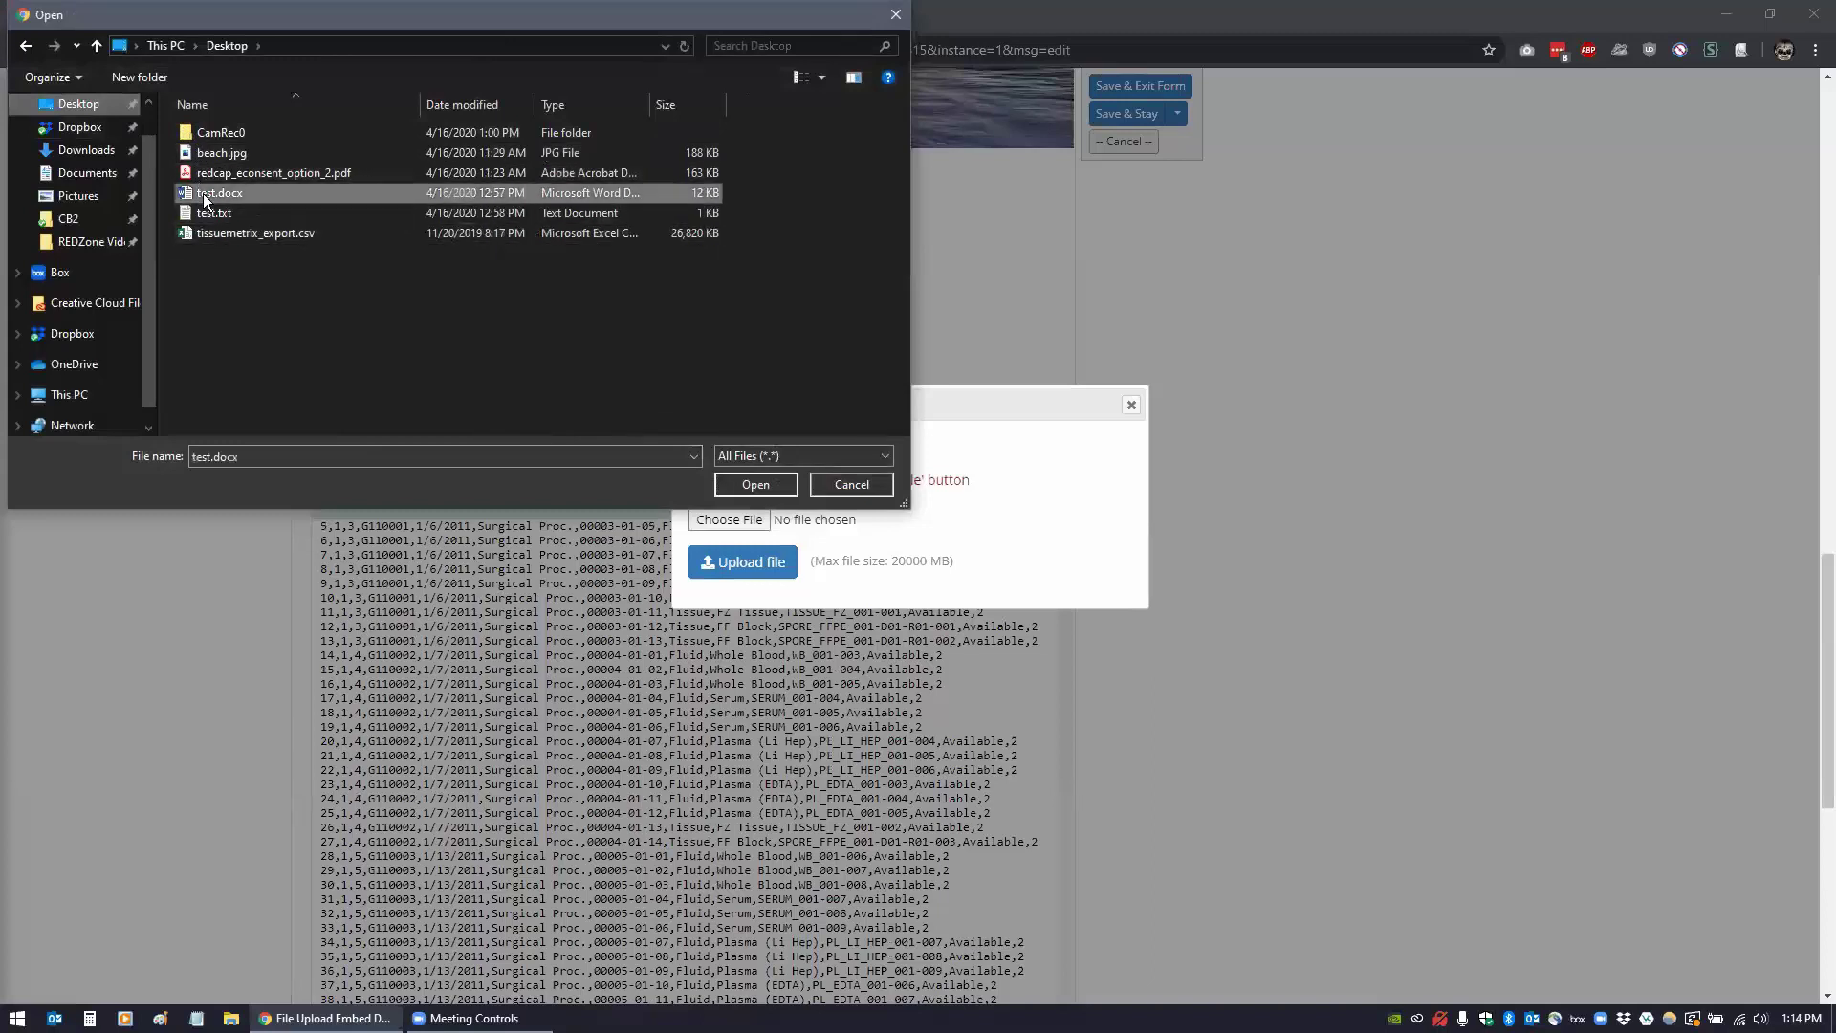
left_click(750, 484)
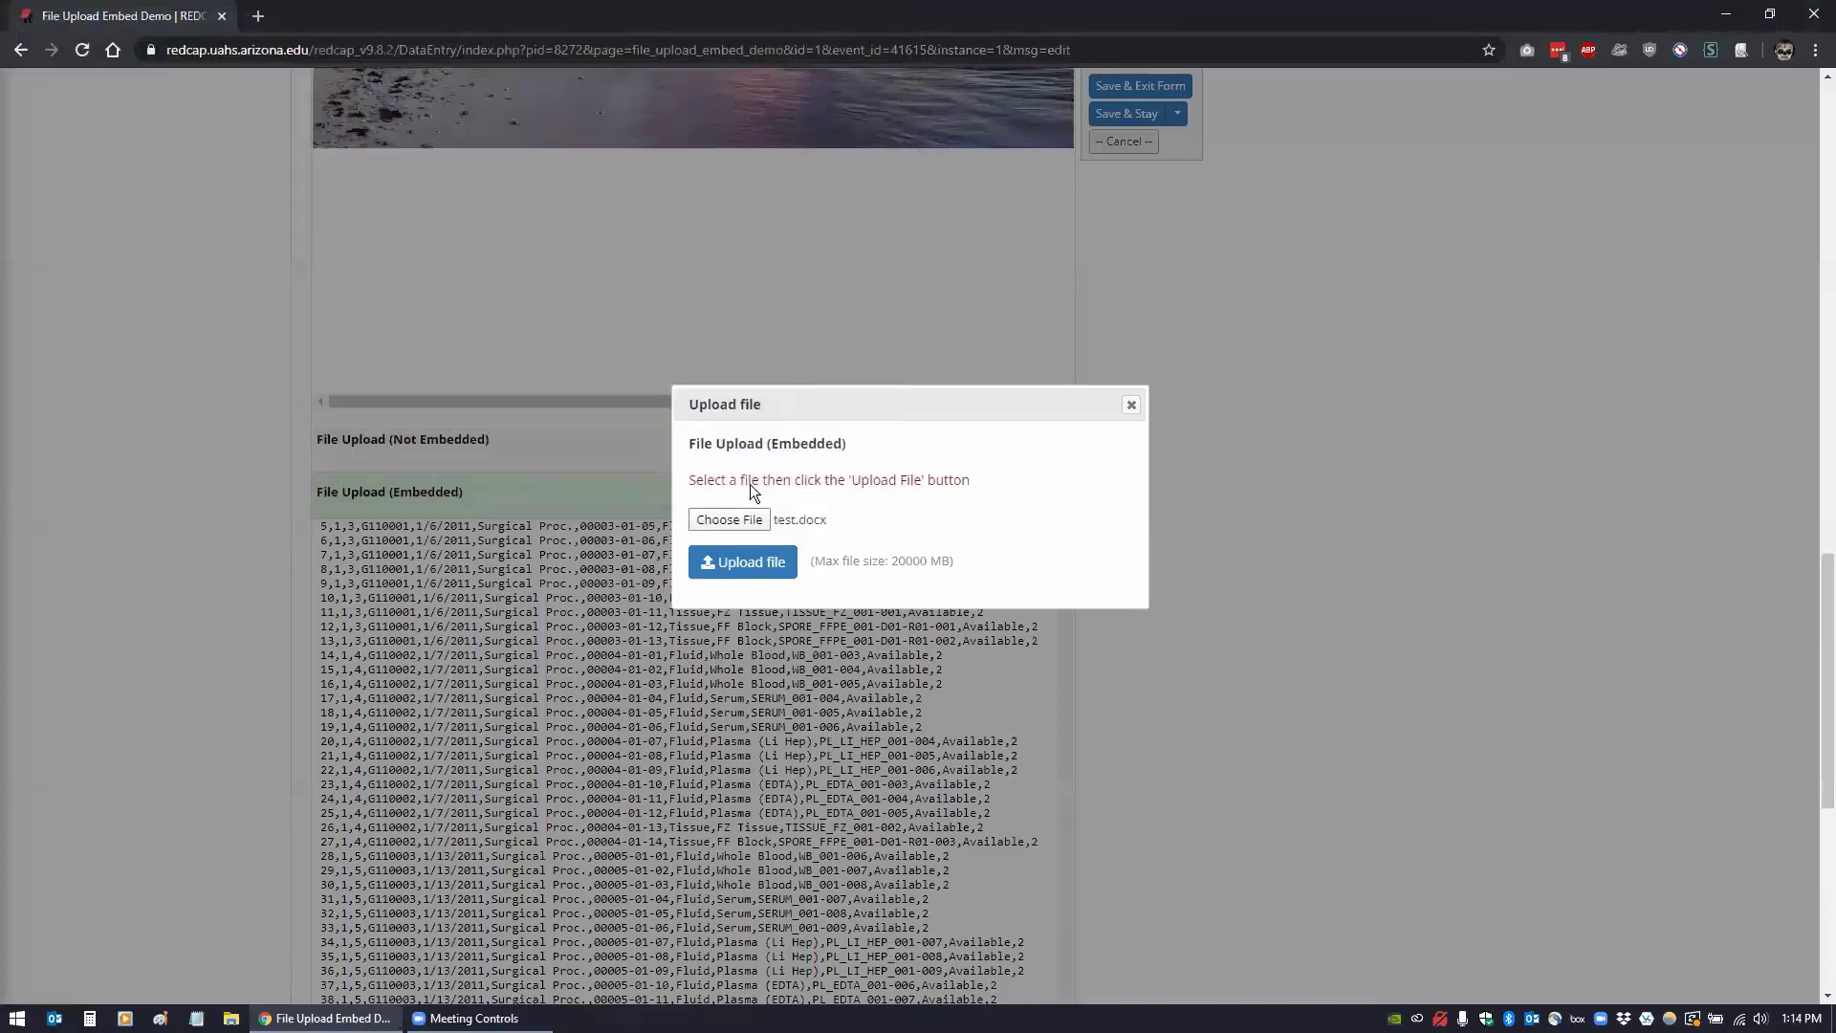
left_click(749, 562)
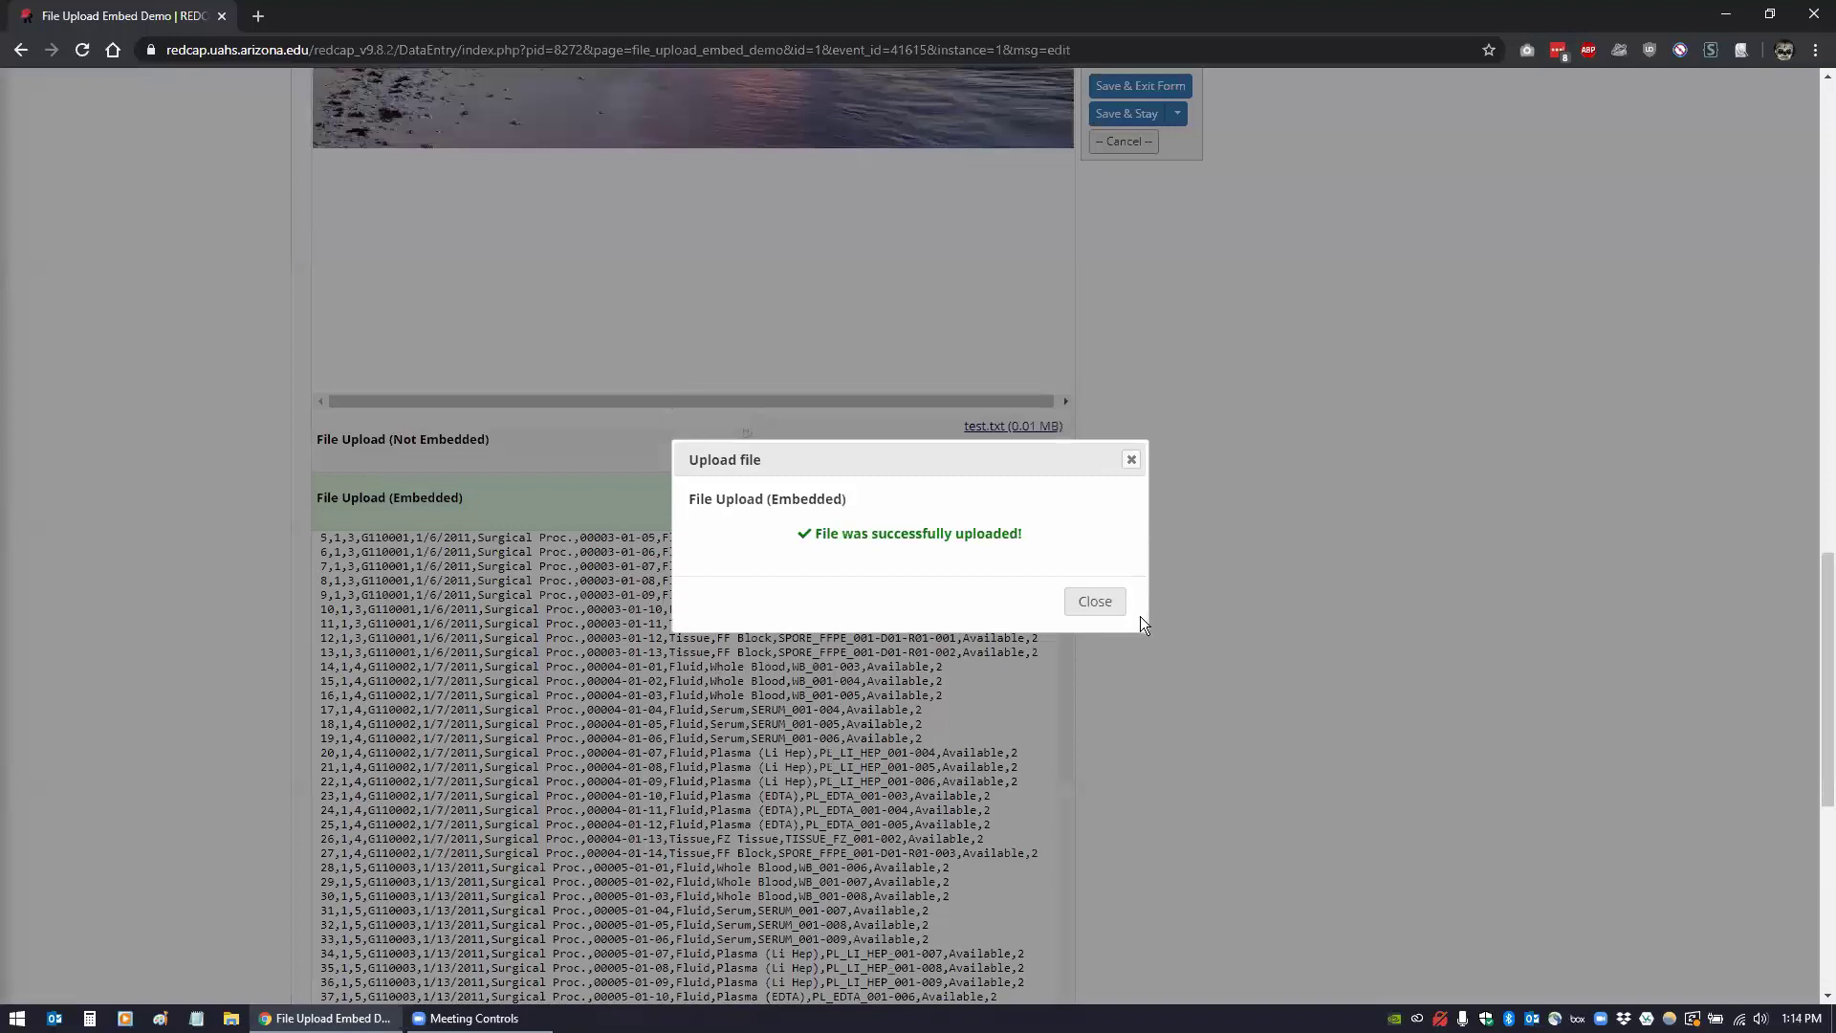
left_click(1100, 602)
scroll(1132, 562, "down", 6)
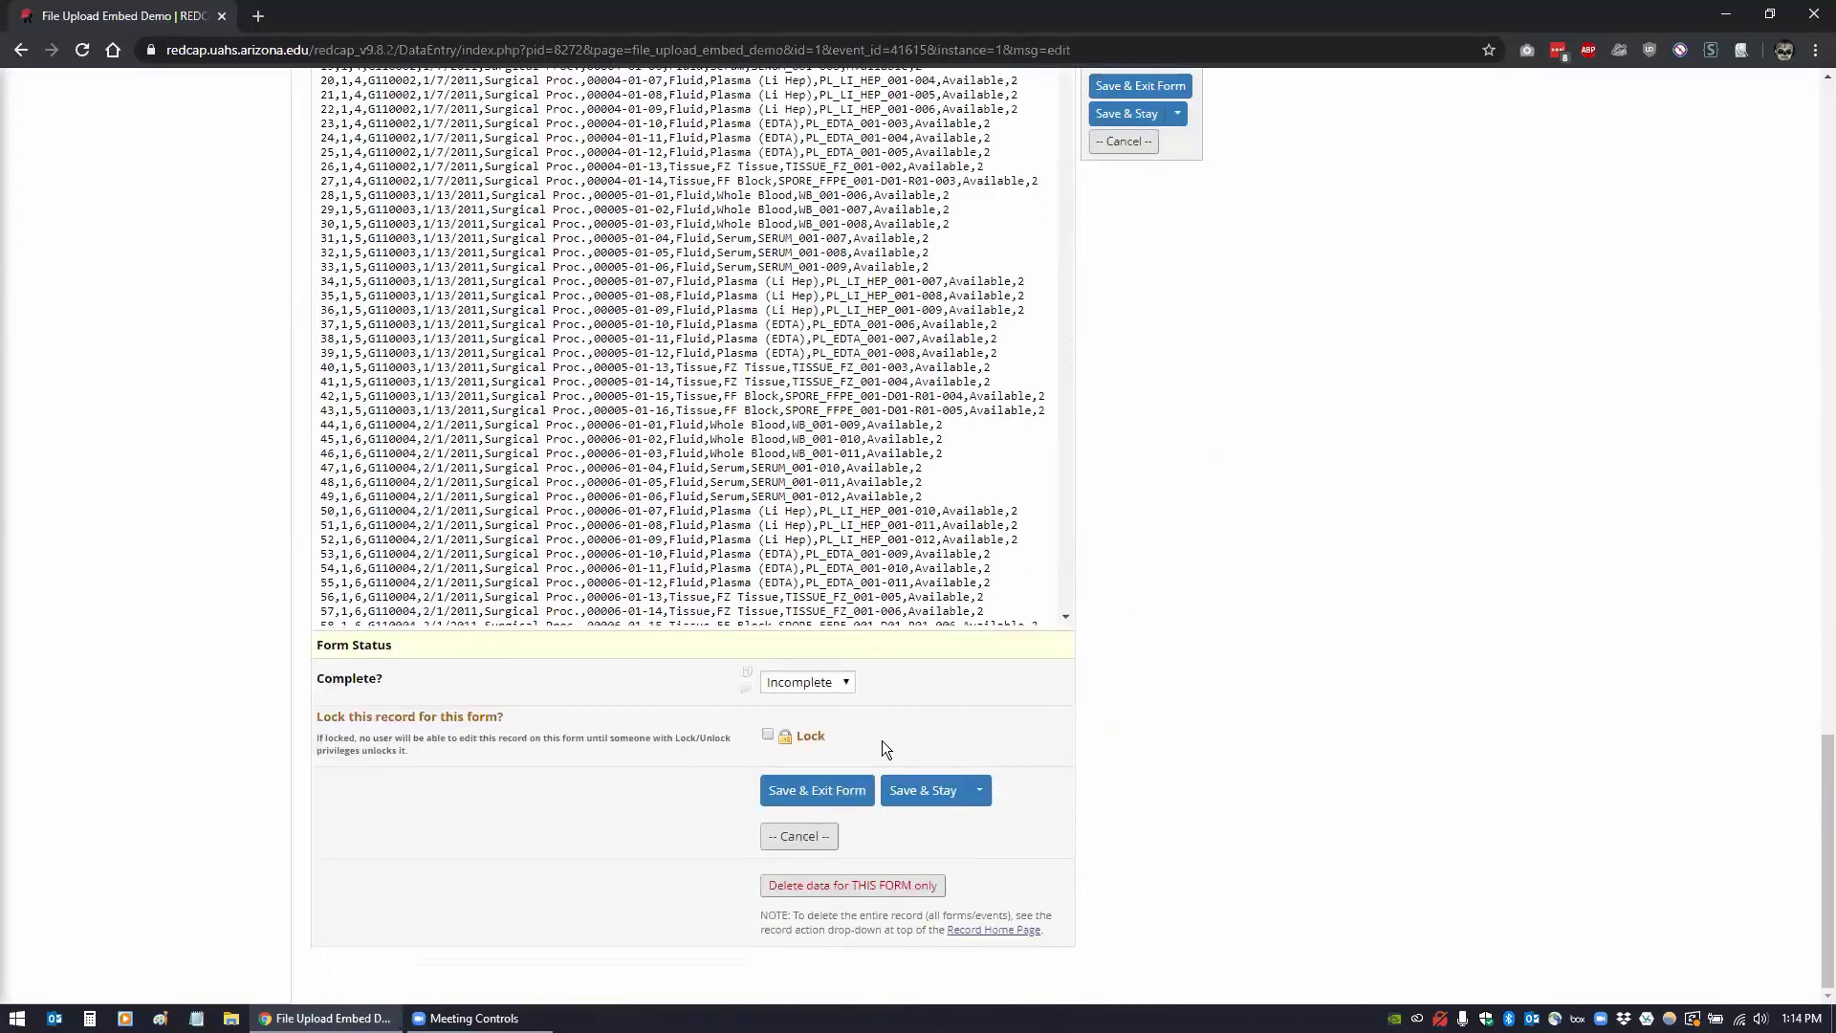
- Save the record form with Save & Stay, declining the file download prompt
left_click(923, 782)
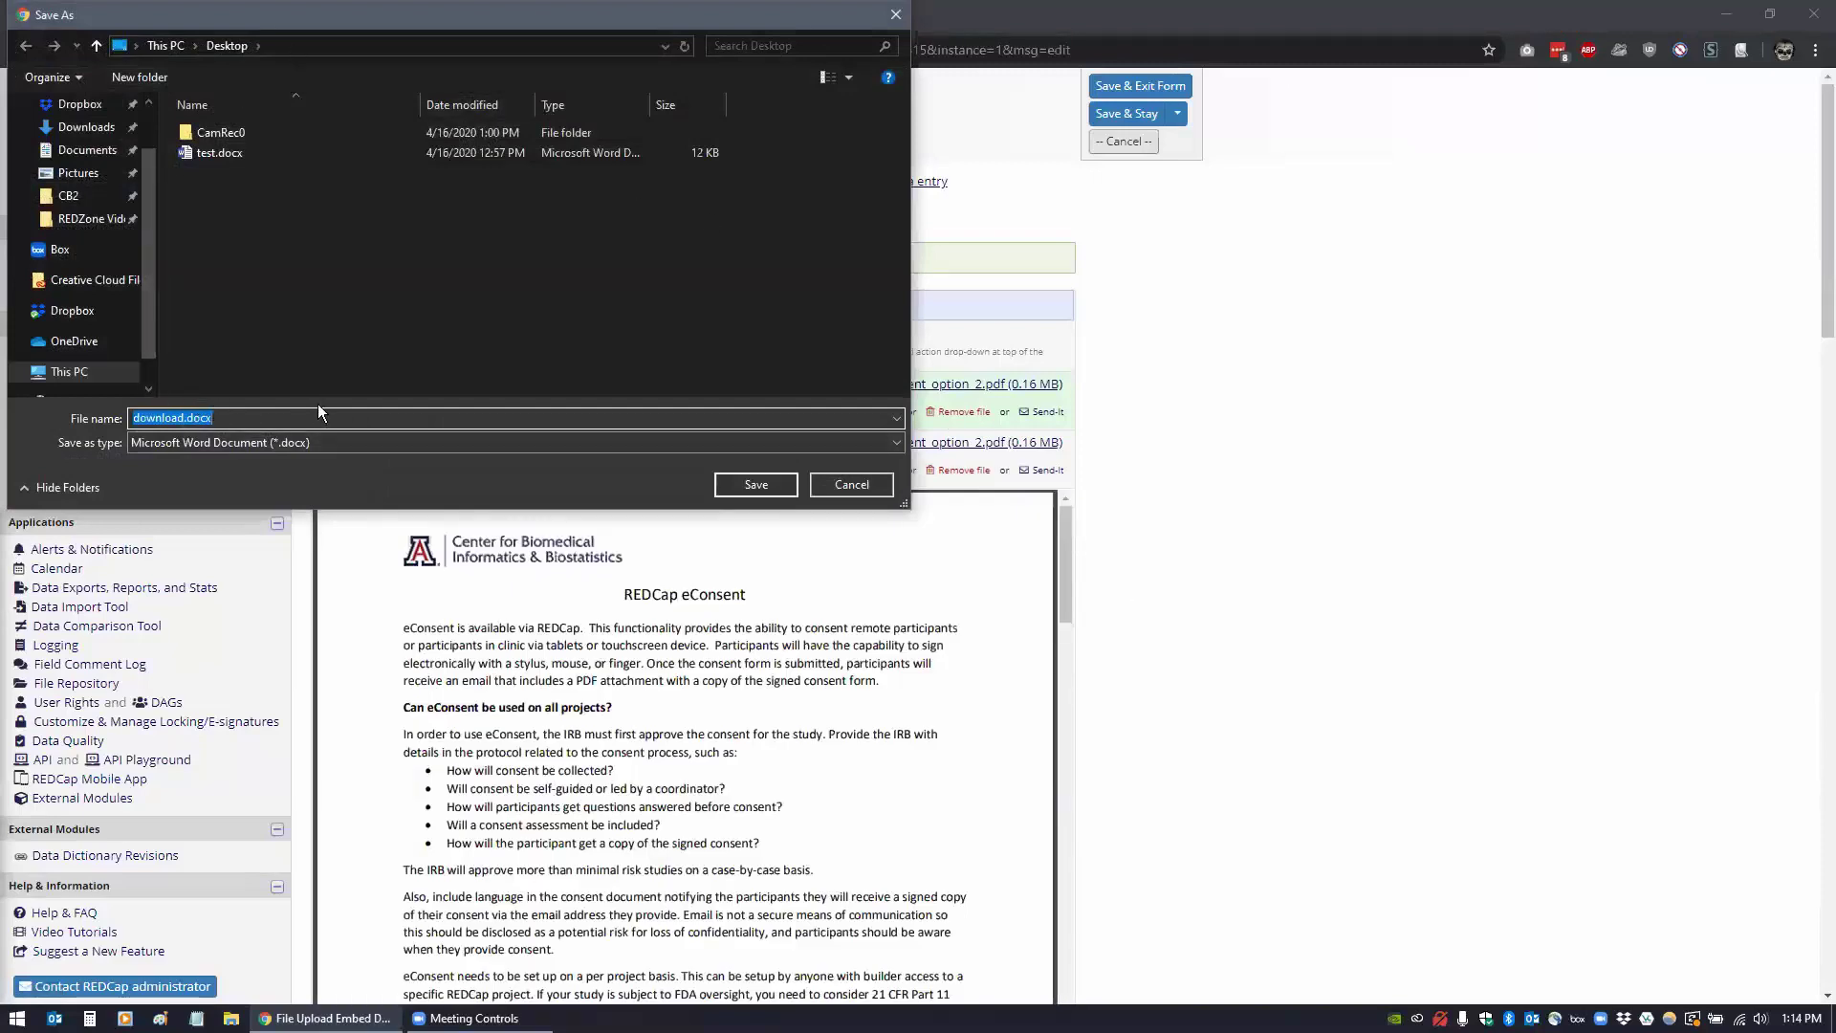
left_click(839, 488)
scroll(1138, 537, "down", 10)
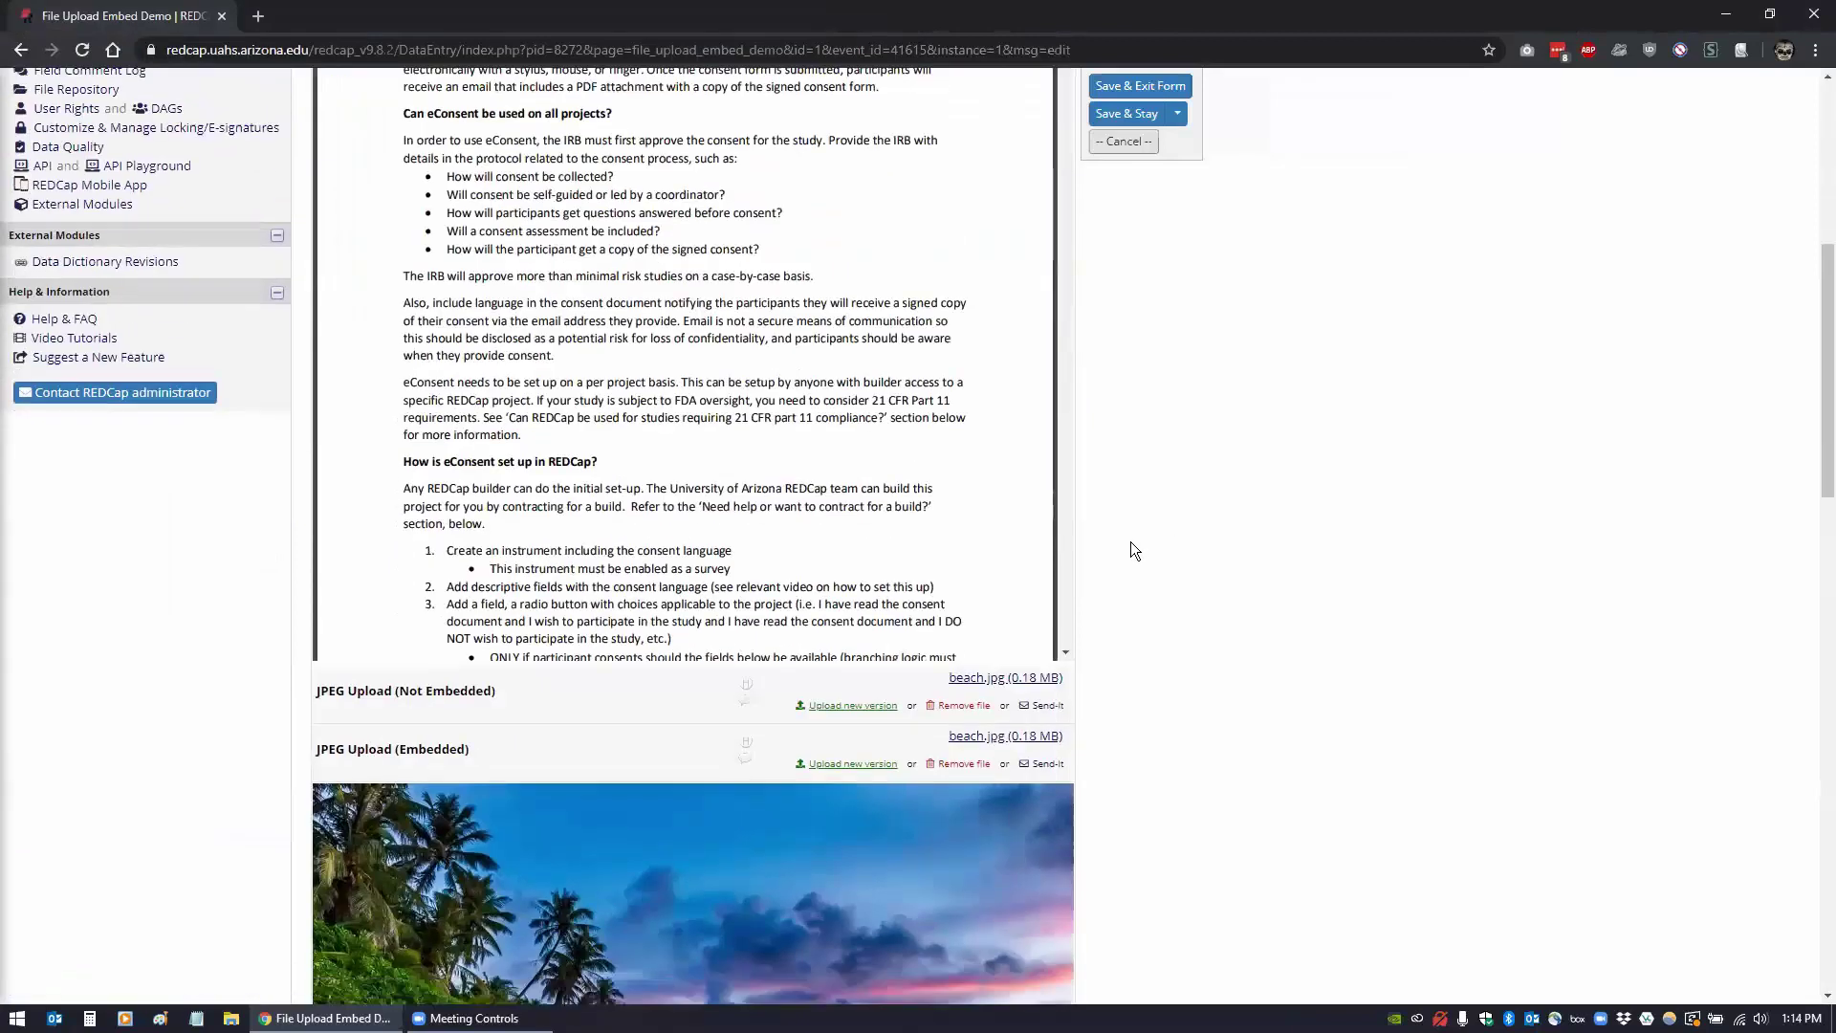
scroll(1128, 540, "down", 8)
scroll(1081, 440, "up", 2)
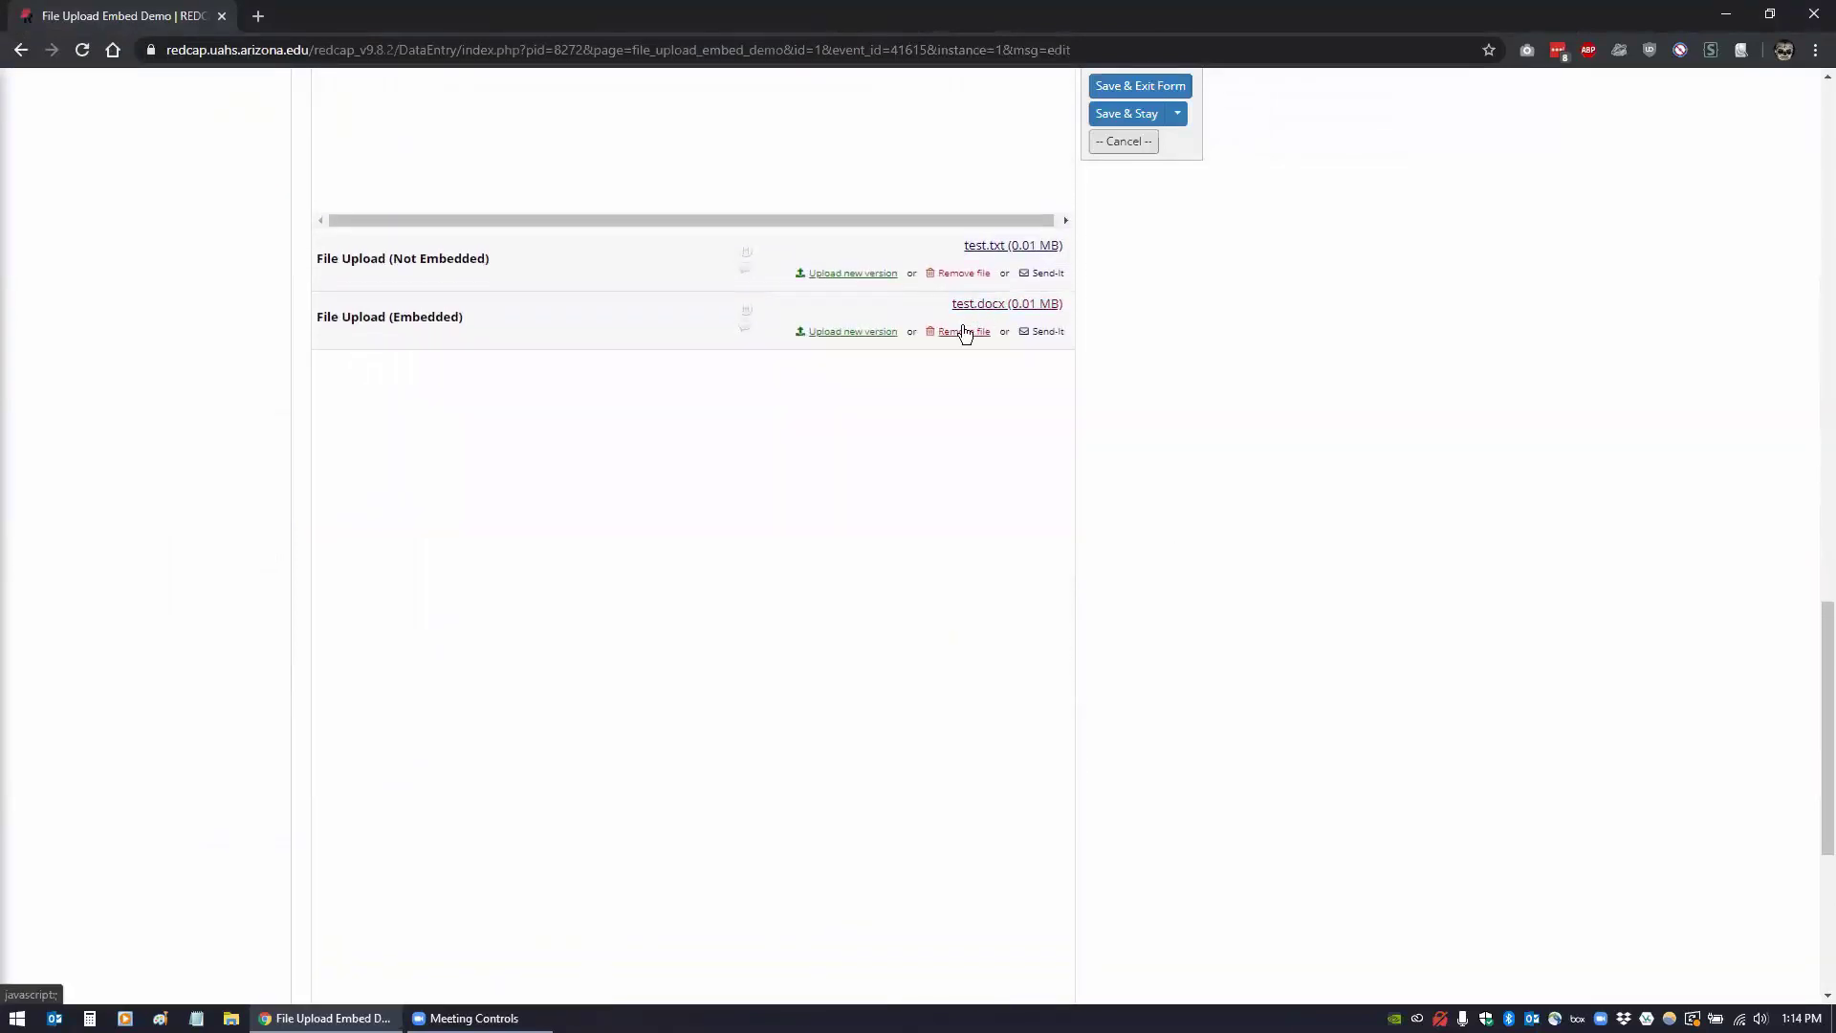
- Delete test.docx from the embedded File Upload field, keeping test.txt in the other field
left_click(964, 332)
left_click(959, 573)
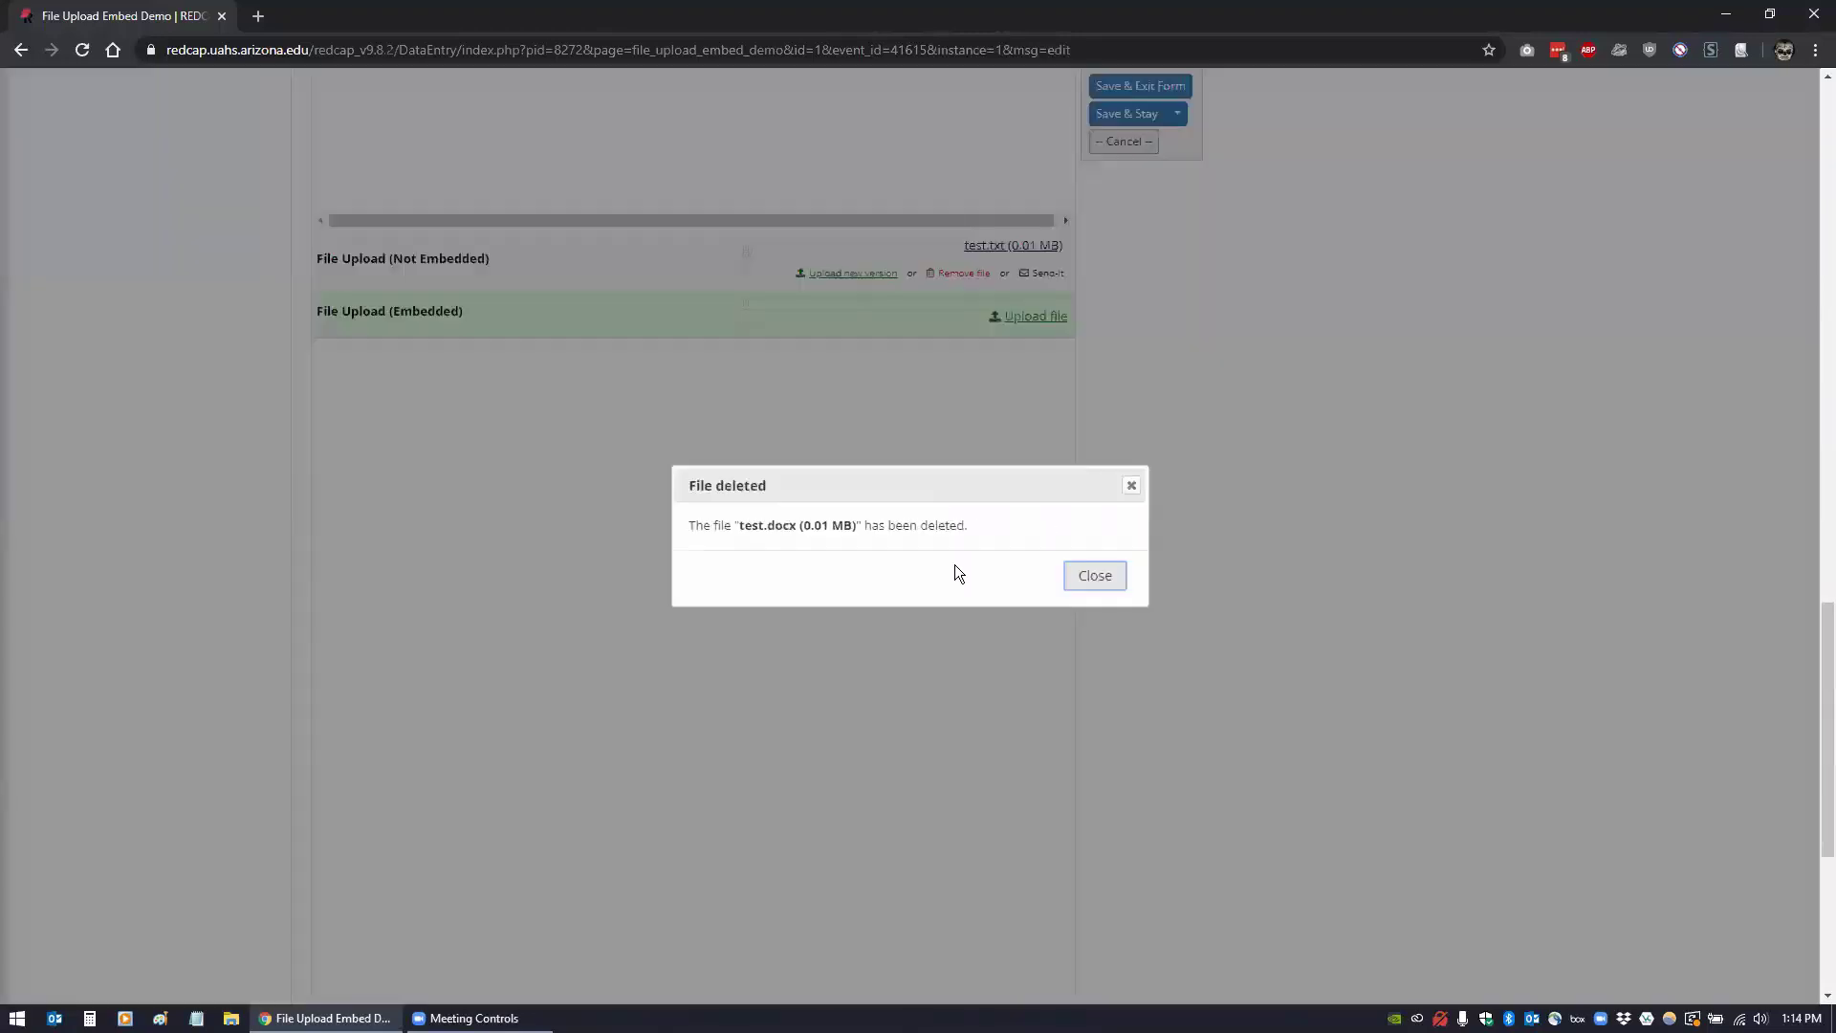
left_click(1082, 575)
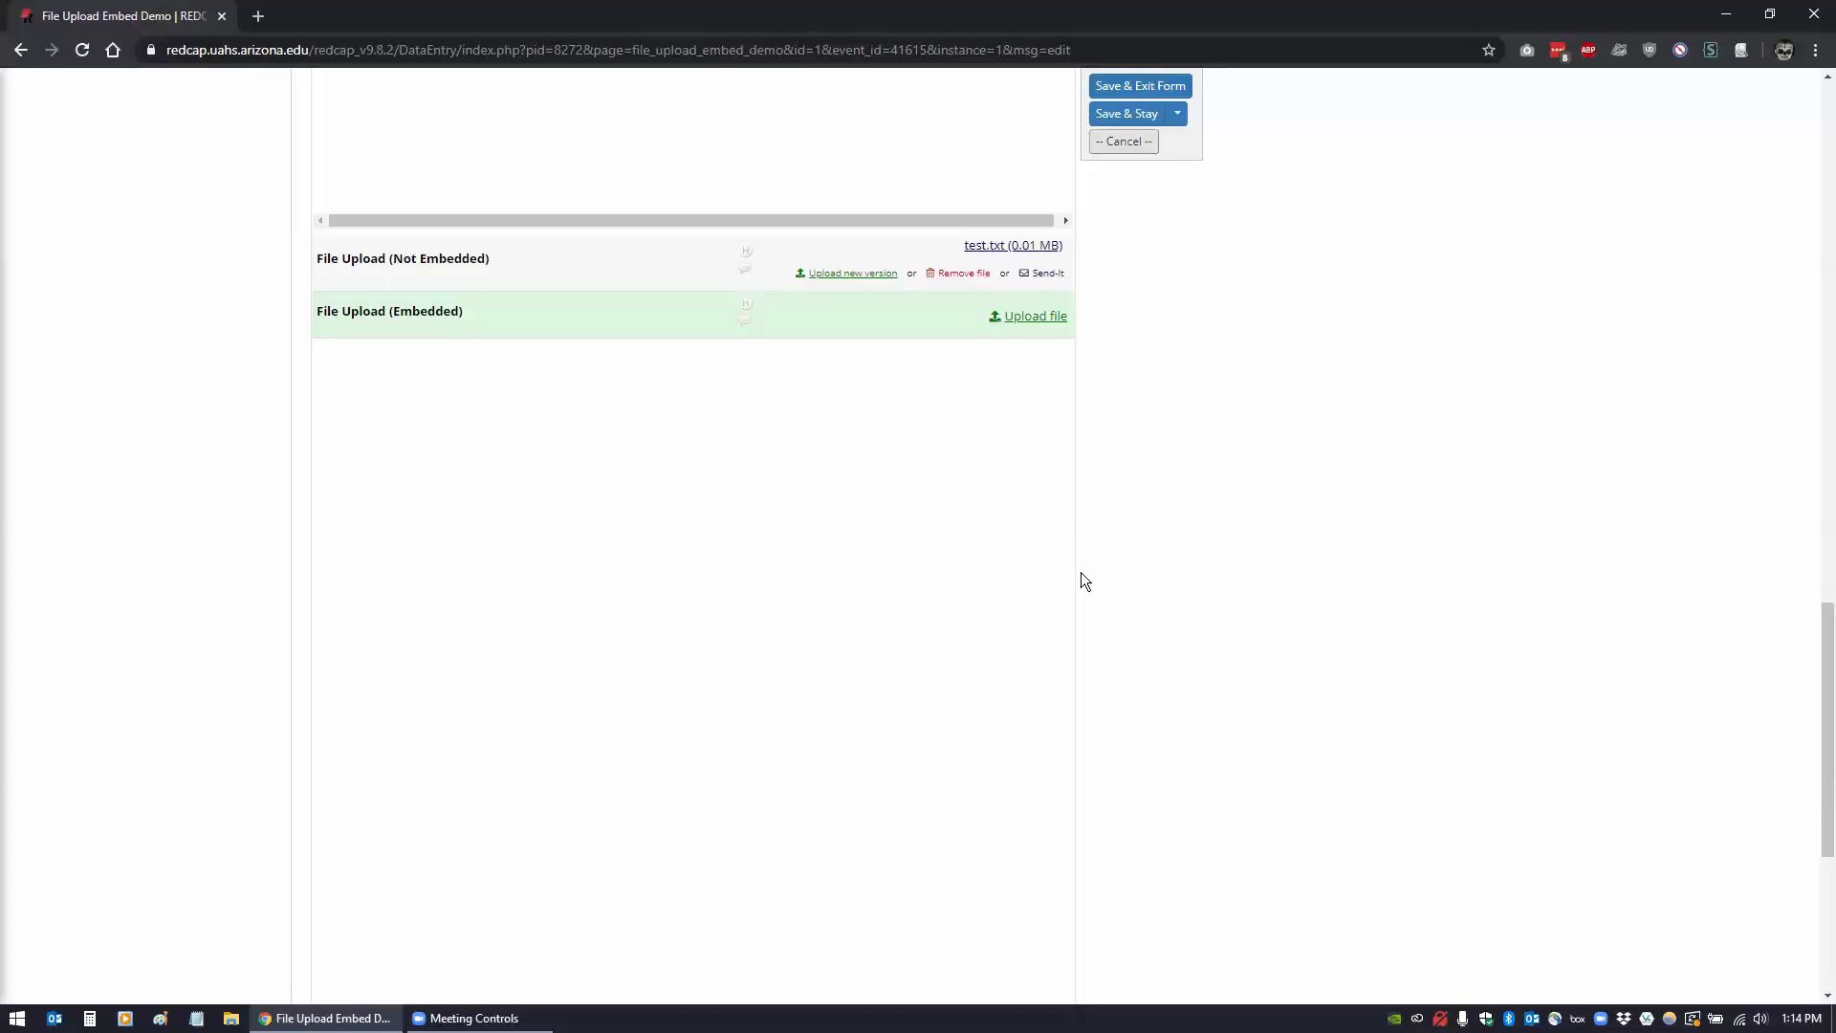
scroll(1135, 566, "up", 8)
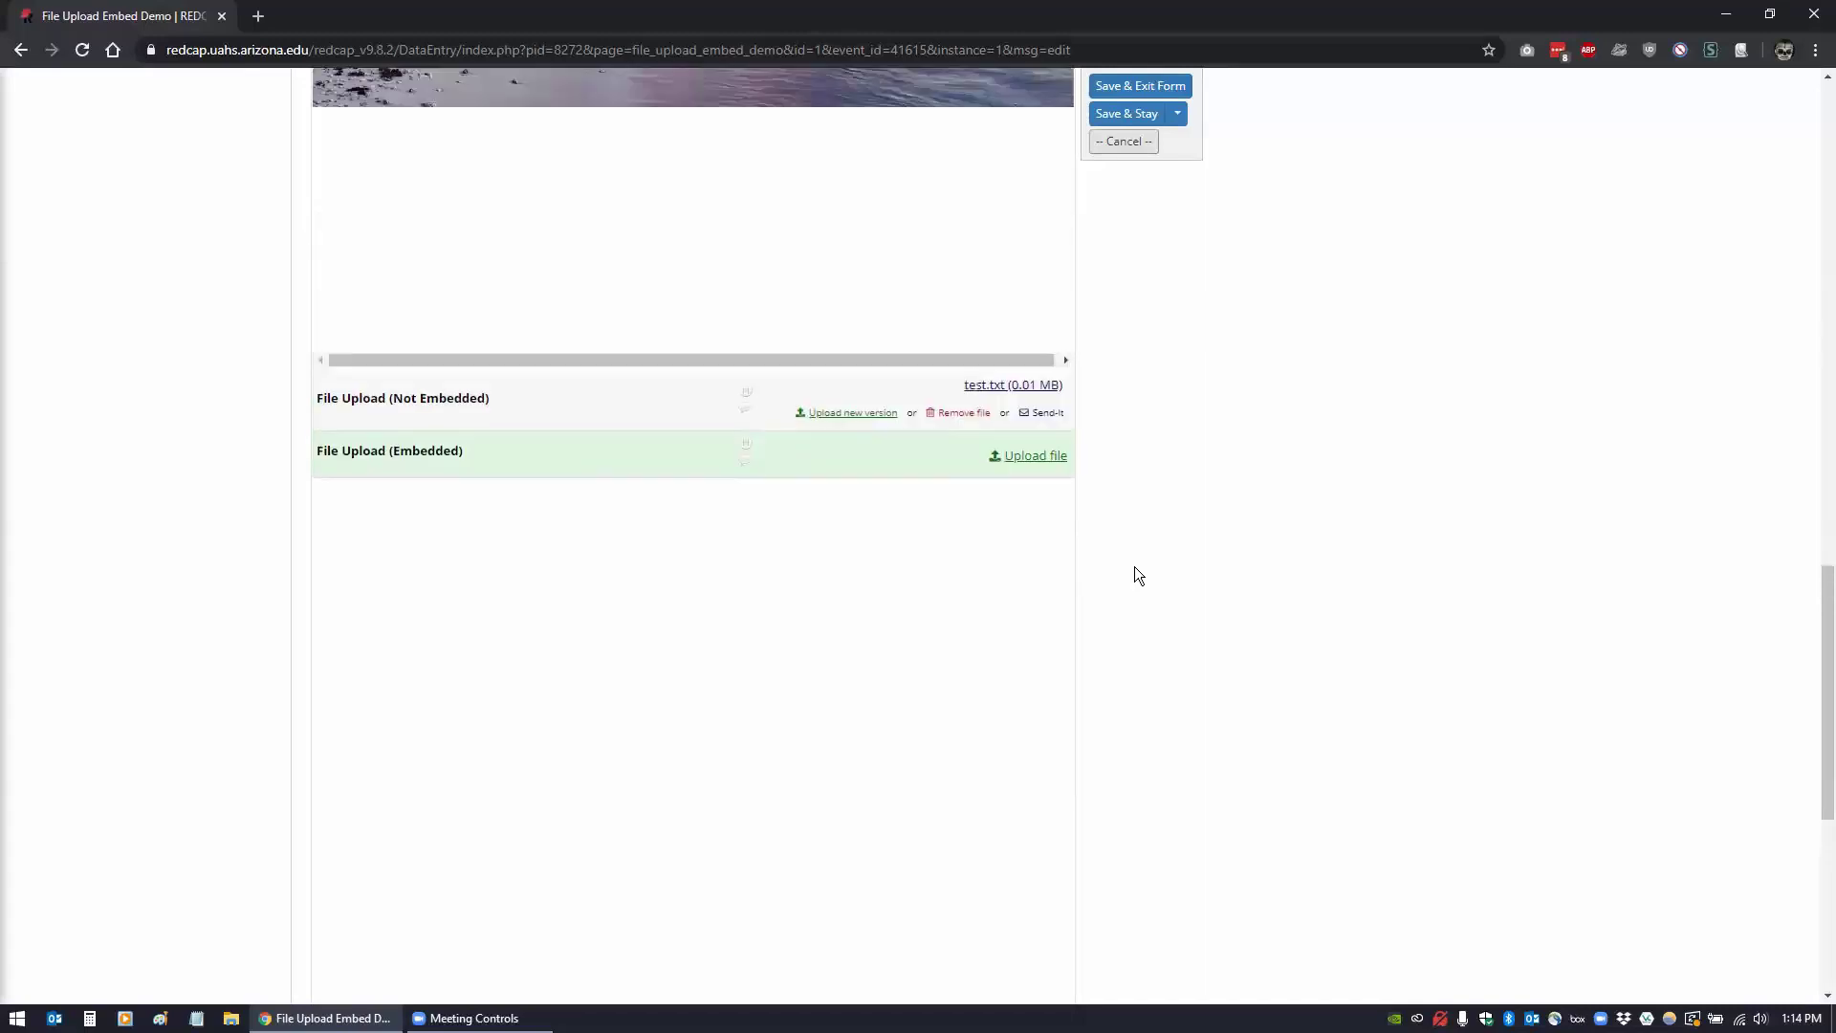
scroll(1135, 567, "up", 2)
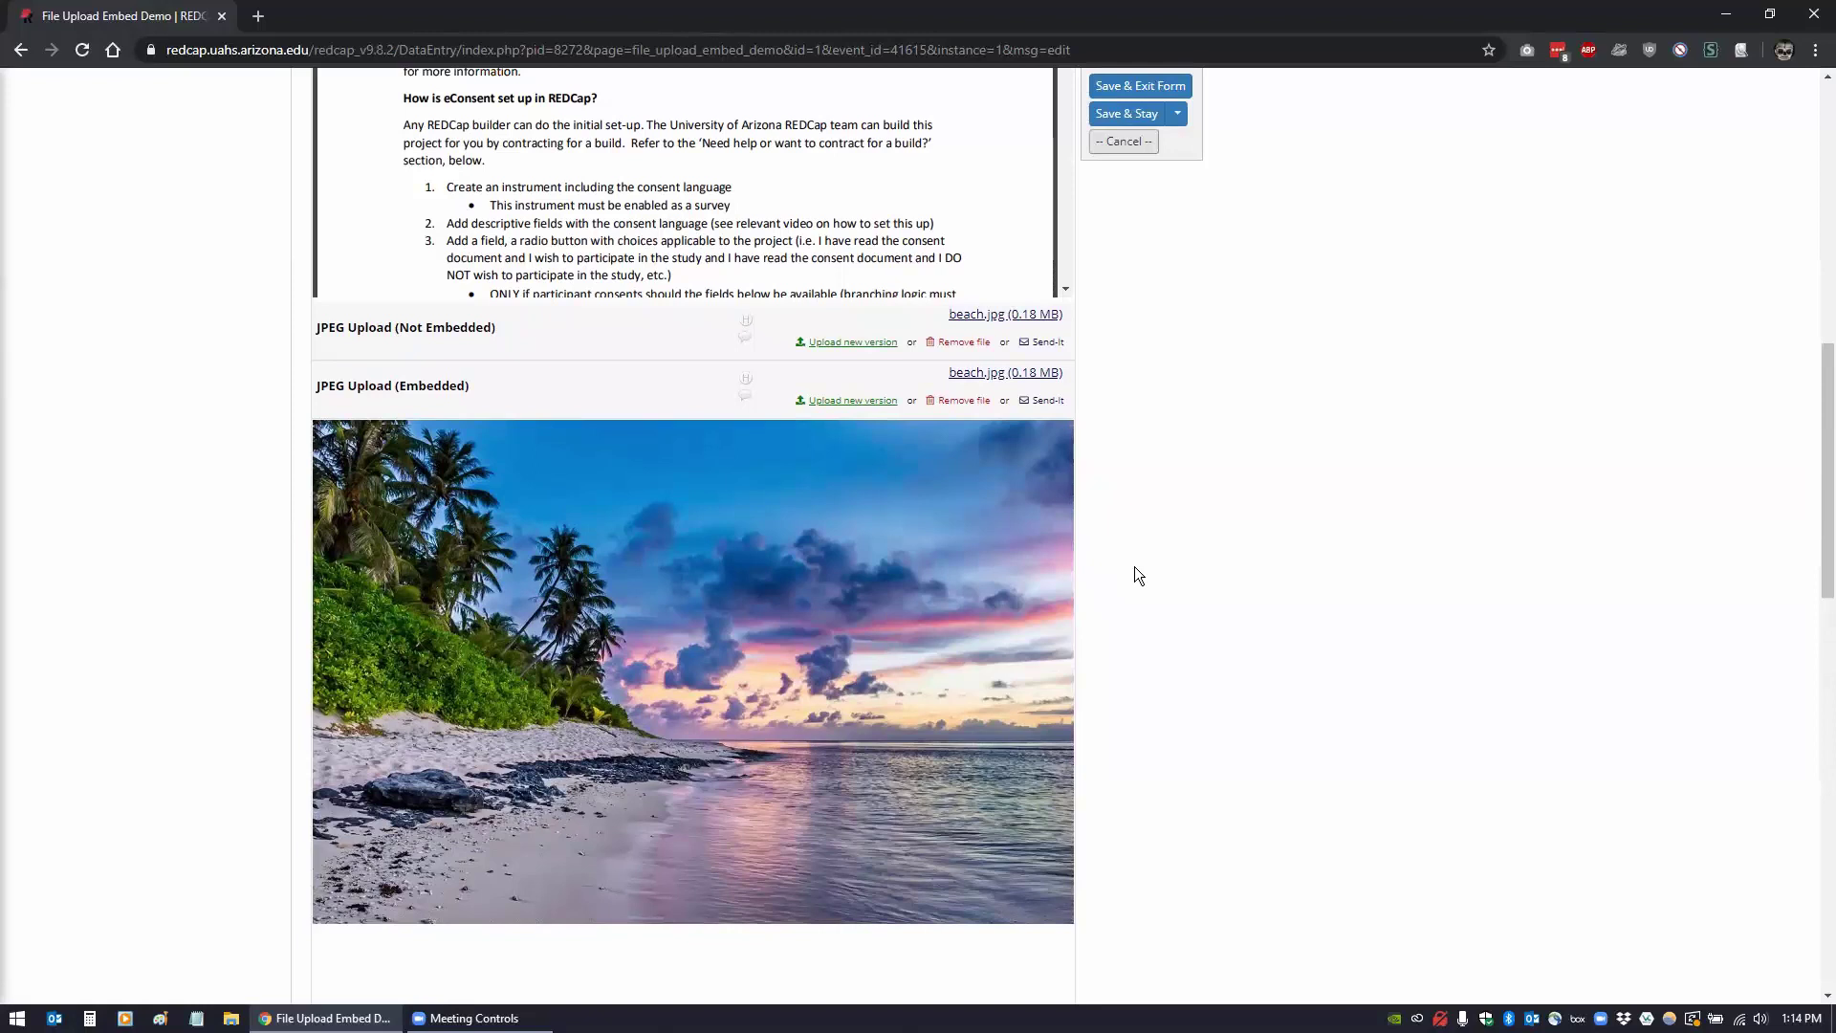
scroll(1111, 493, "up", 5)
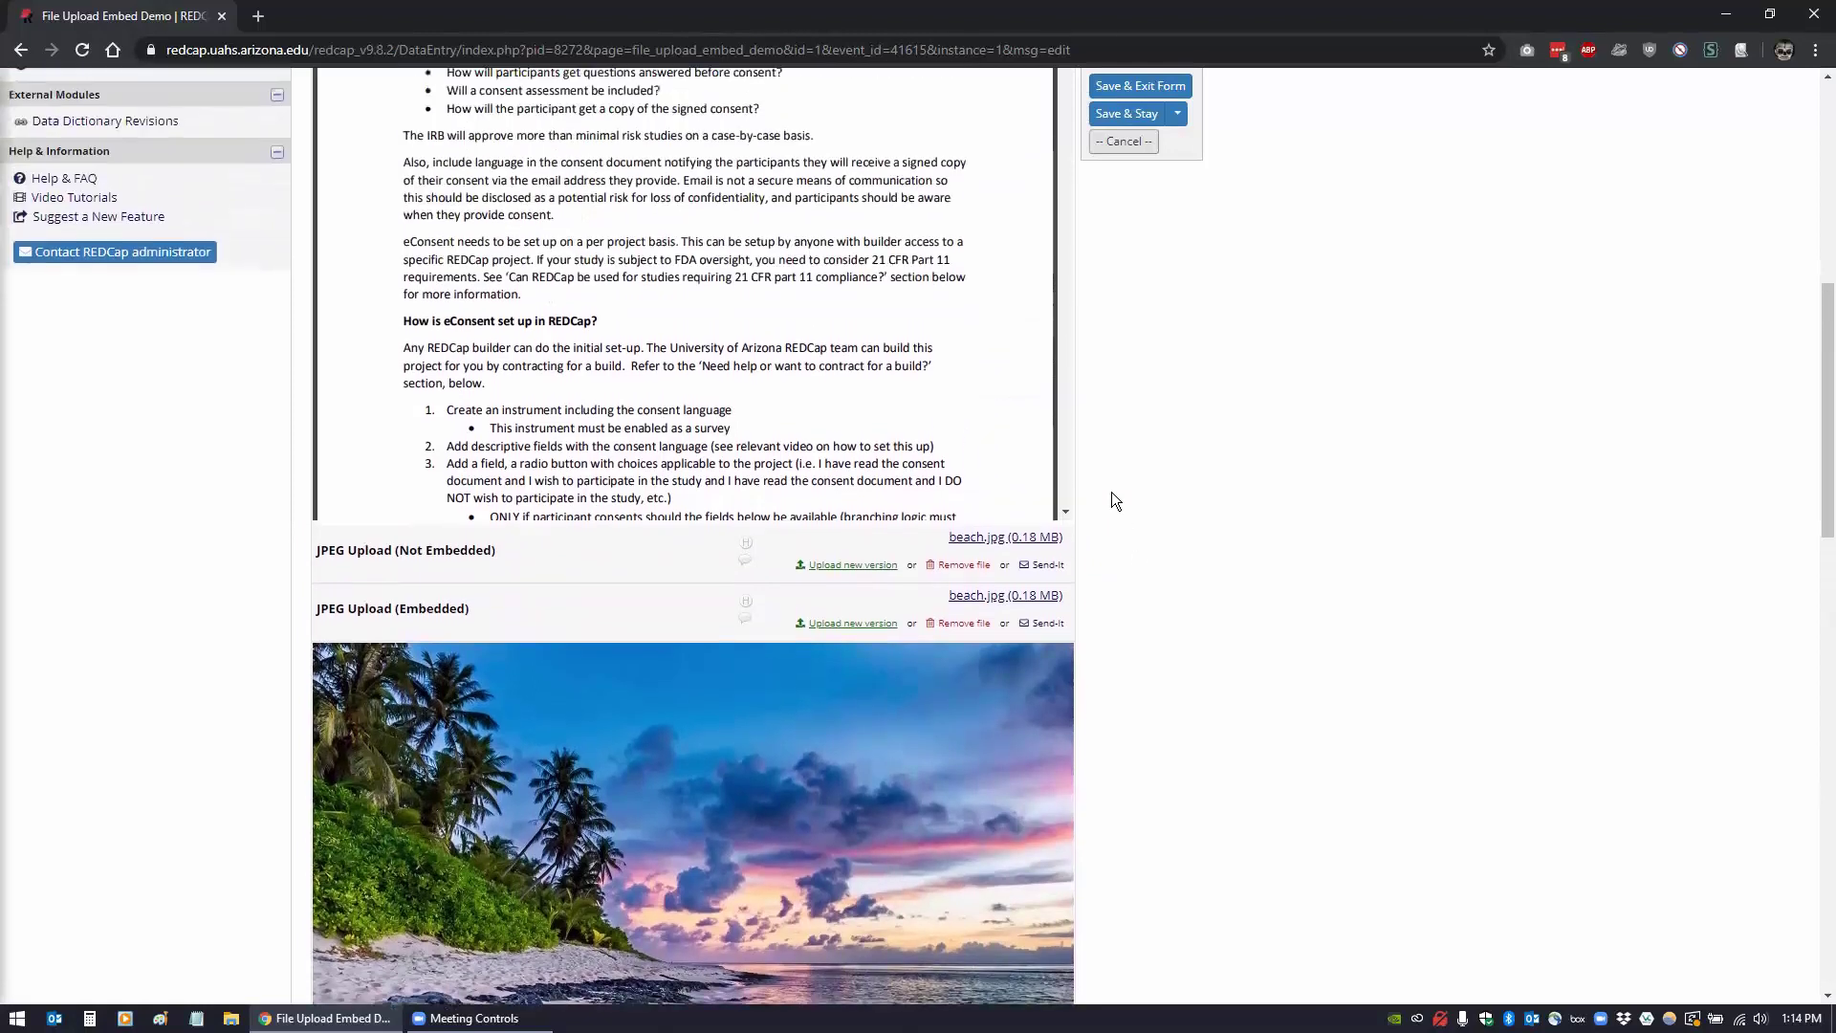
scroll(1111, 489, "up", 2)
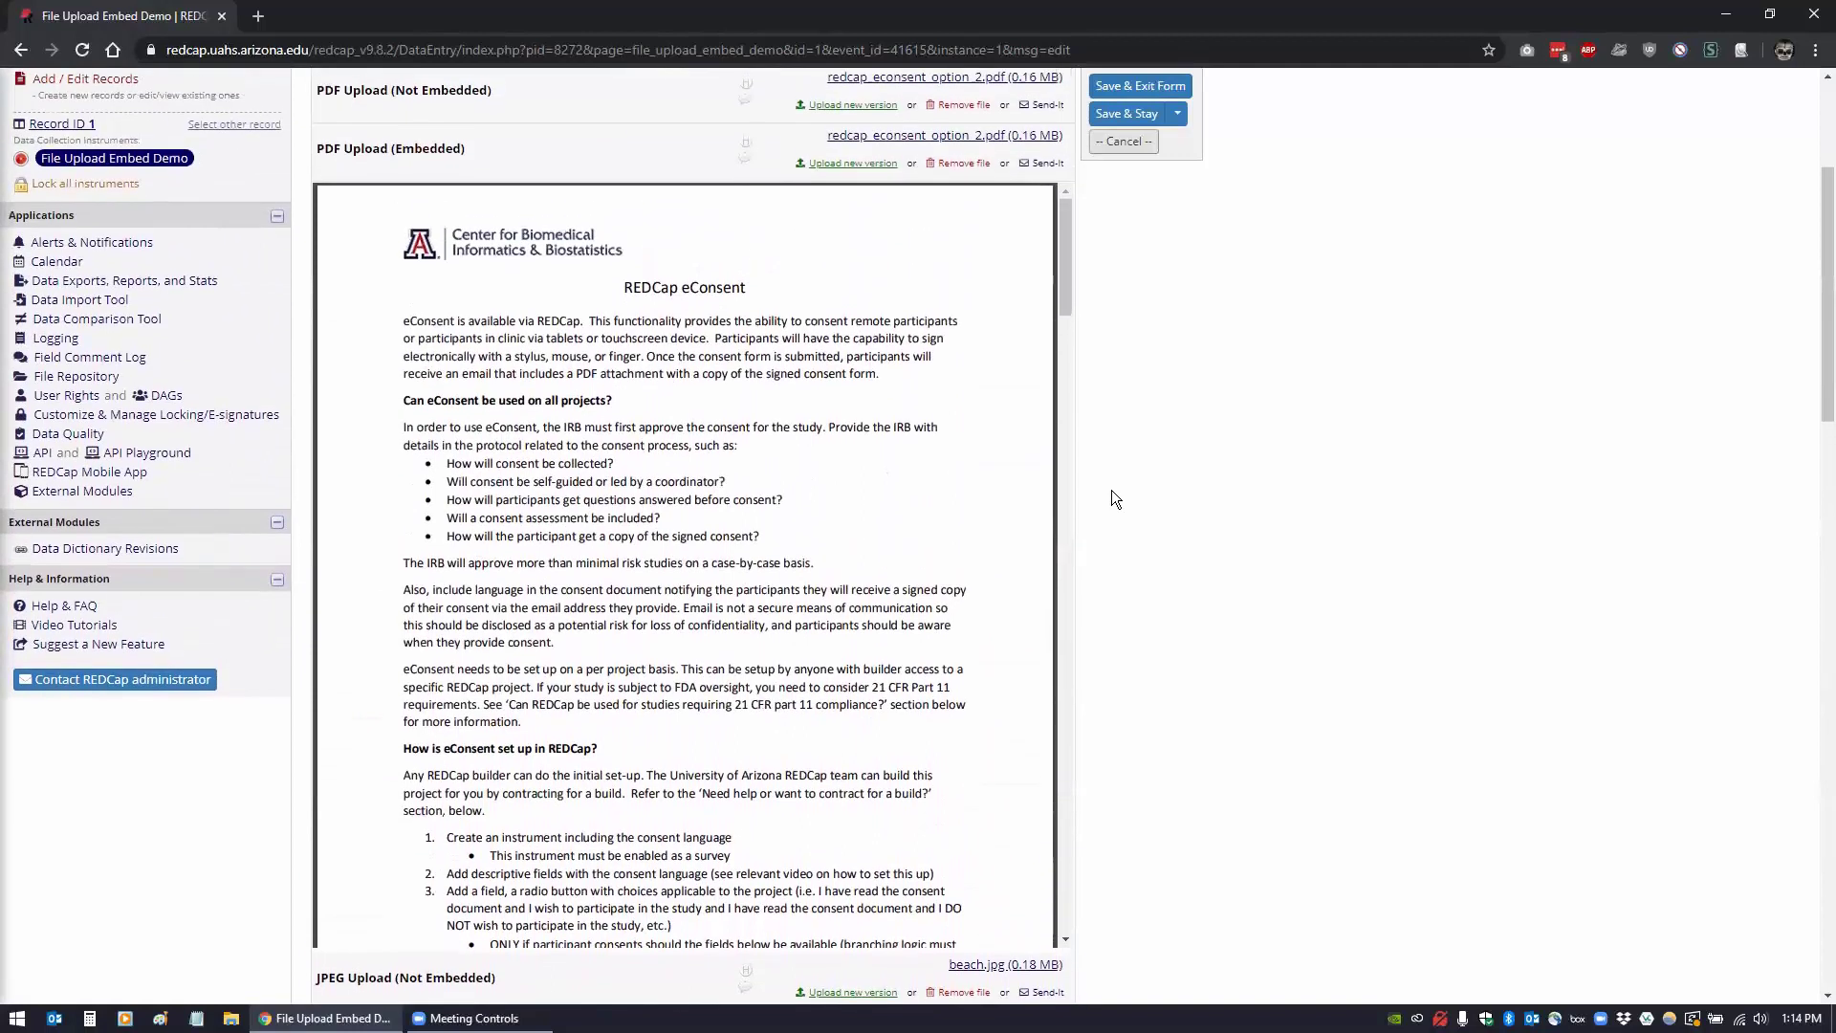
scroll(701, 428, "down", 7)
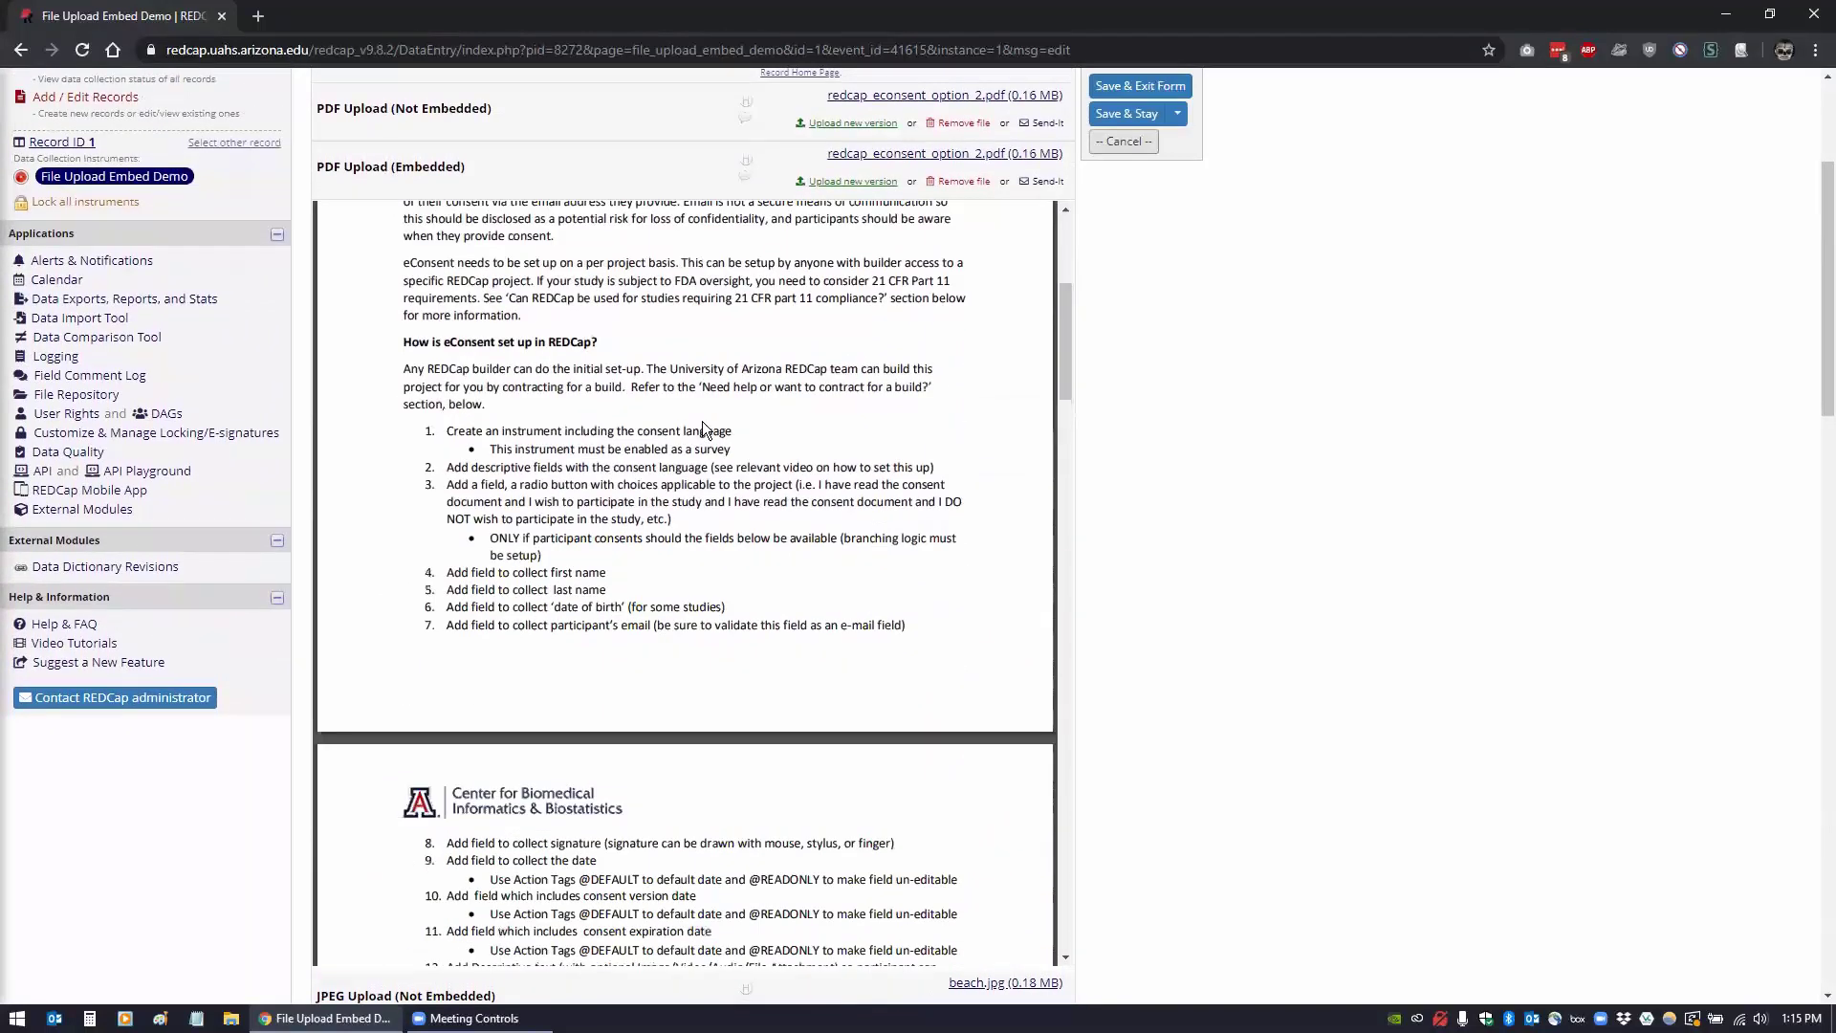
scroll(702, 427, "down", 3)
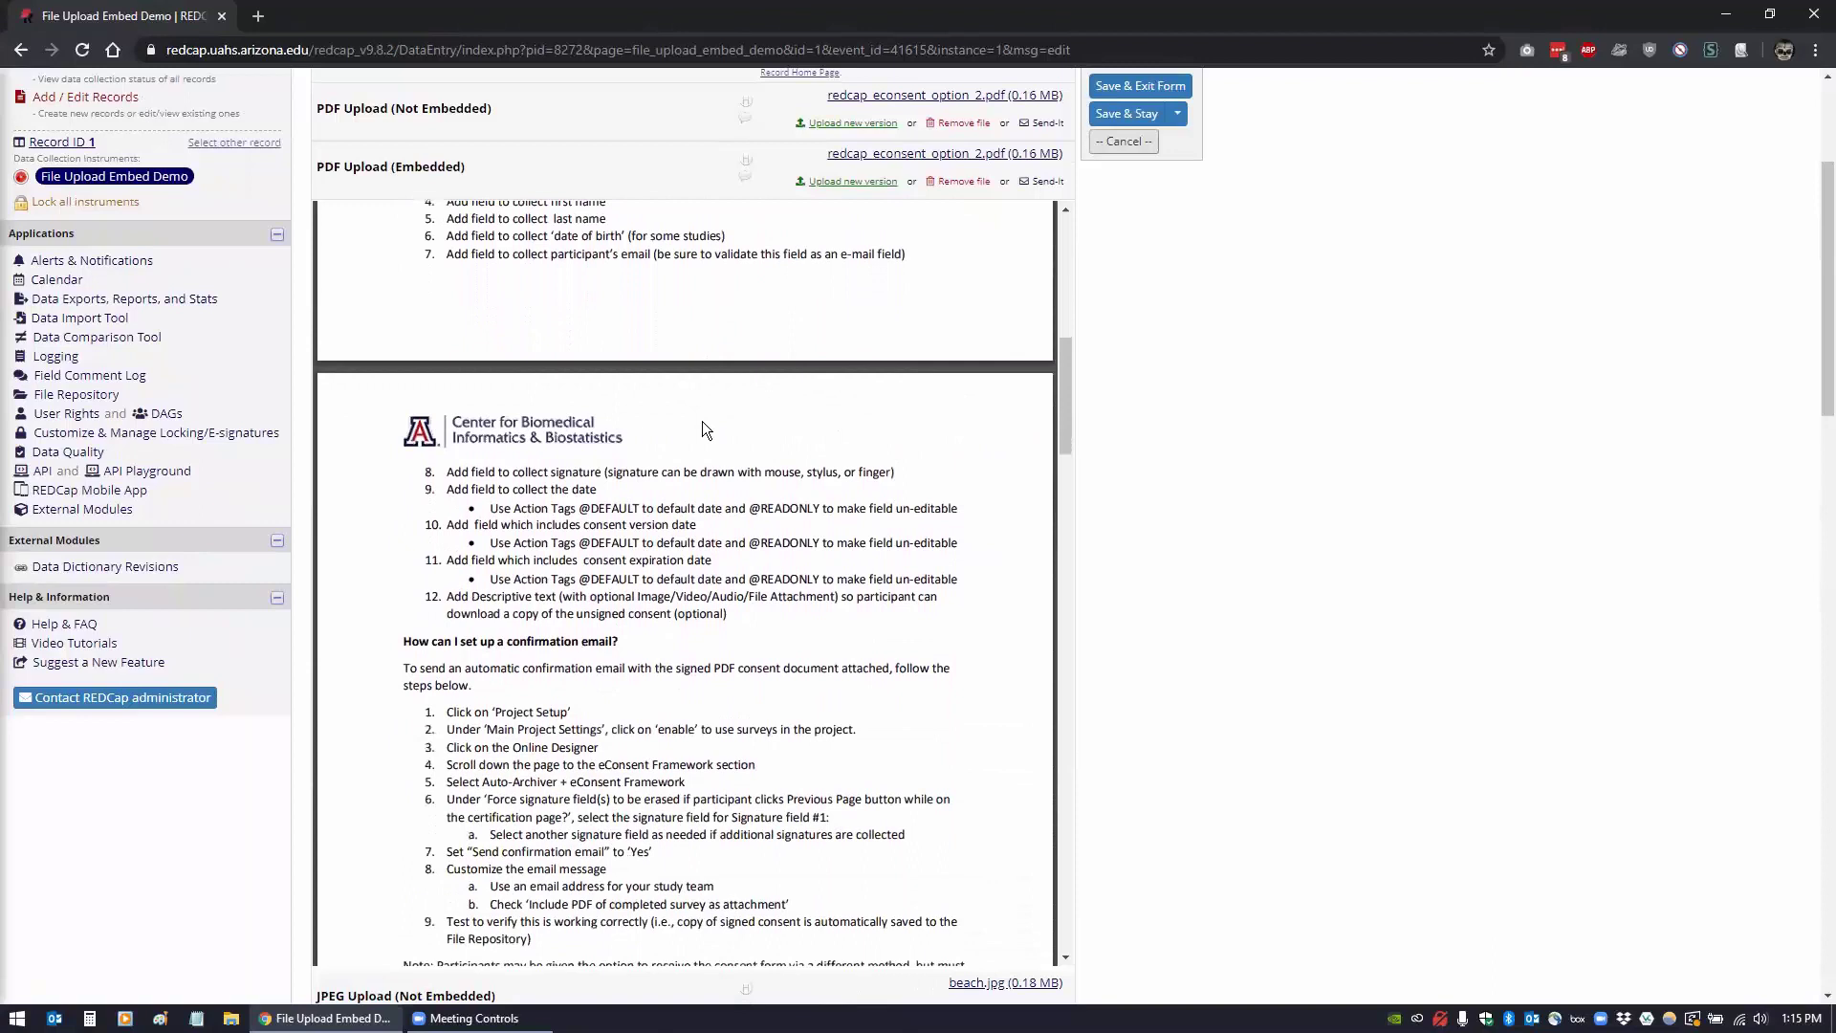
scroll(705, 428, "down", 1)
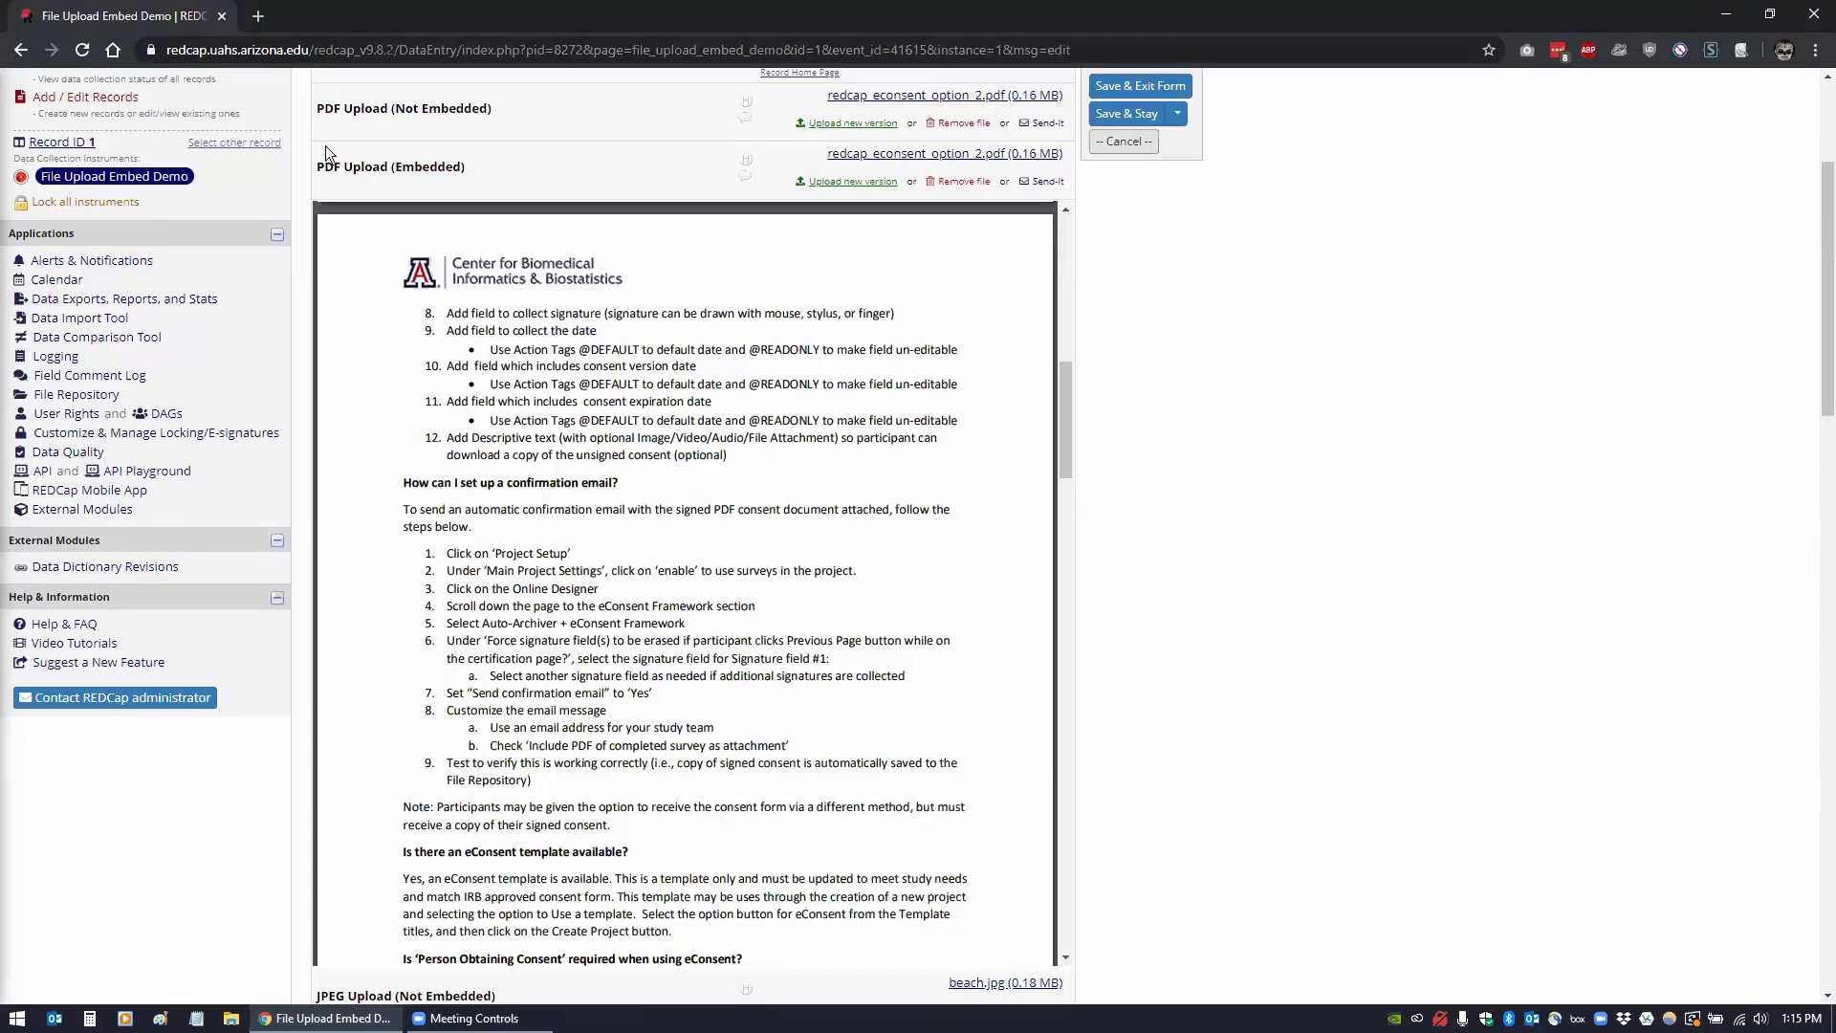
scroll(640, 356, "down", 10)
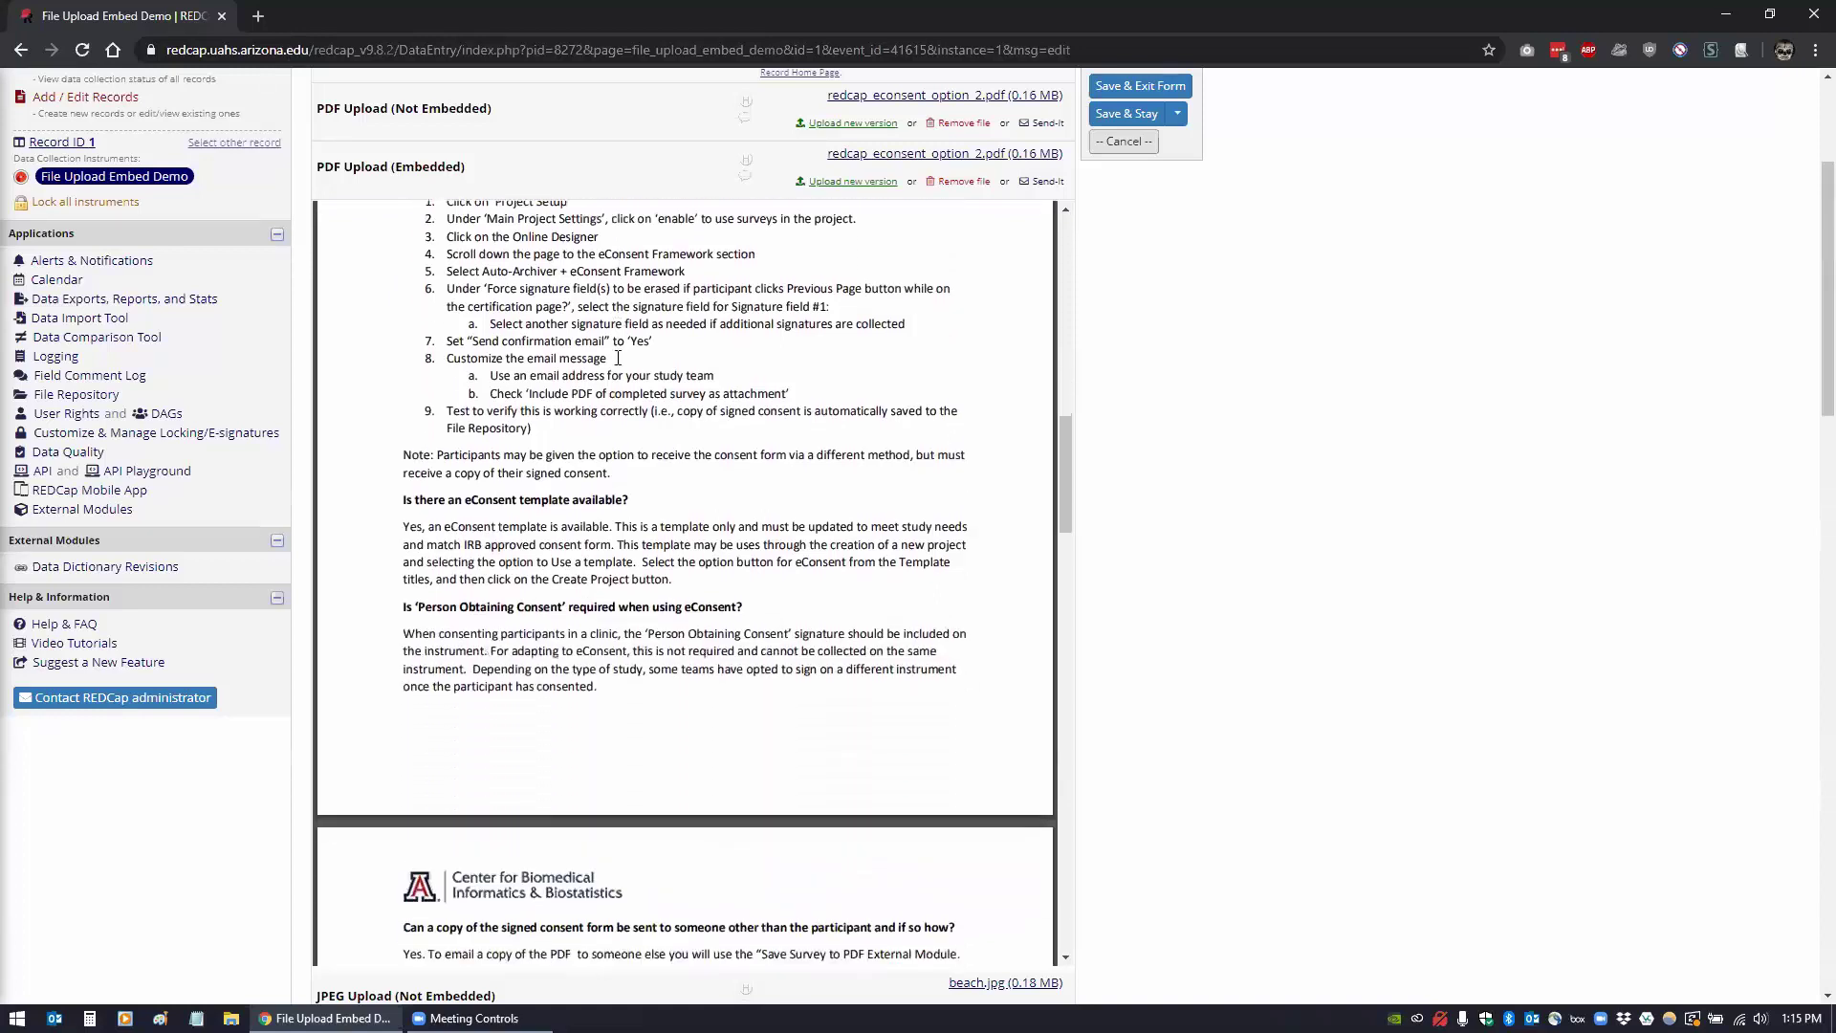
scroll(618, 354, "down", 1)
right_click(624, 355)
left_click(621, 359)
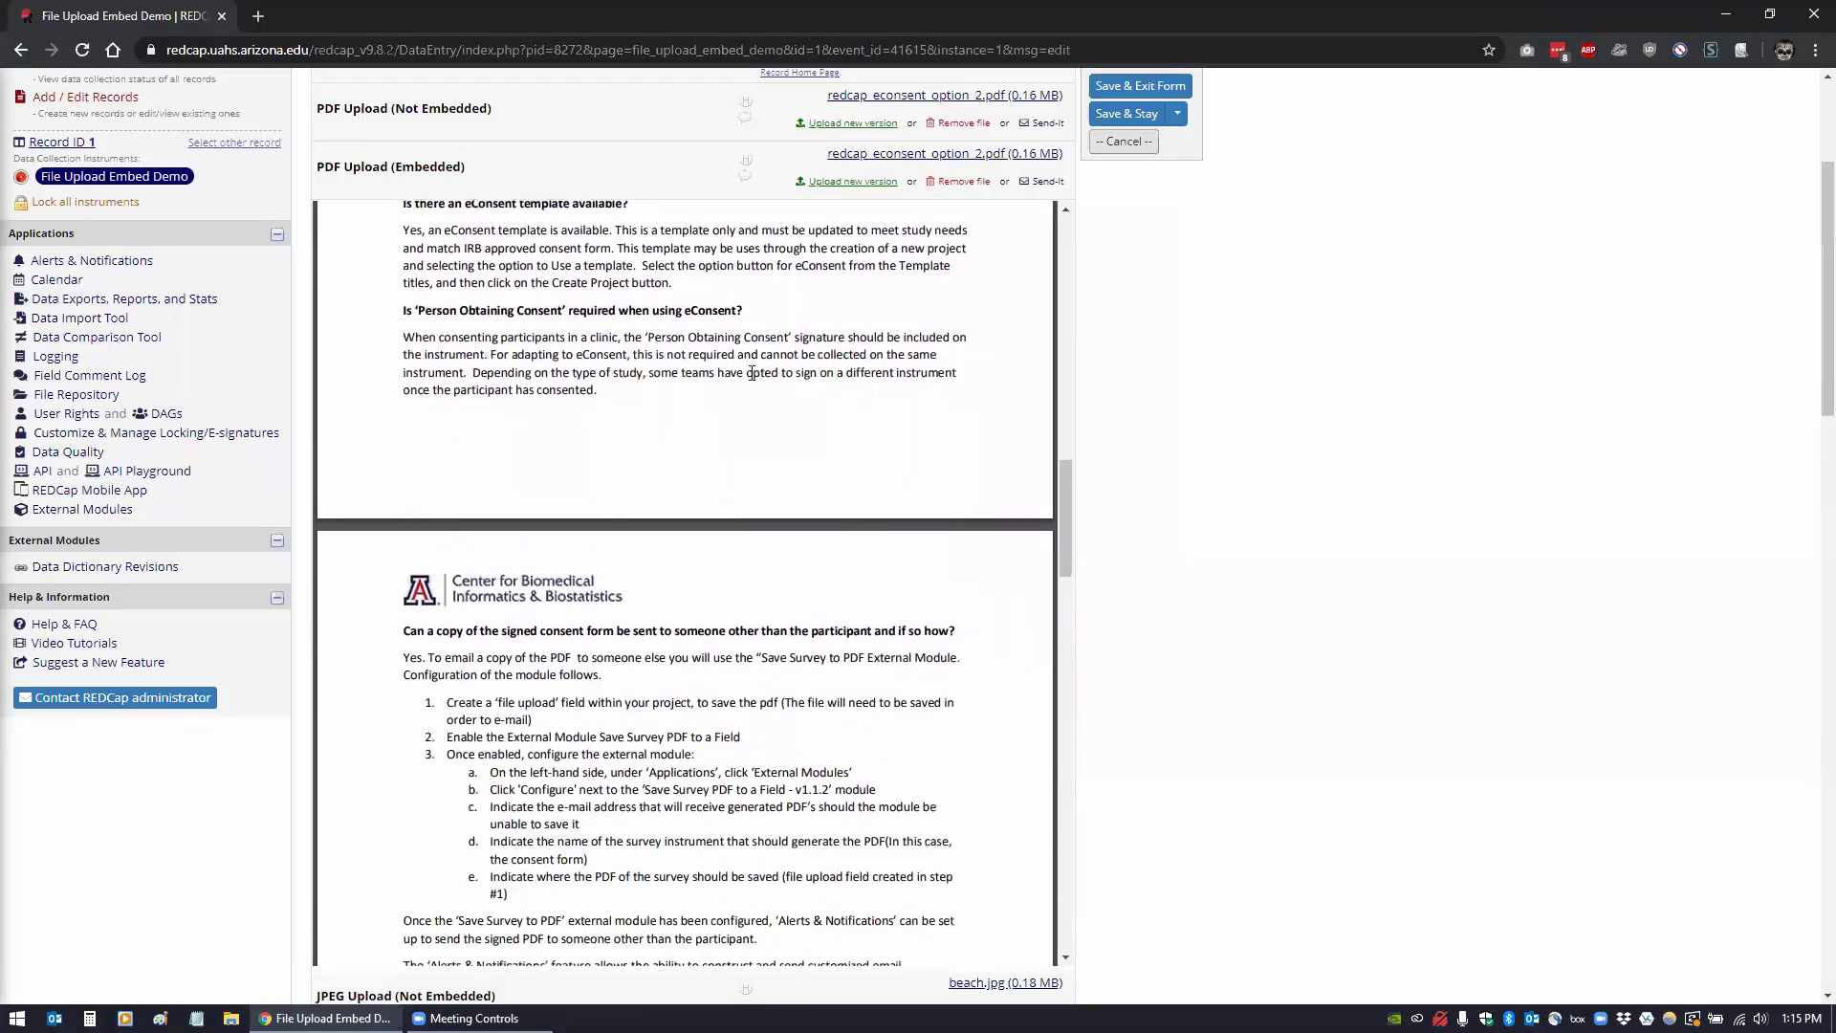
right_click(684, 374)
left_click(709, 388)
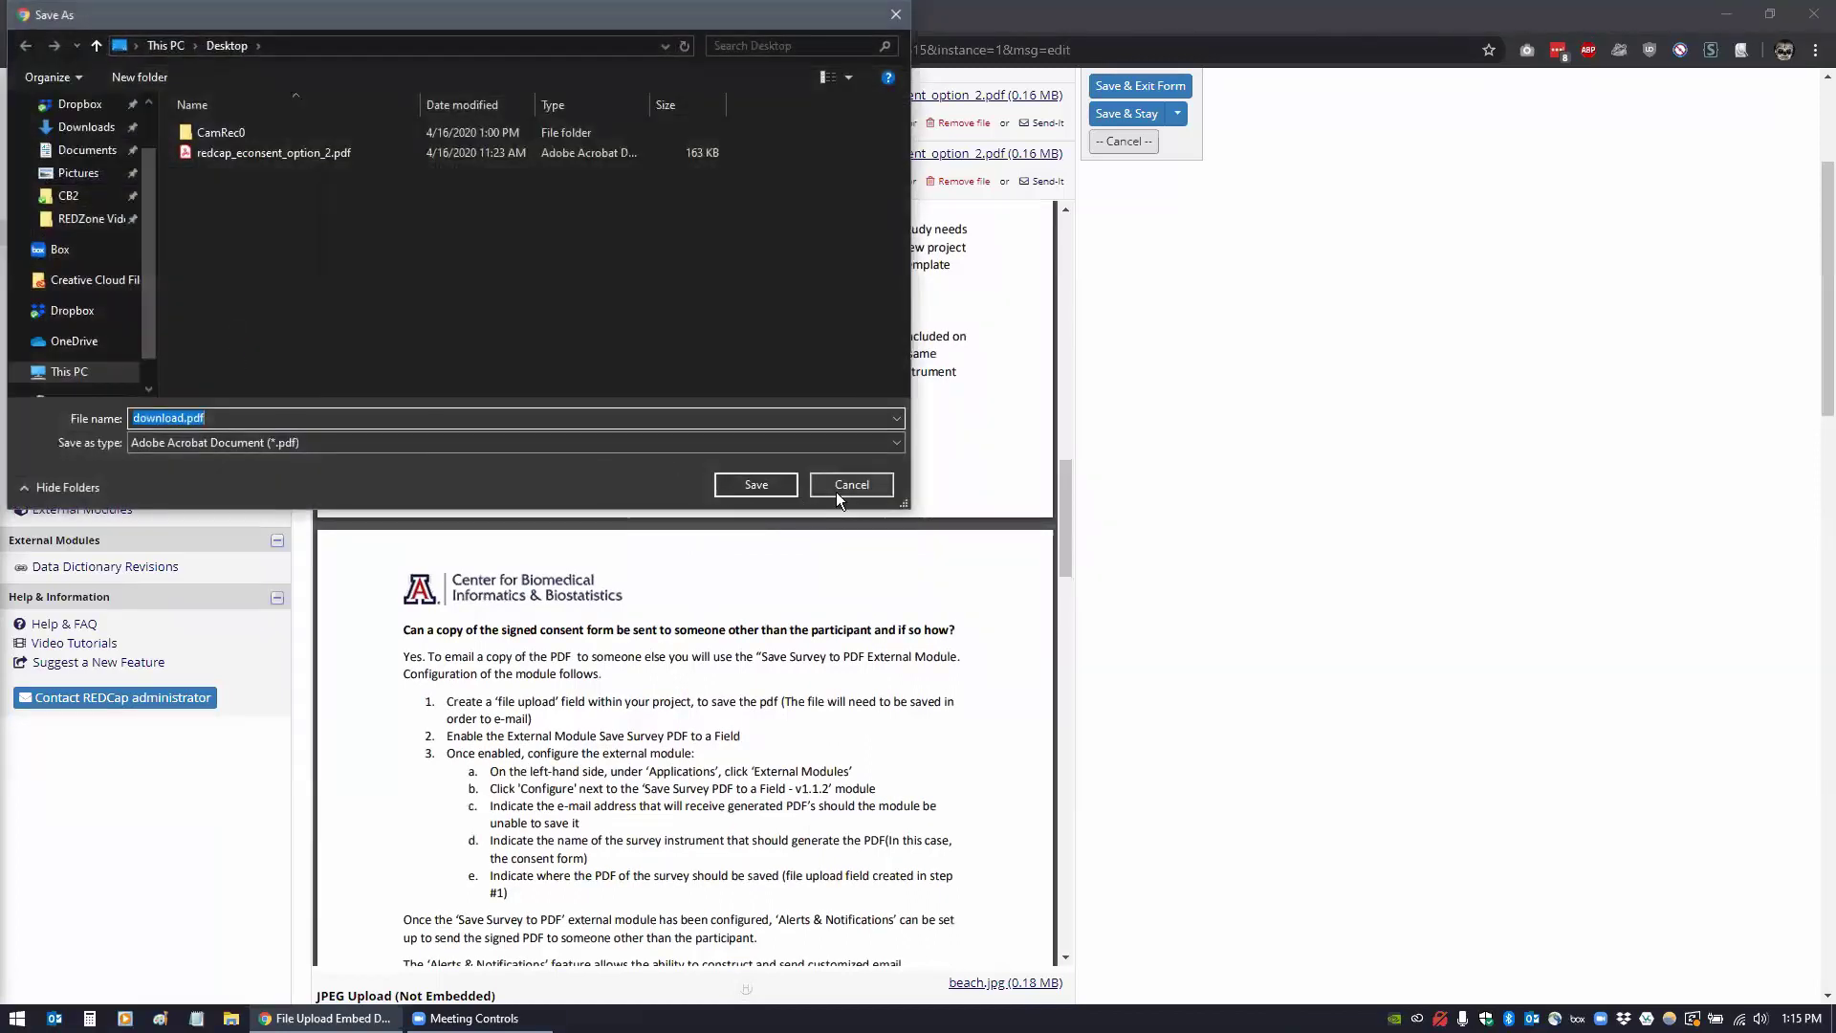
left_click(838, 487)
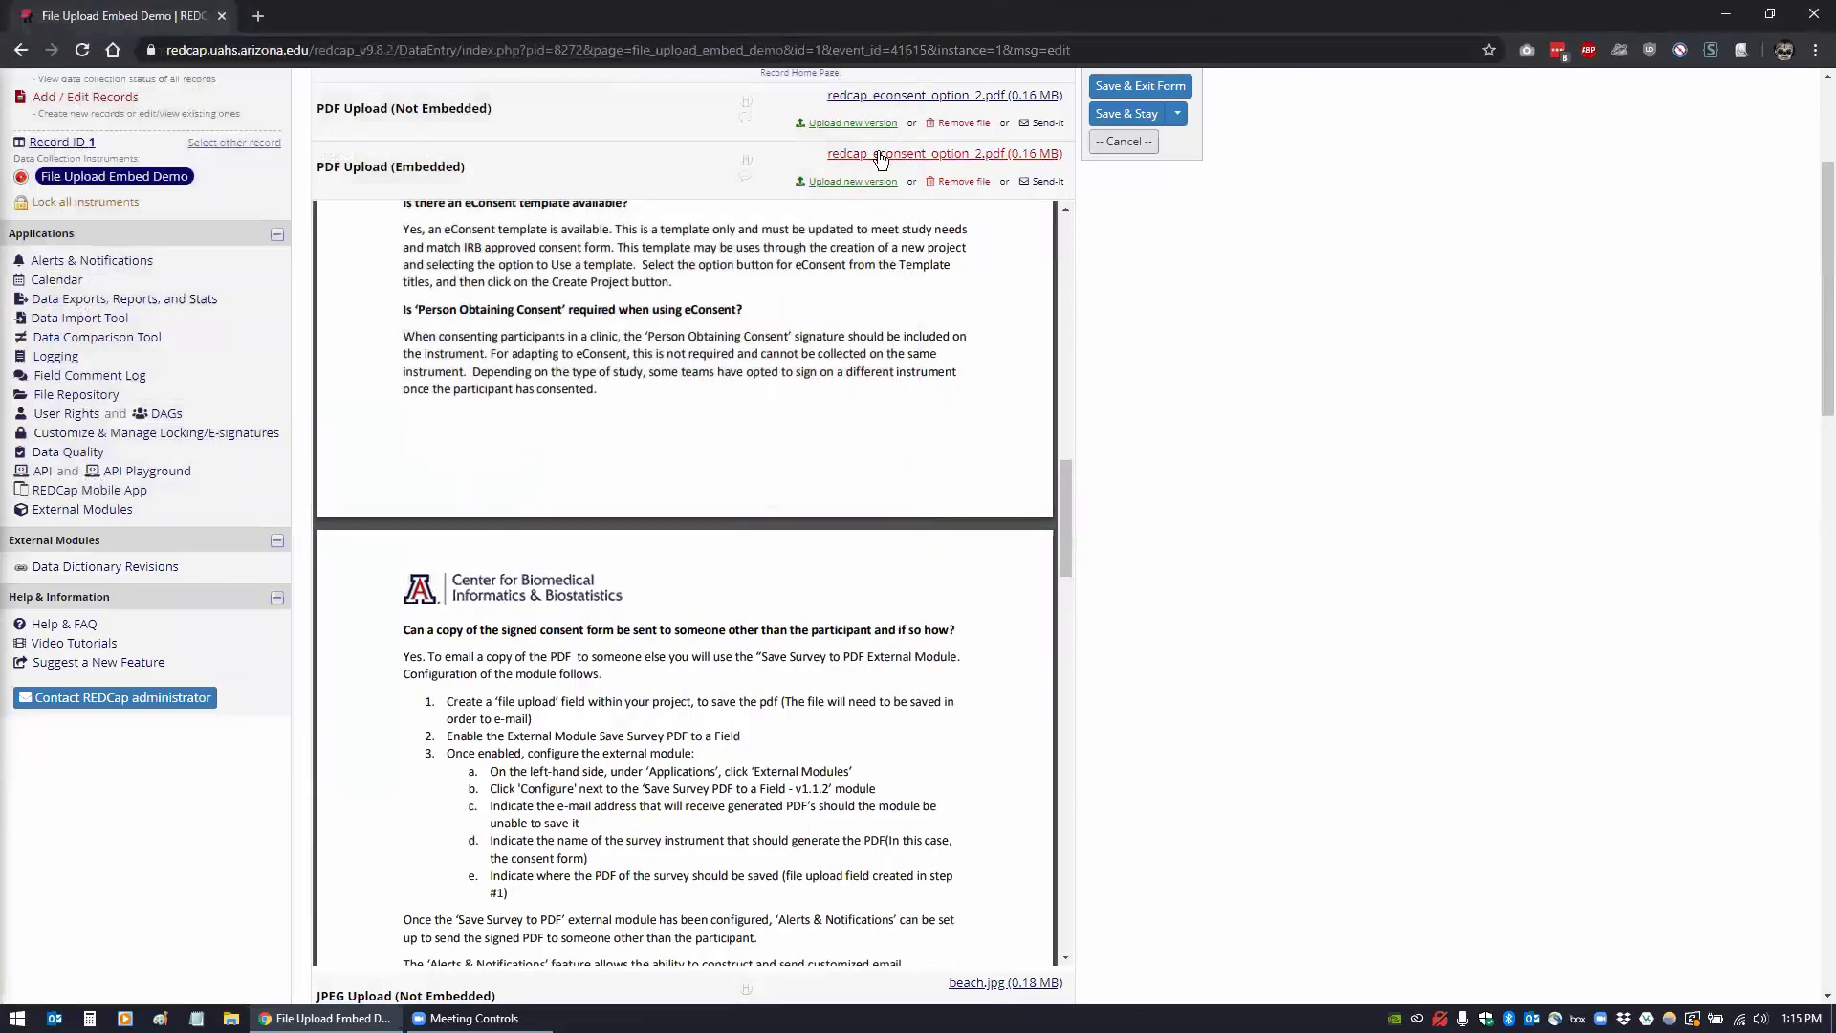
left_click(880, 155)
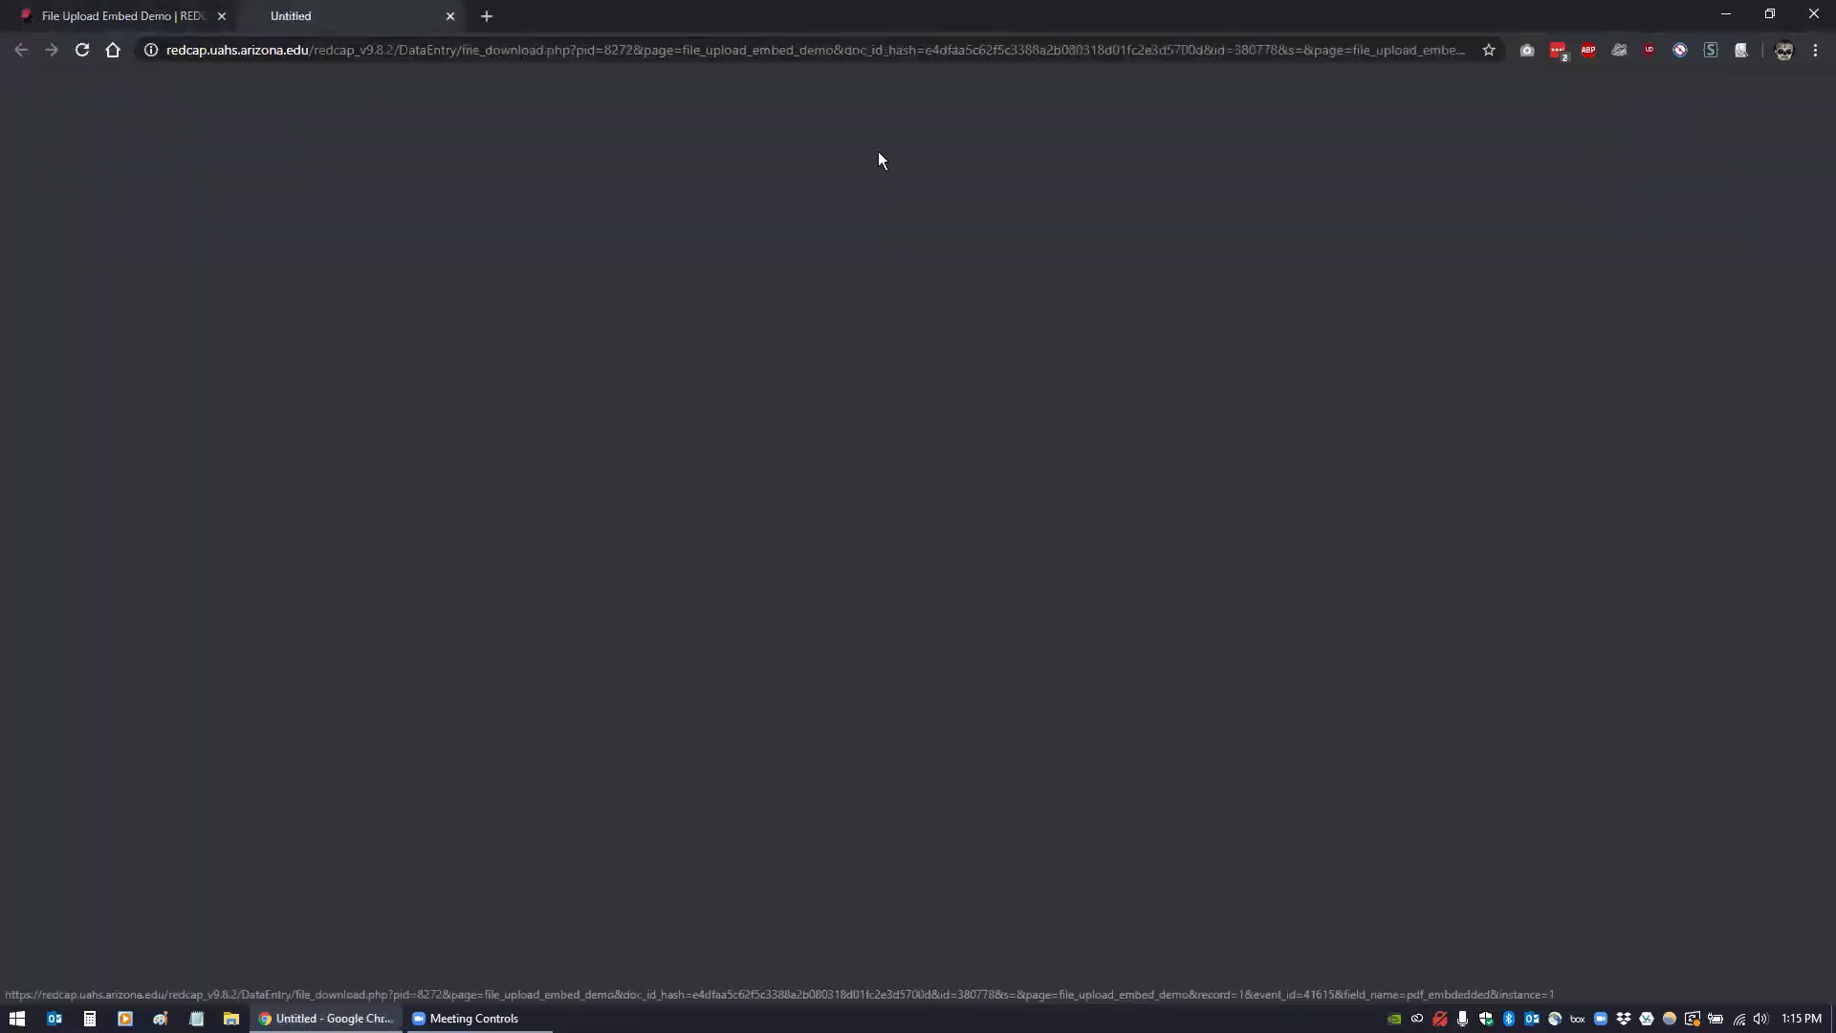
left_click(839, 486)
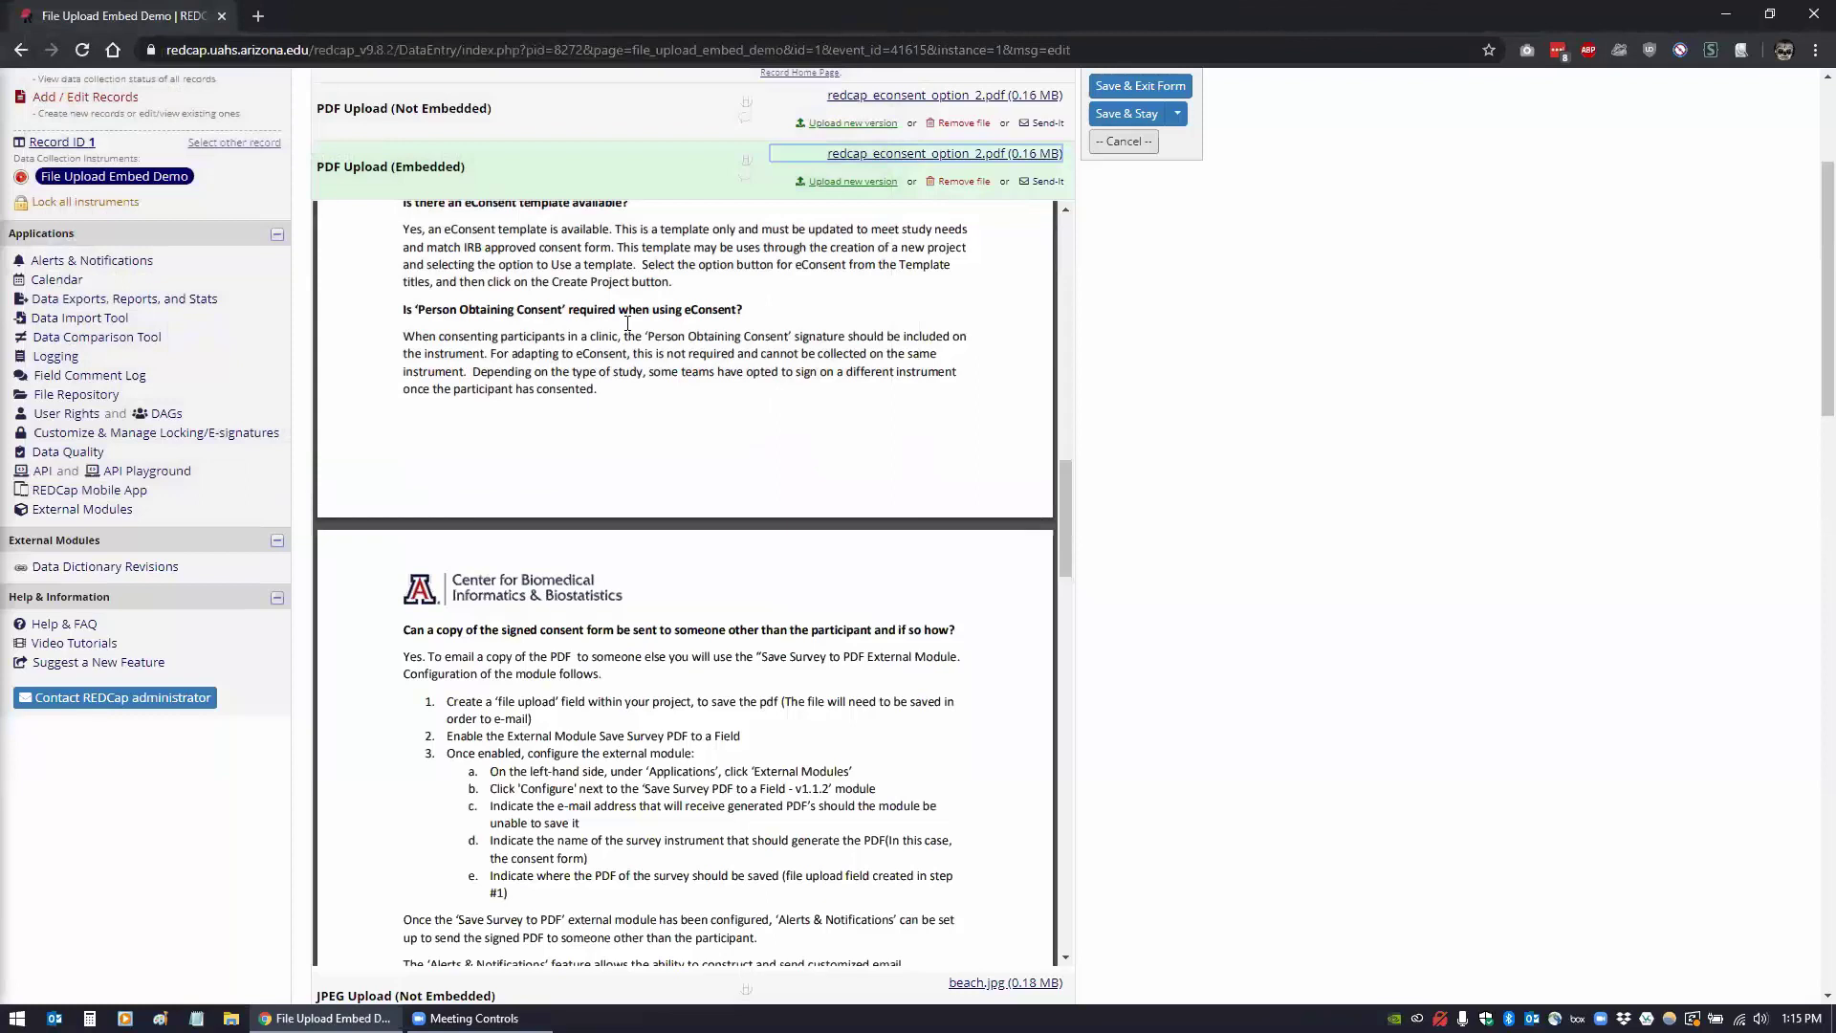
scroll(459, 297, "up", 2)
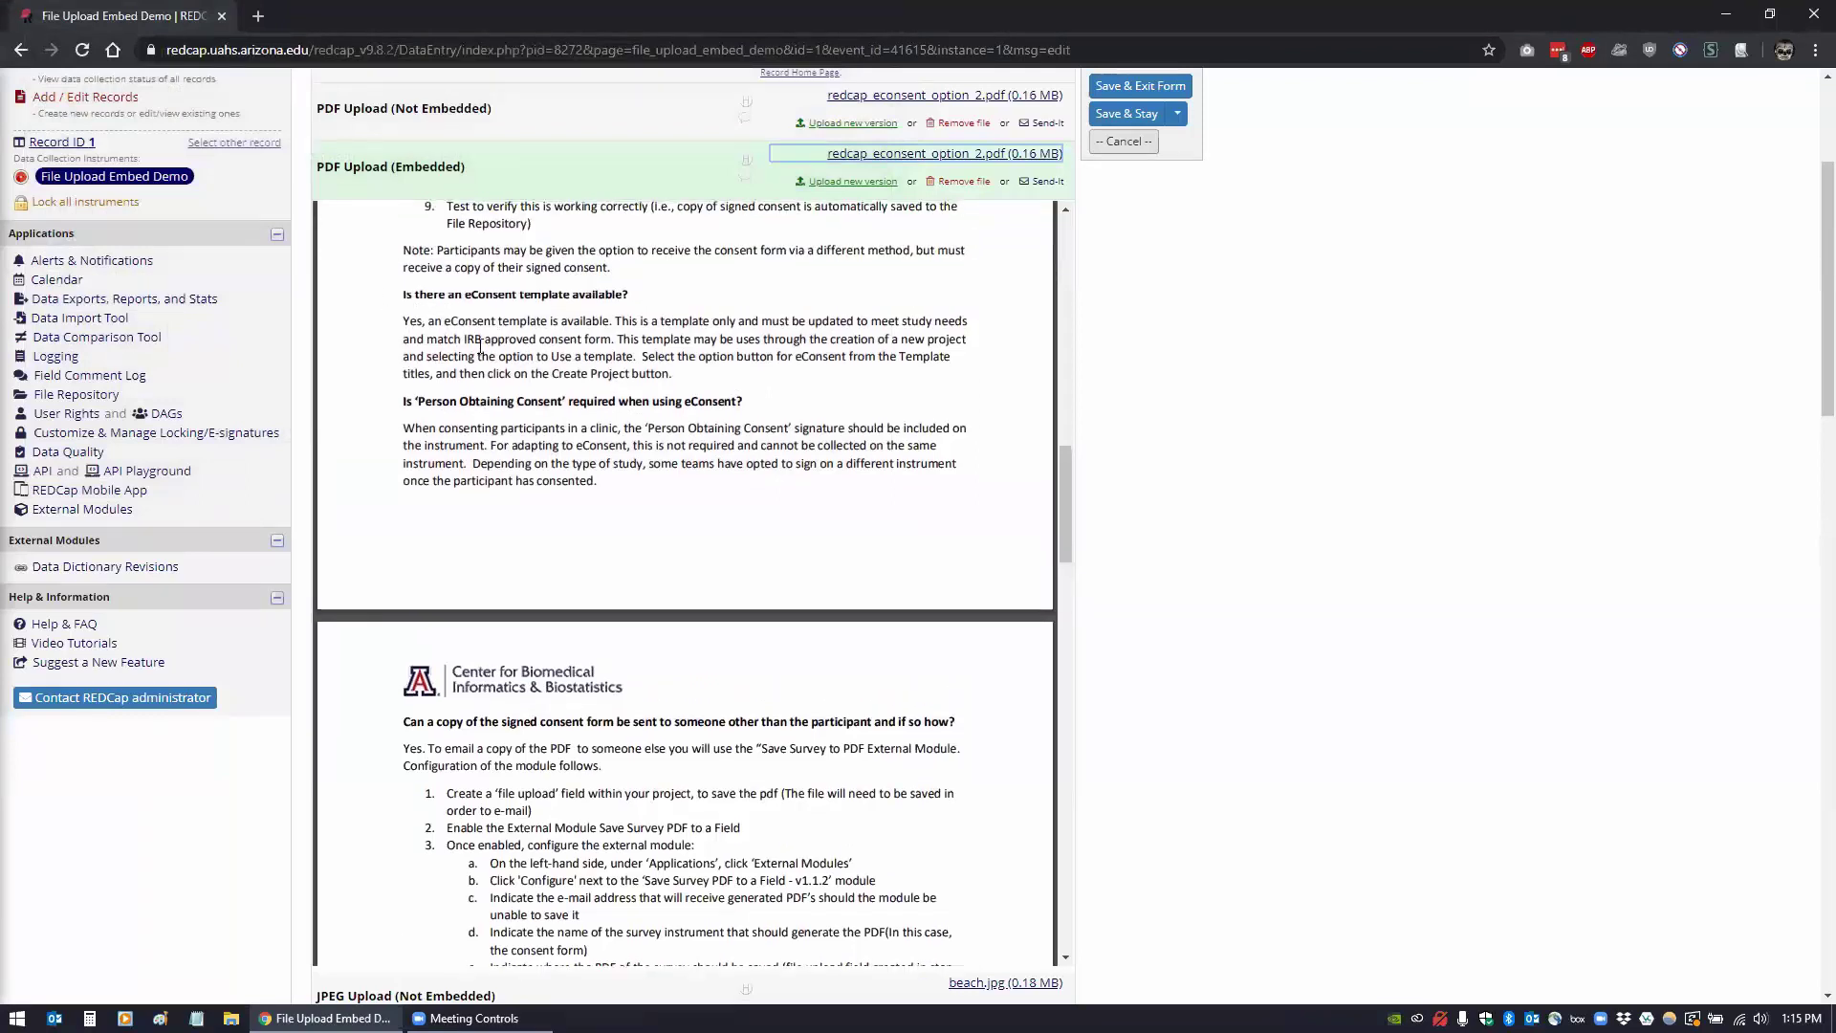
scroll(479, 349, "up", 5)
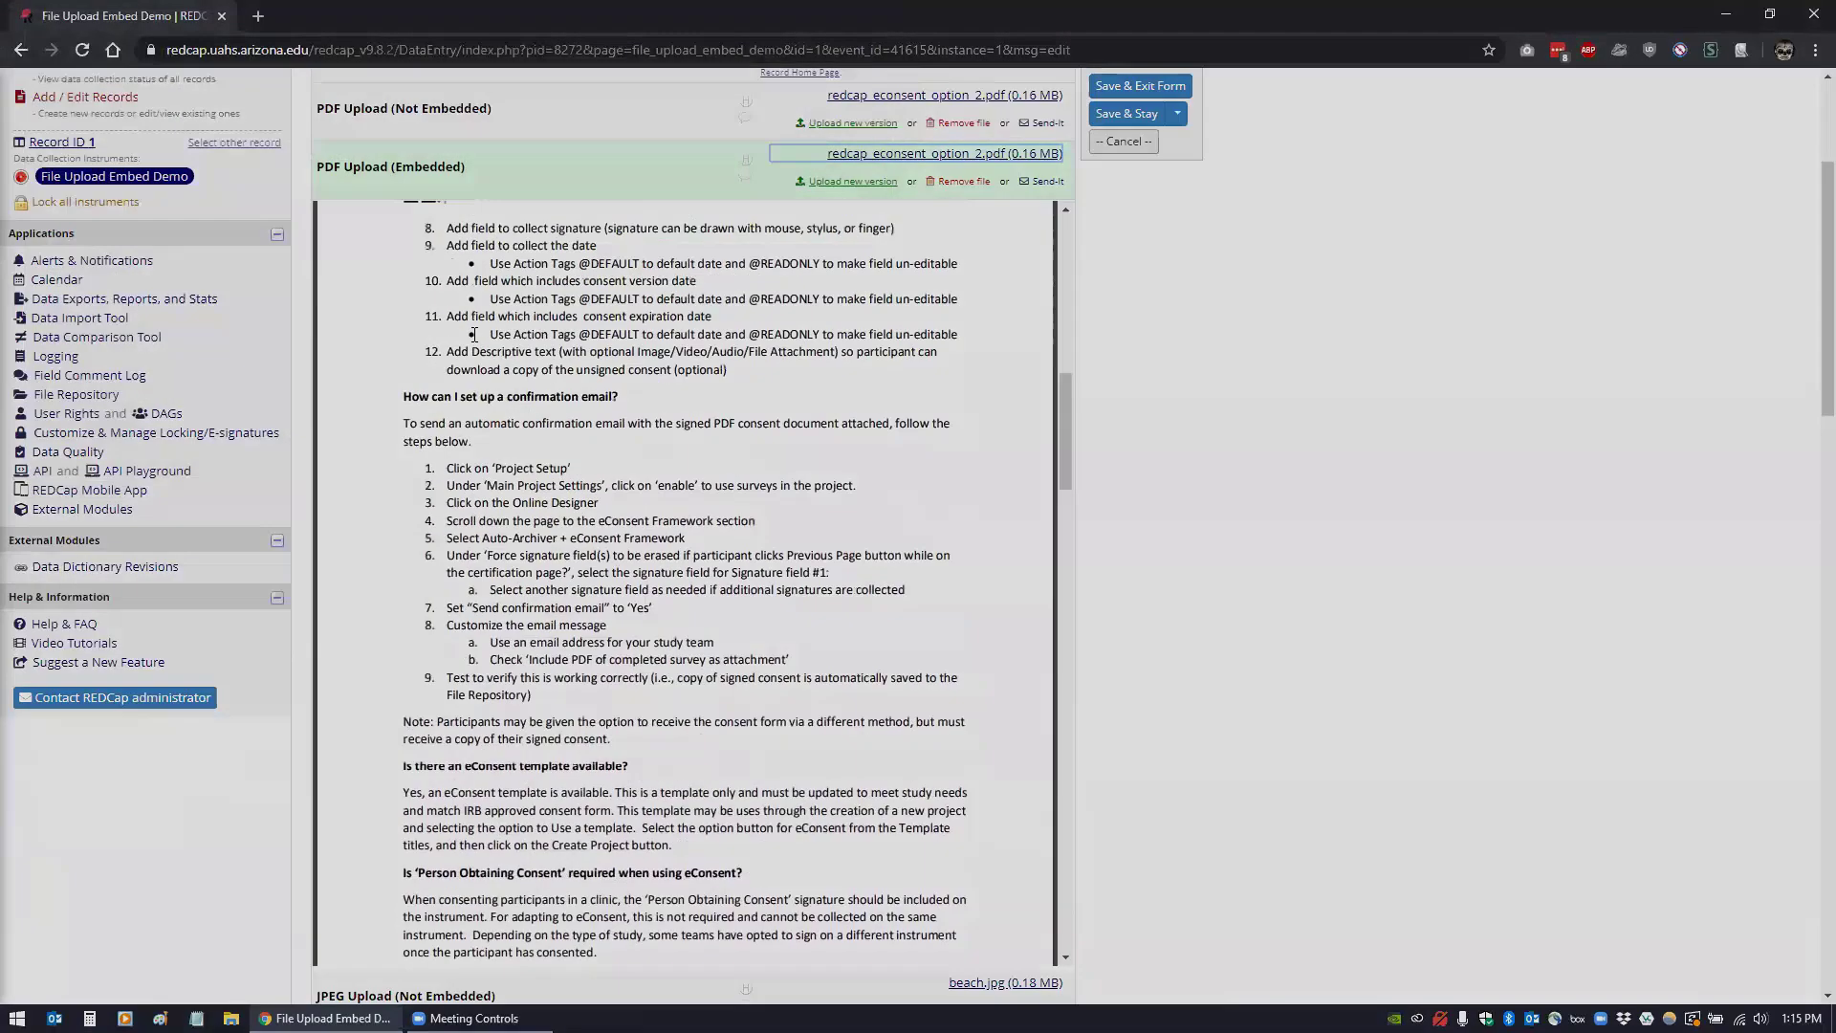